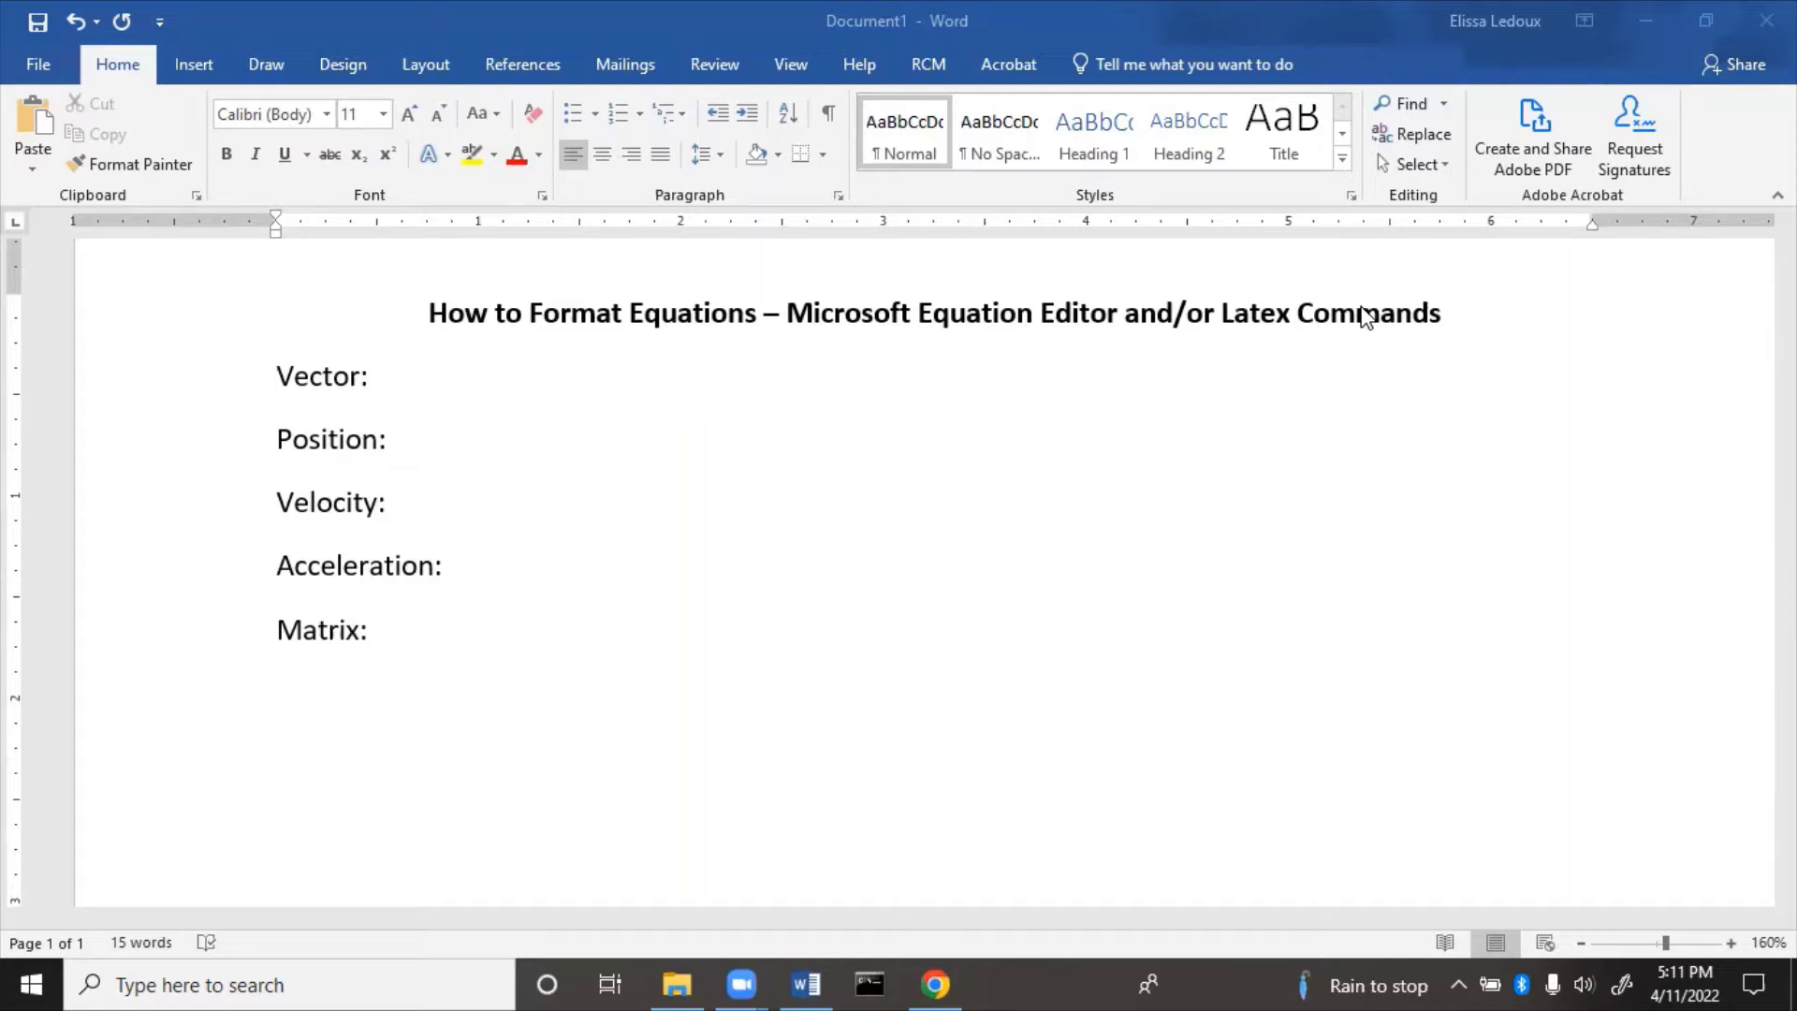
Insert a new blank equation after the "Vector:" label.
left_click(445, 381)
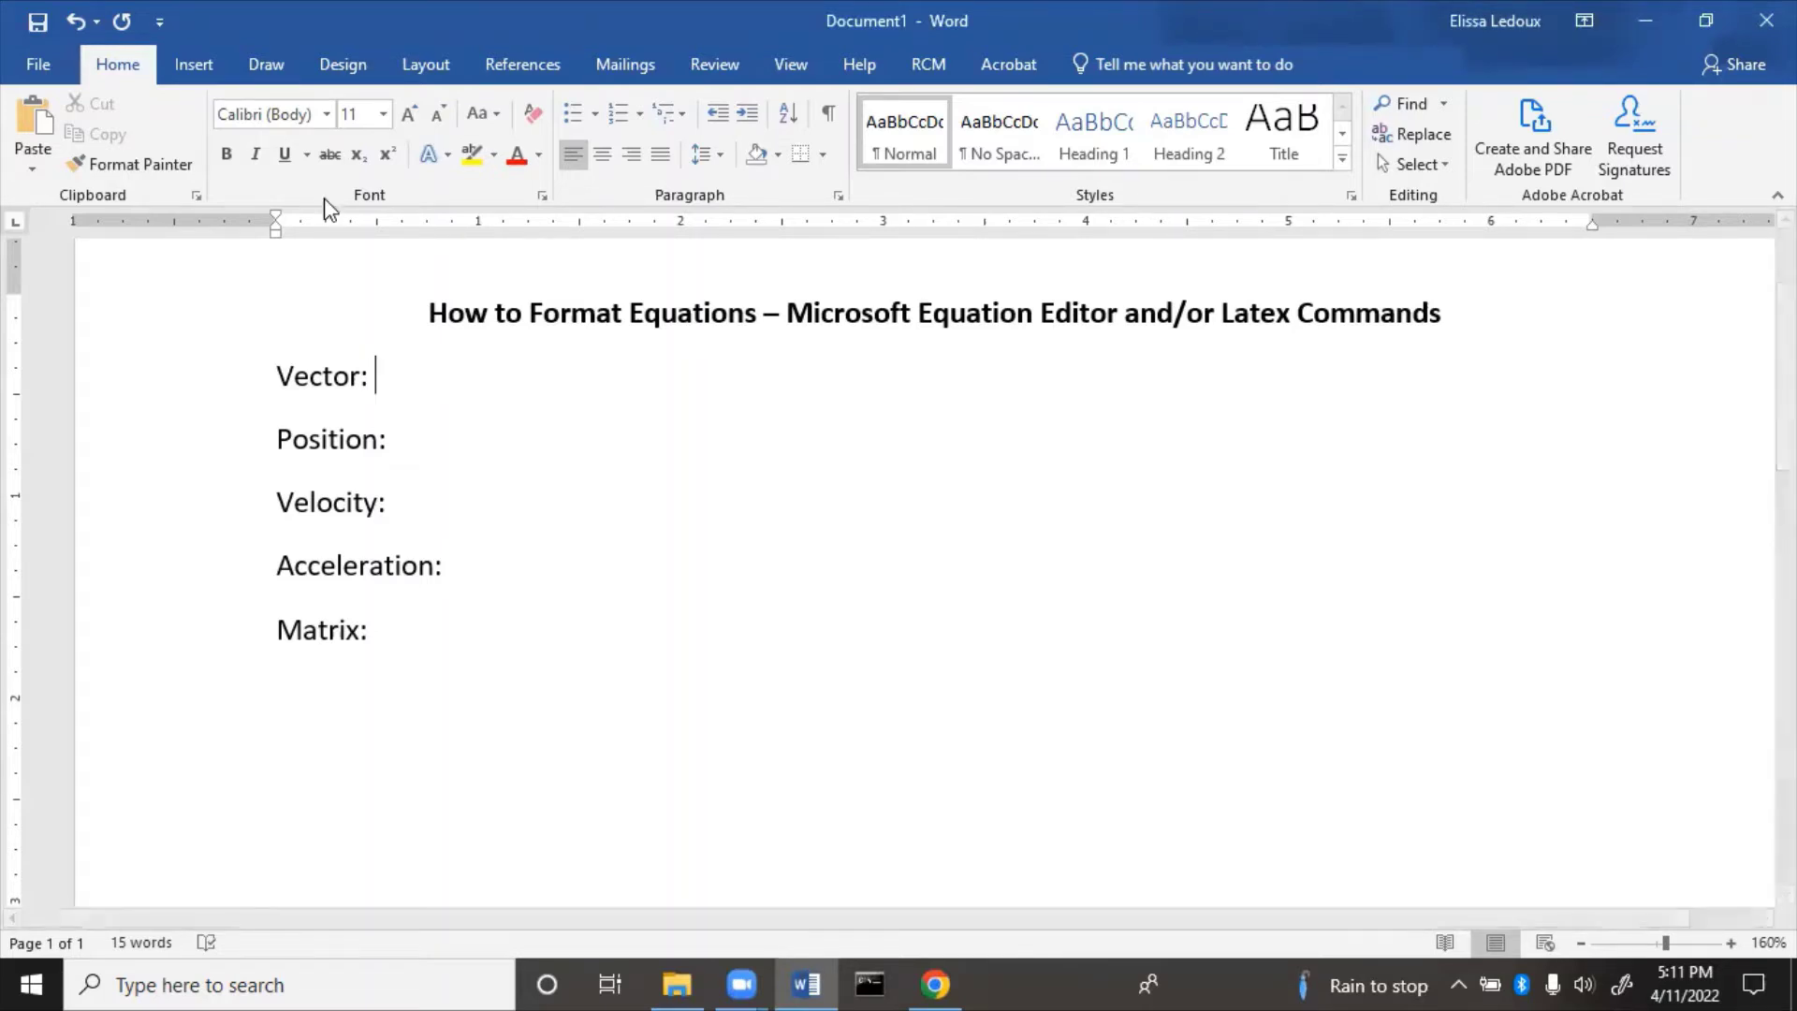
left_click(194, 66)
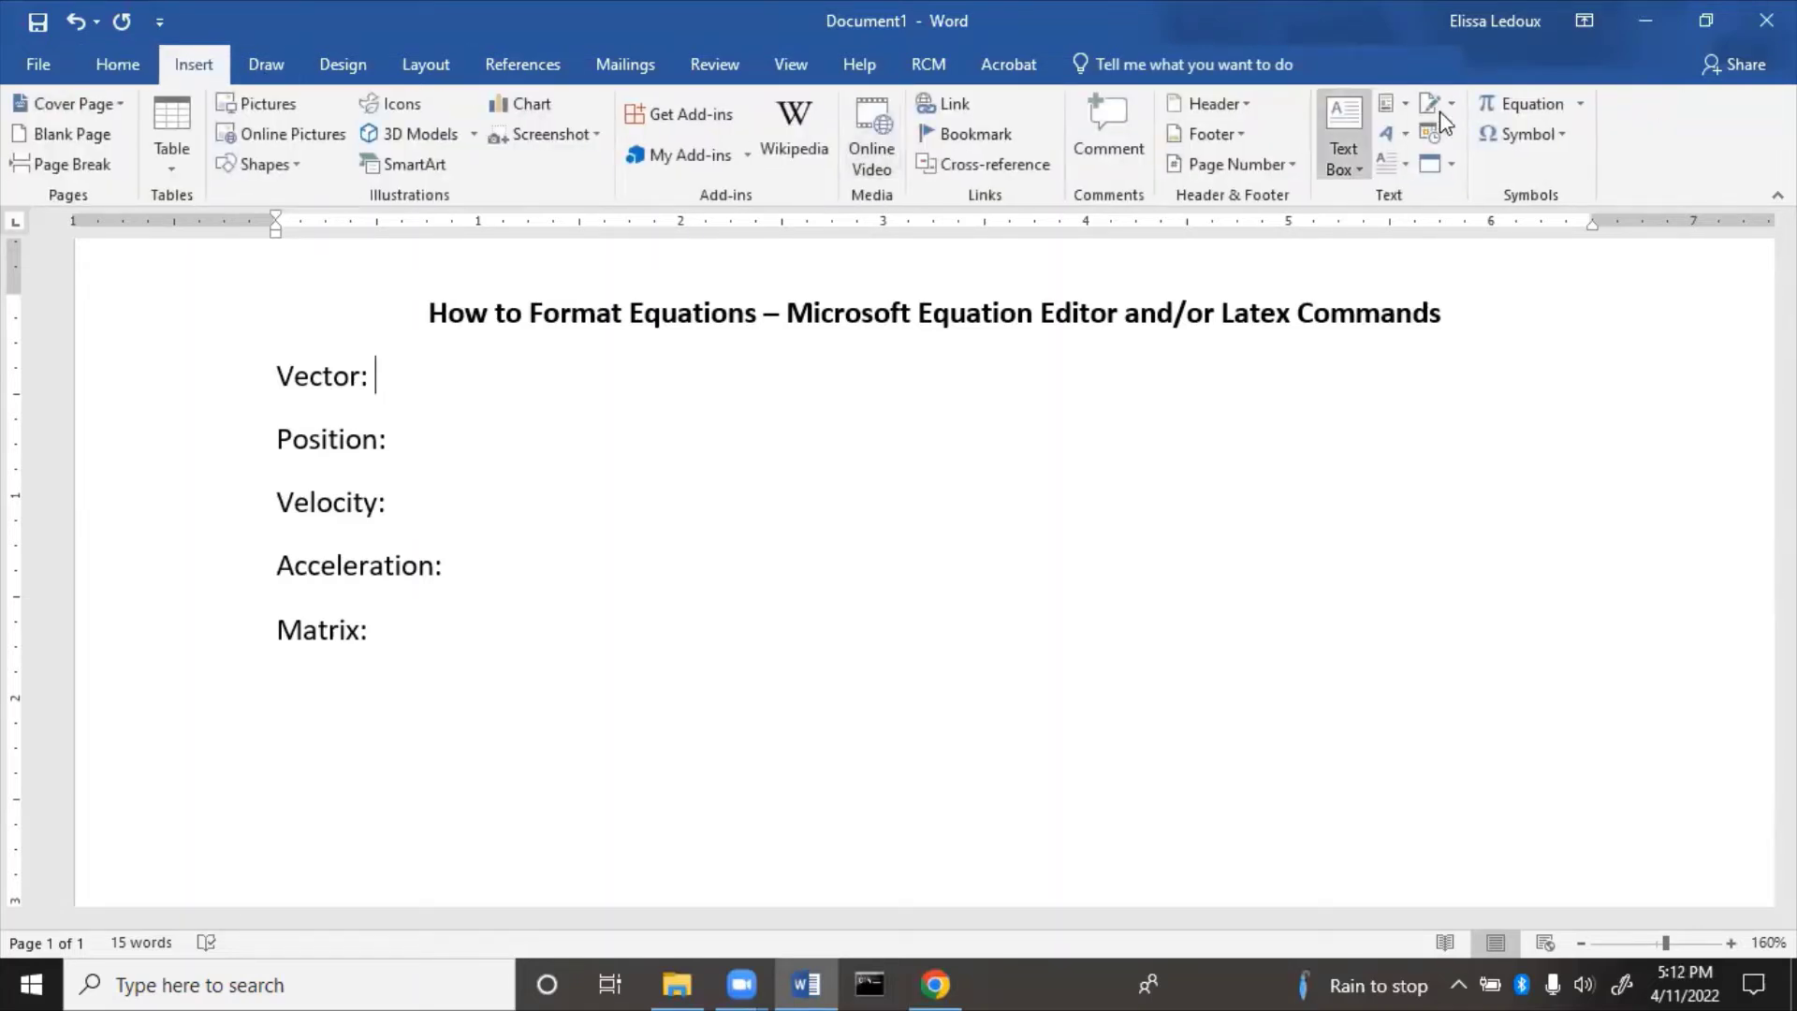
left_click(1545, 105)
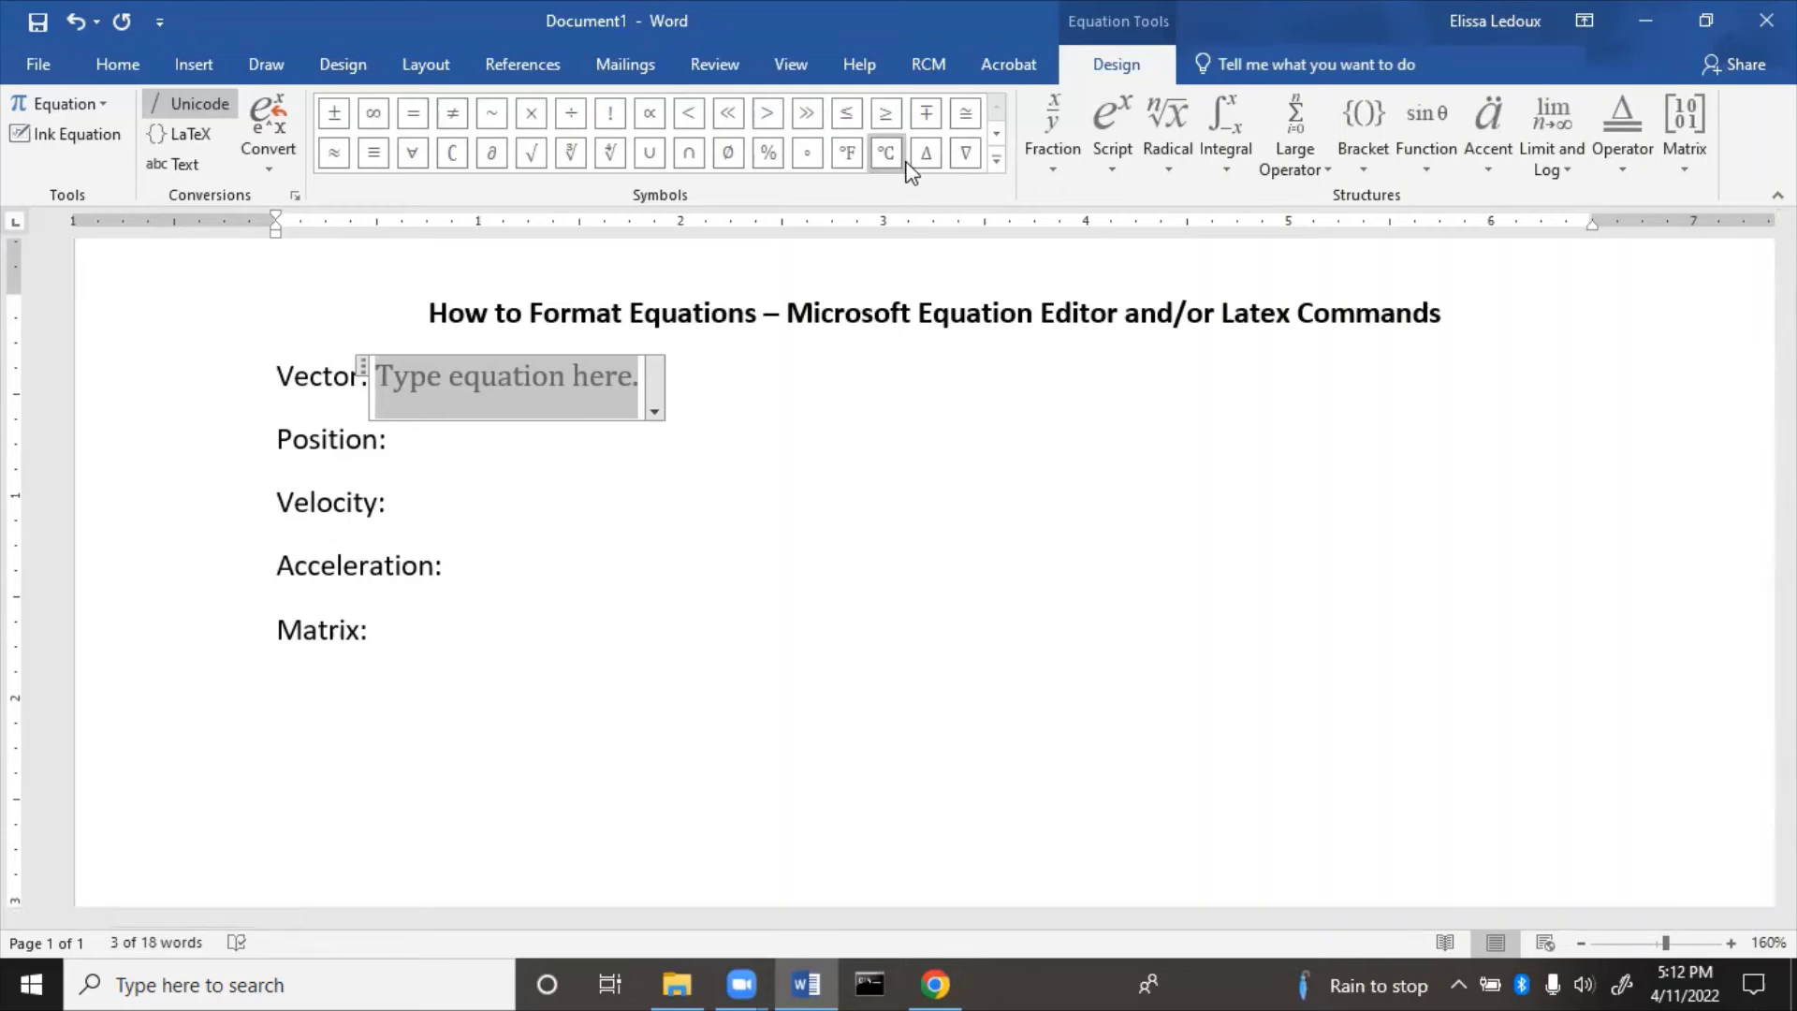
Examine the equation symbol sets for Basic Math, Greek Letters and Arrows.
left_click(996, 161)
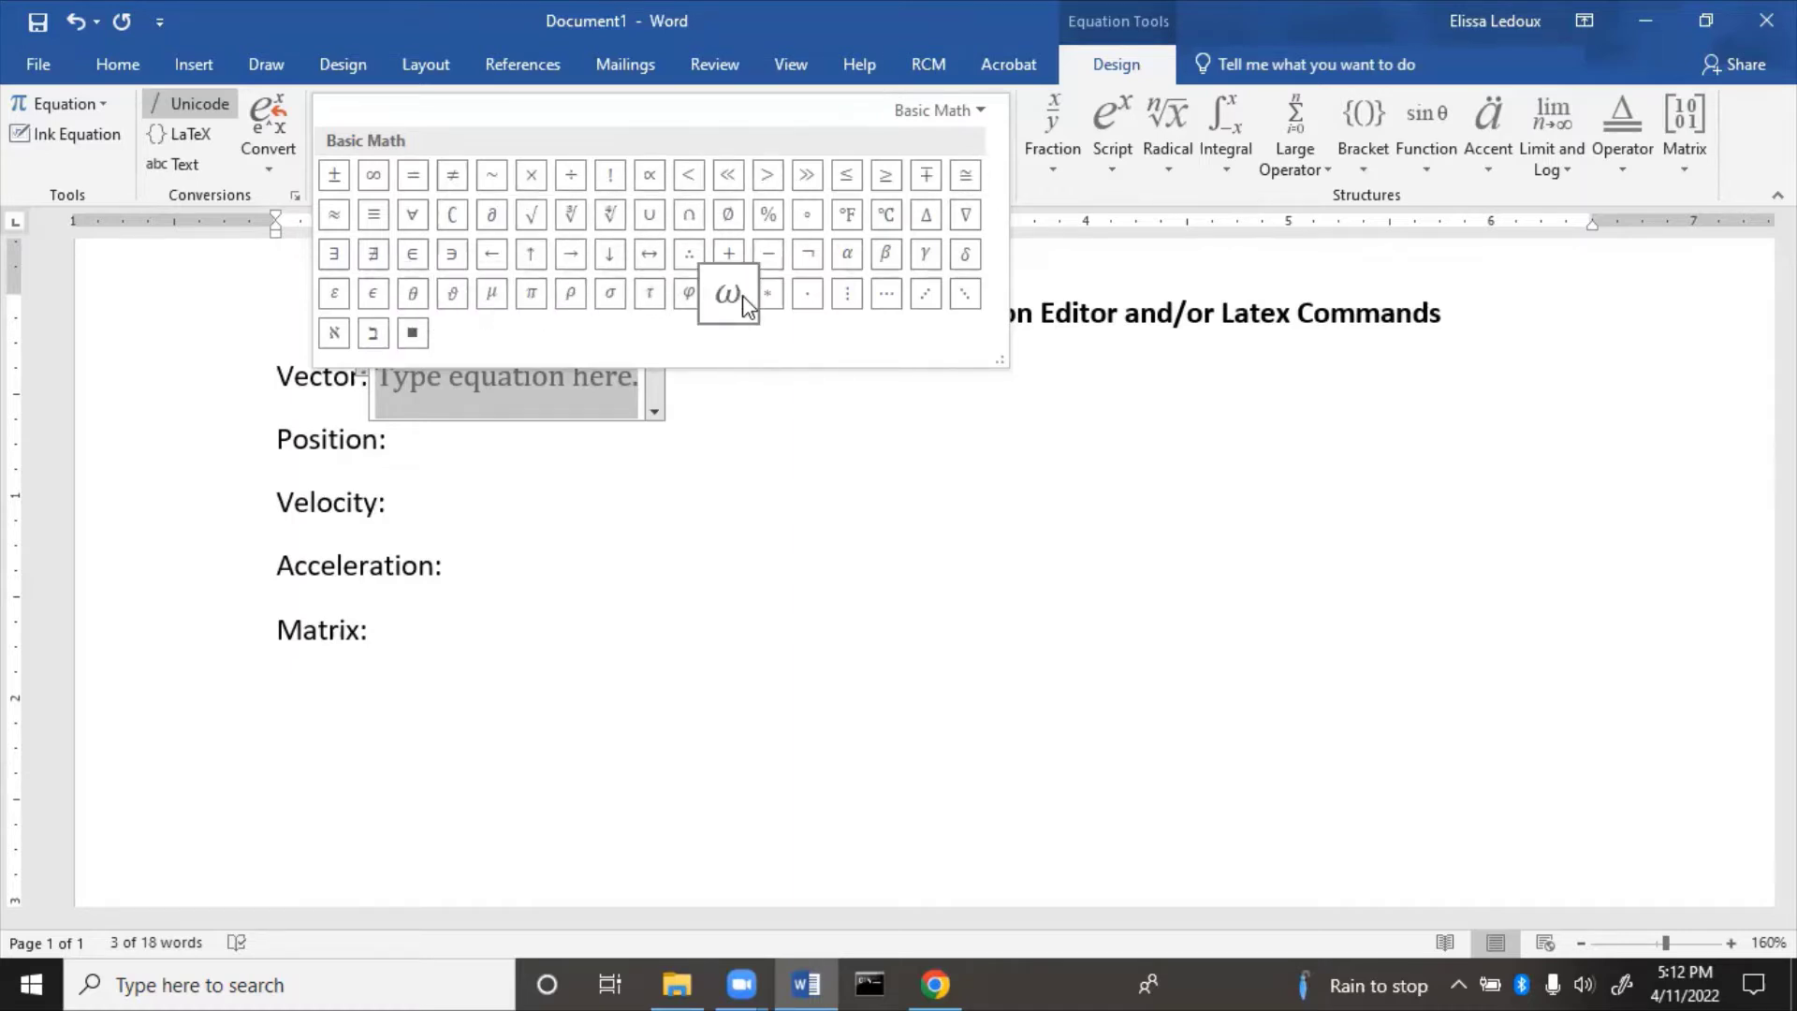
left_click(983, 113)
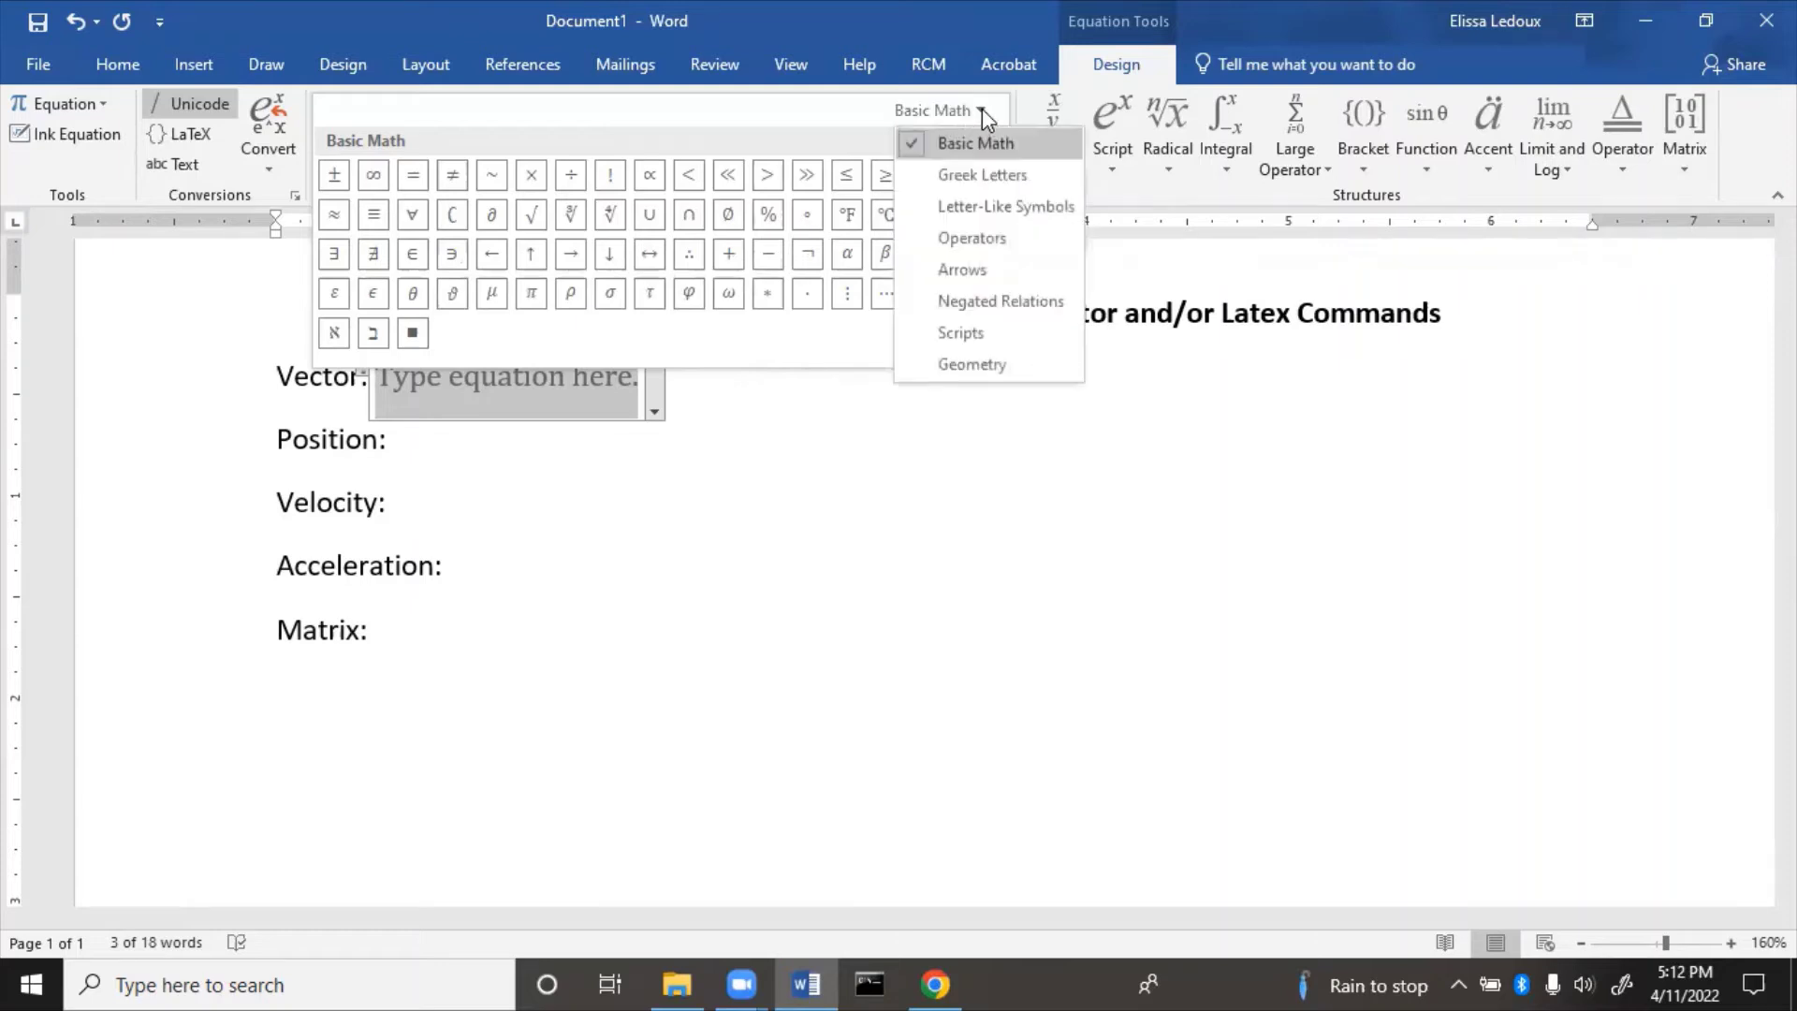
left_click(994, 177)
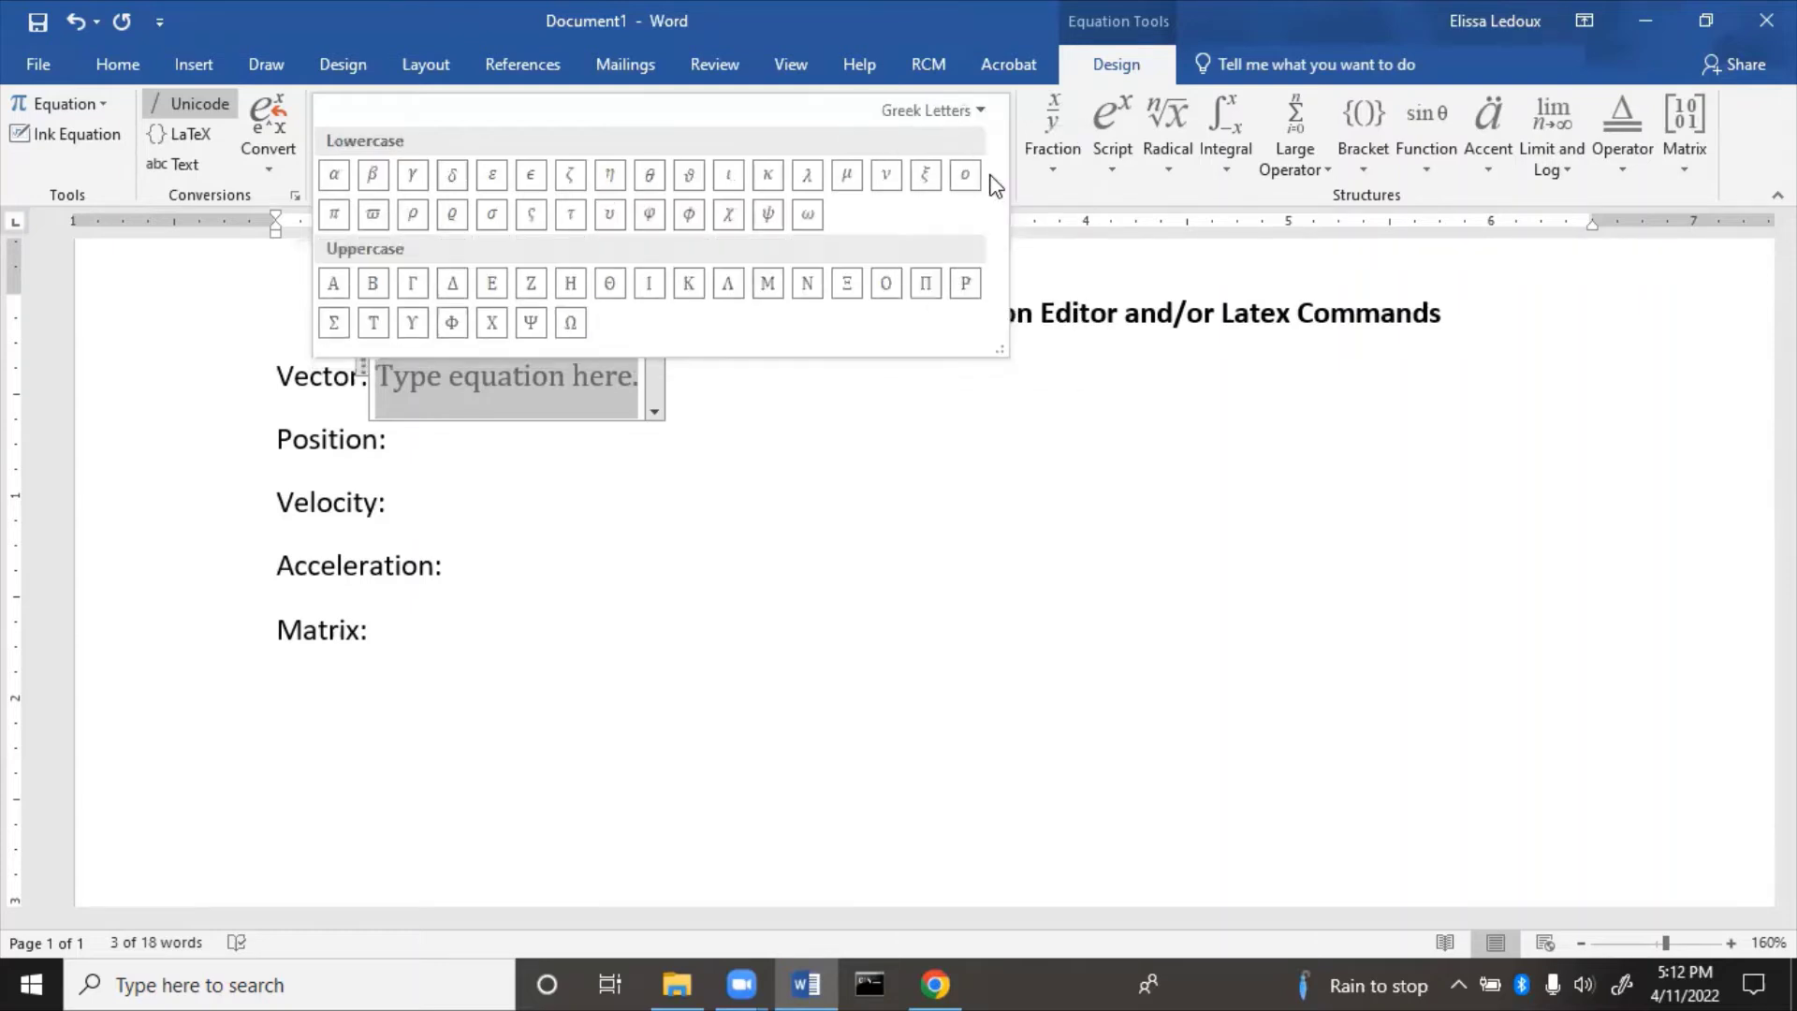
left_click(981, 112)
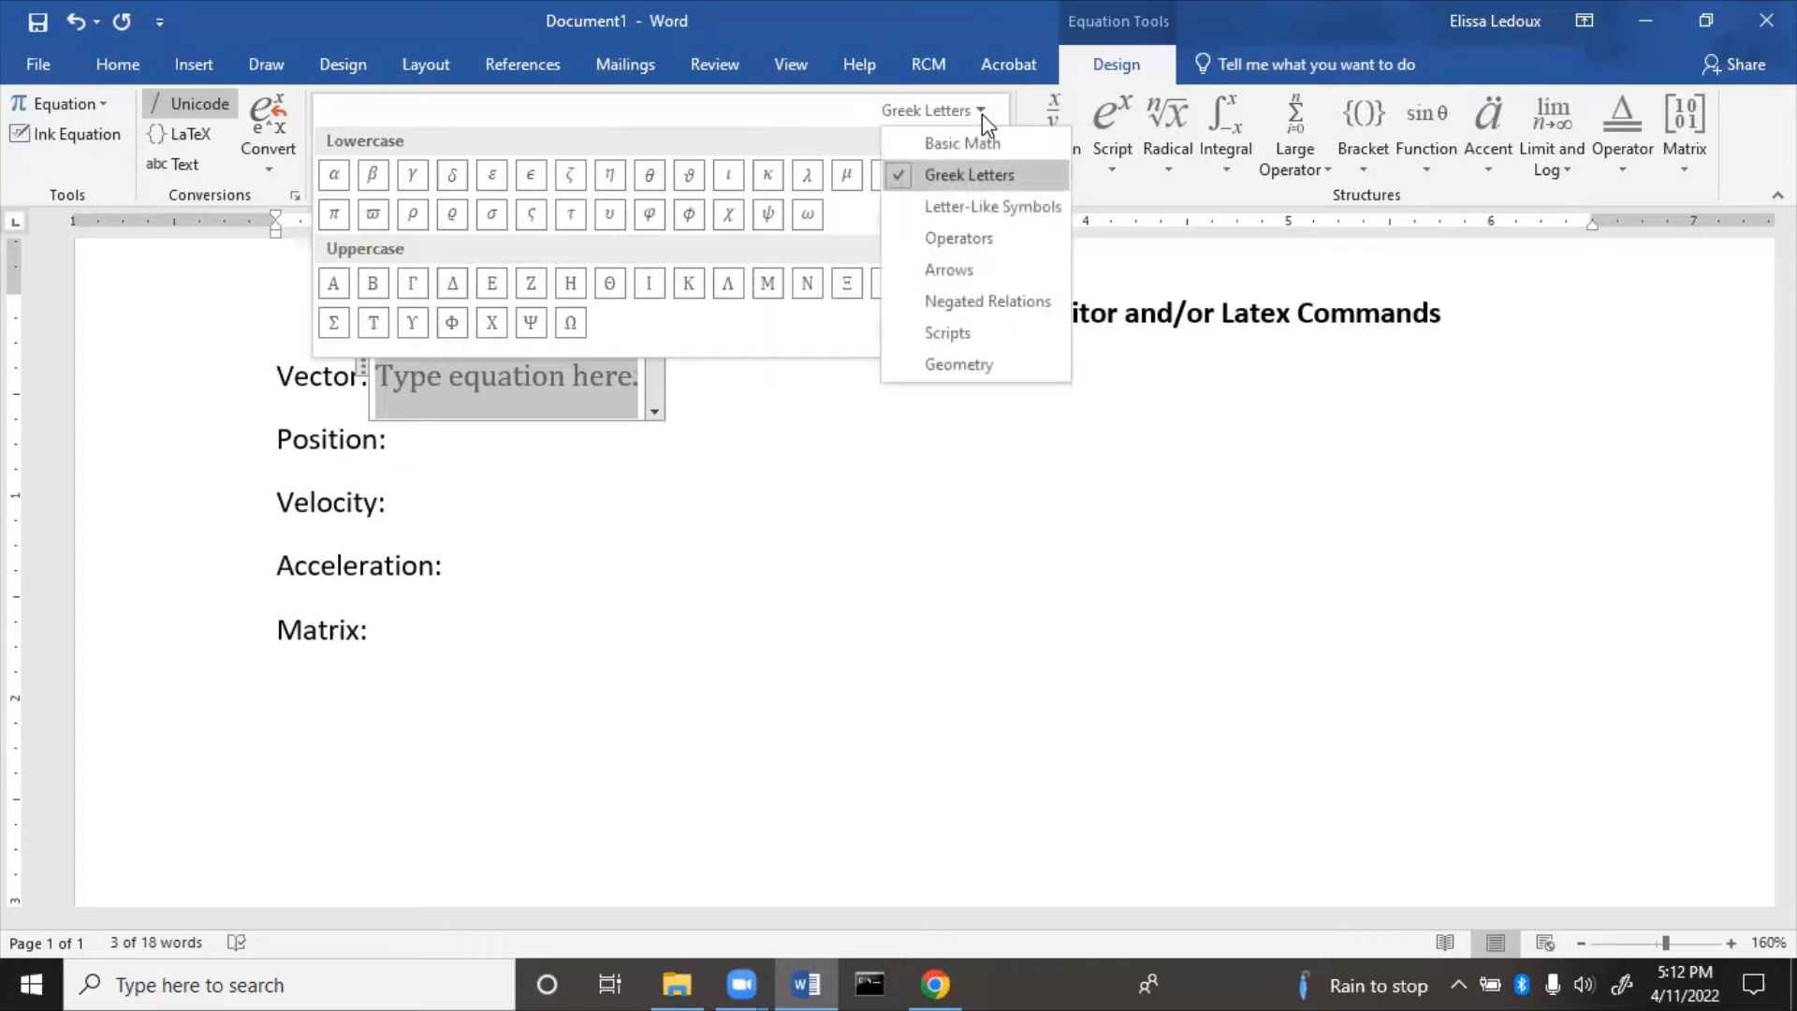
left_click(966, 272)
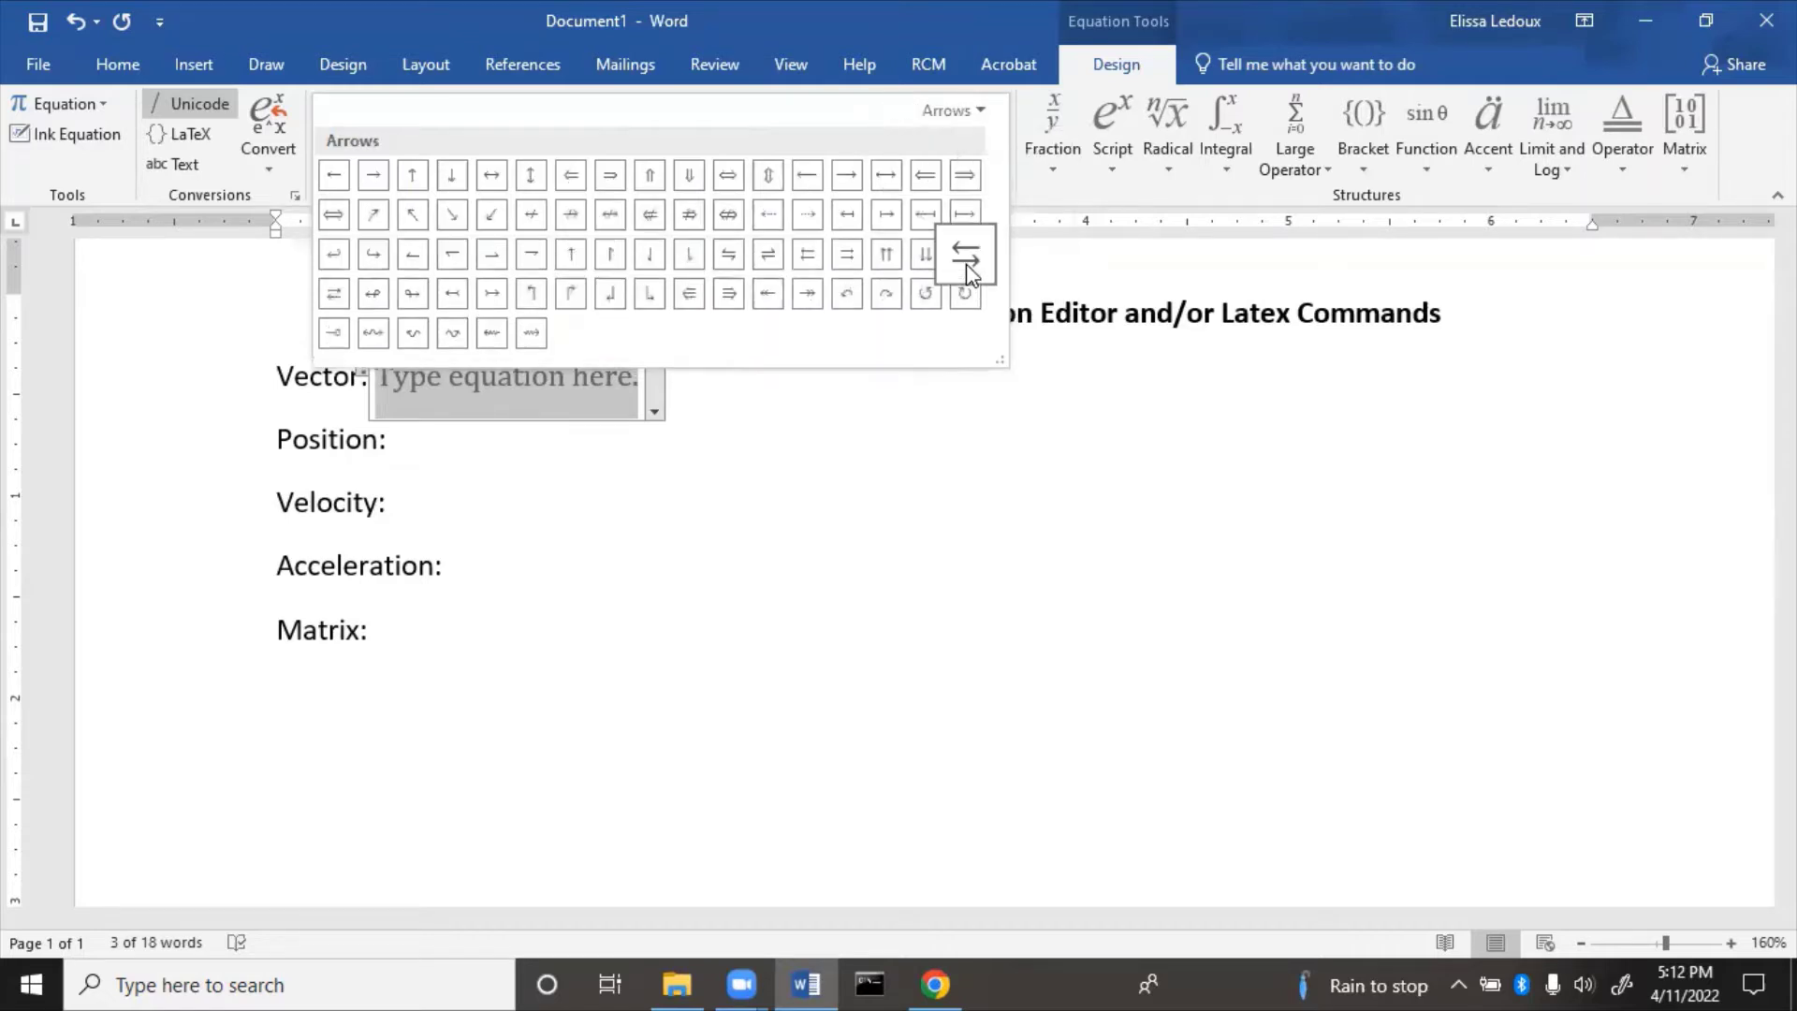
left_click(983, 111)
left_click(977, 148)
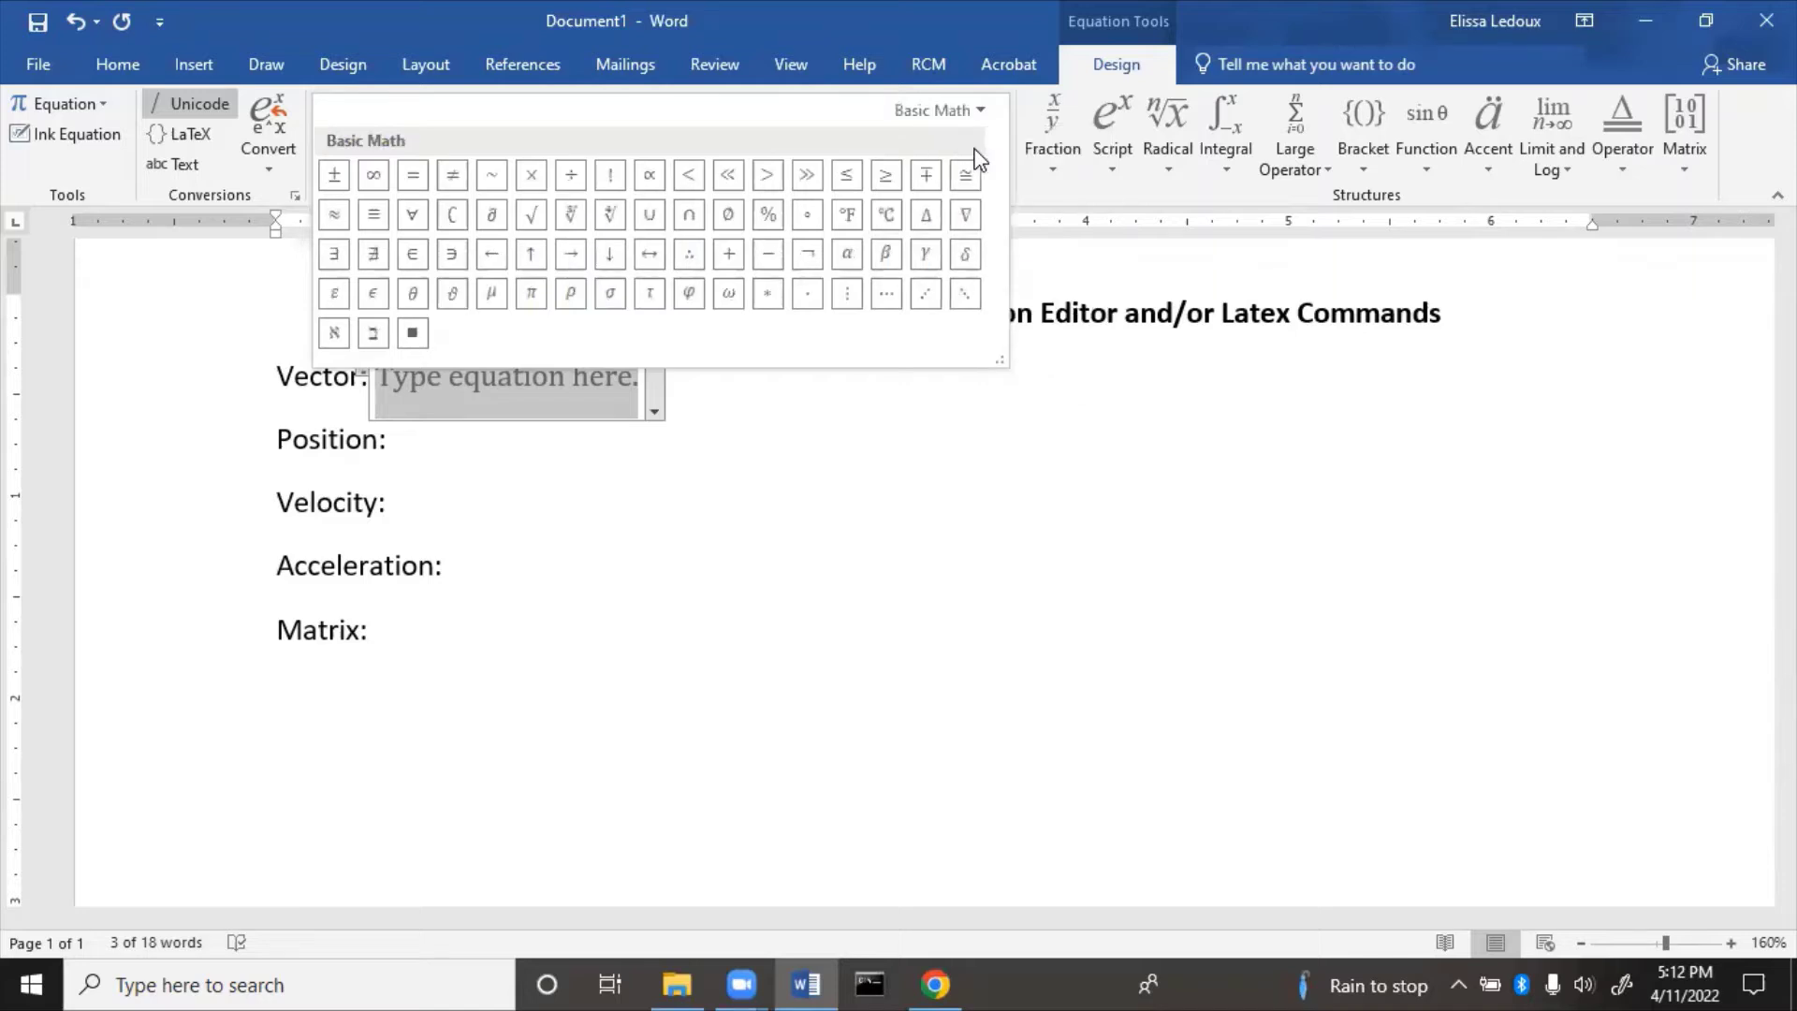
left_click(1078, 211)
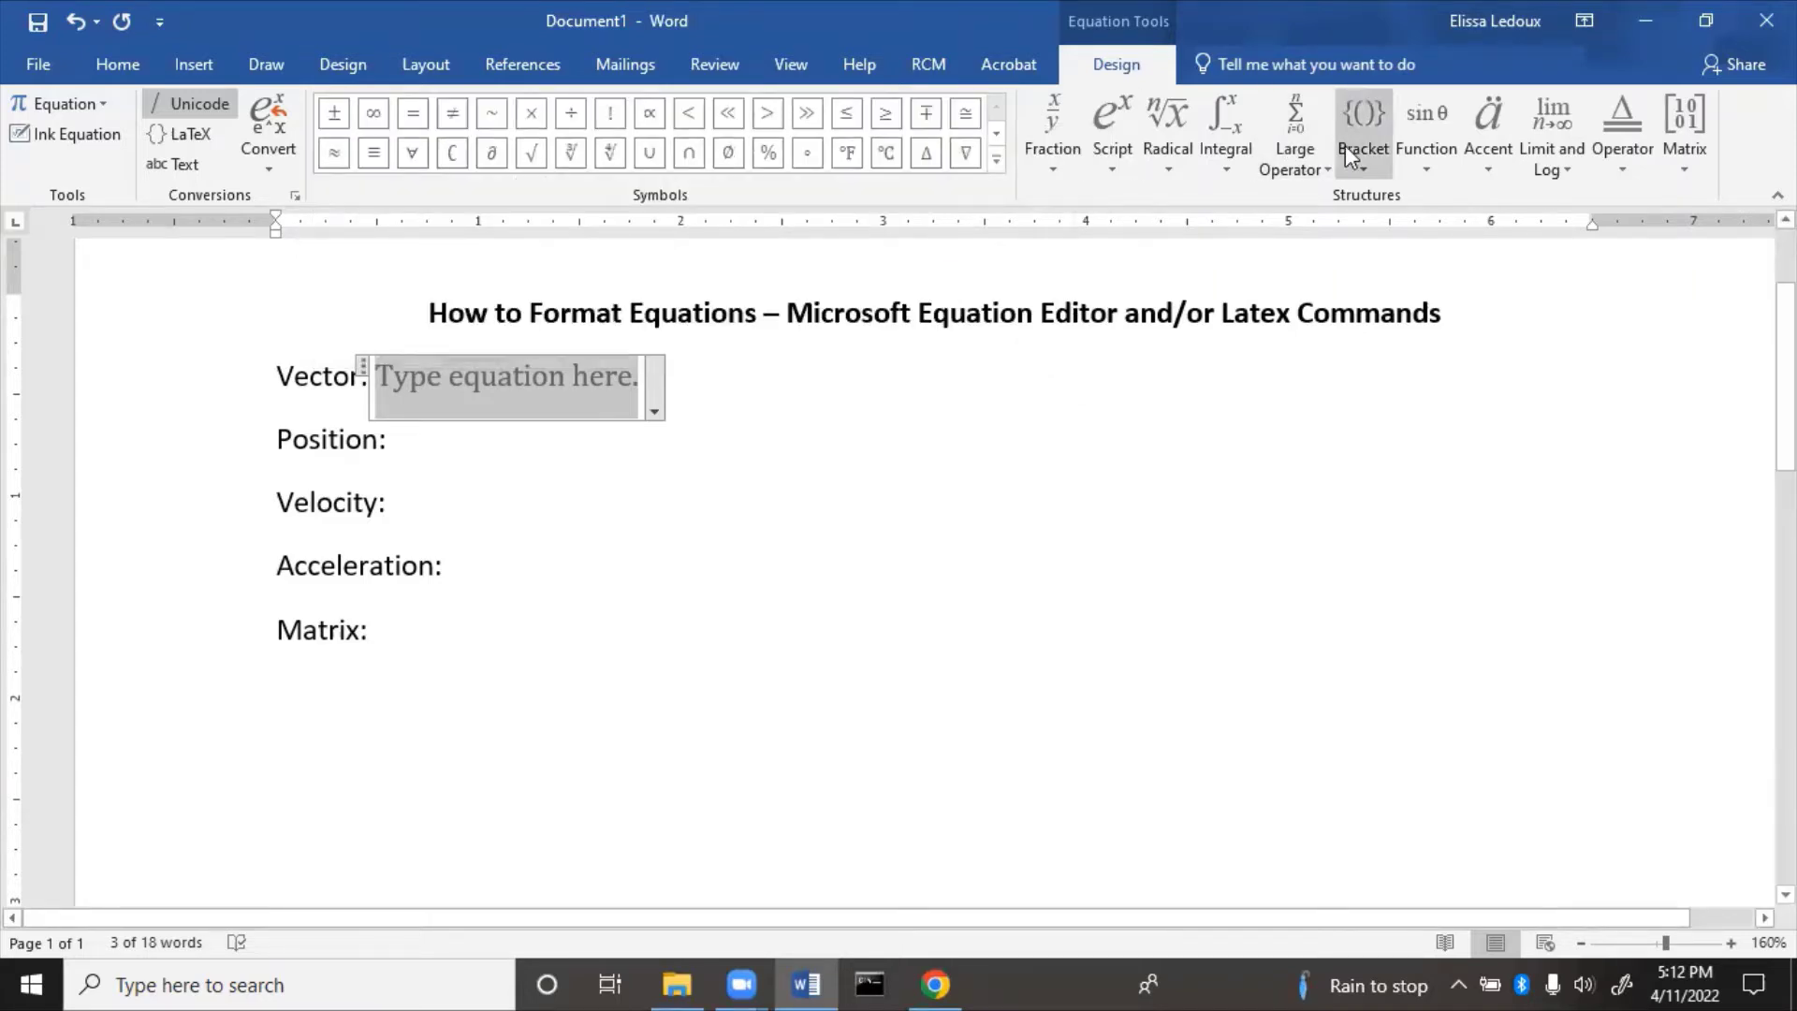
Examine the available equation structures for fractions, scripts, brackets, functions, accents and matrices.
left_click(1053, 176)
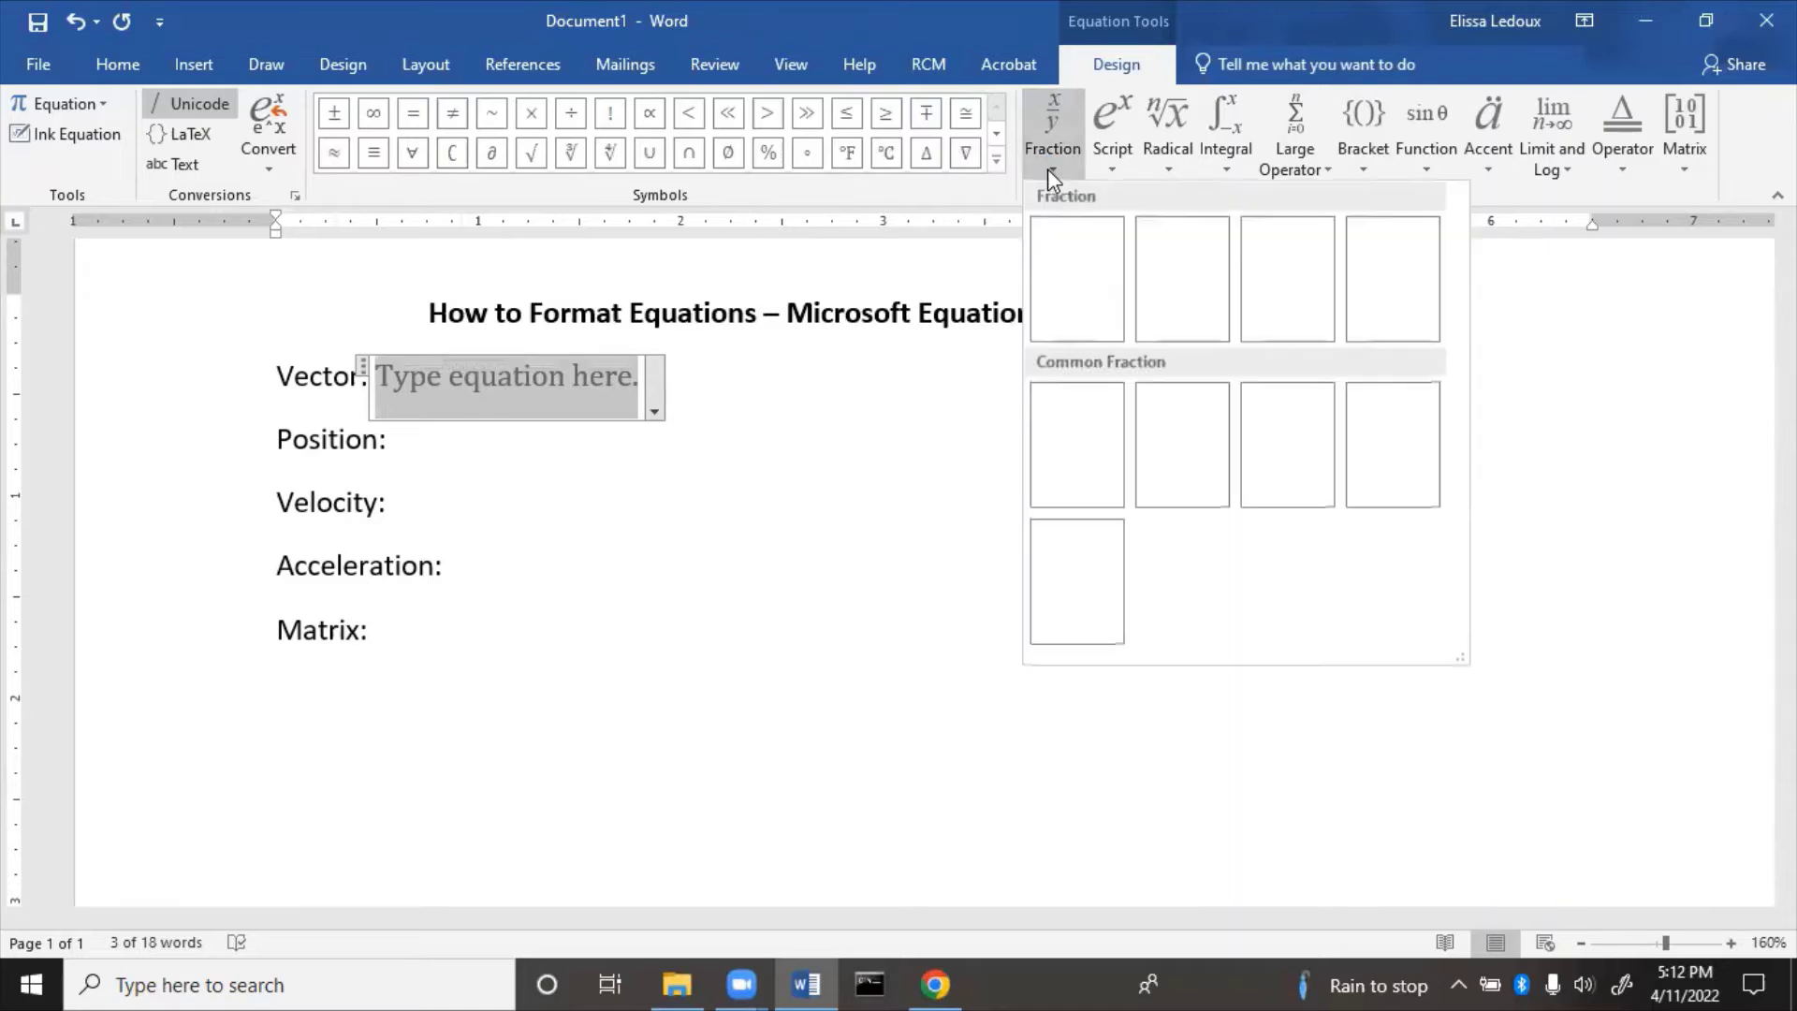
left_click(1114, 168)
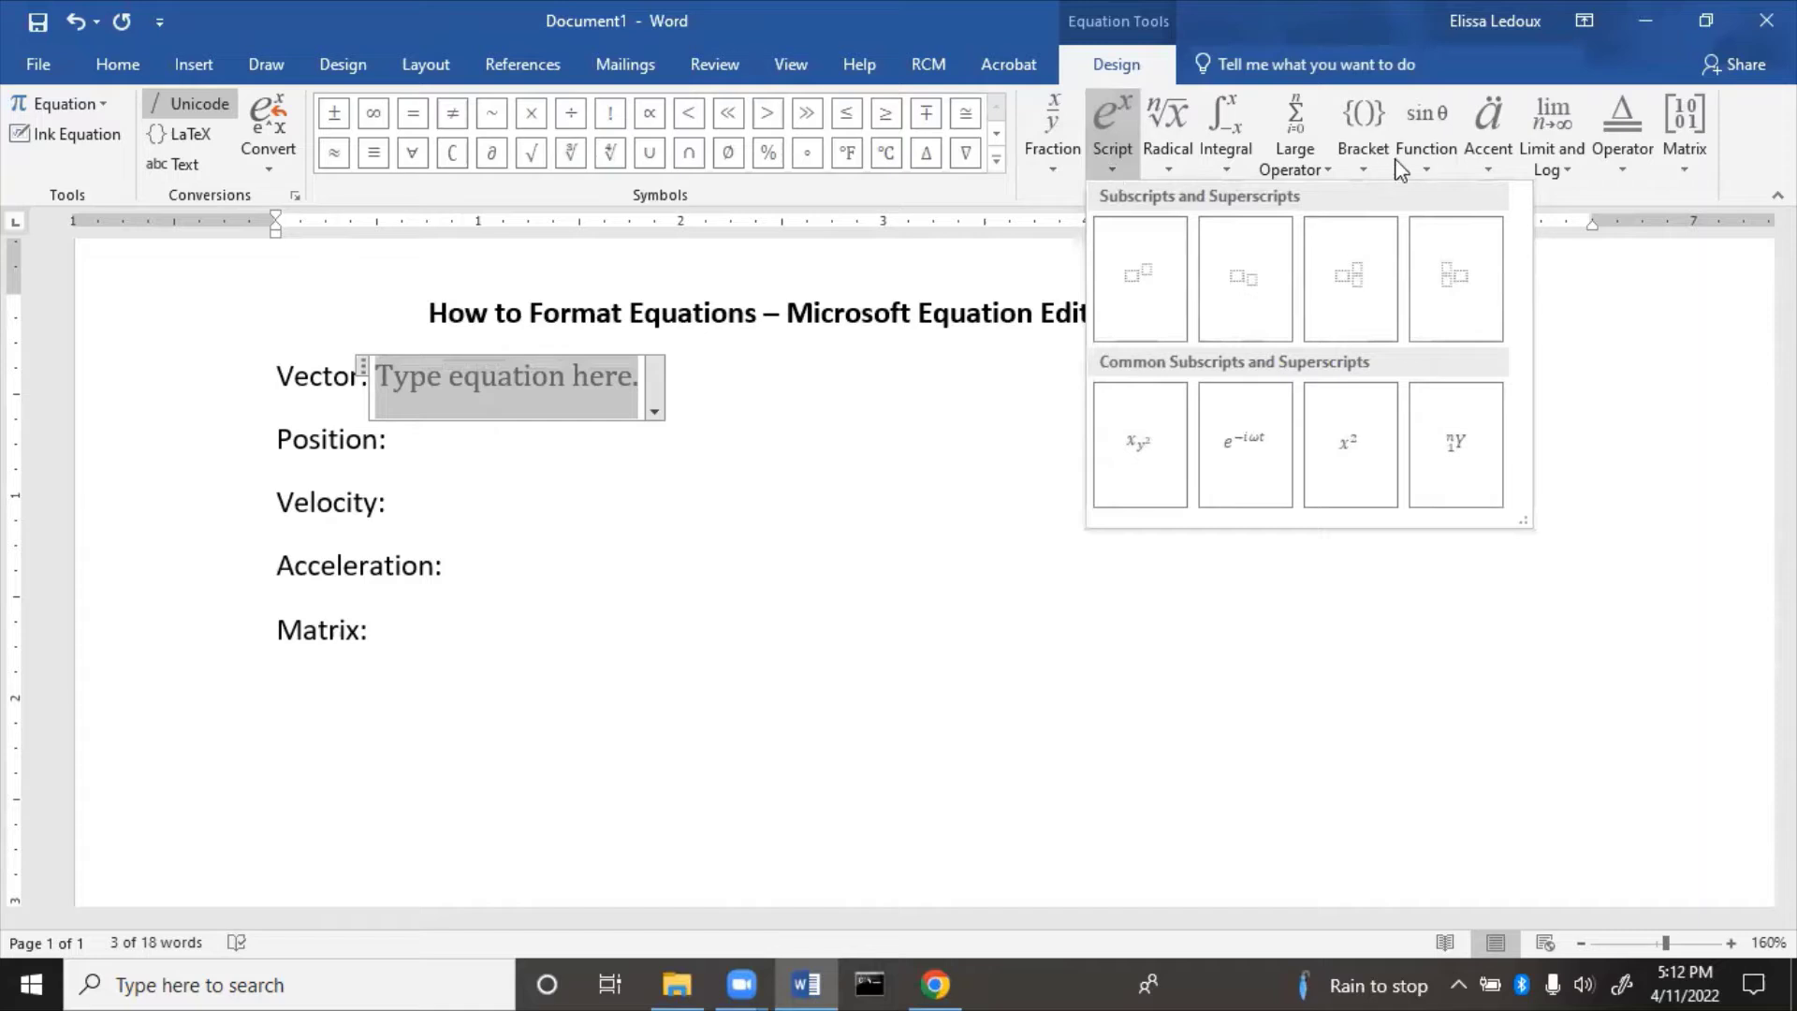
left_click(1358, 171)
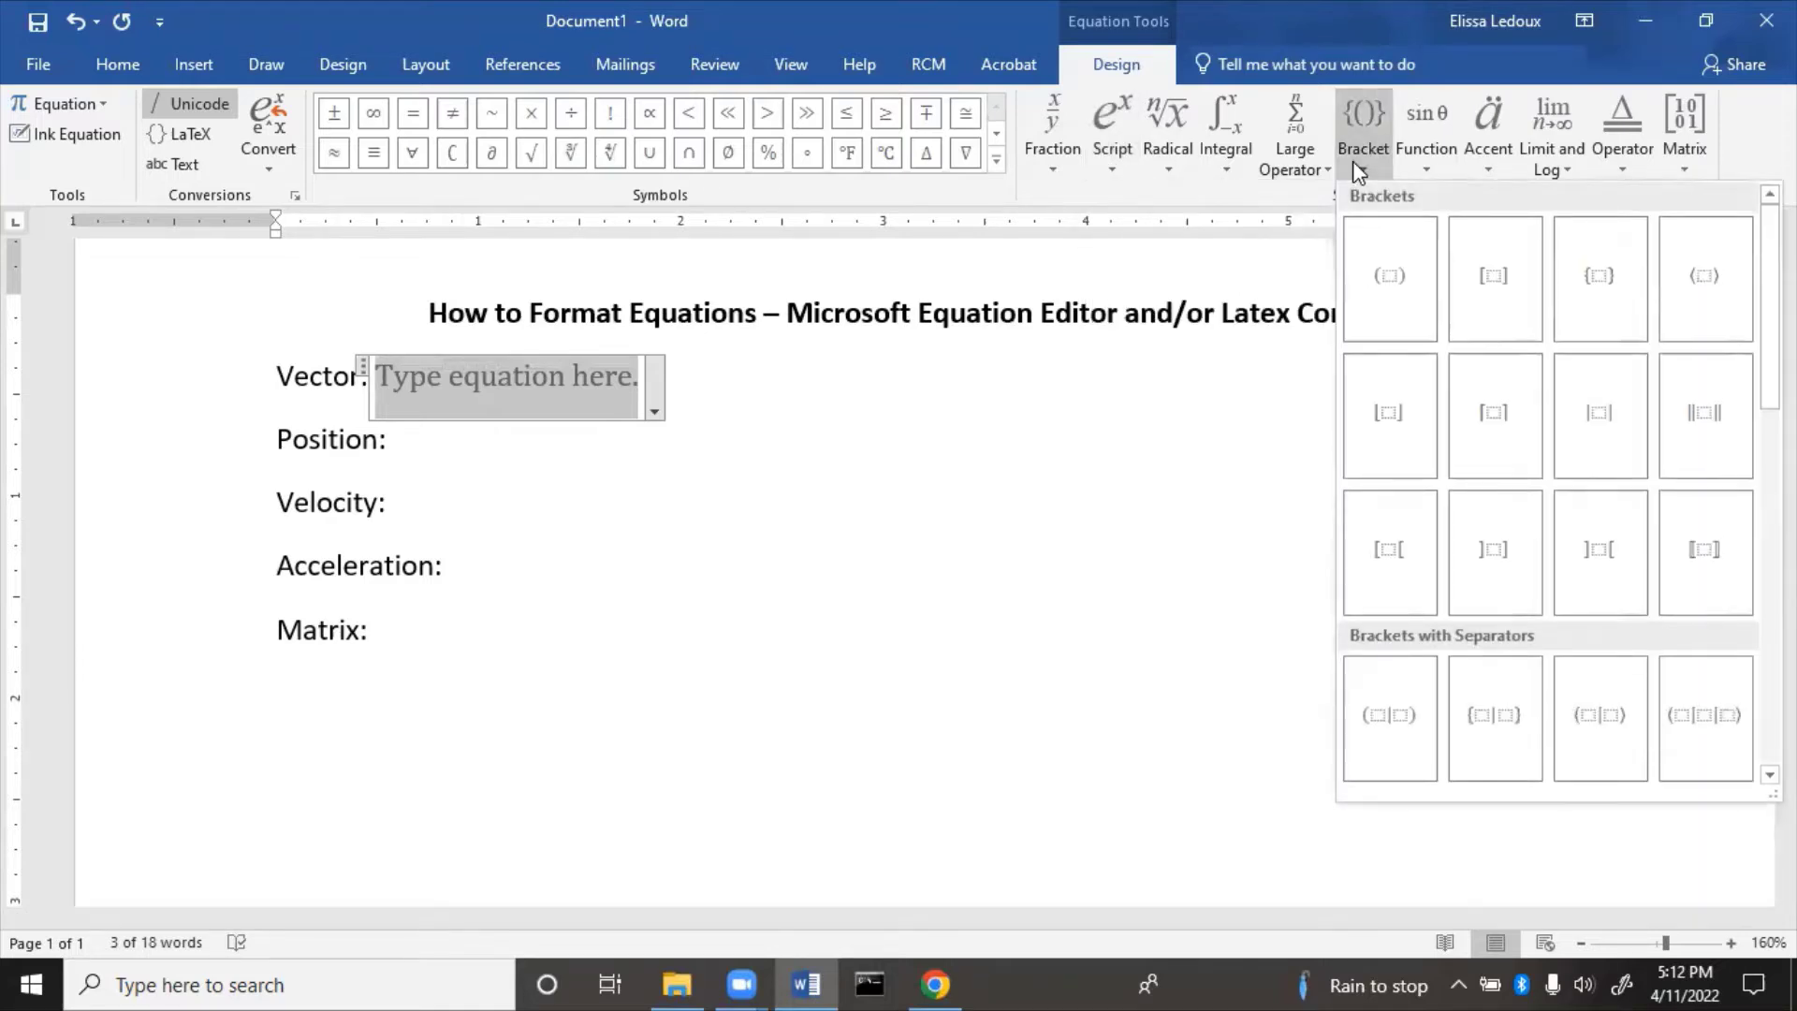
left_click(1427, 155)
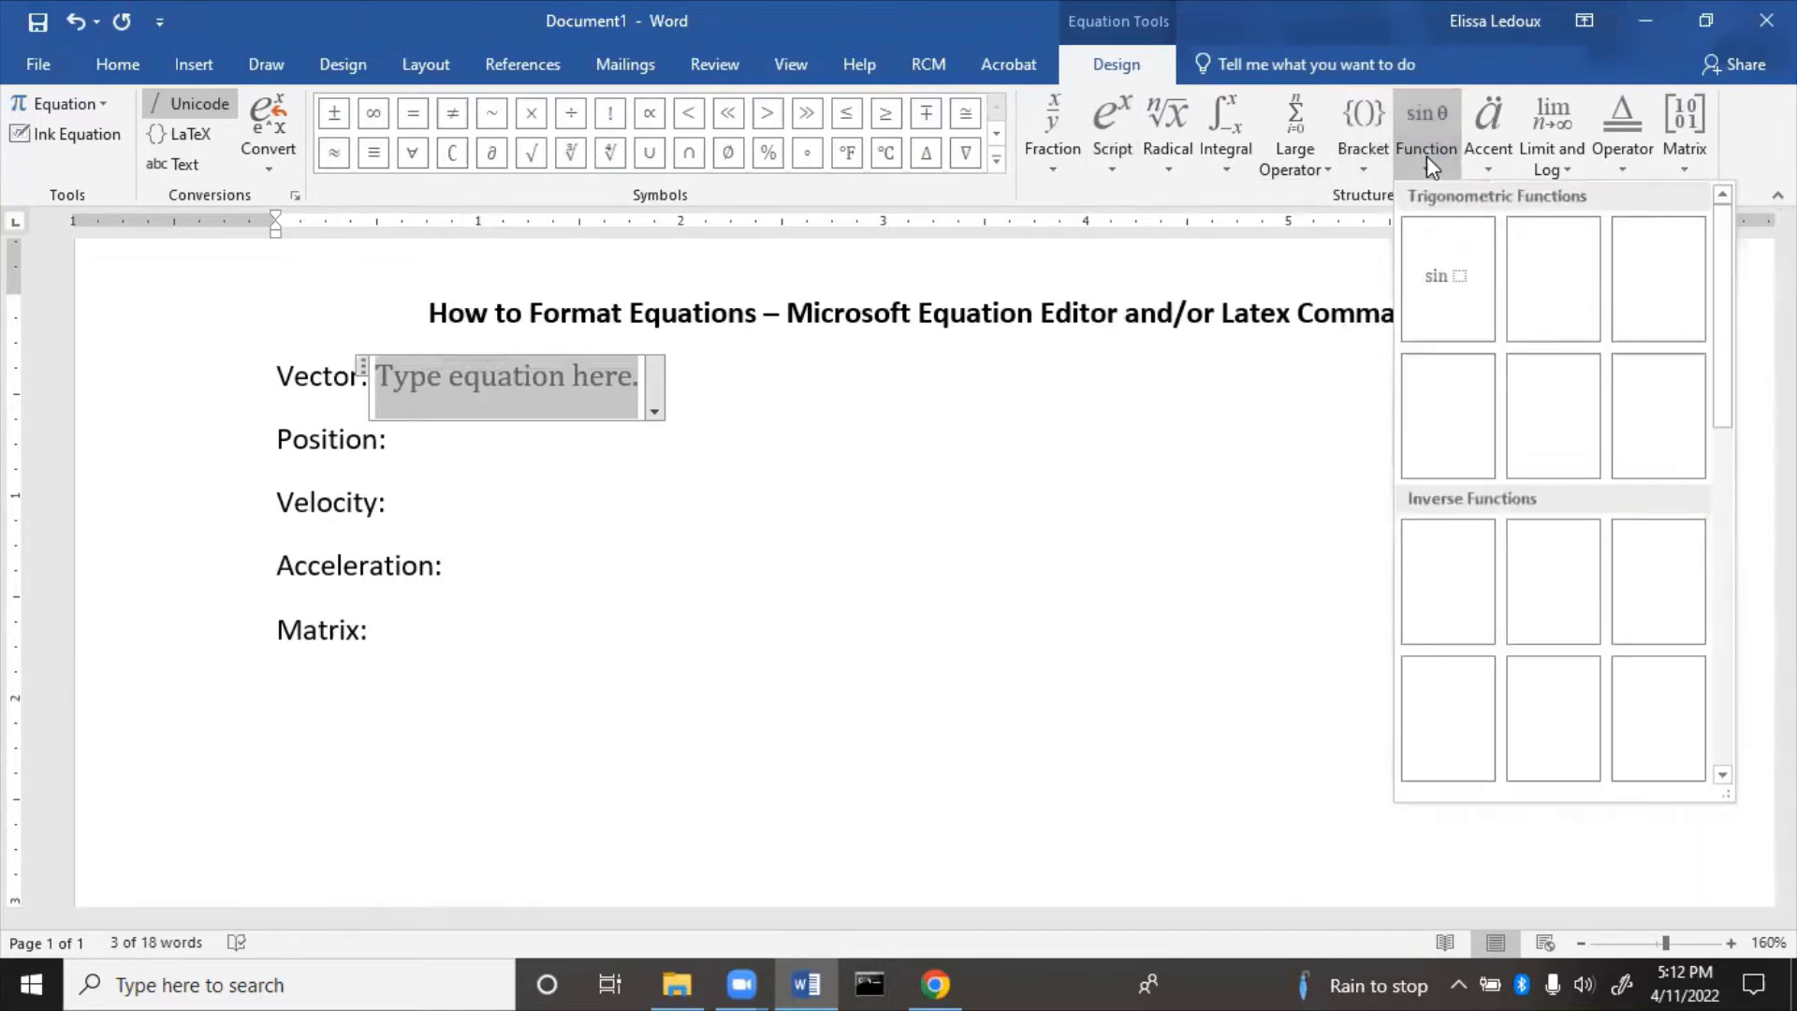
left_click(1484, 165)
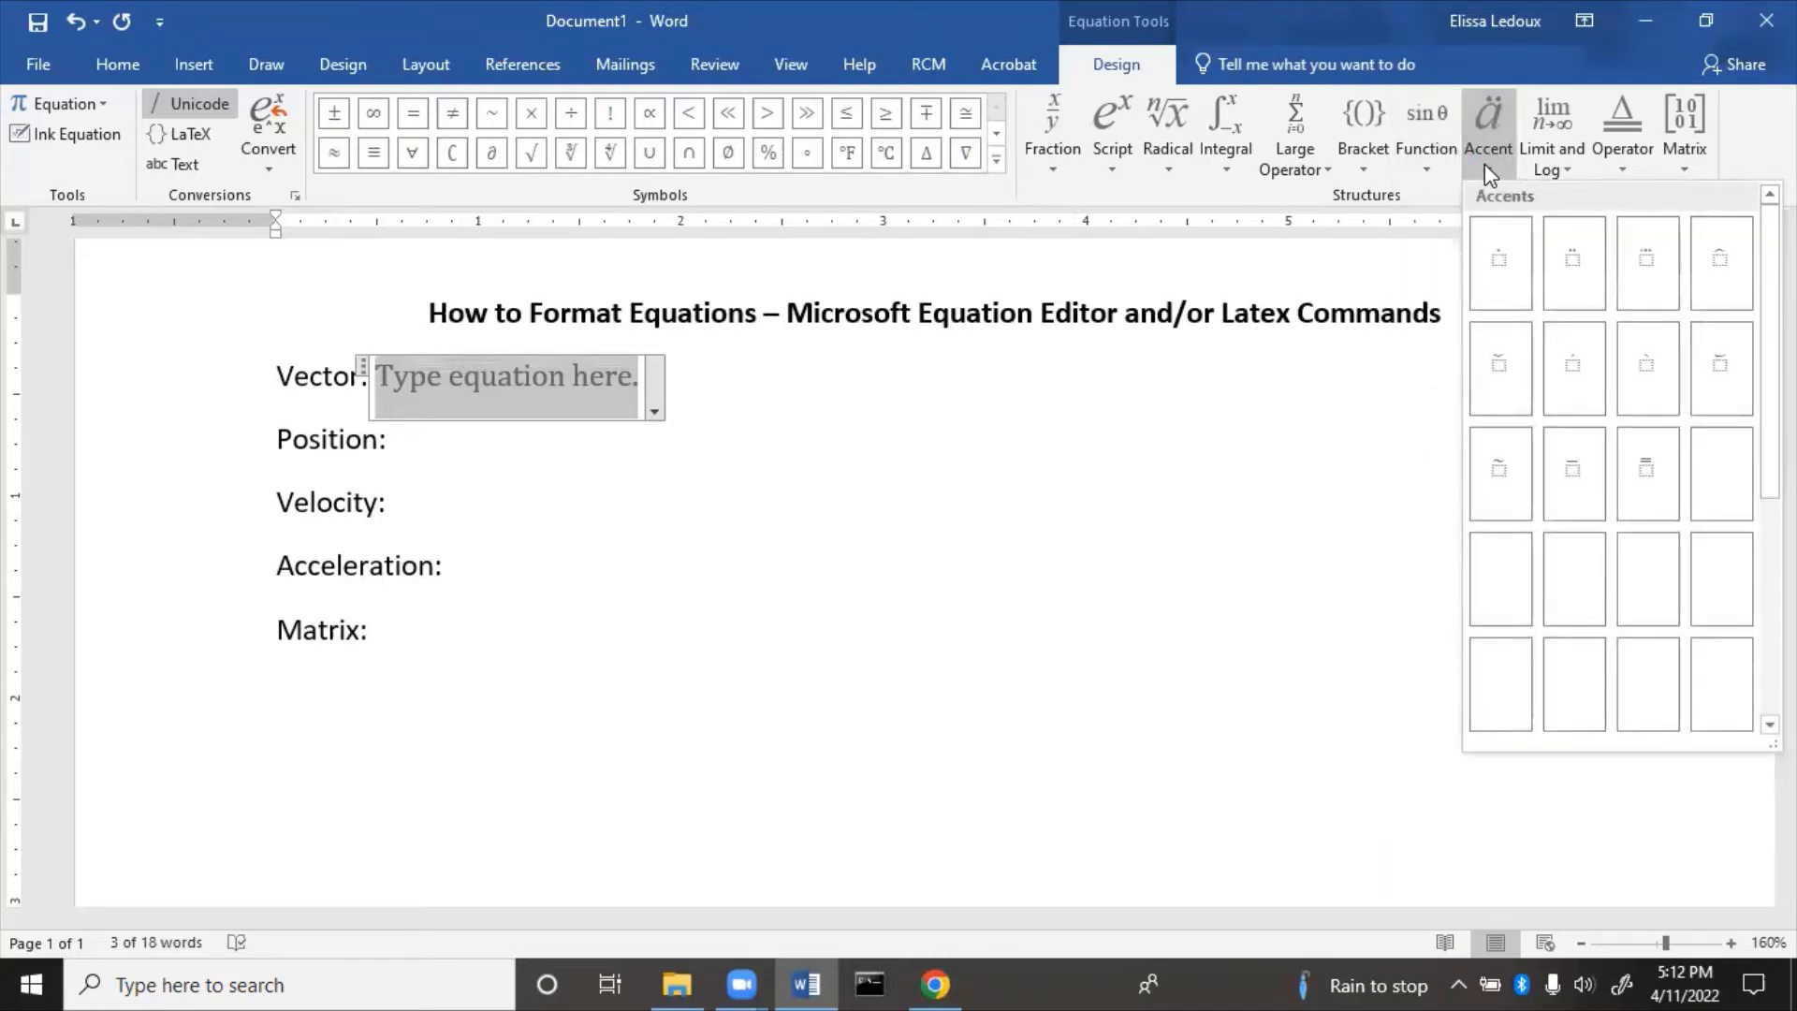
left_click(1689, 154)
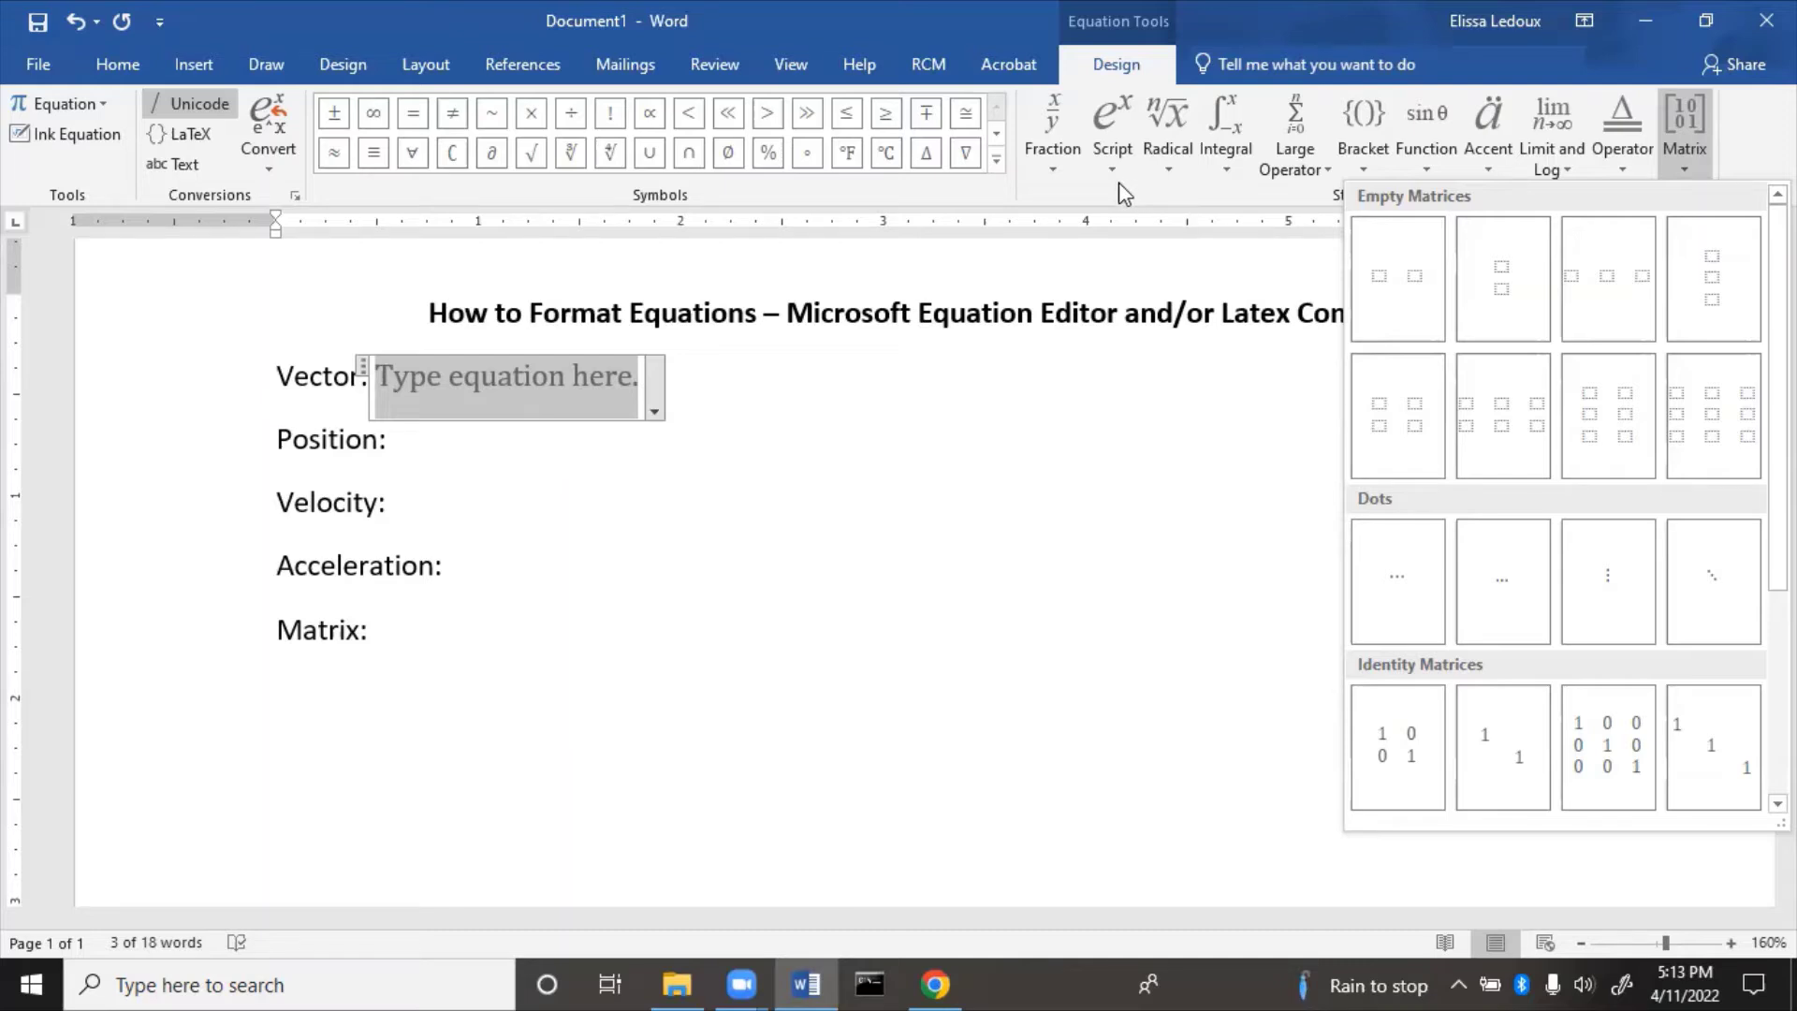
Insert a rightward over-arrow accent in the Vector equation and place an empty subscript structure under the arrow.
left_click(1481, 153)
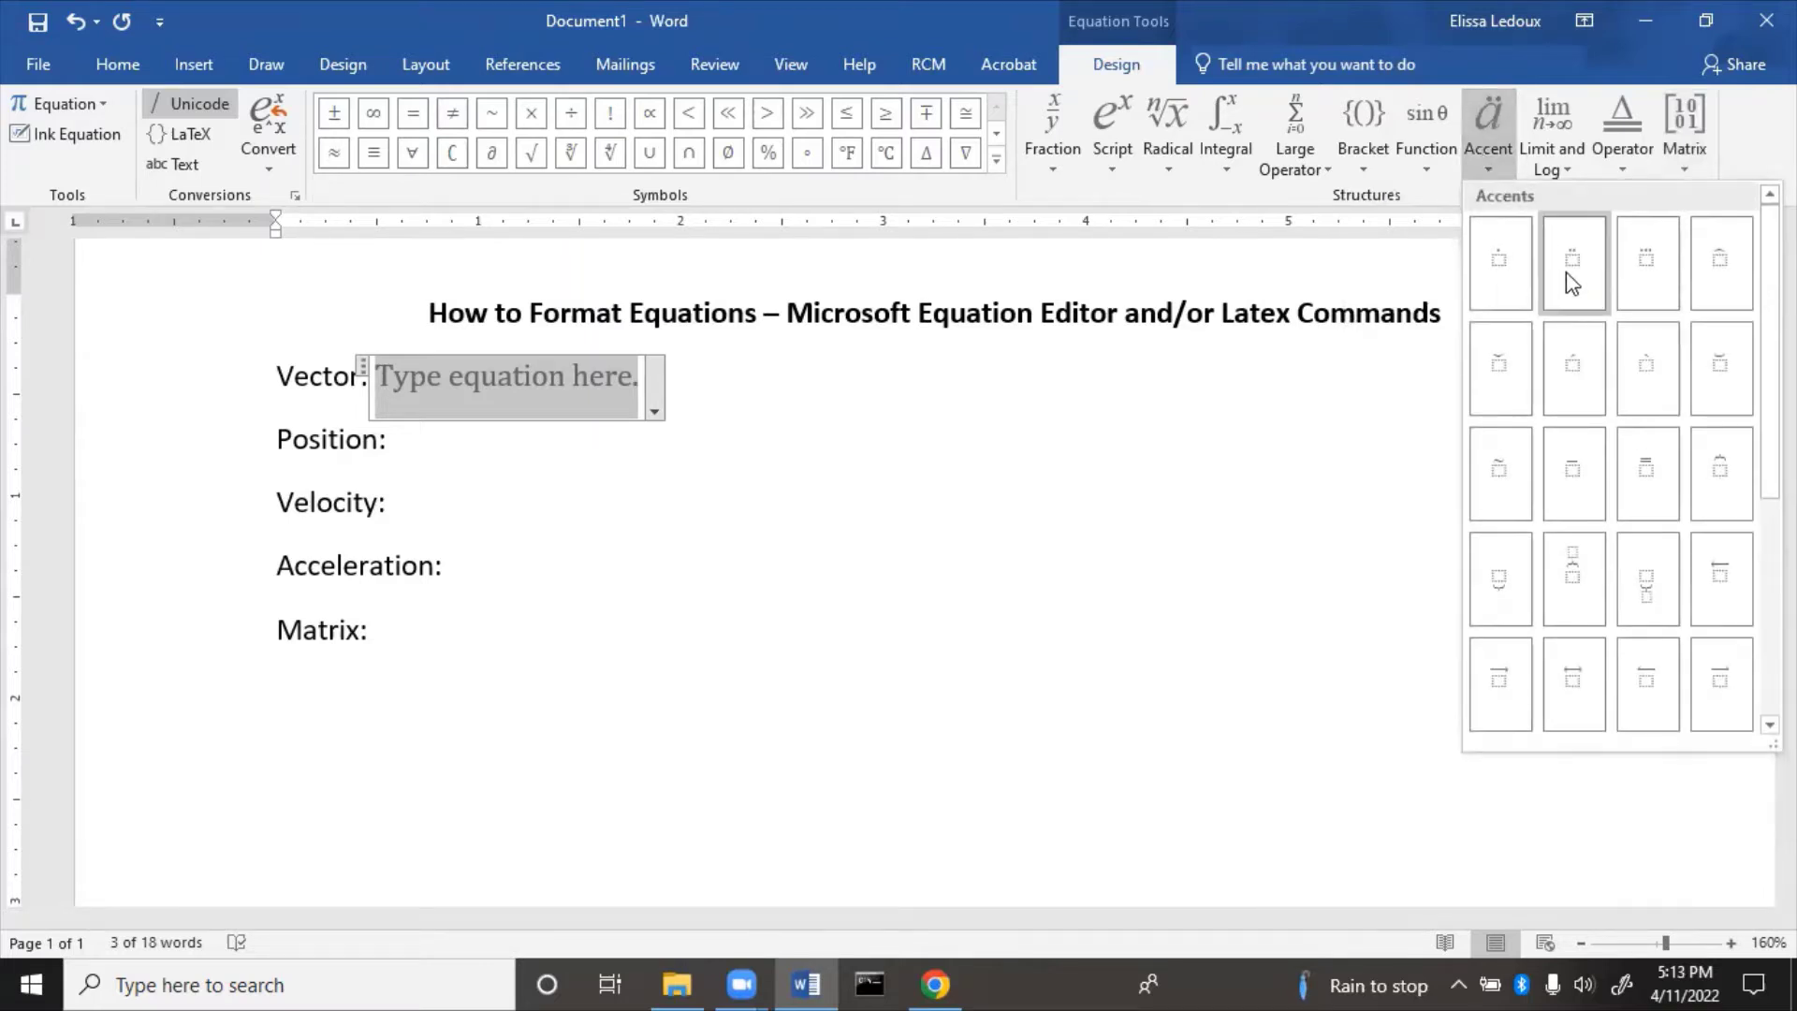
left_click(1499, 674)
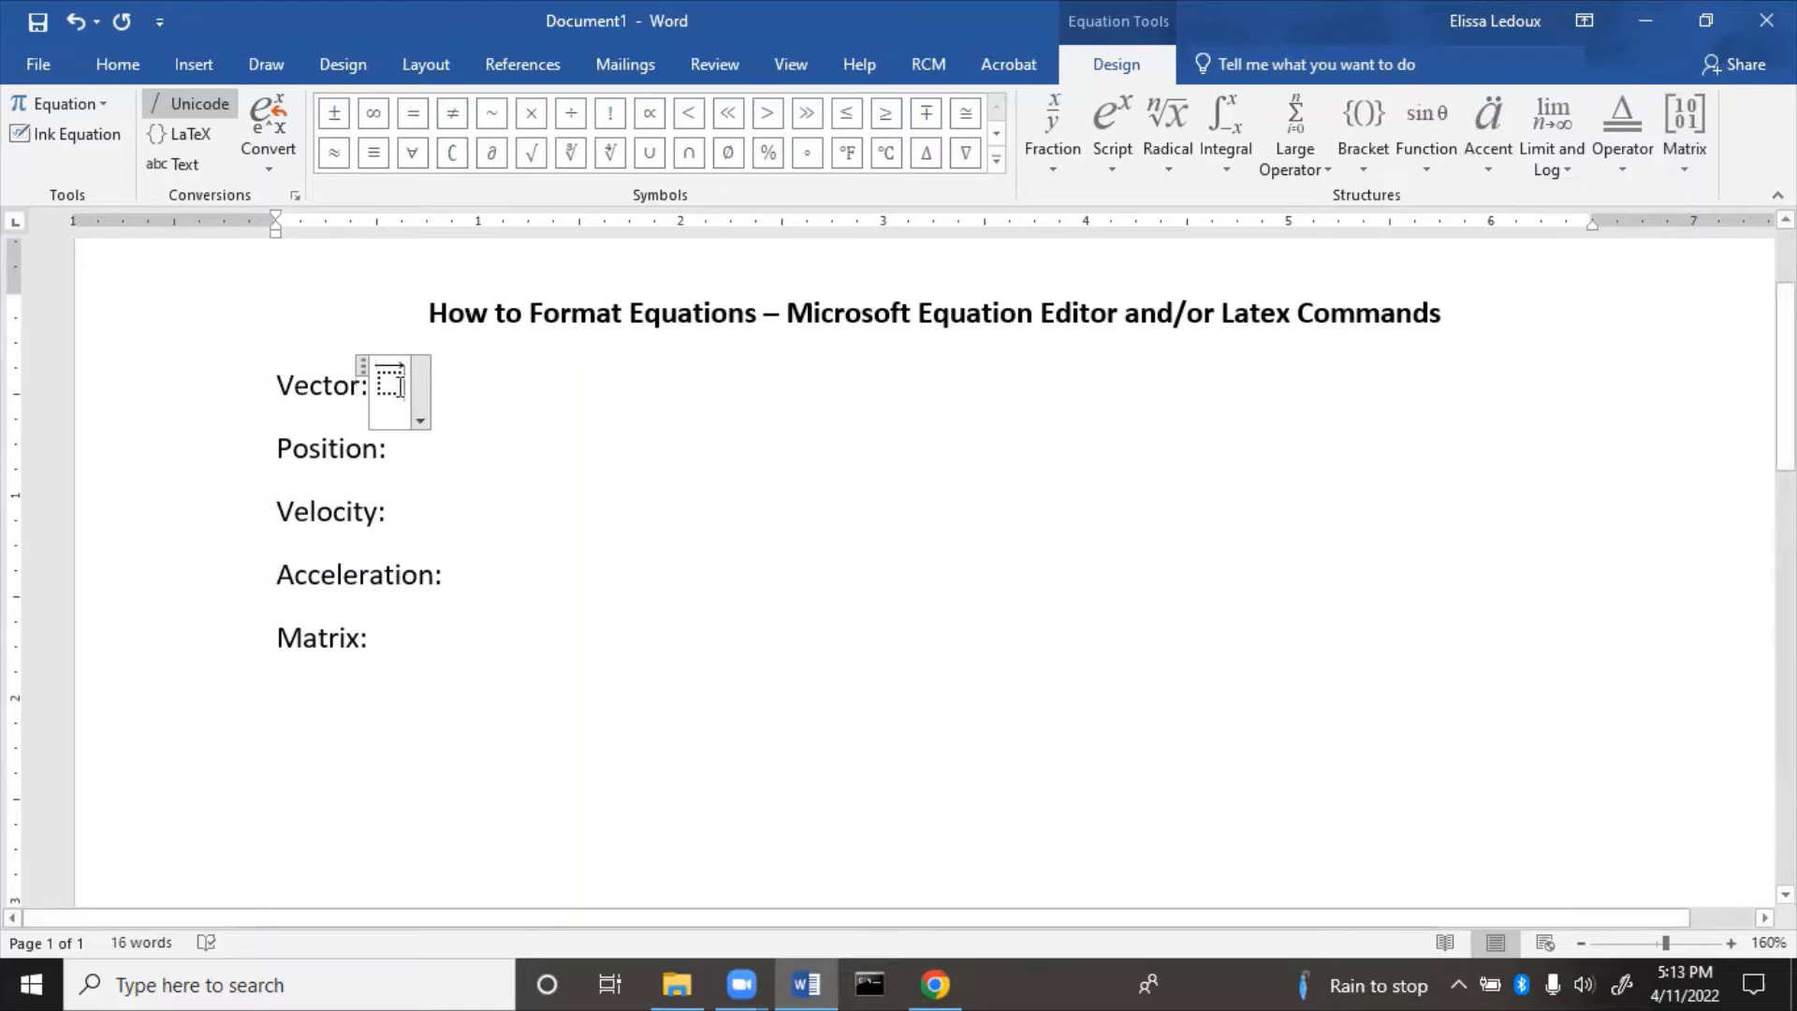
left_click(389, 383)
left_click(1121, 154)
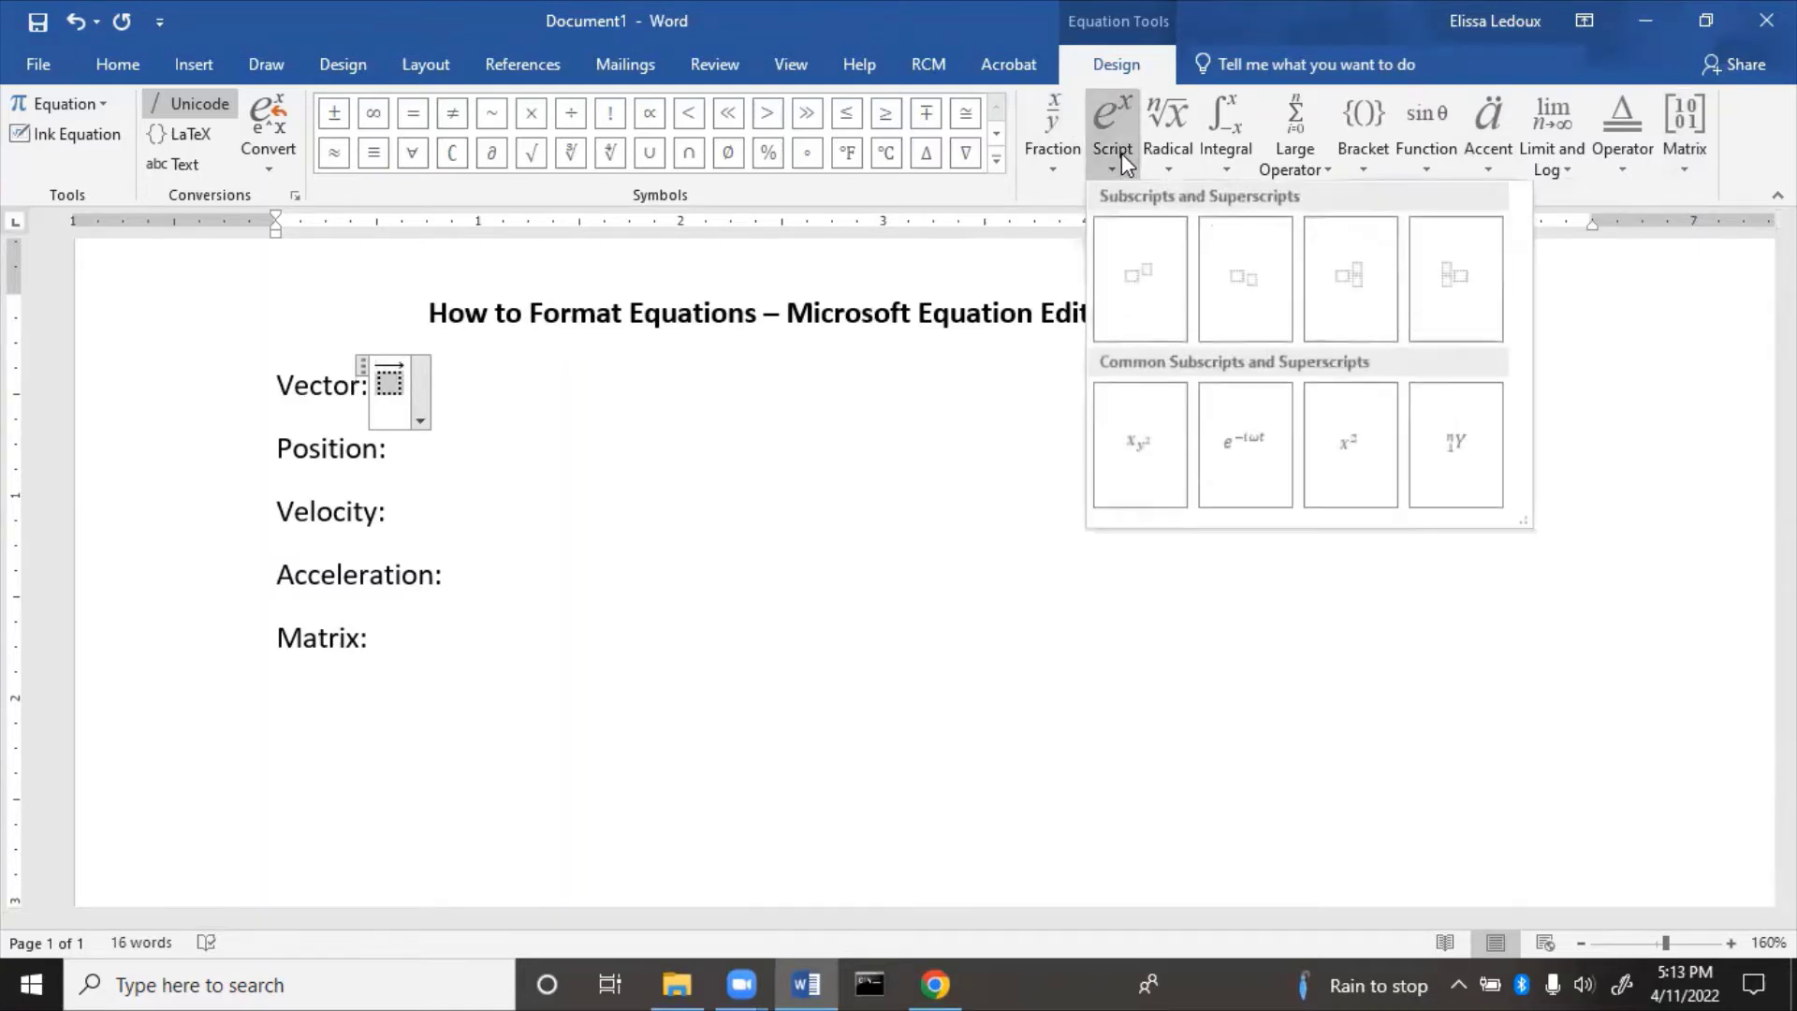
left_click(1243, 282)
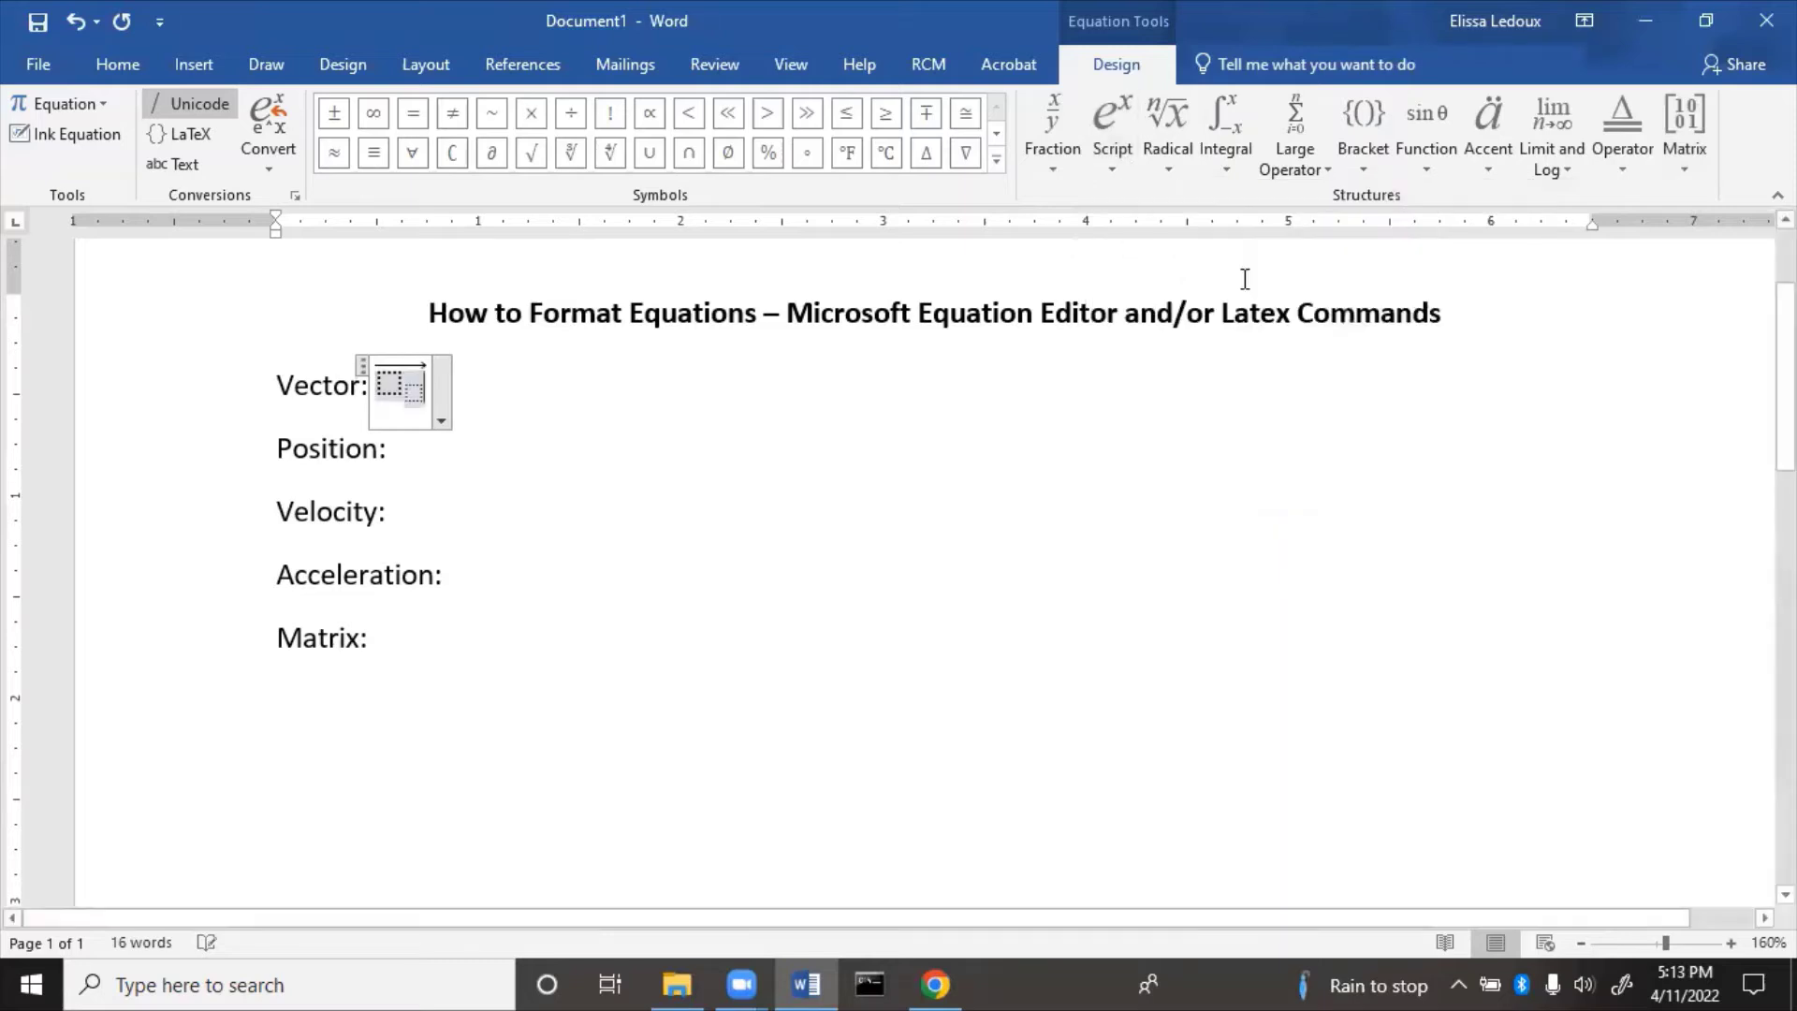
Fill the structure under the arrow with r as the base and 2 as the subscript.
left_click(390, 383)
type("r")
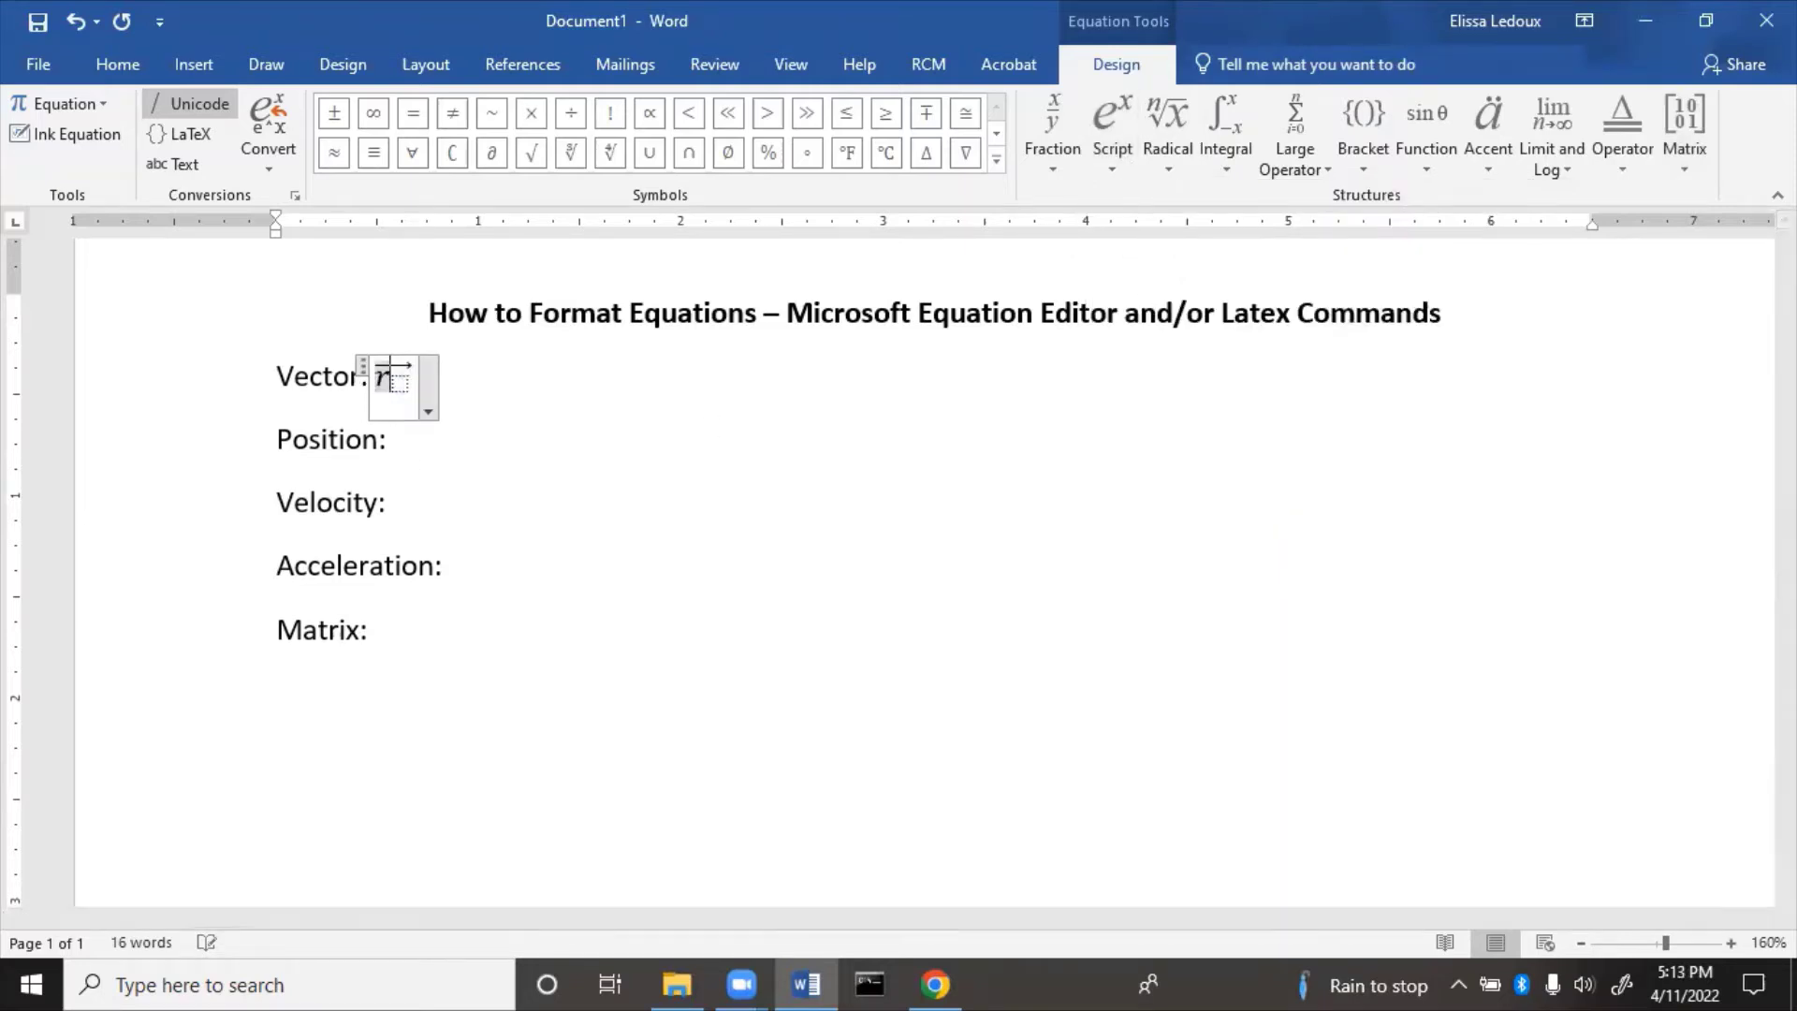
left_click(399, 384)
type("2")
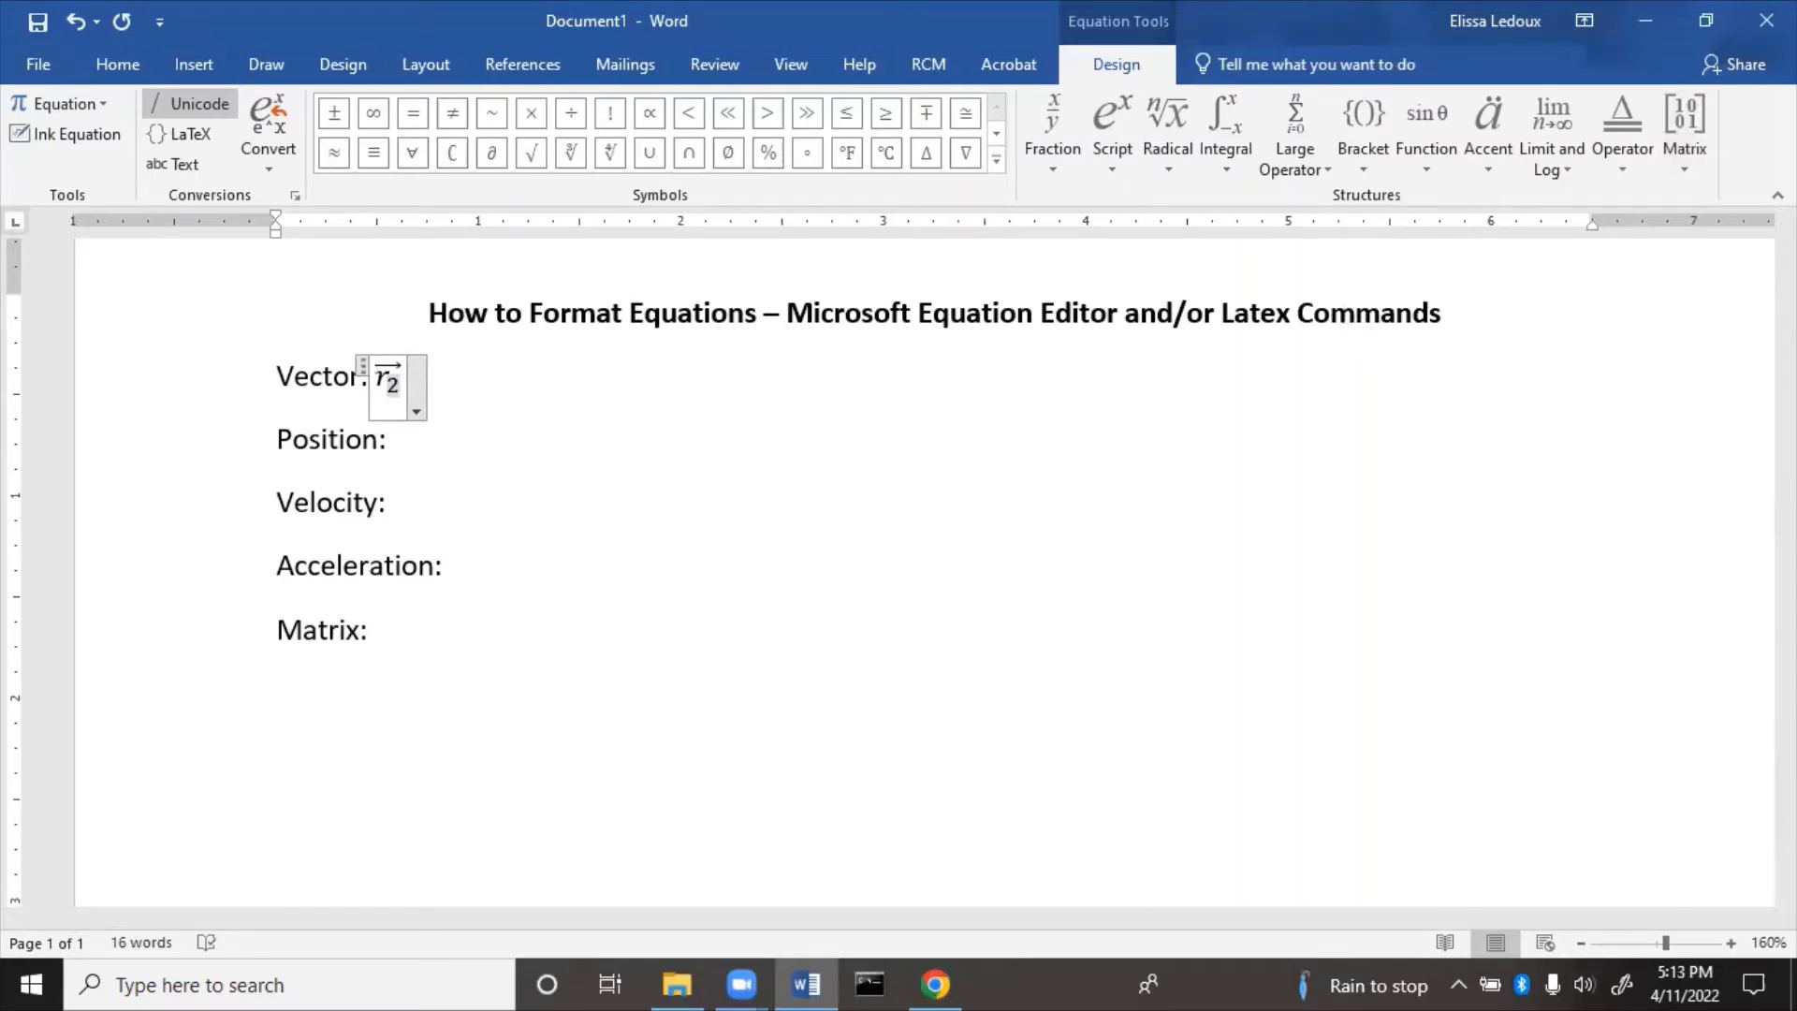
Extend the Vector equation with a plus sign and the vector r₃, entered as r_3 \vec, and leave the equation.
left_click(404, 379)
type("+")
right_click(398, 384)
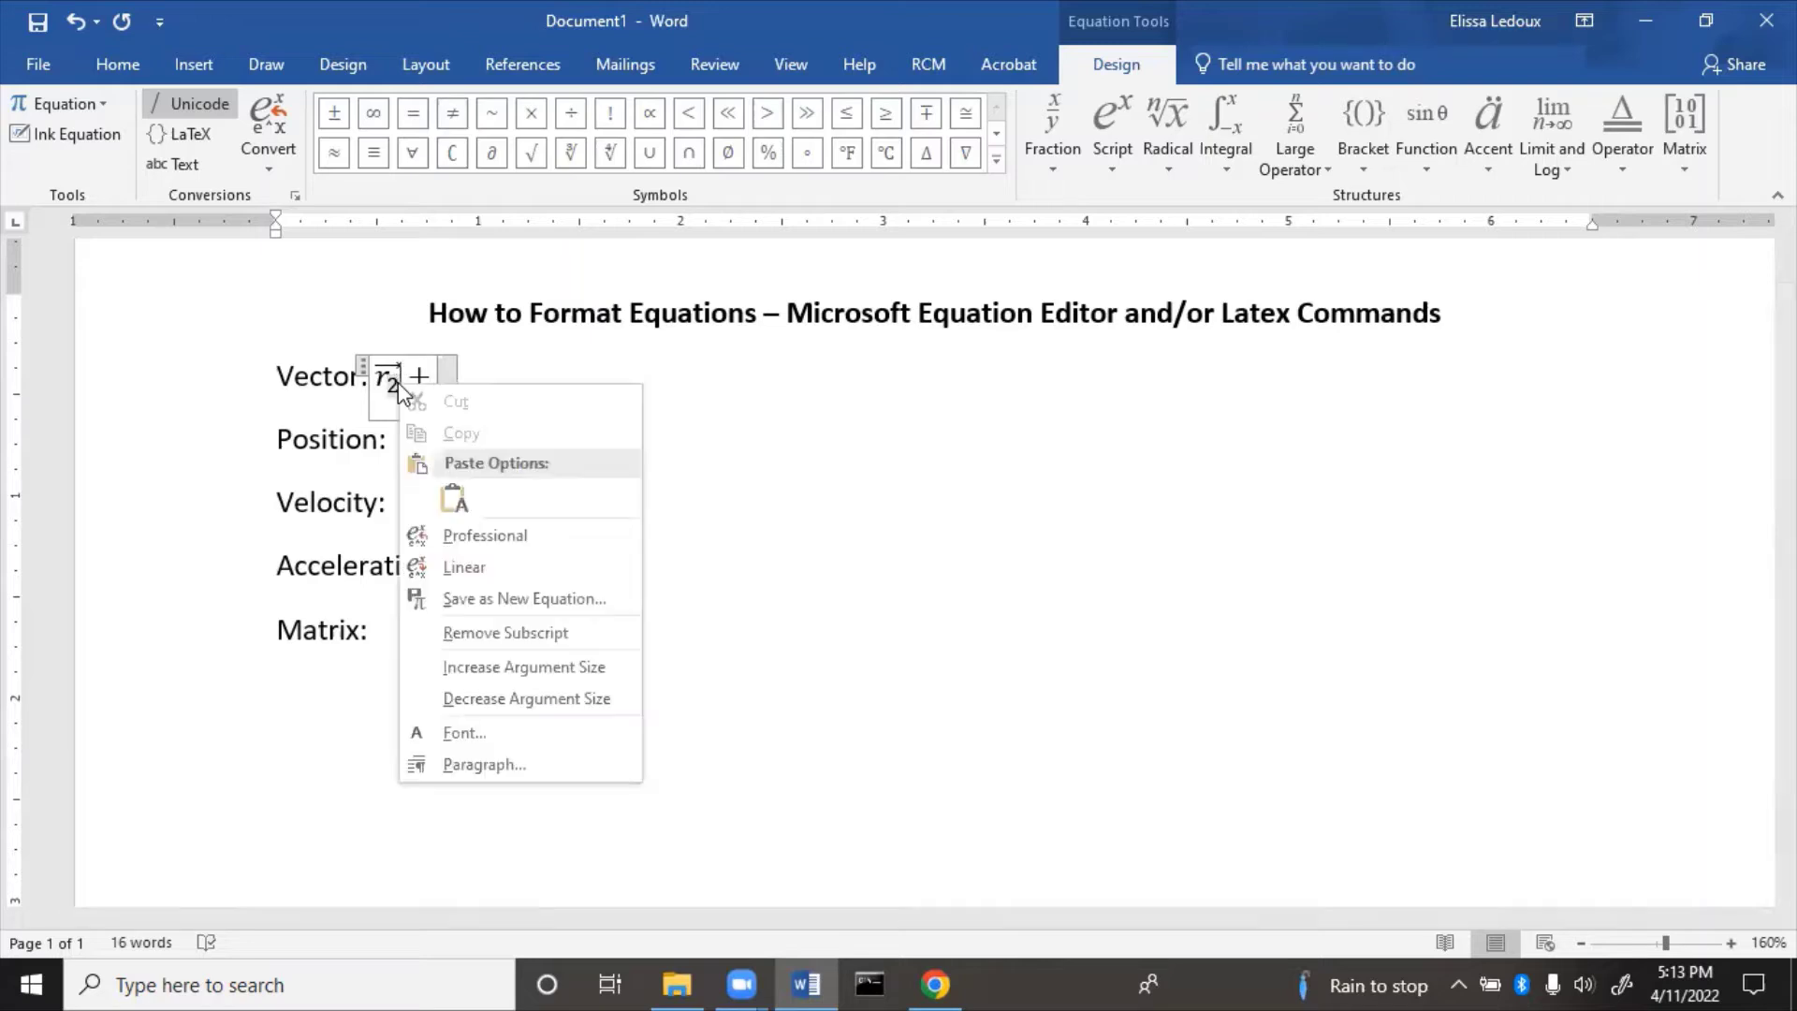
left_click(431, 374)
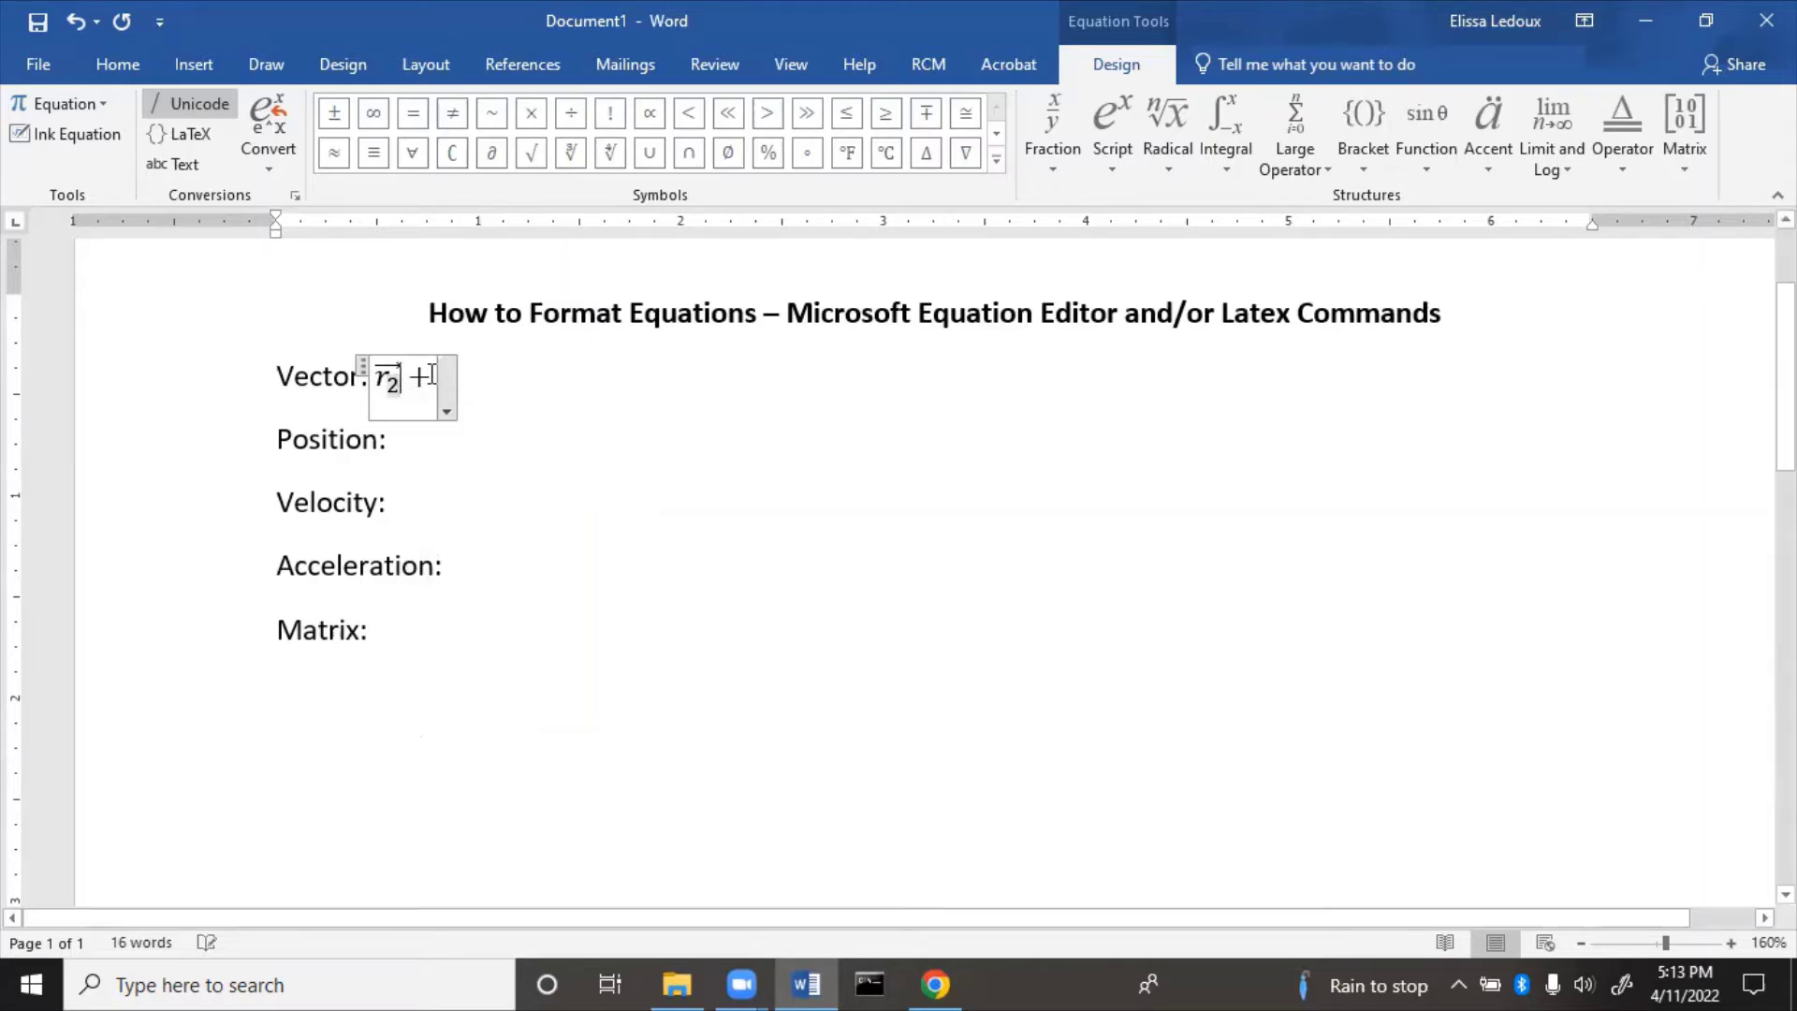
type("r_")
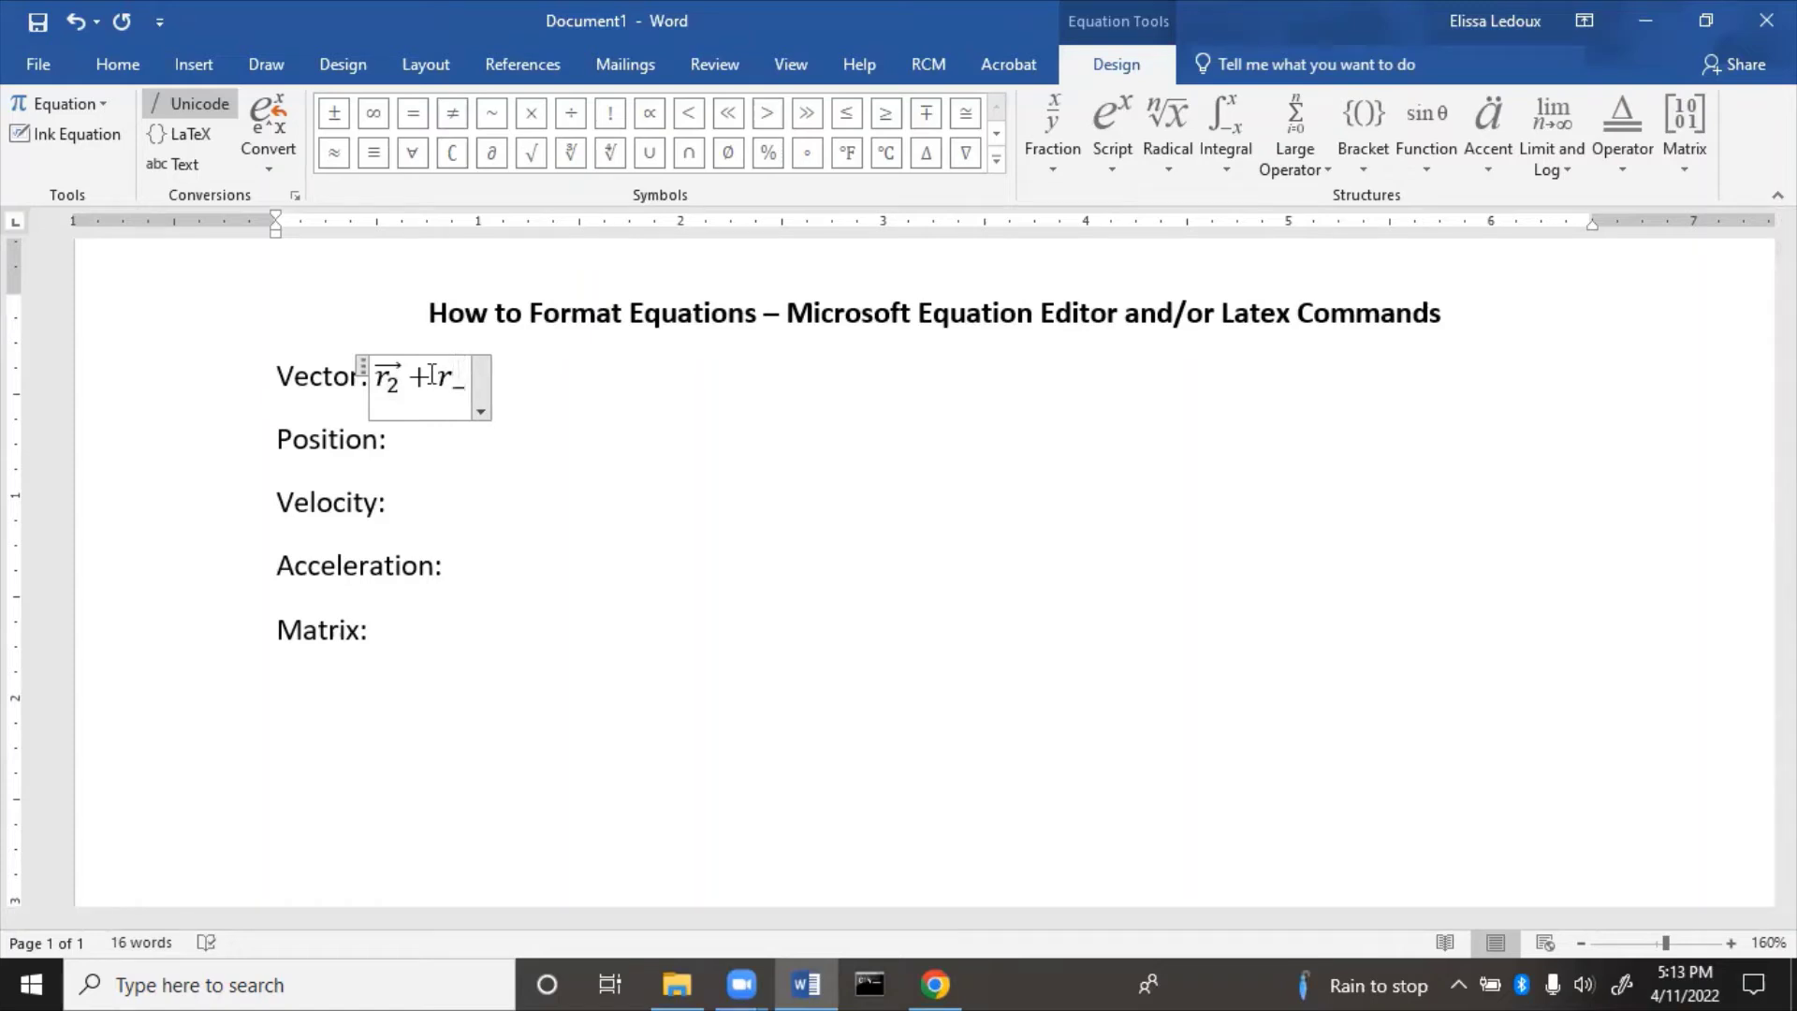
type("3")
type(" \\")
type("vec")
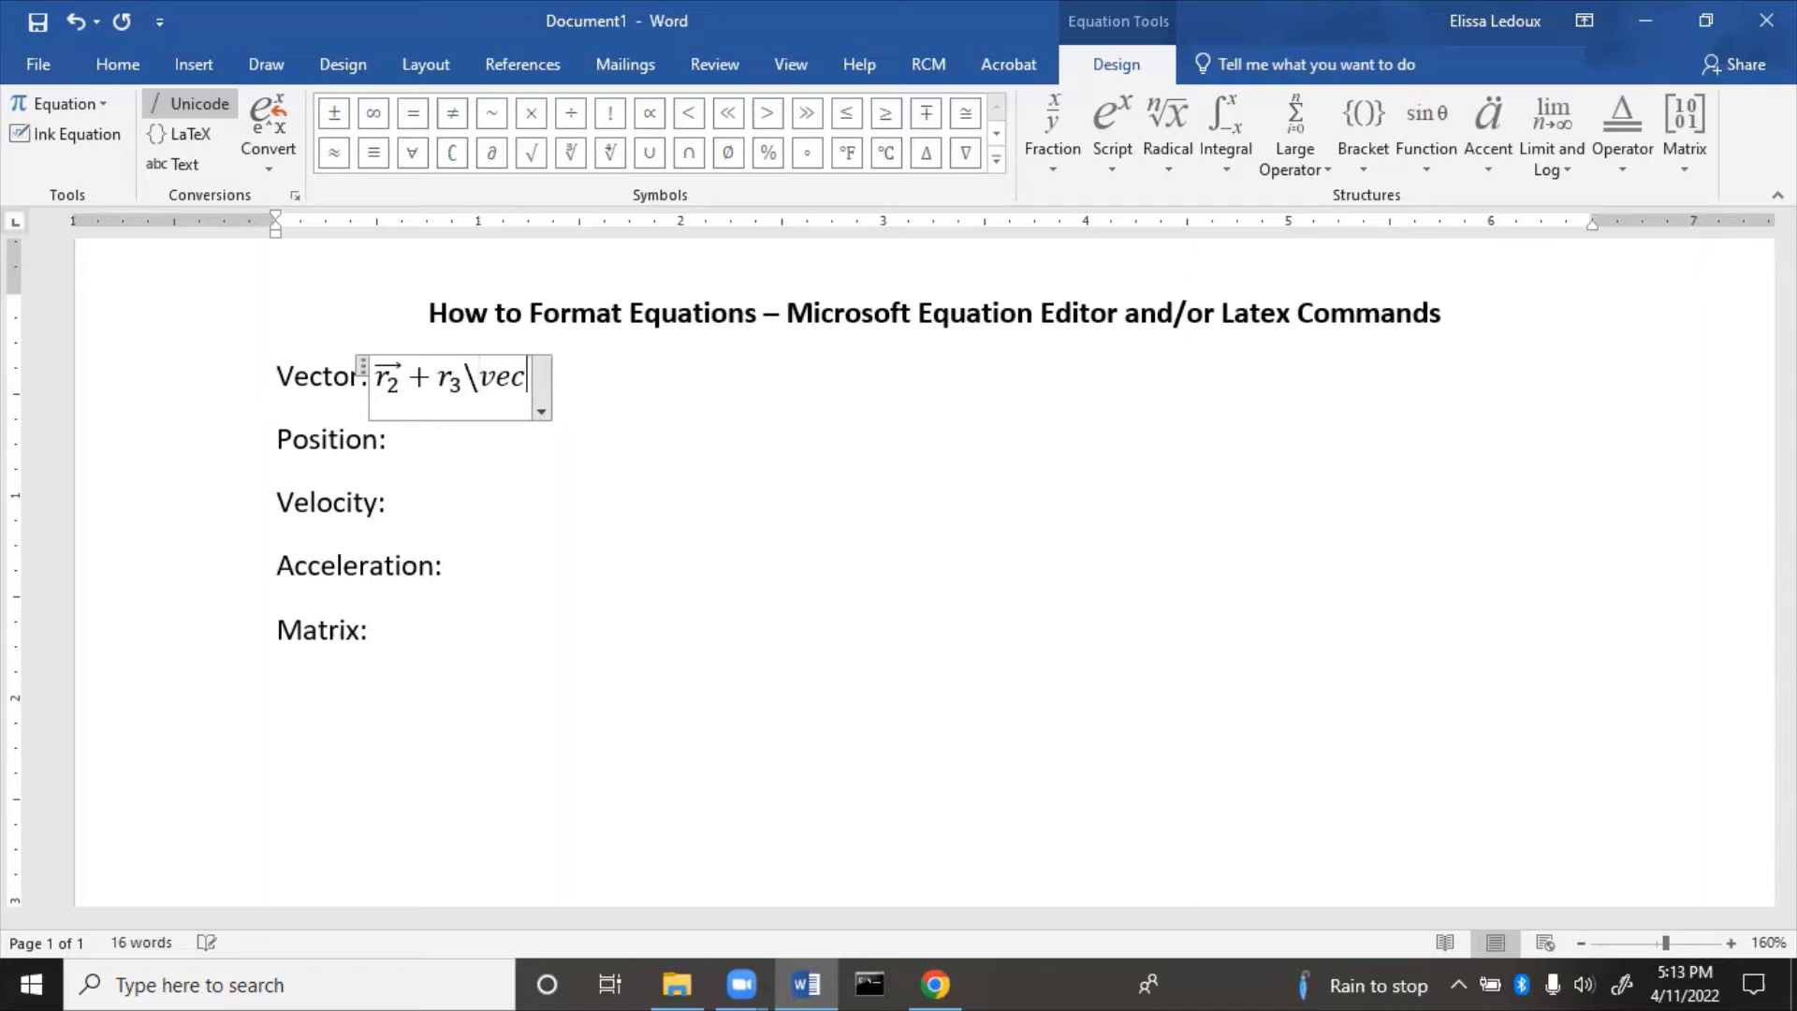
key("space")
key("space")
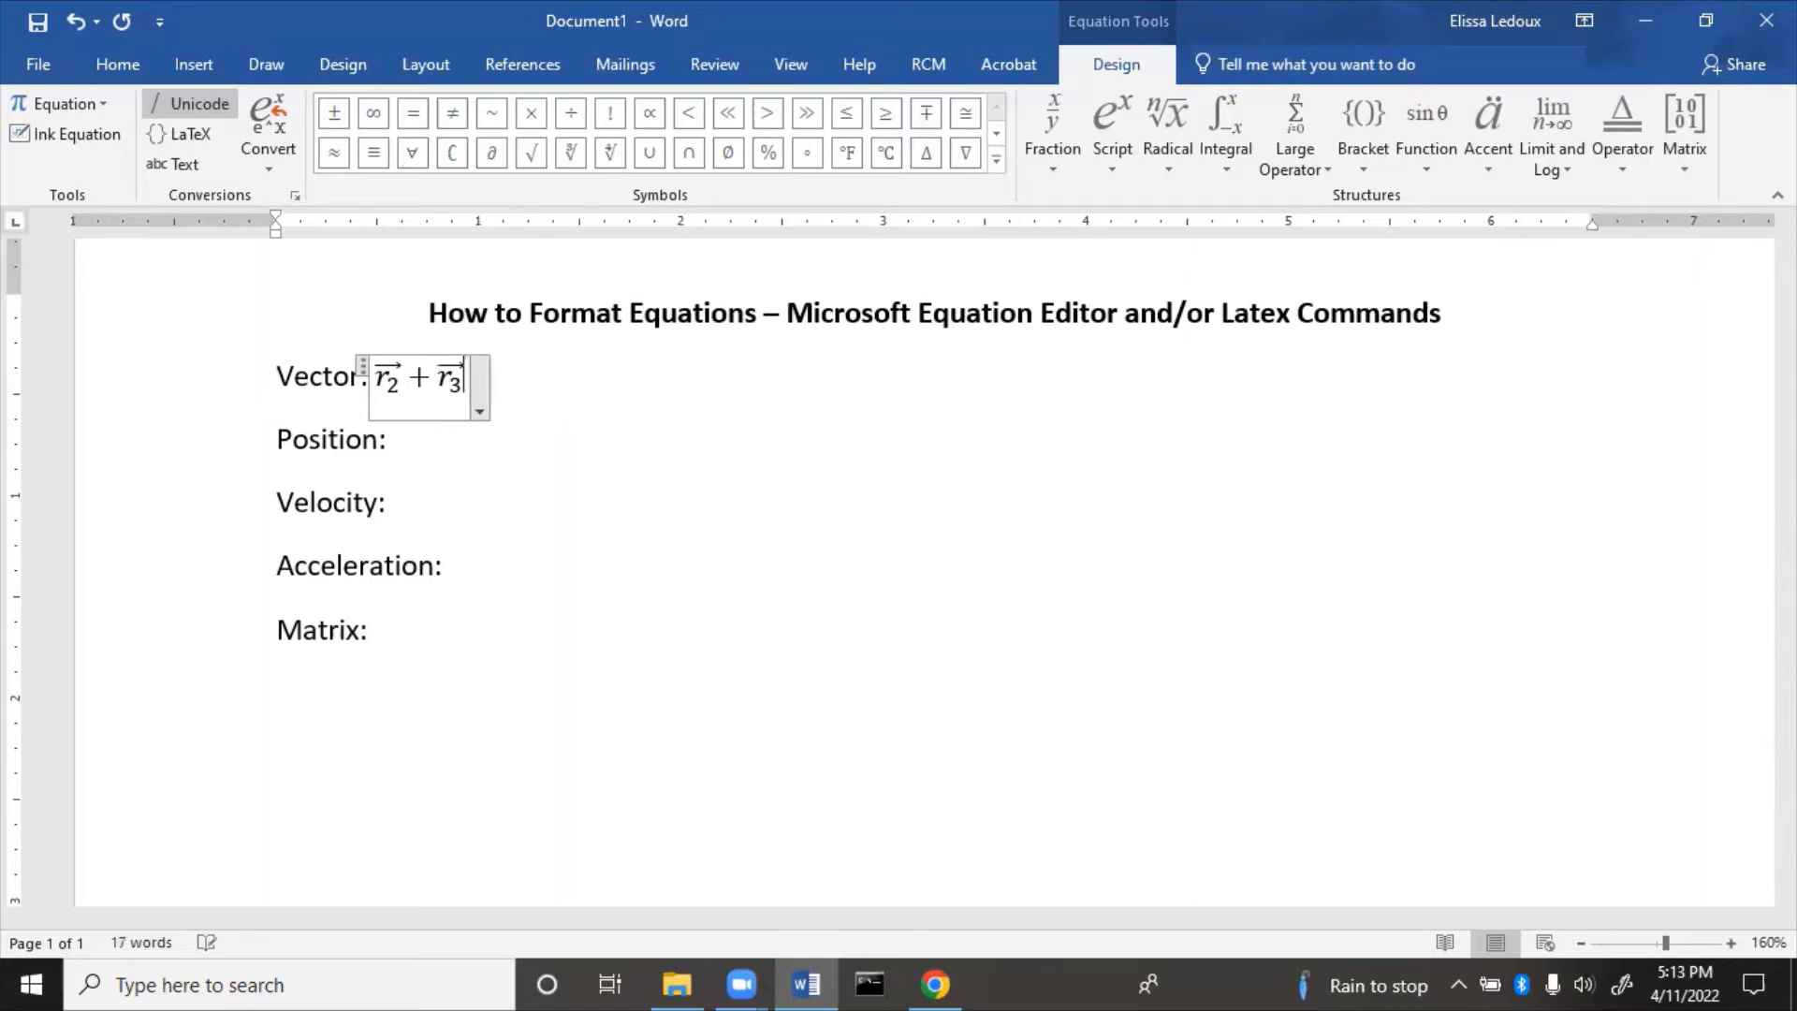
key("Right")
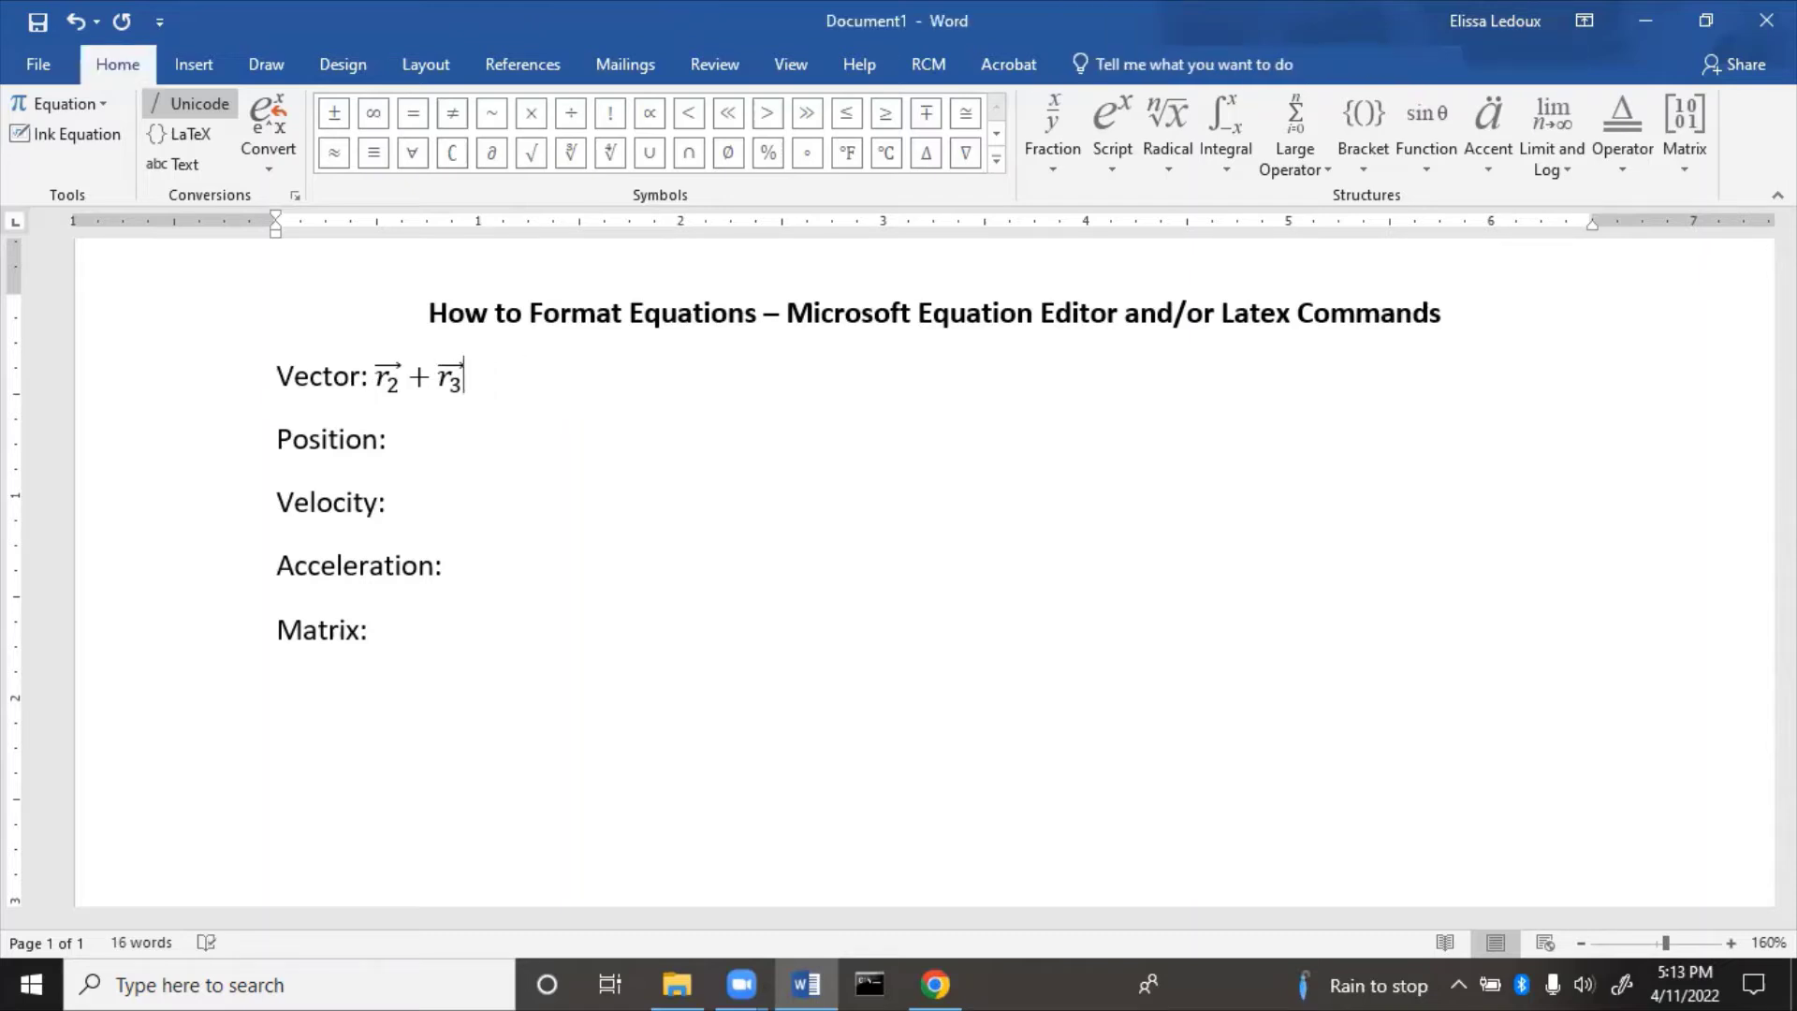
Add the tab-spaced note "type: r_3 \vec" after the Vector equation.
key("Tab")
key("Tab")
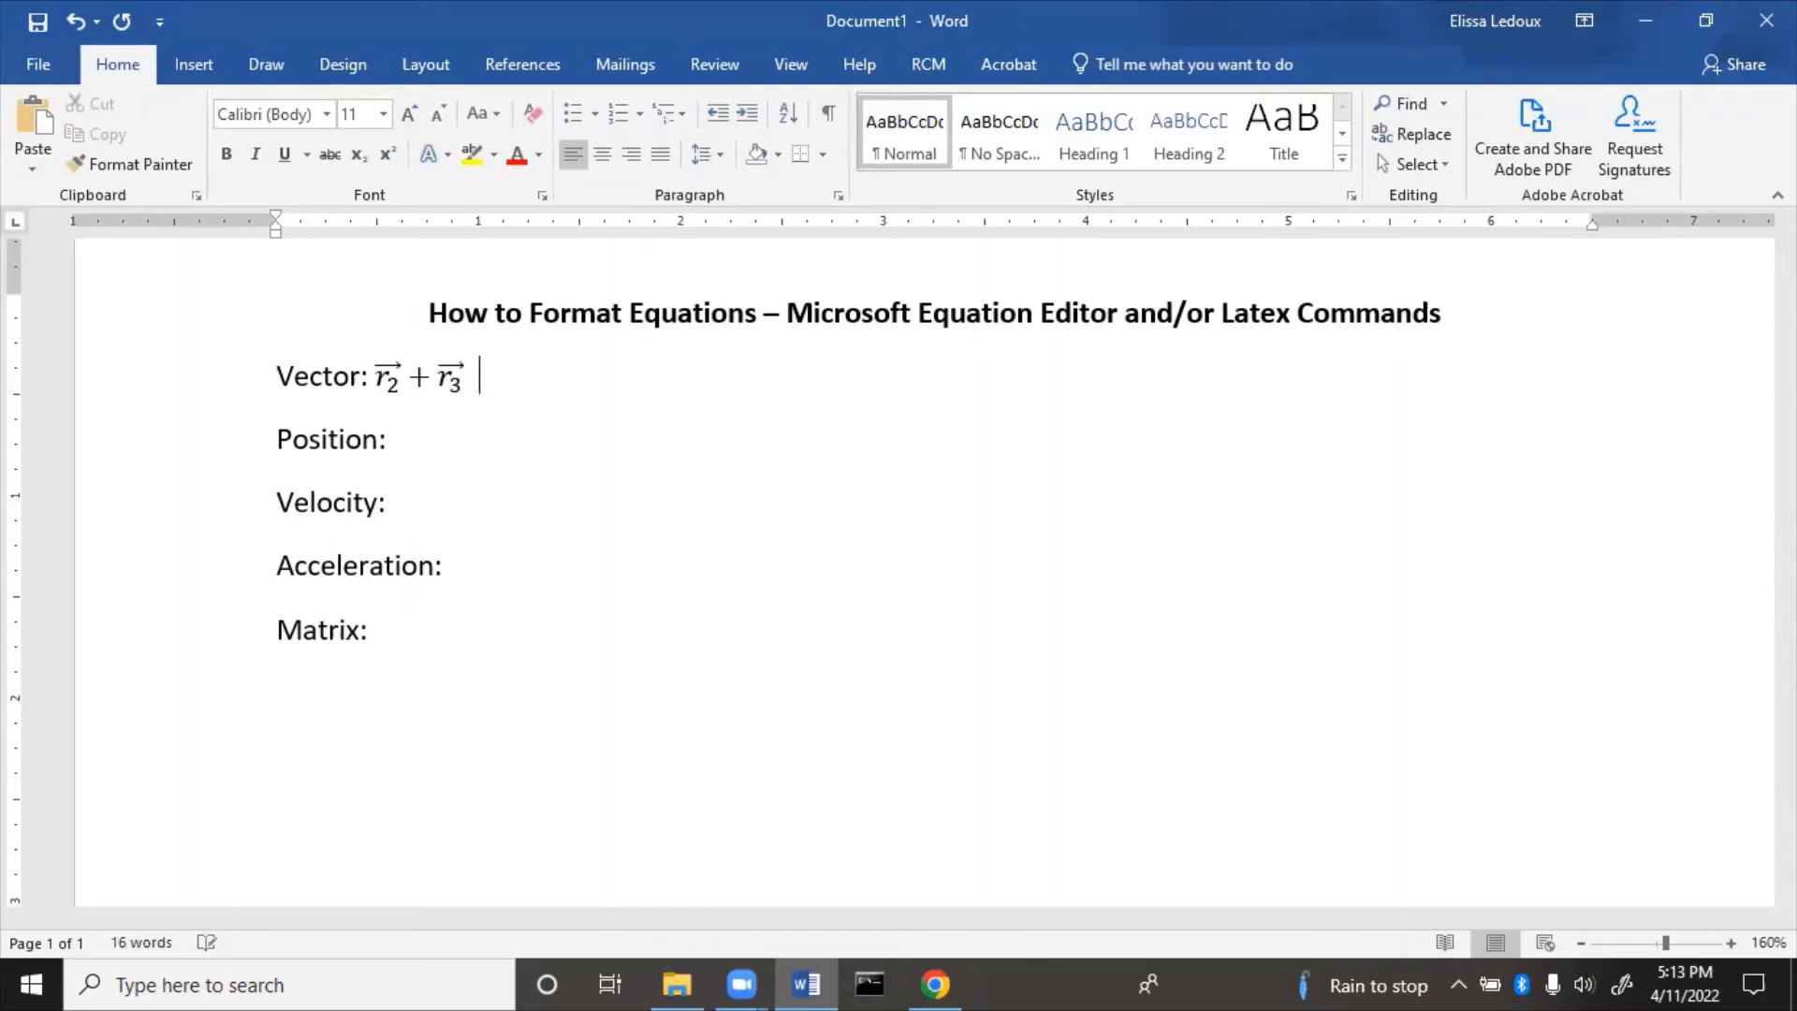
type("type: r_3 \\")
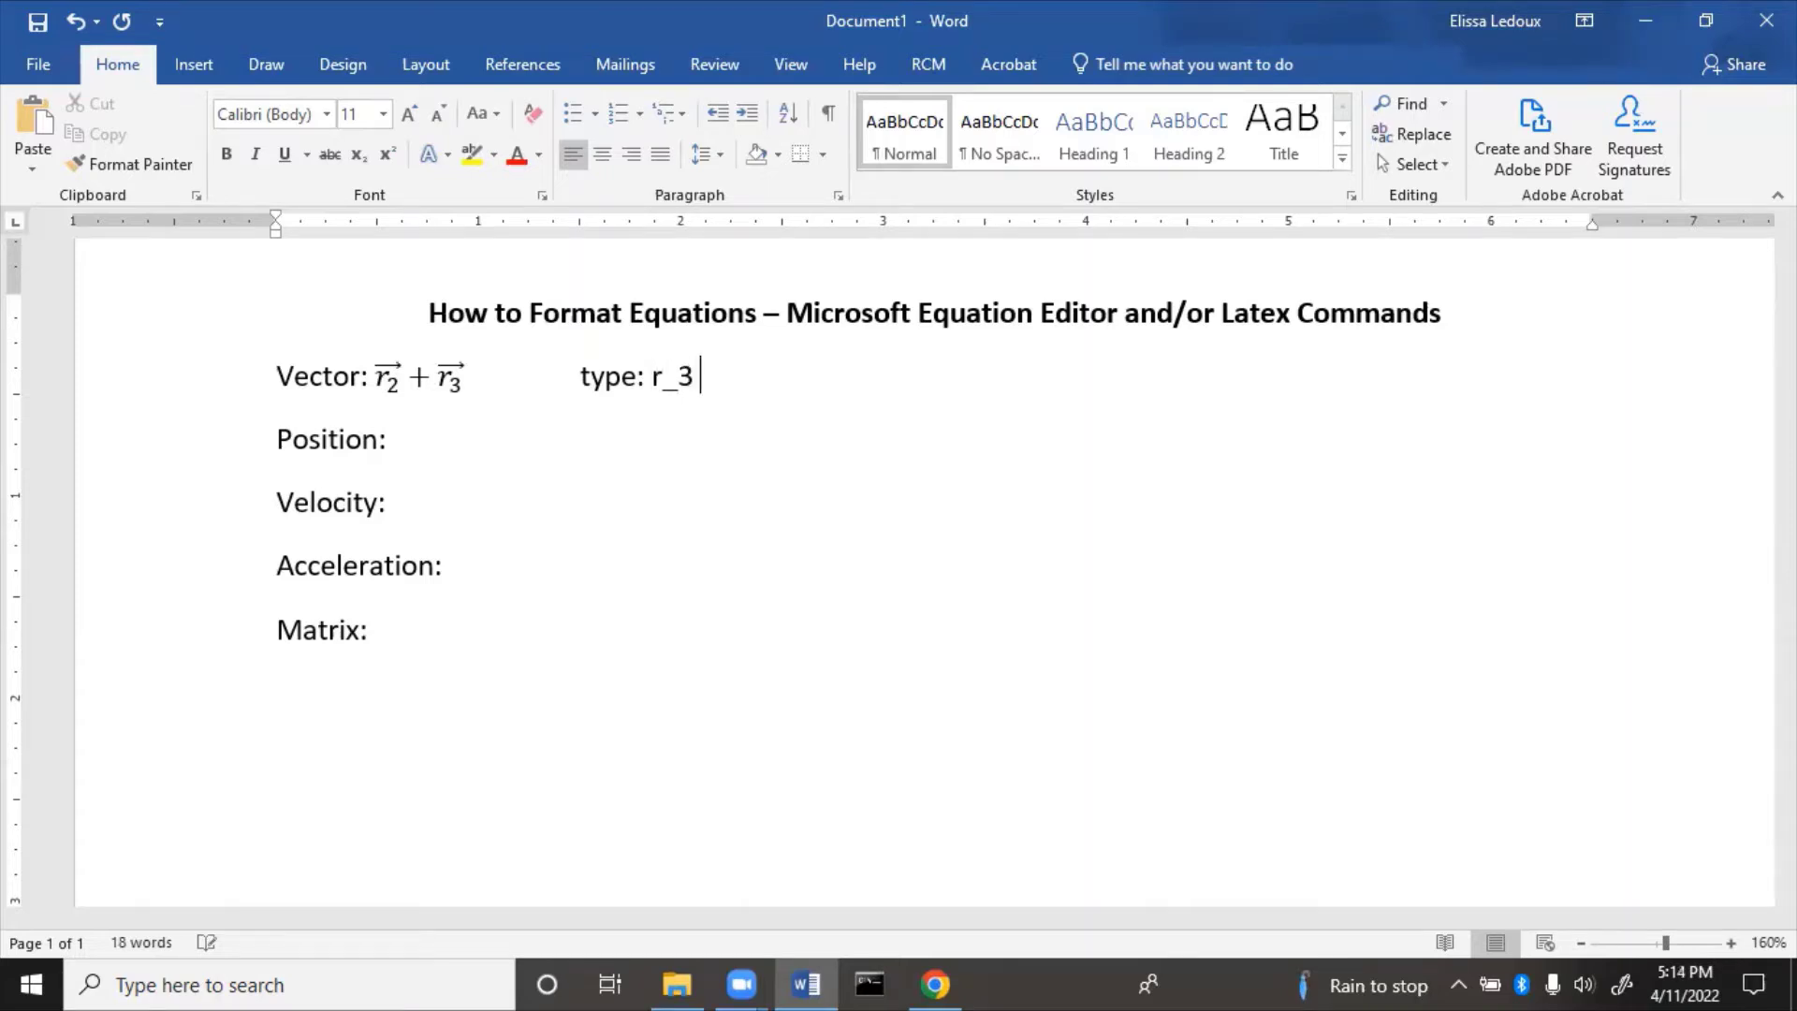
type("vec")
Insert an equation after the Position label and begin it with r_2 followed by cos and an opening parenthesis.
left_click(437, 437)
key("alt+equal")
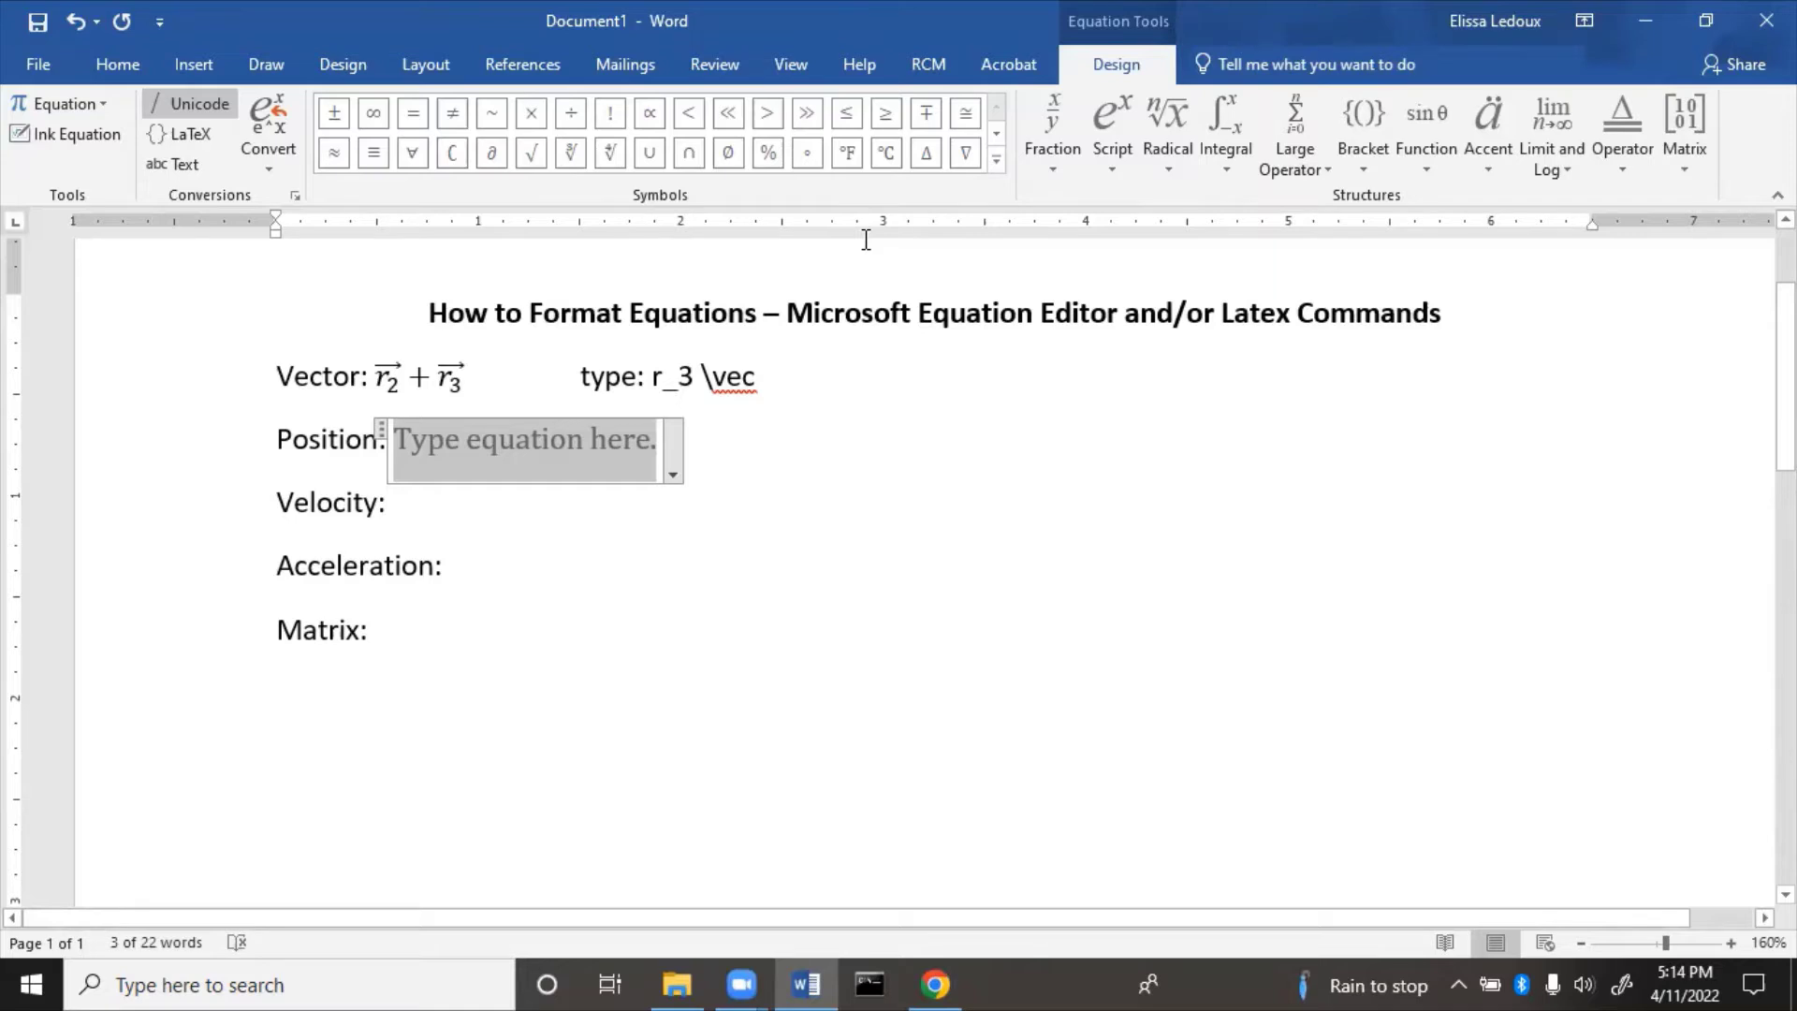
type("r_2")
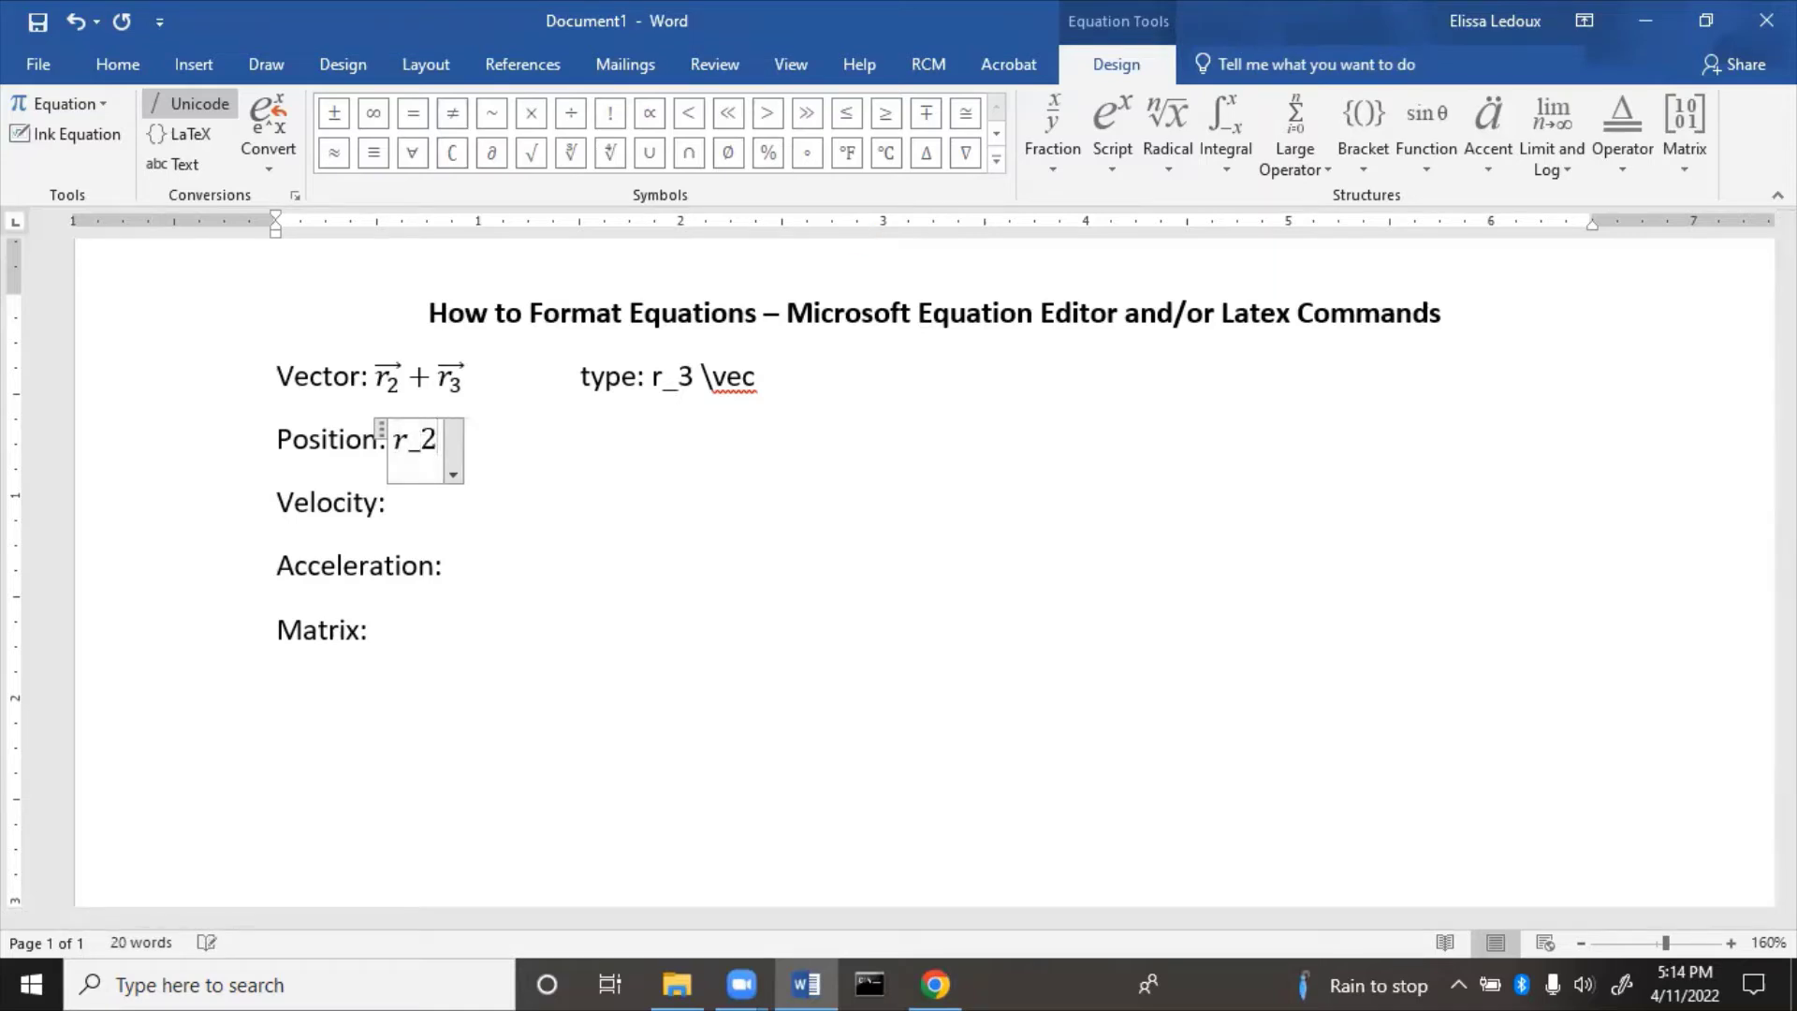
type(" *")
key("BackSpace")
type("cos (")
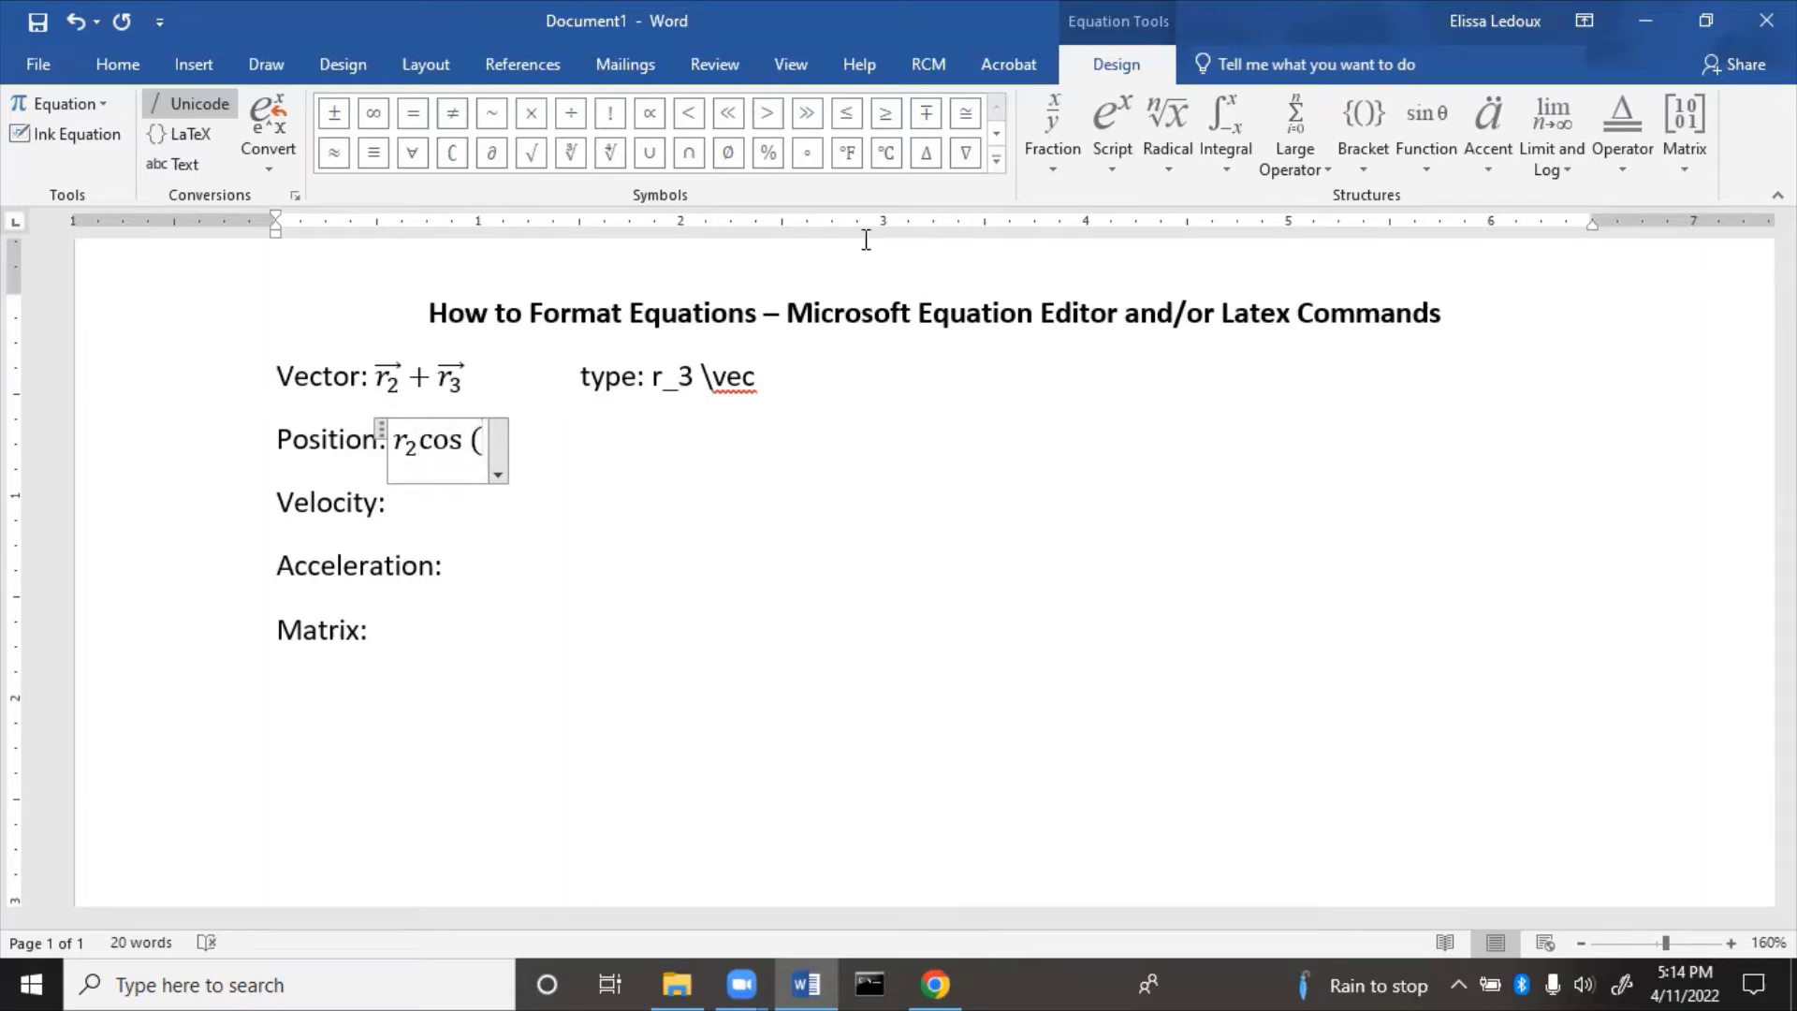
Add a subscript structure inside the Position equation's cosine parentheses, with θ as the base and 2 as the subscript.
left_click(1099, 148)
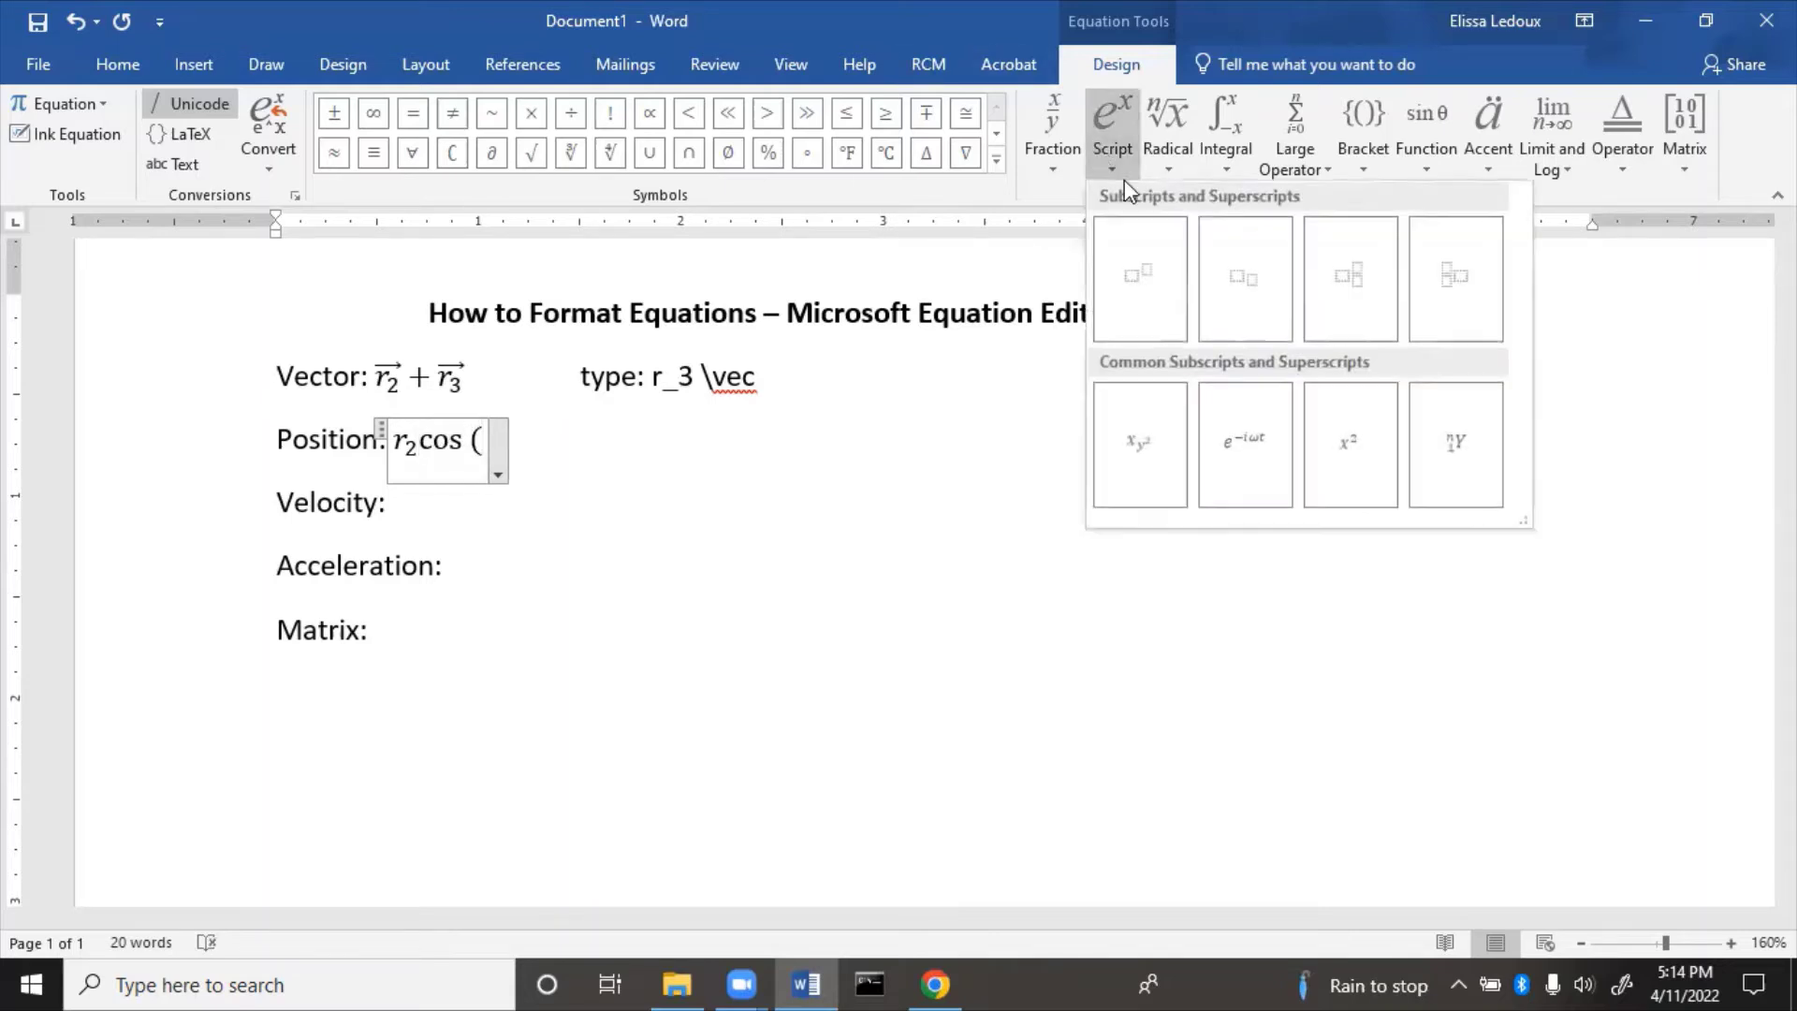
left_click(1261, 306)
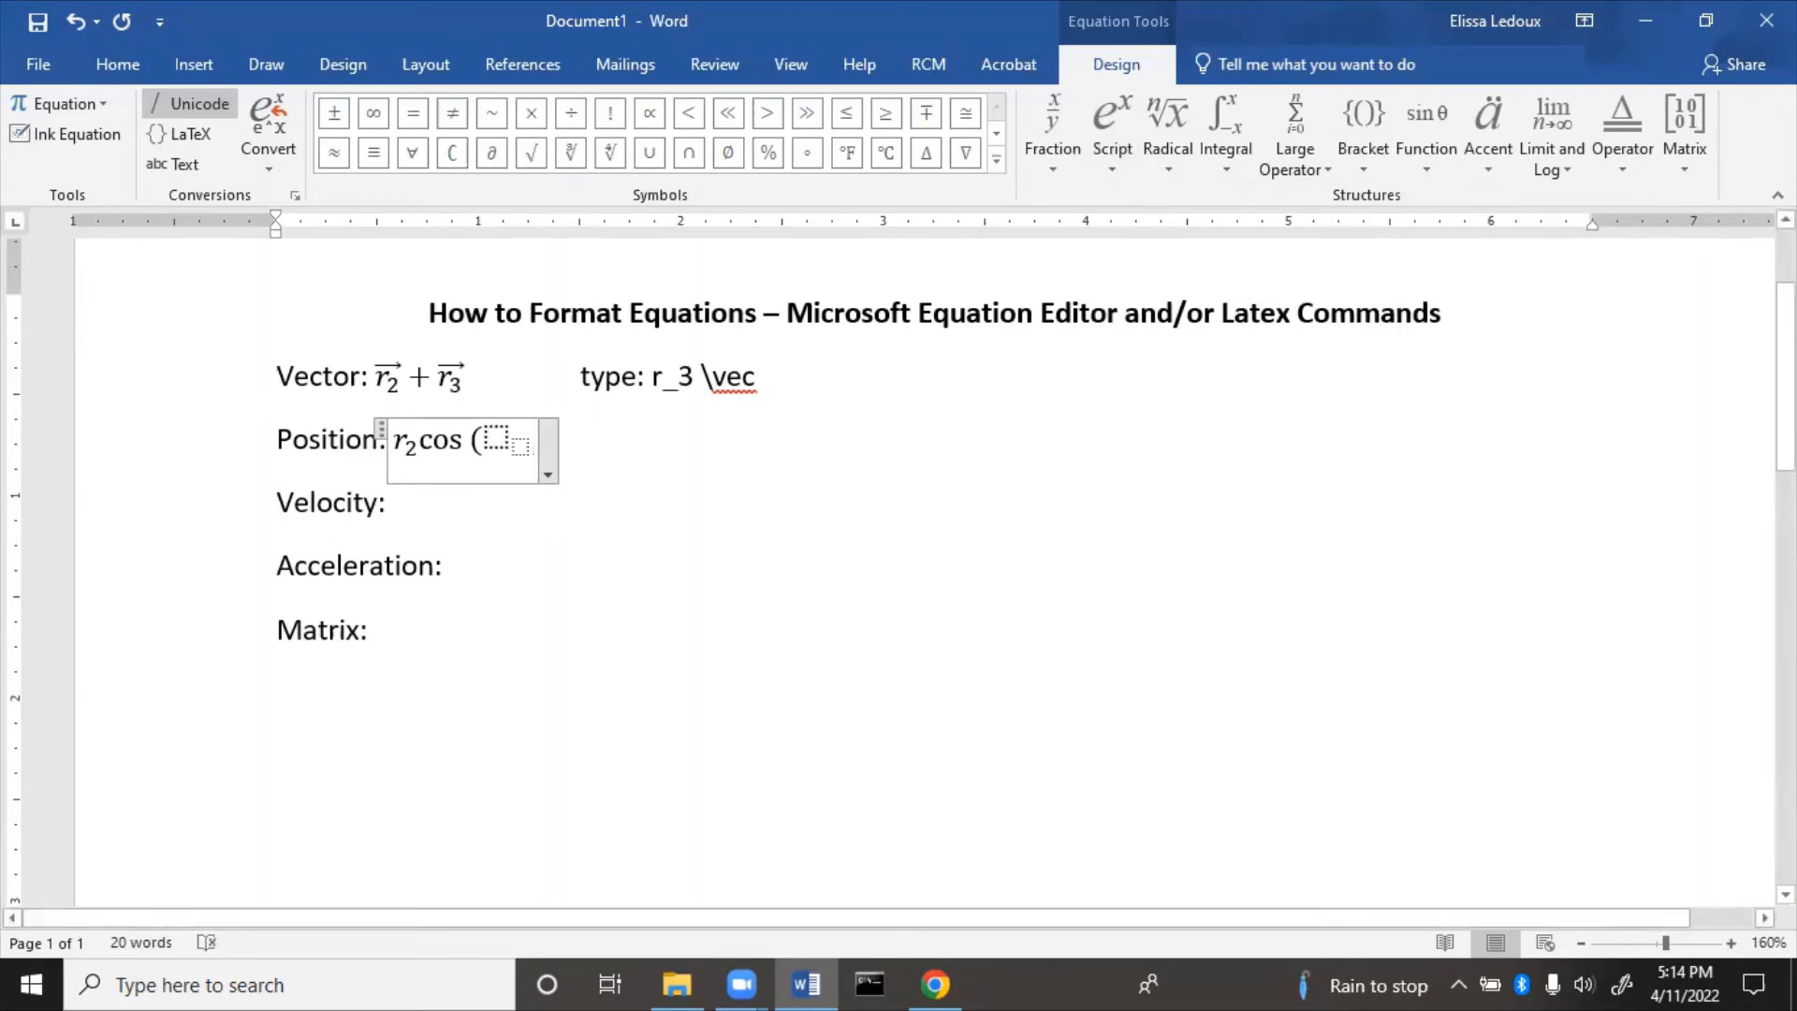
type(")")
left_click(495, 438)
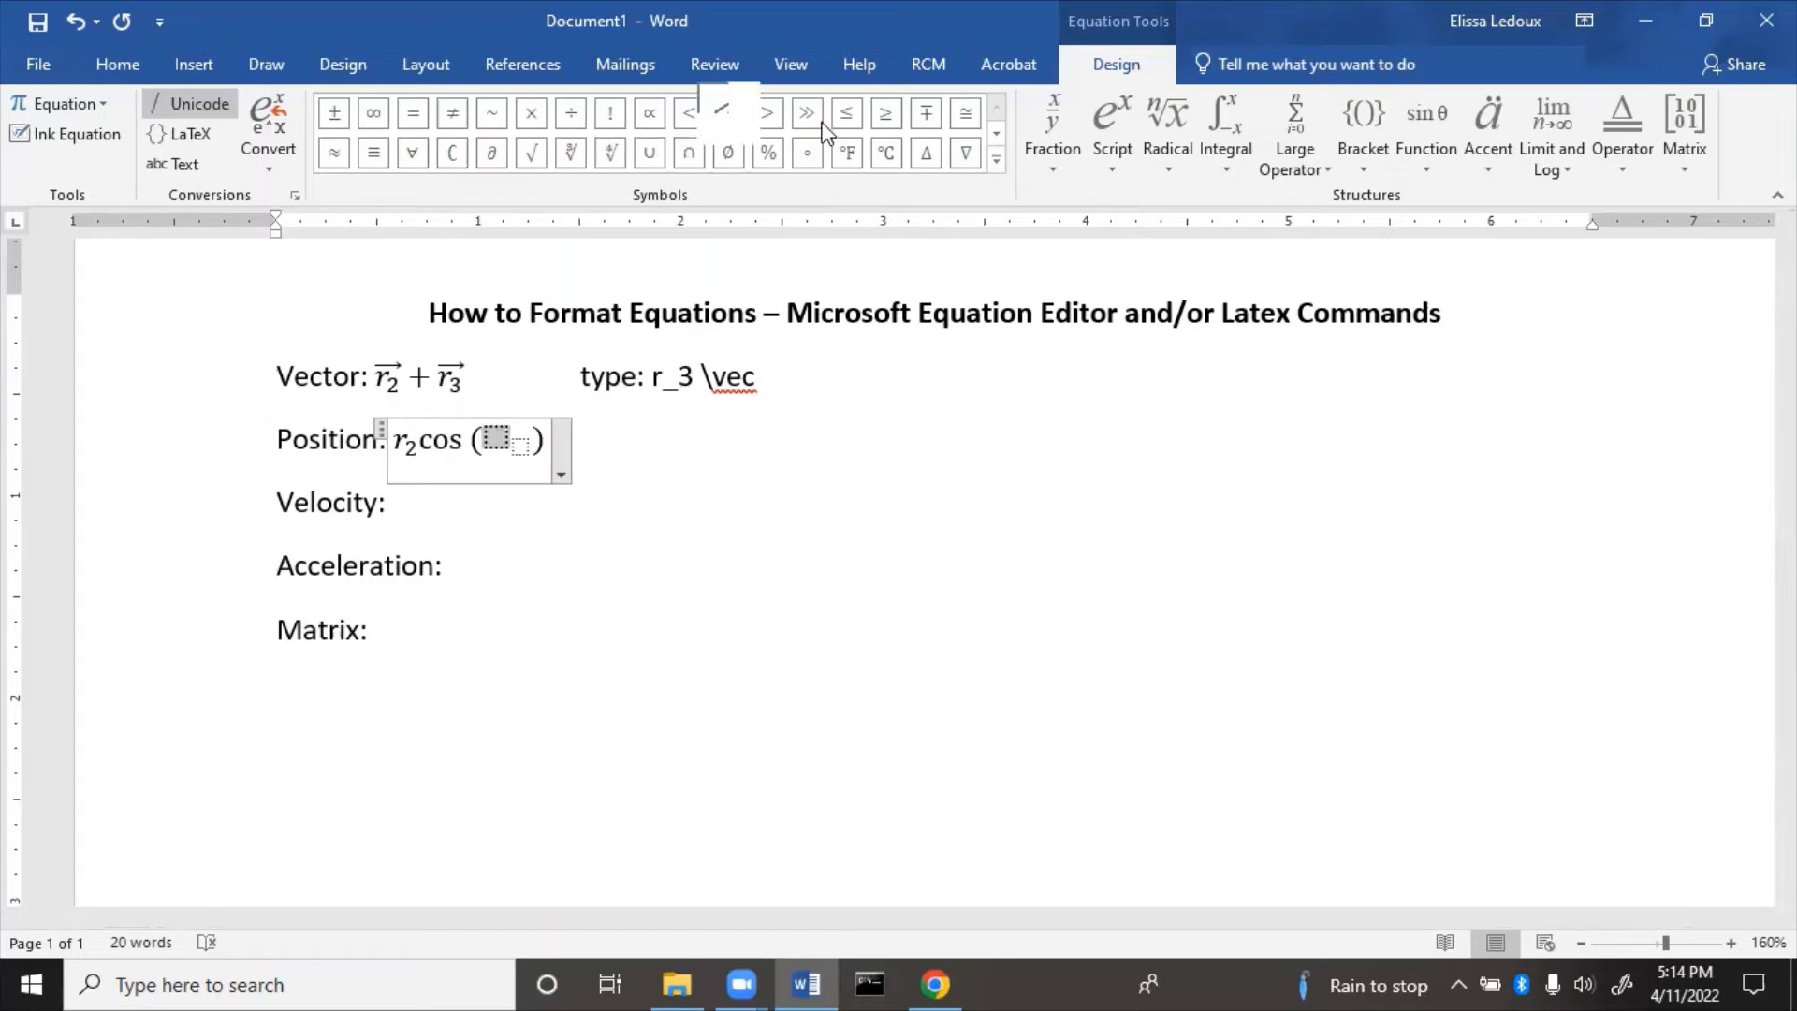
left_click(996, 159)
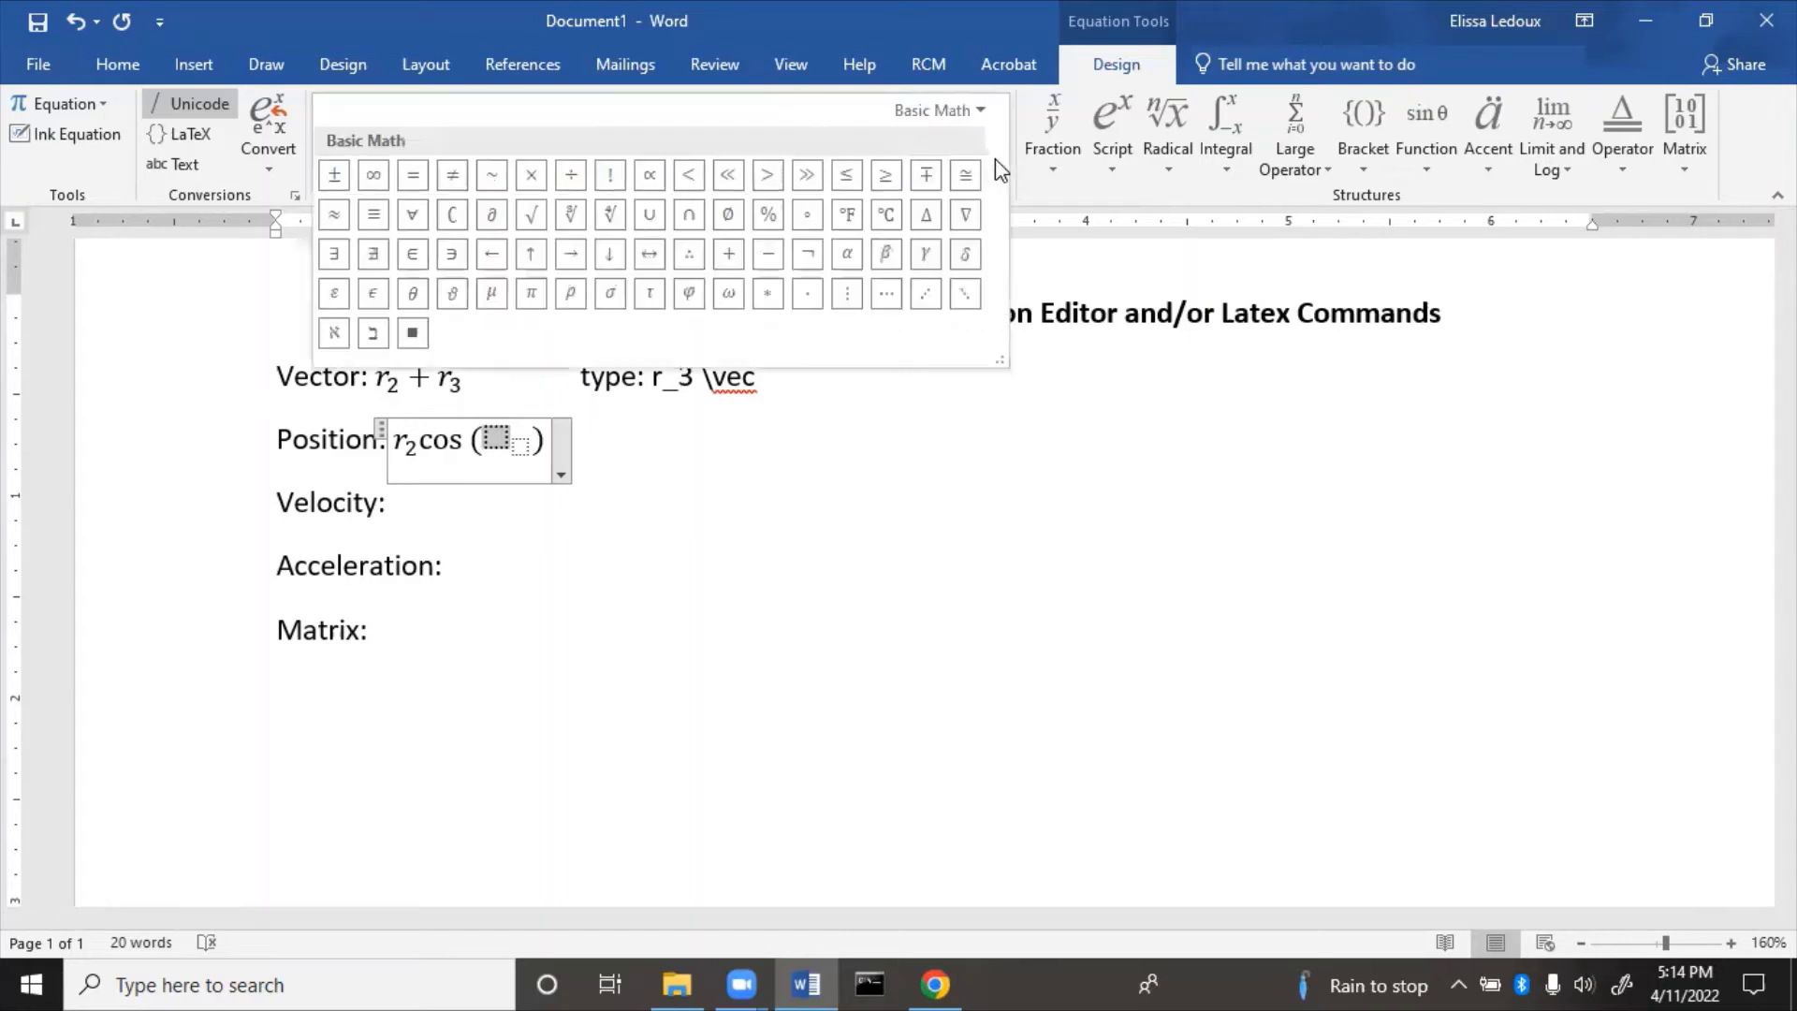
left_click(412, 293)
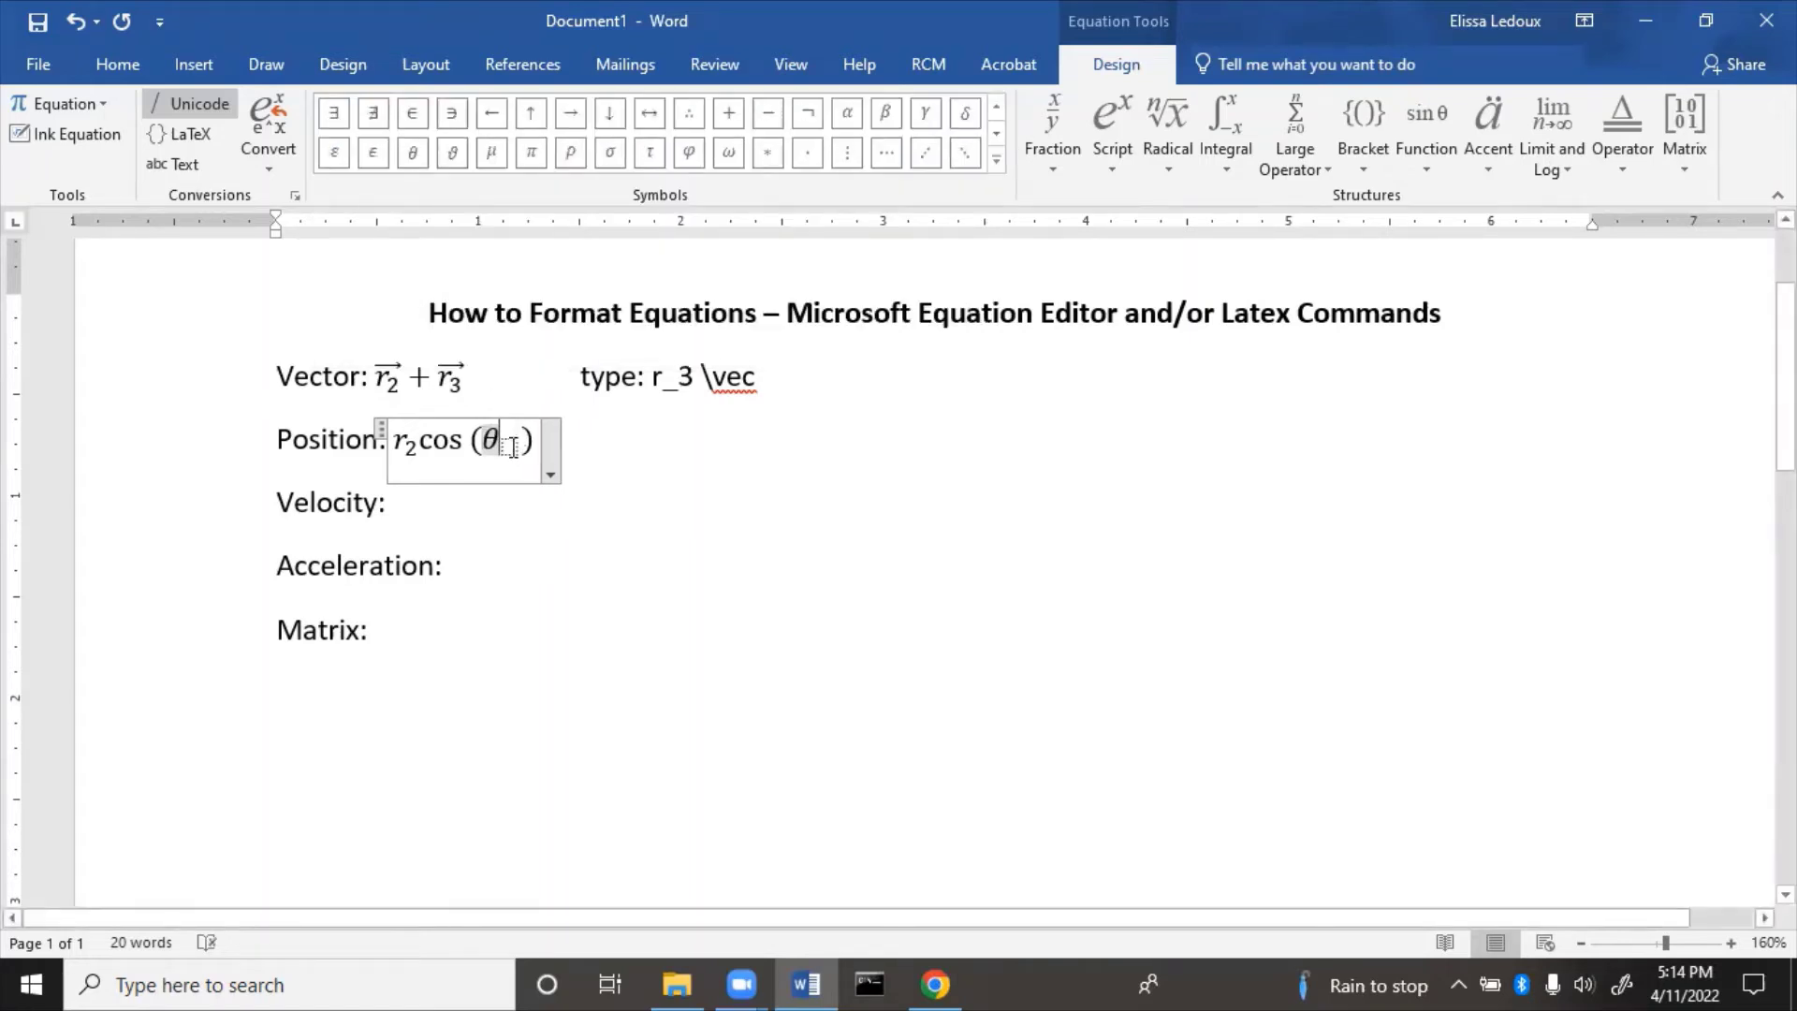
type("2")
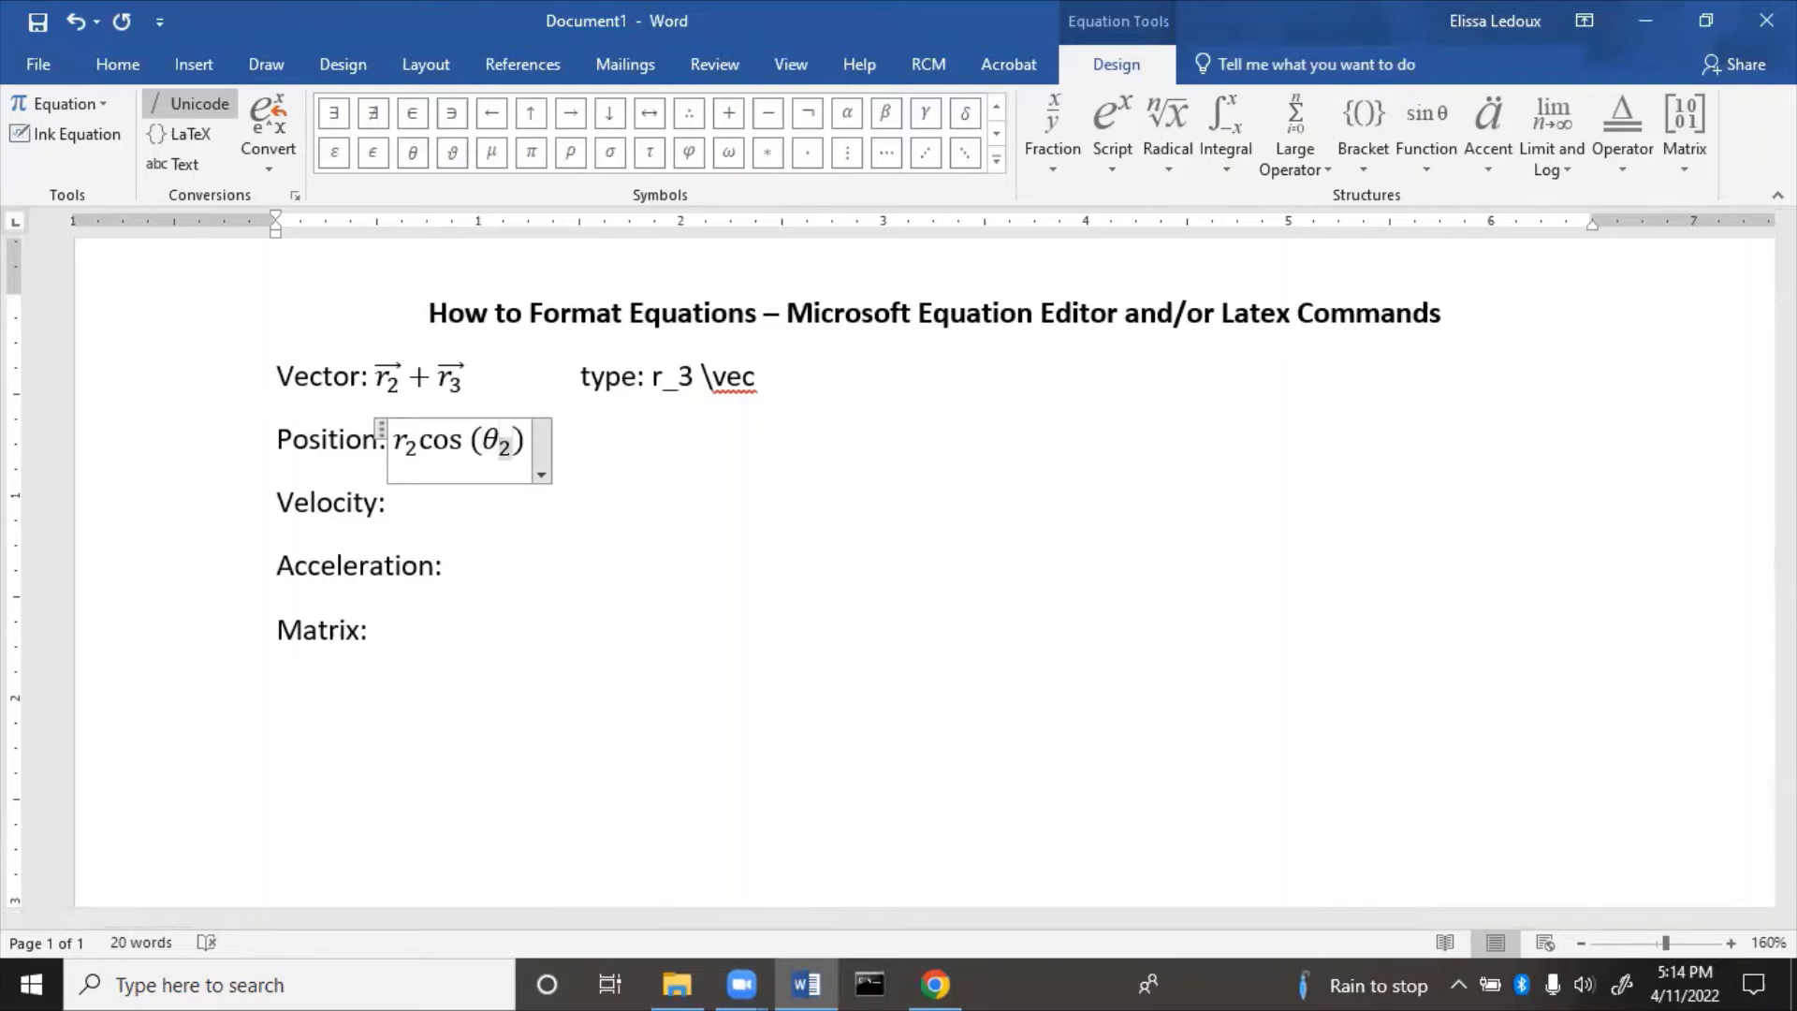
Extend the Position equation with a plus sign and r_3 cos(\theta _3 ), and leave the equation.
key("Right")
type("+")
type("r_3")
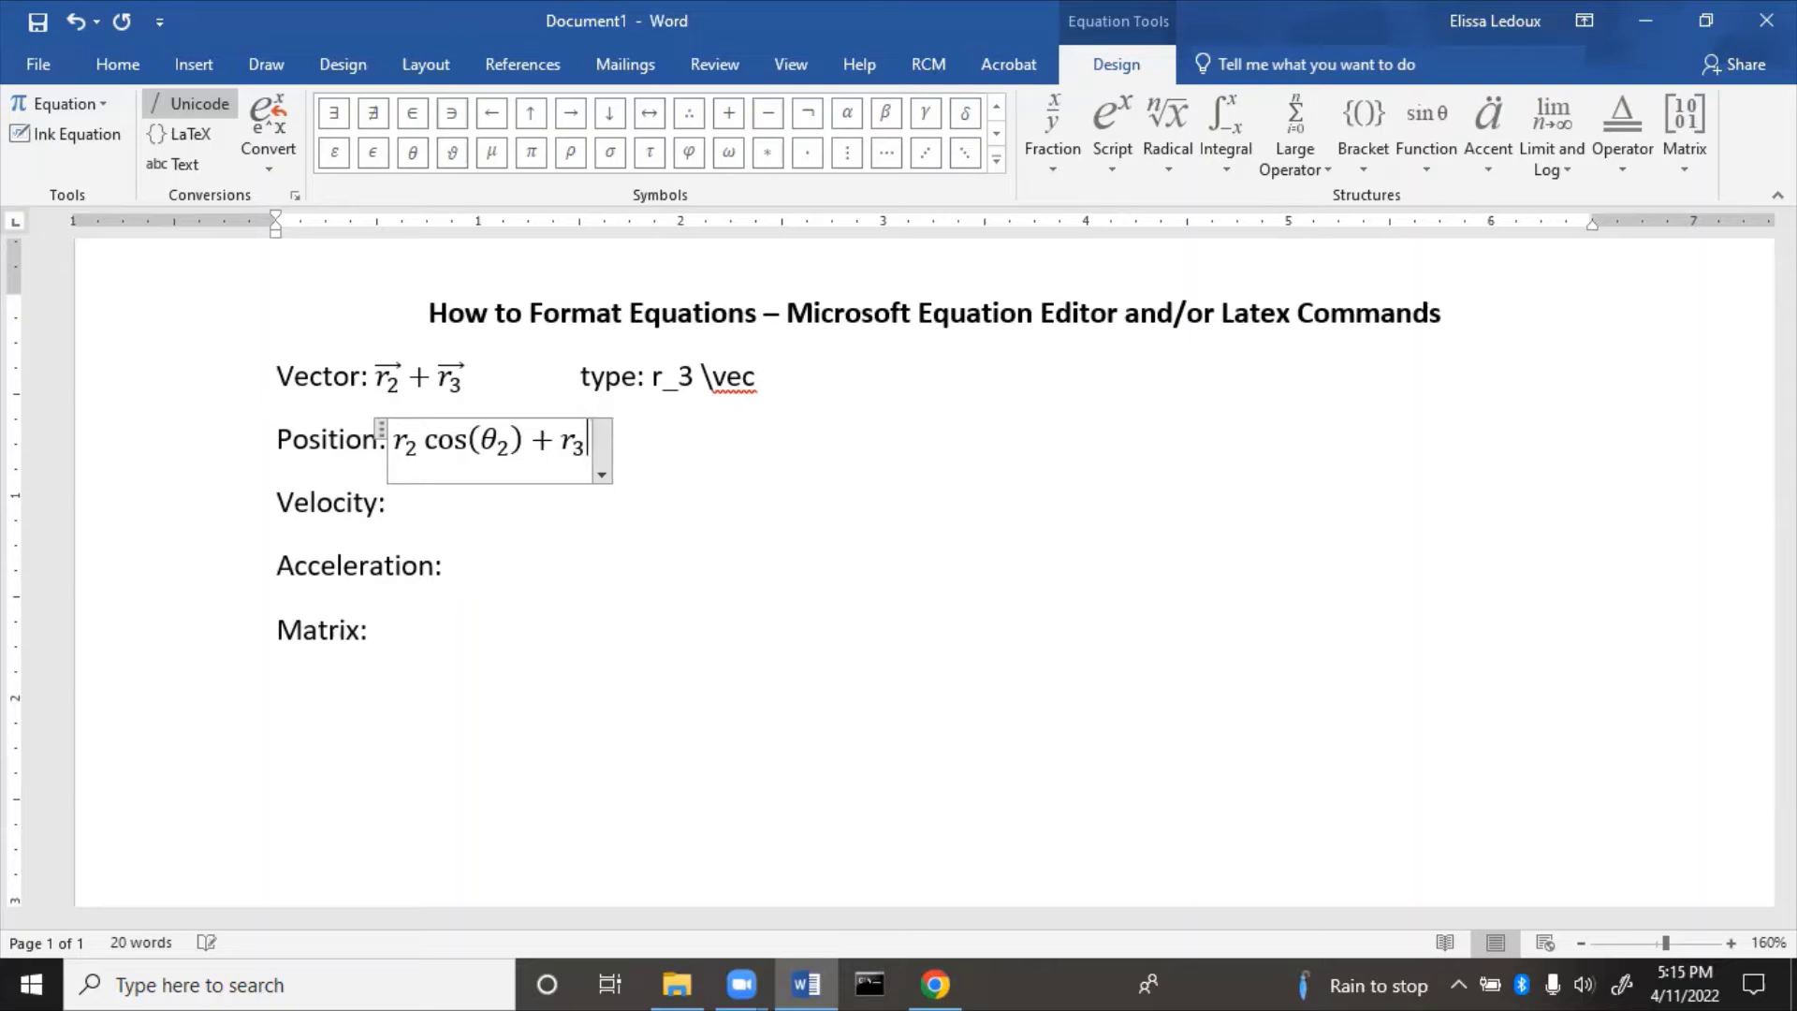
type(" cos(")
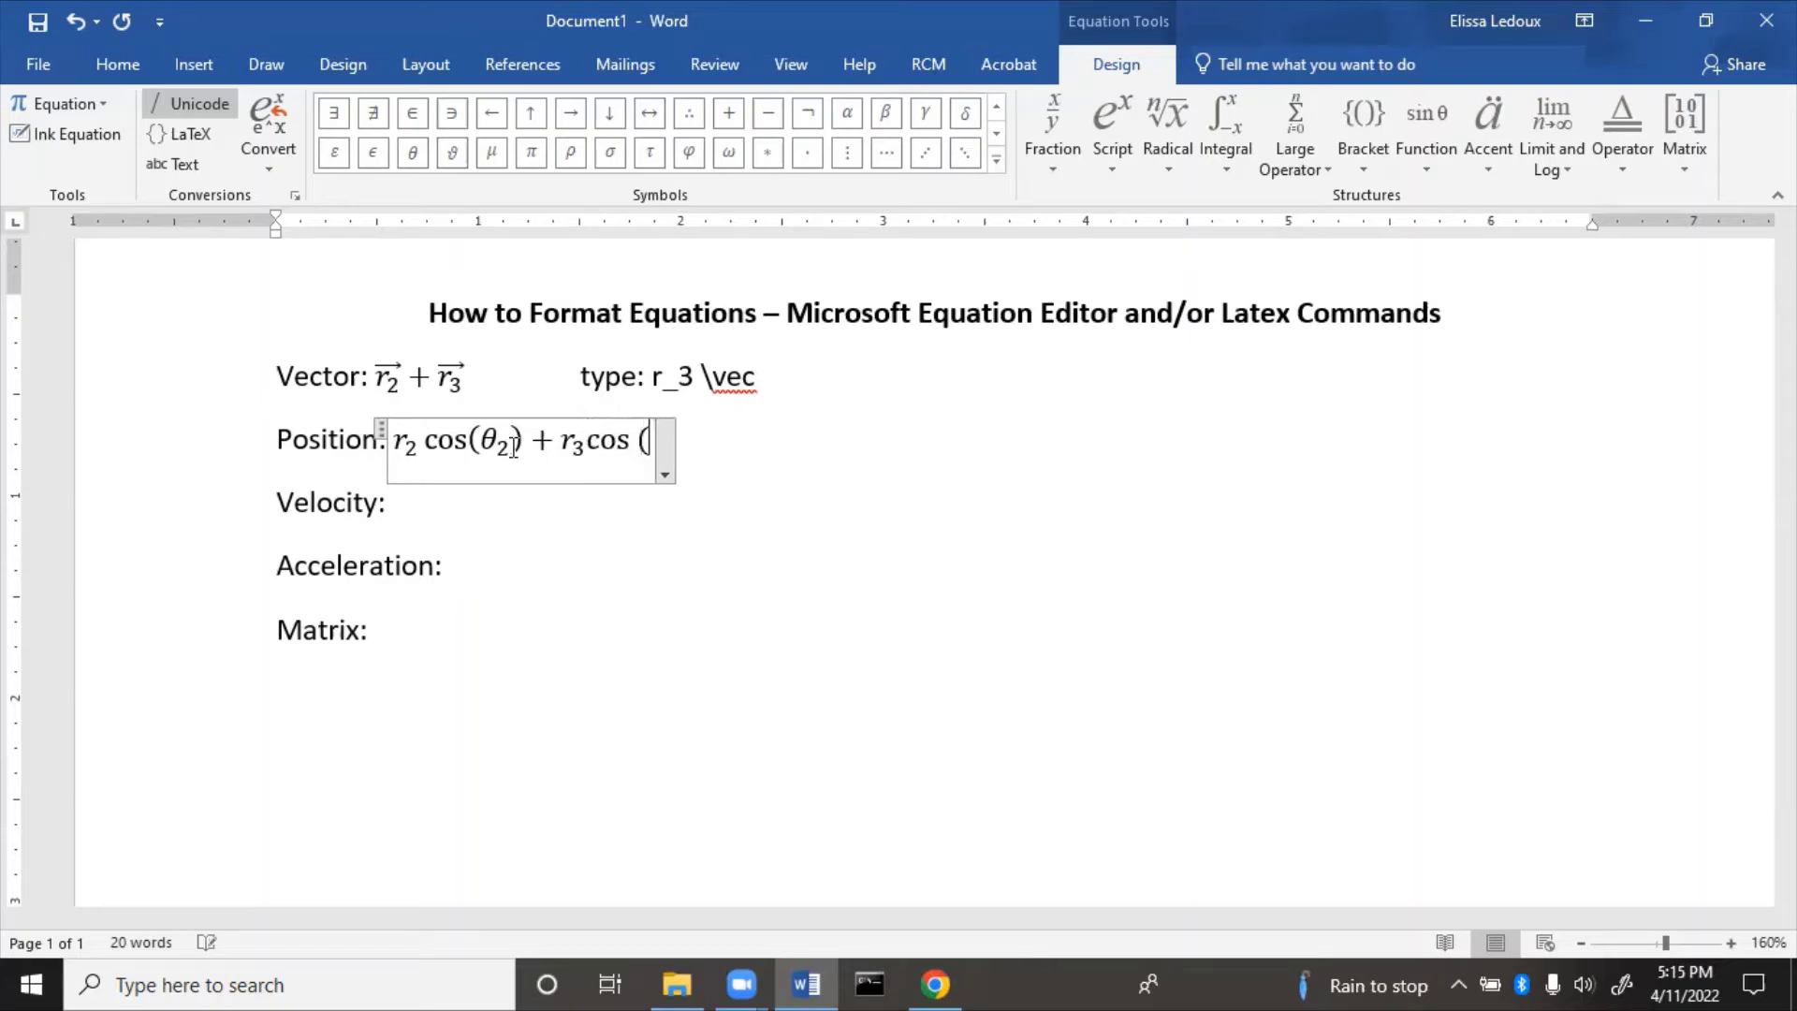
type("\th")
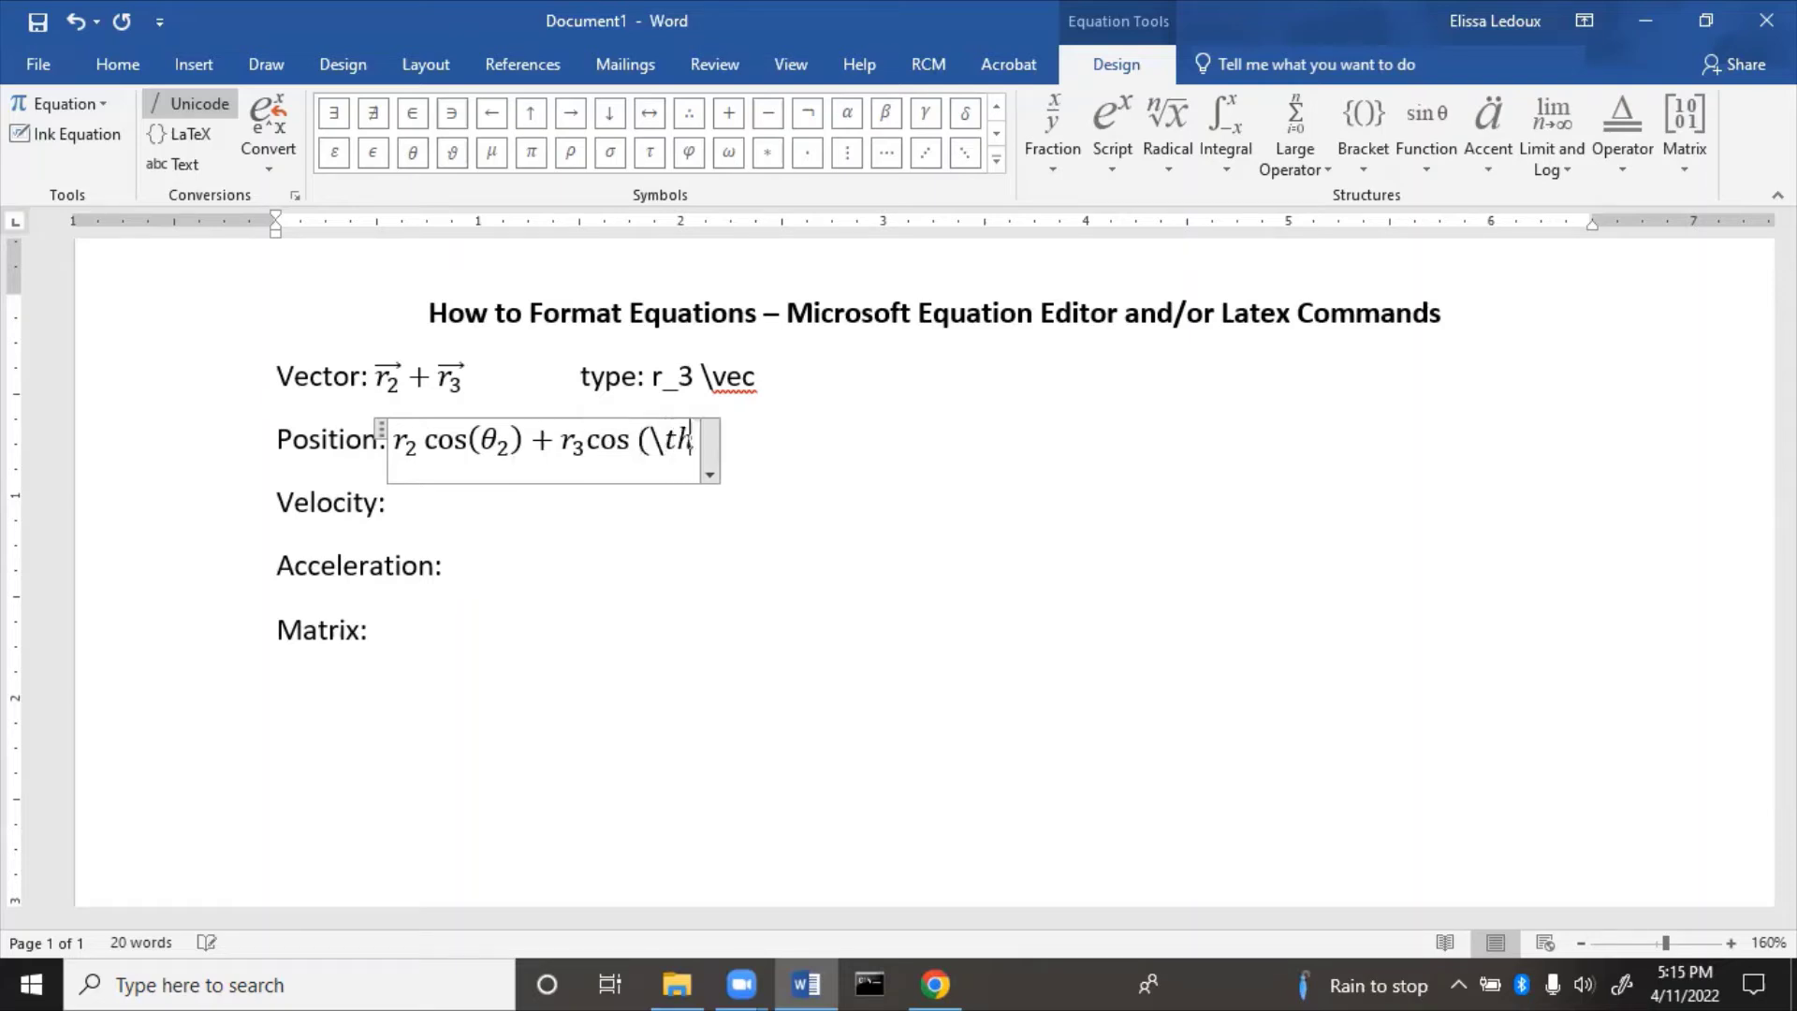
type("eta _")
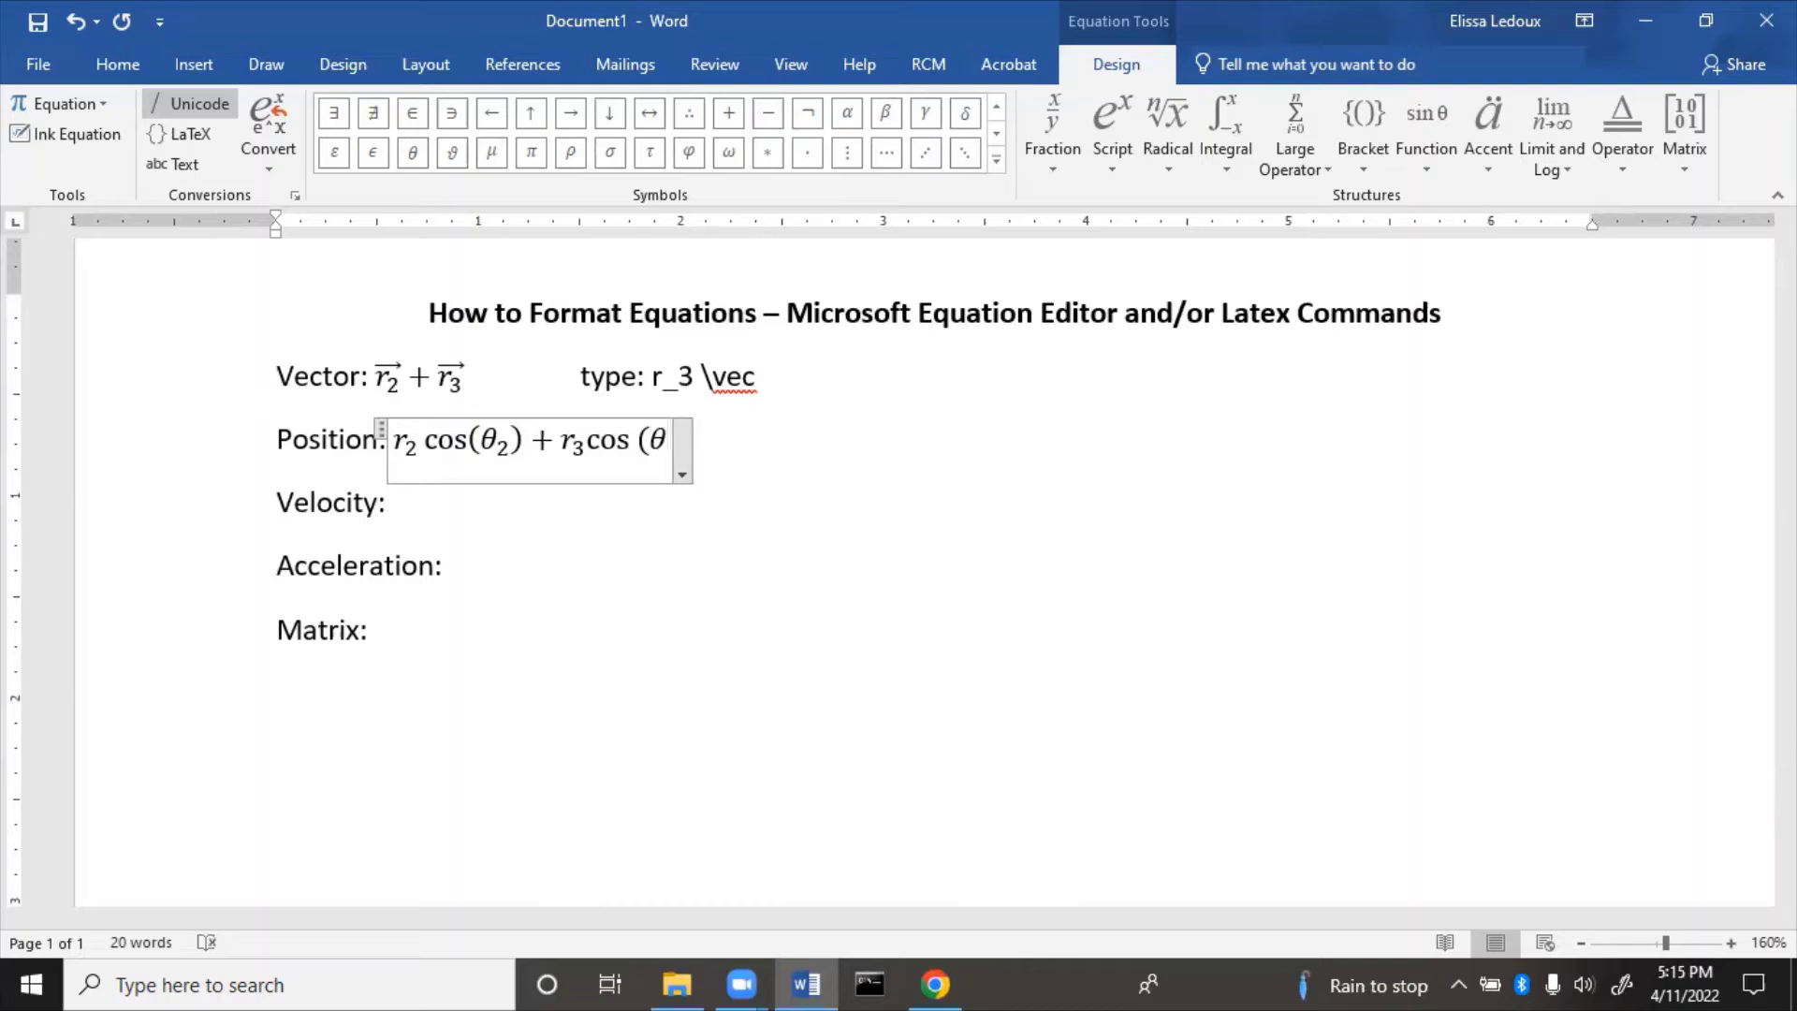
type("3 ")
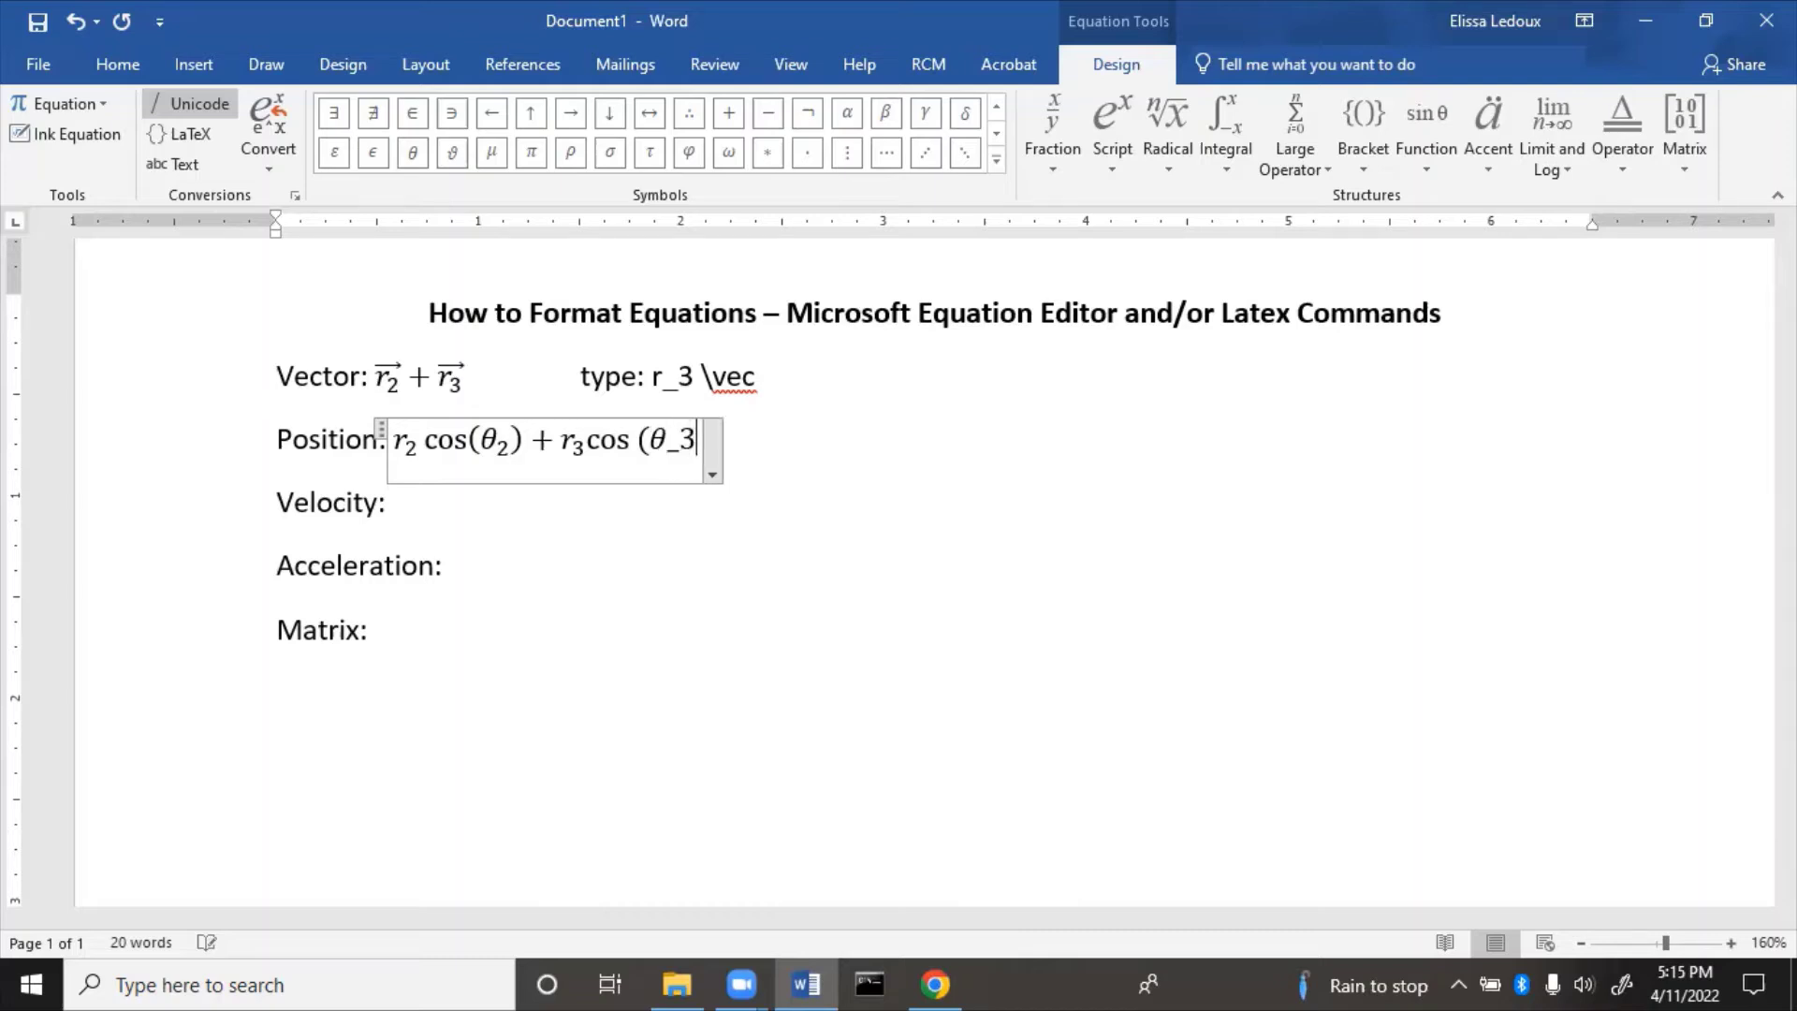
type(")")
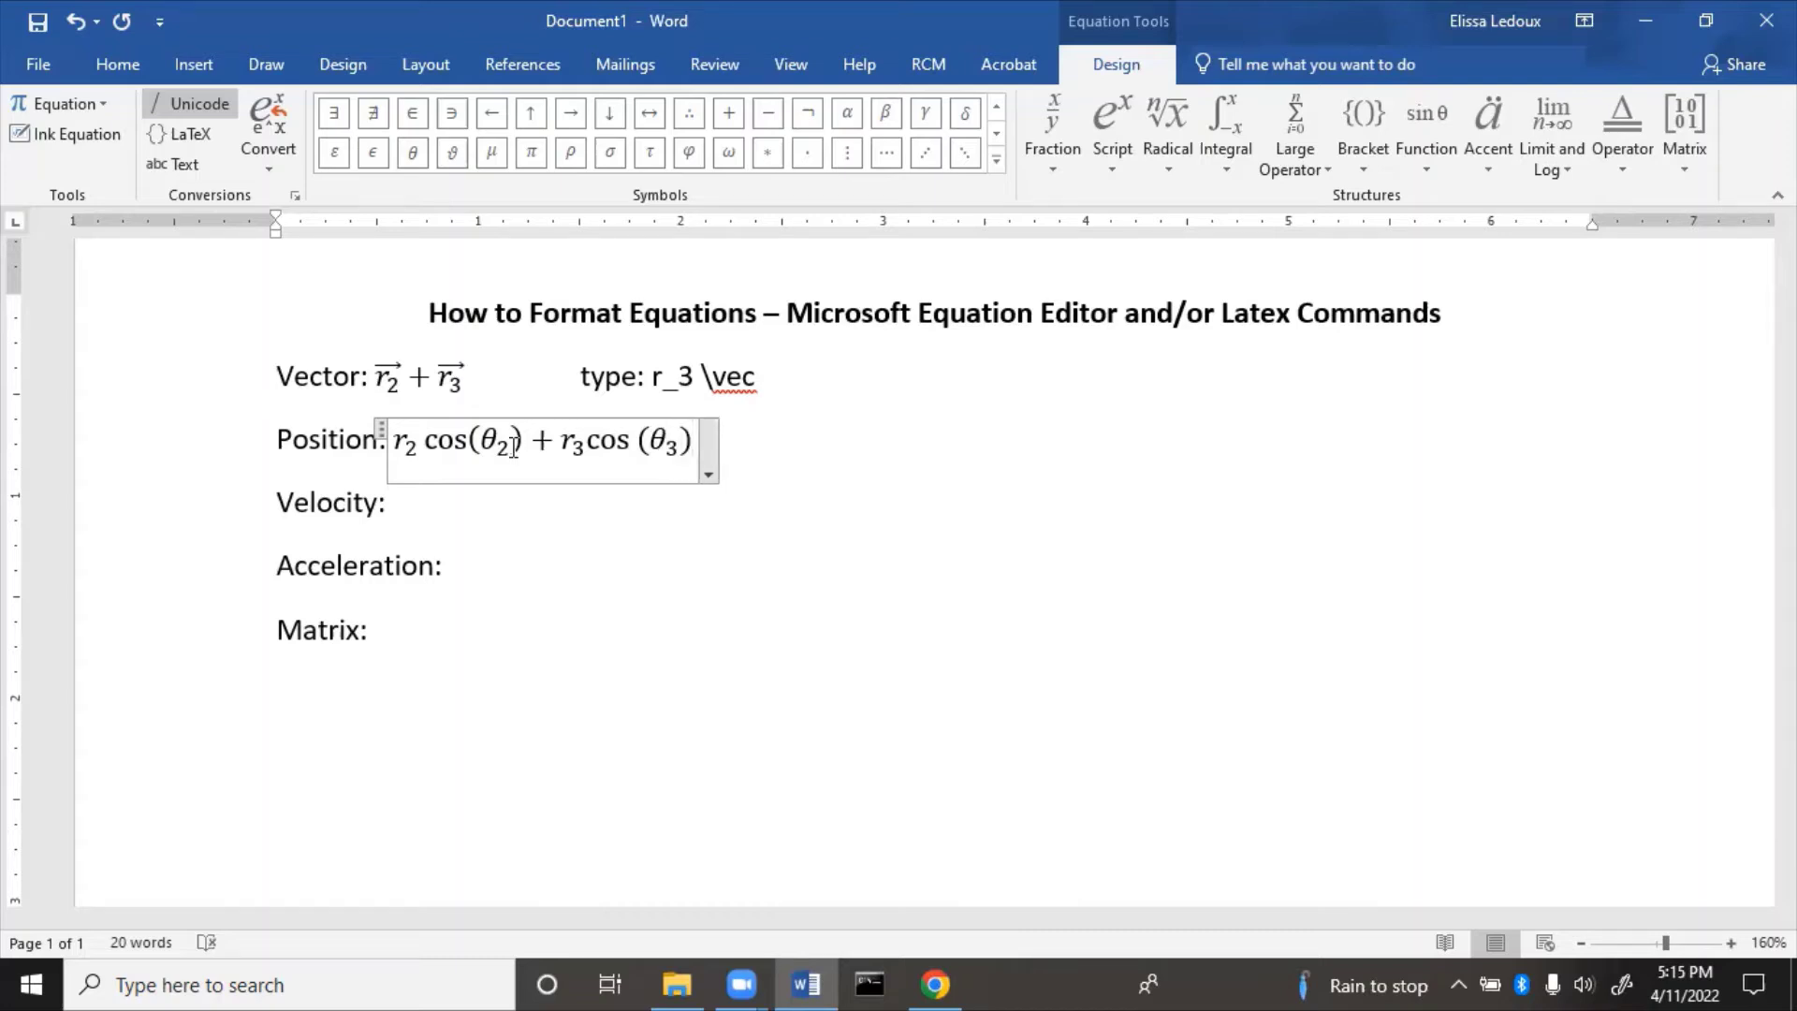
key("Right")
key("Right")
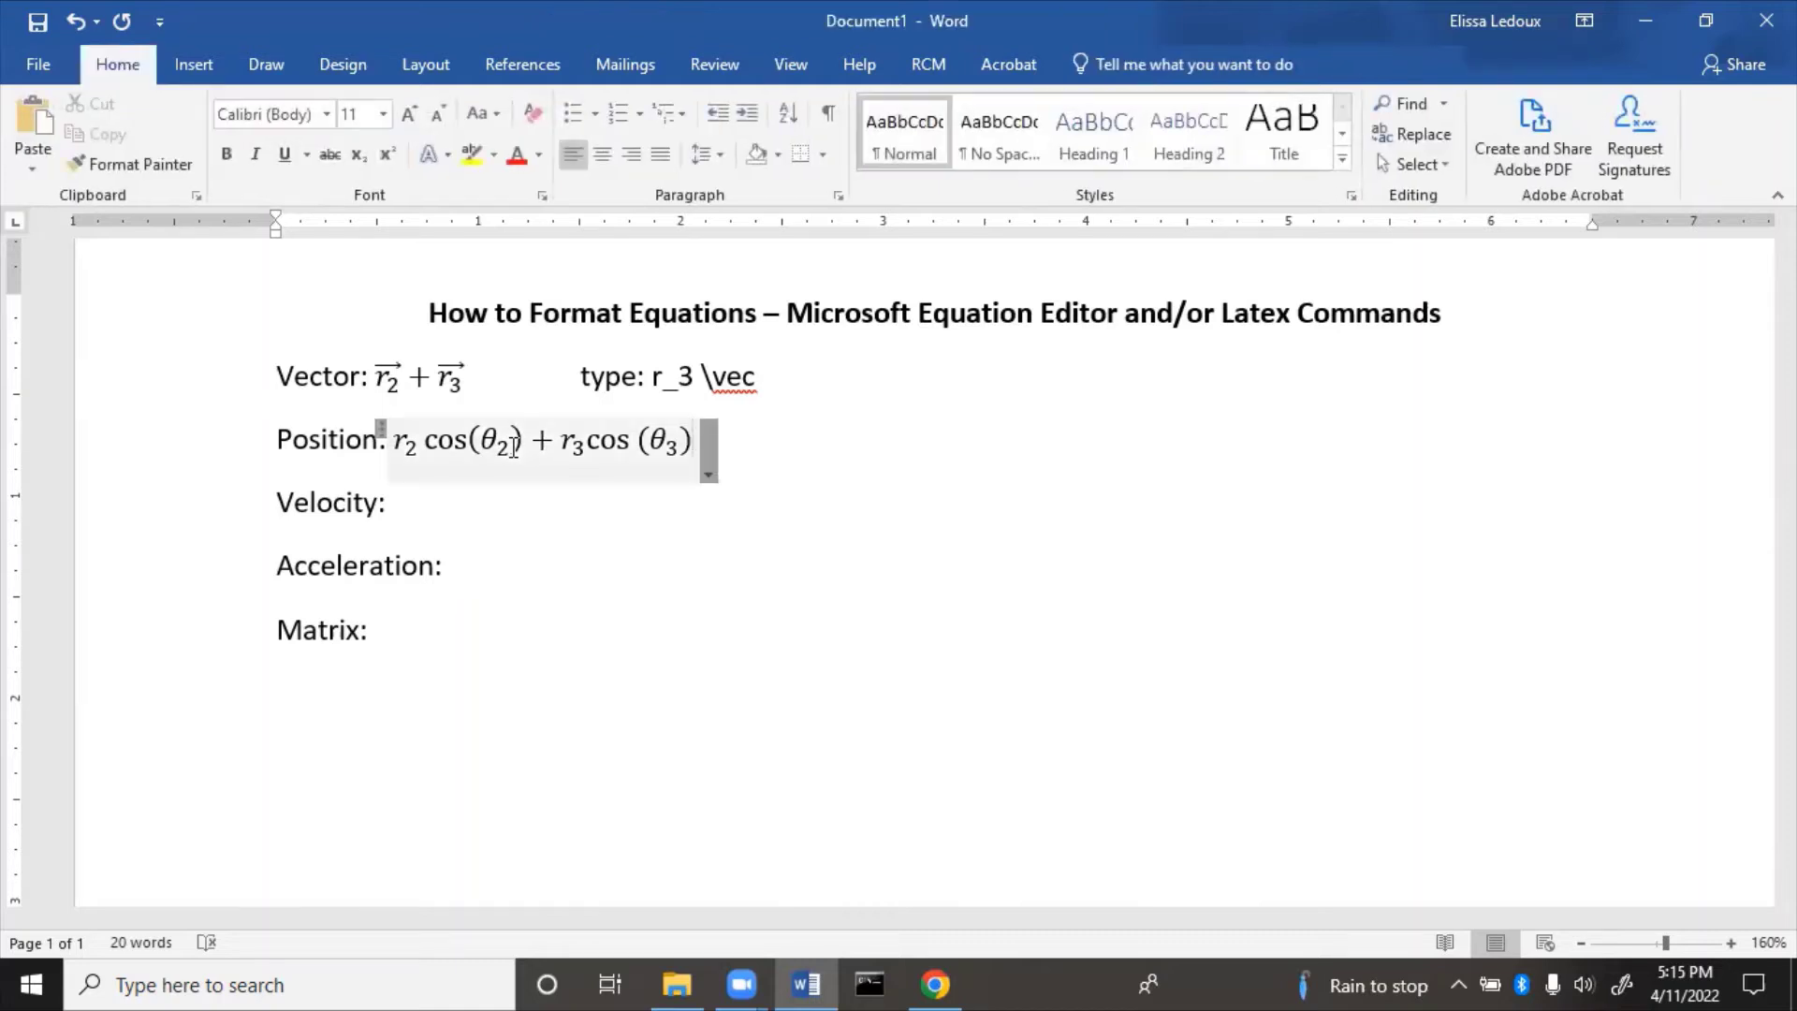
Add the tab-spaced note "type: r_3 cos(\theta _3 )" after the Position equation.
key("Left")
key("Tab")
type("type: r_3")
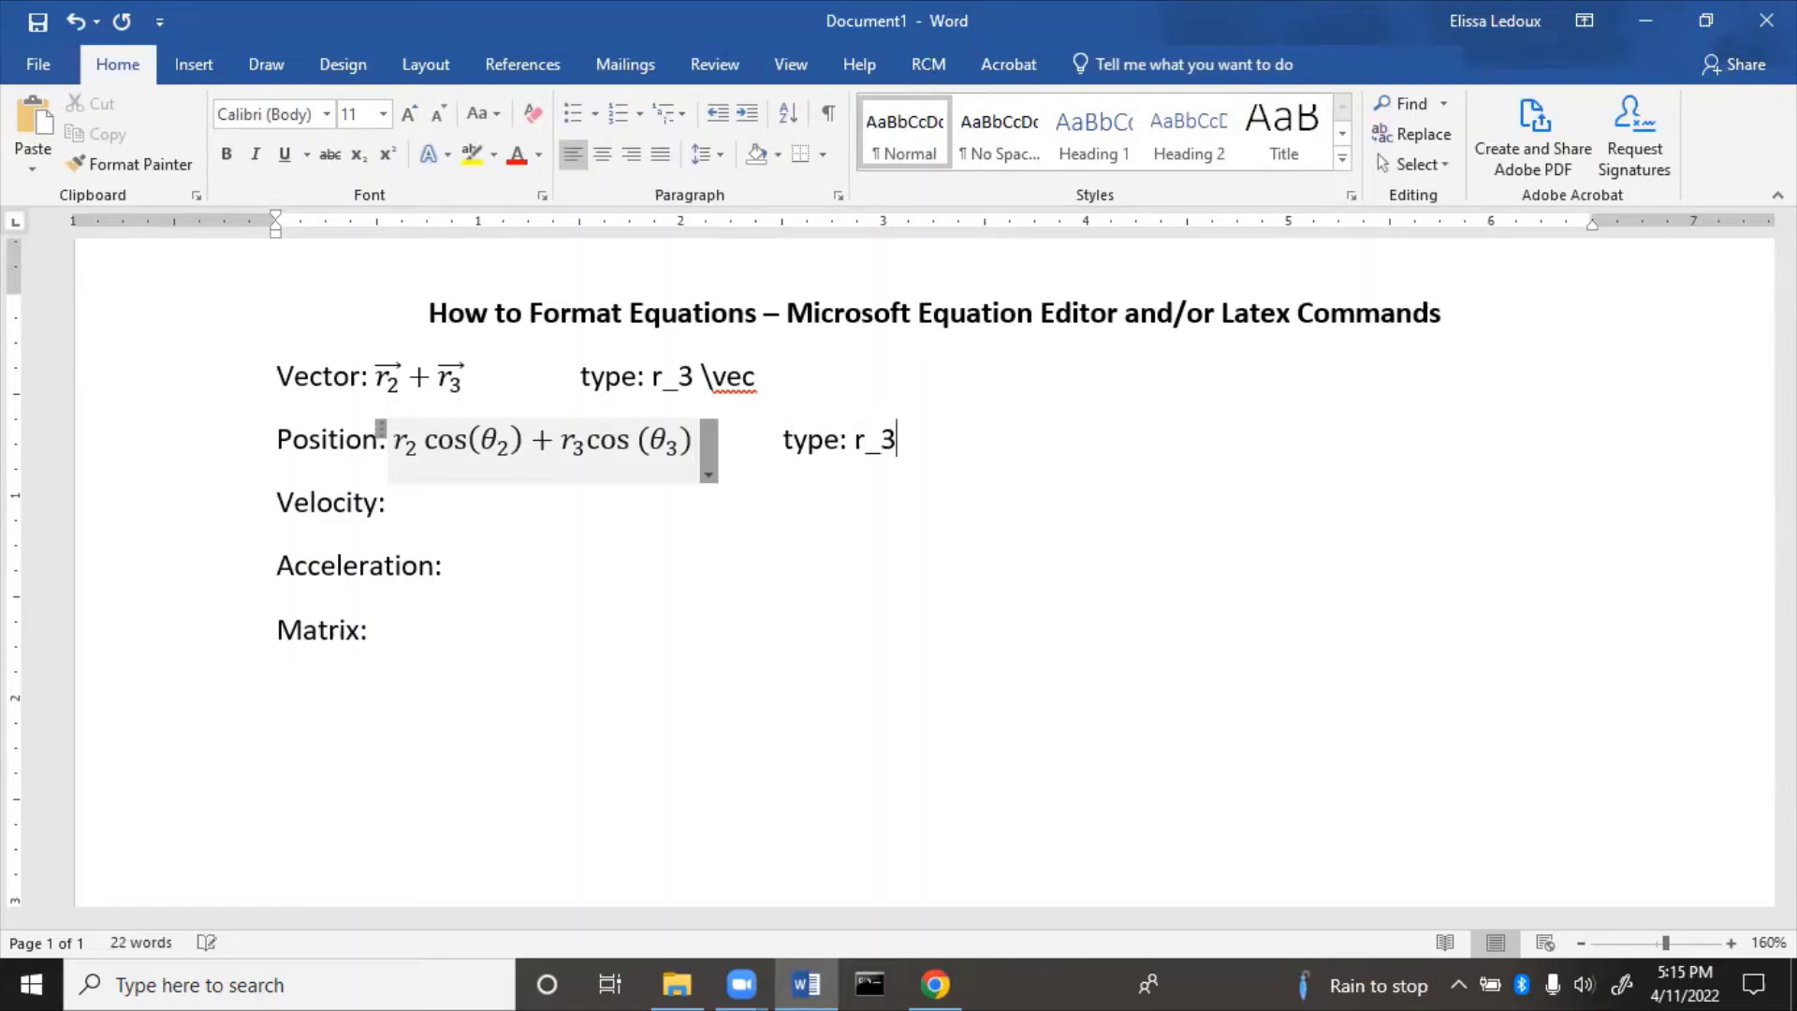
type(" cos(\\theta")
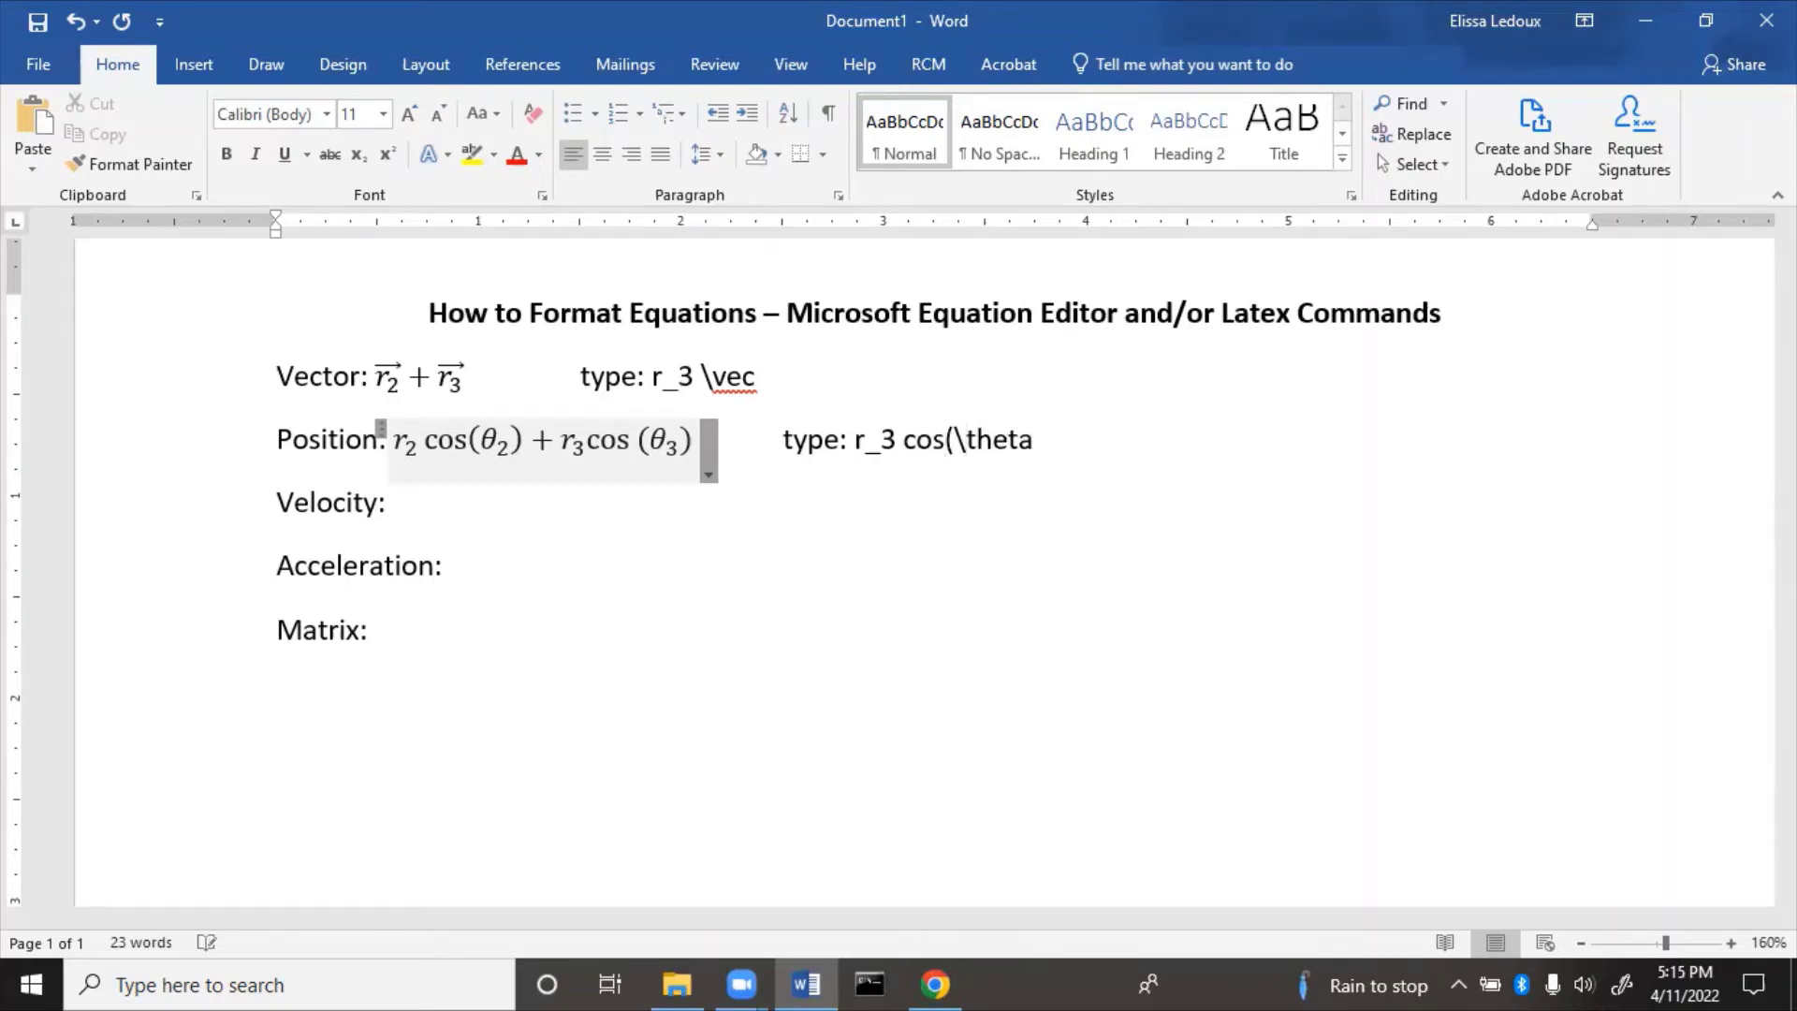
type(" _3 )")
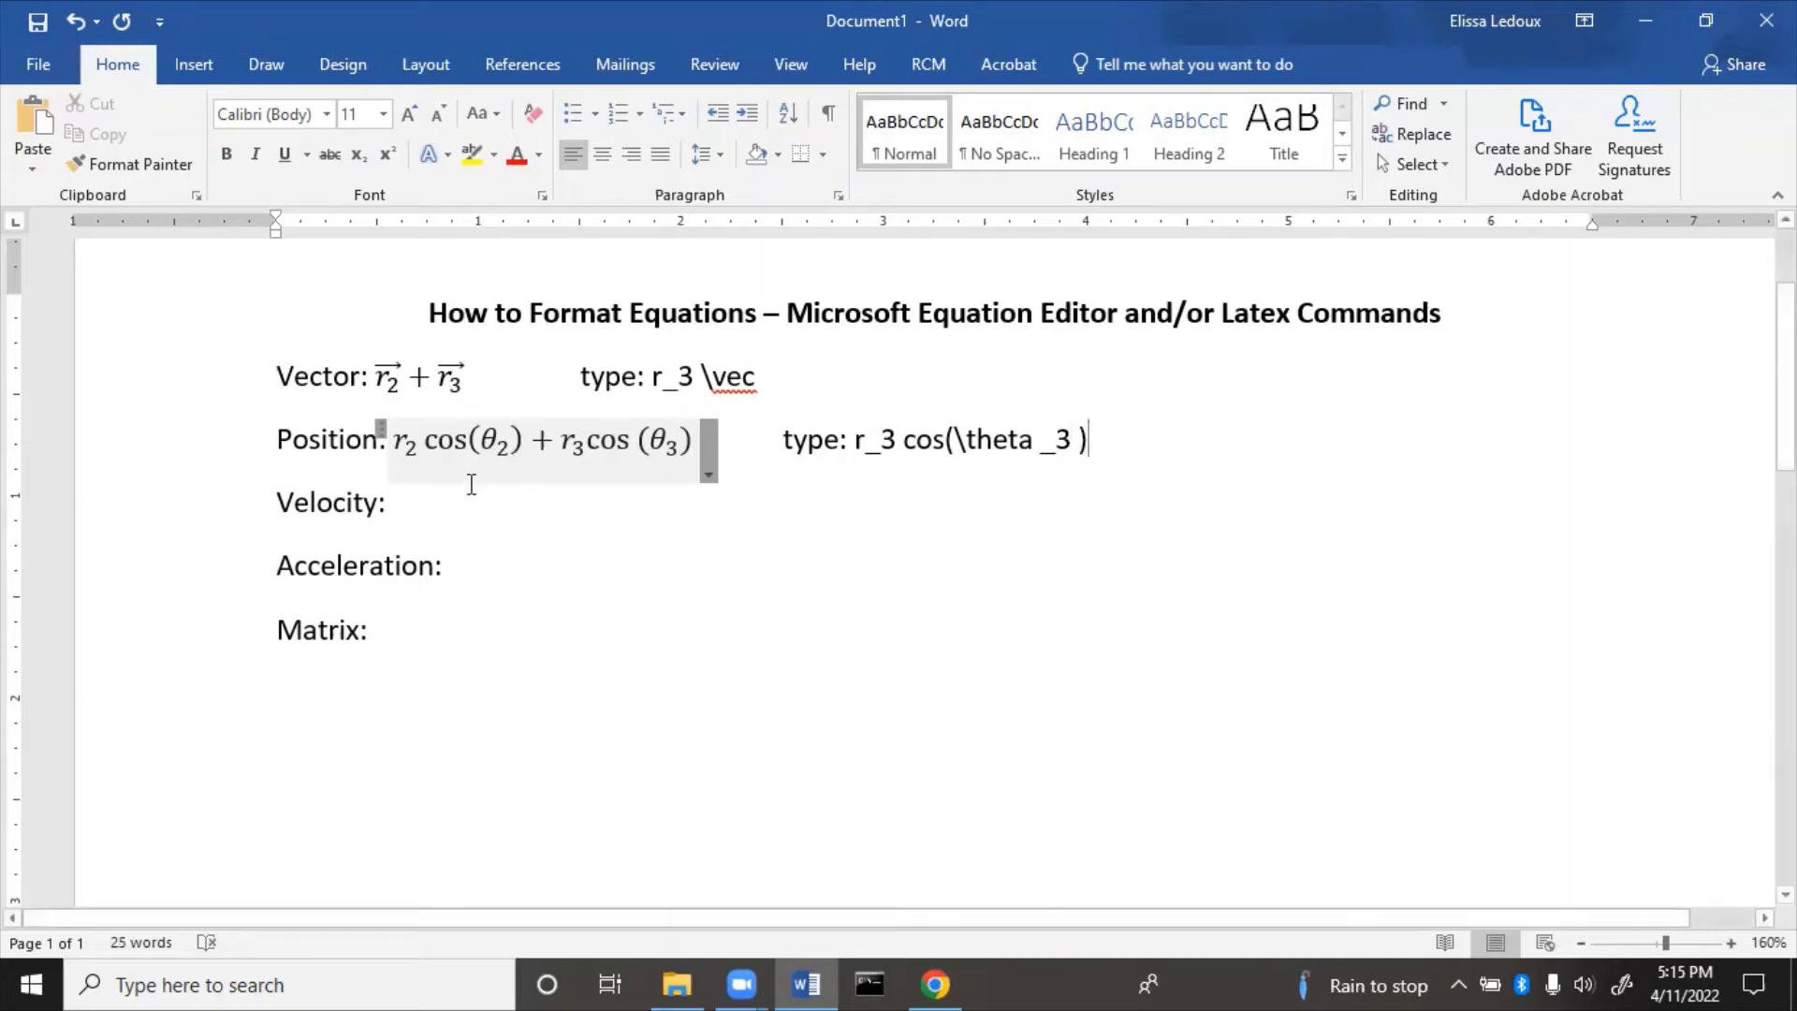
Insert an equation after the Velocity label containing −r₂, using a subscript structure for r and 2 with a minus sign in front.
left_click(477, 497)
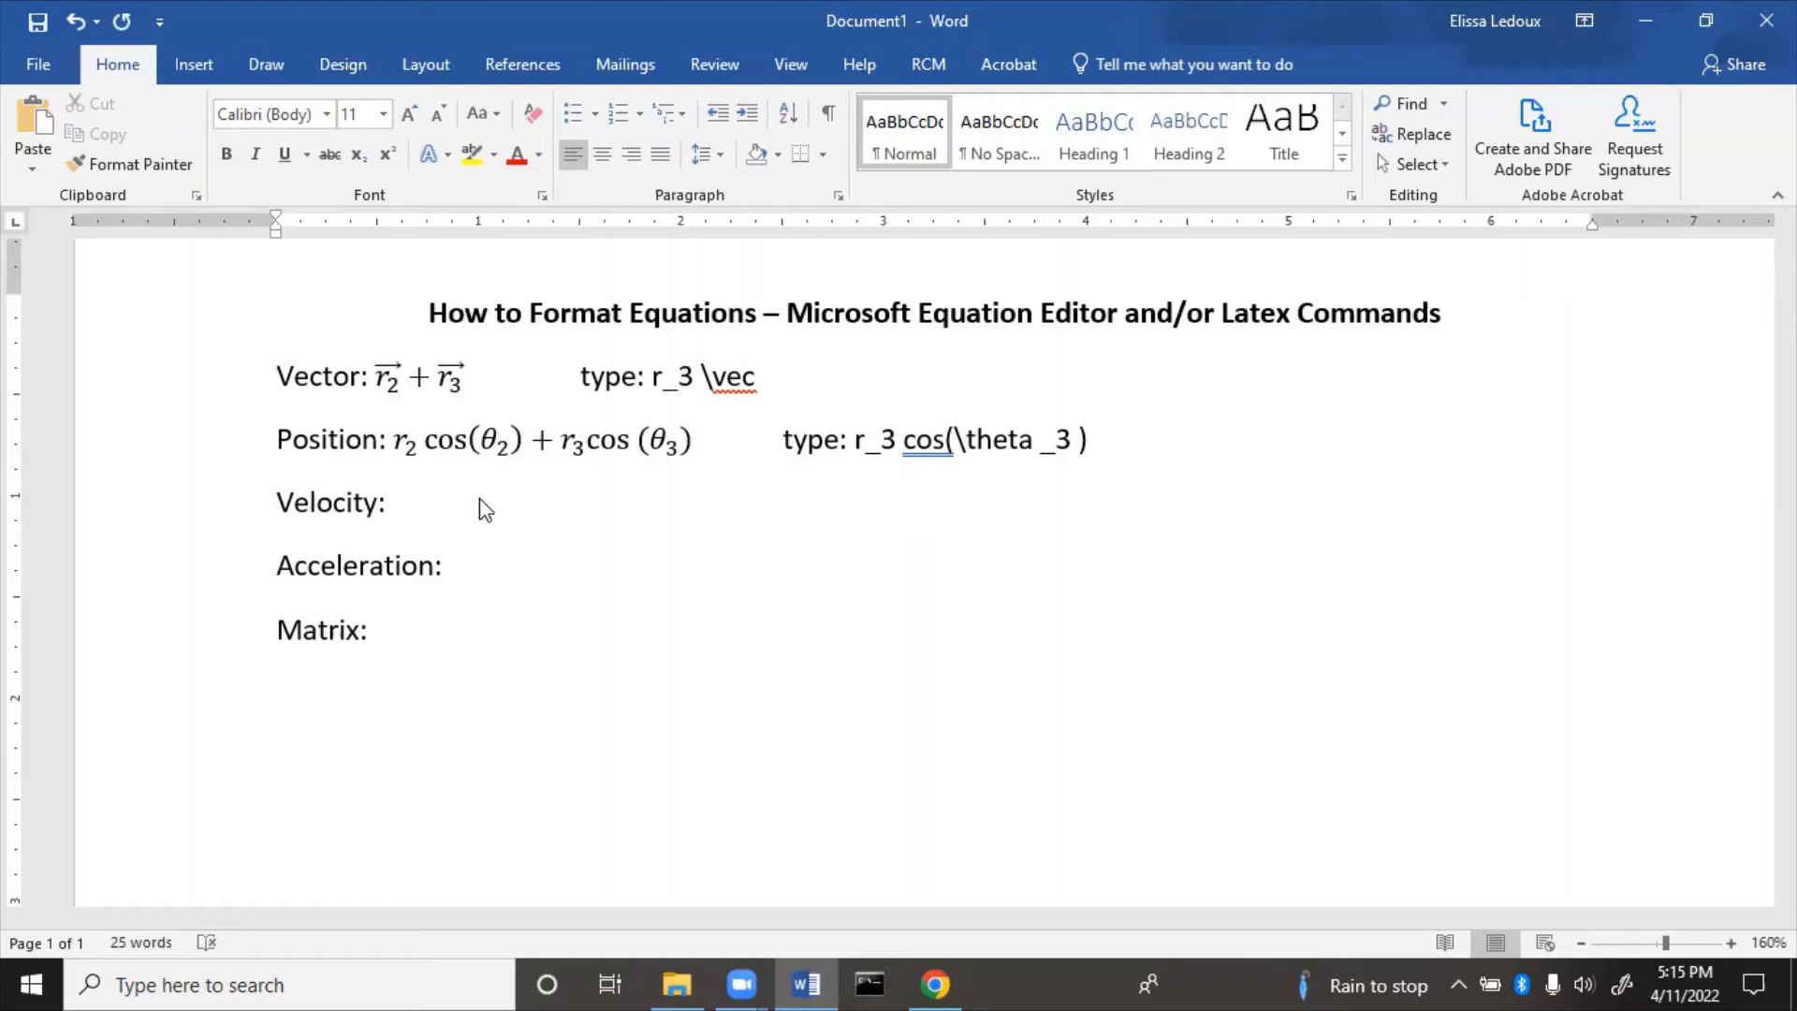
key("alt+equal")
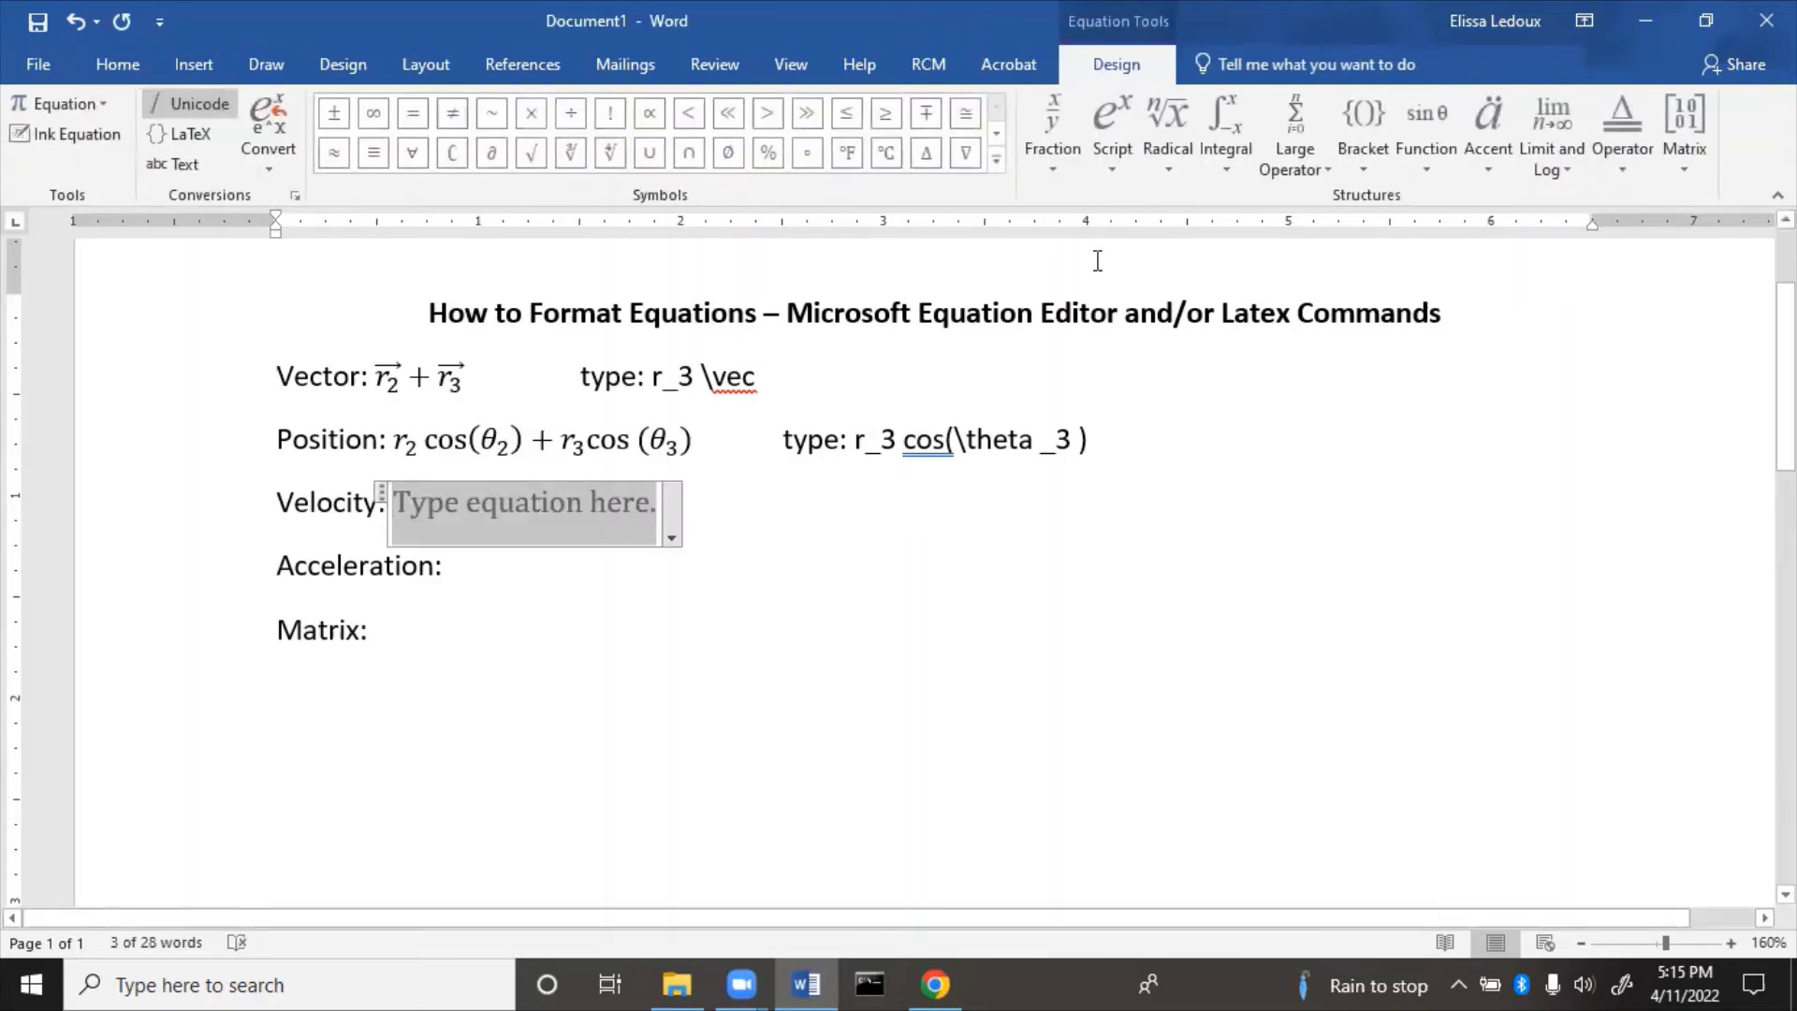
left_click(1099, 153)
left_click(1222, 315)
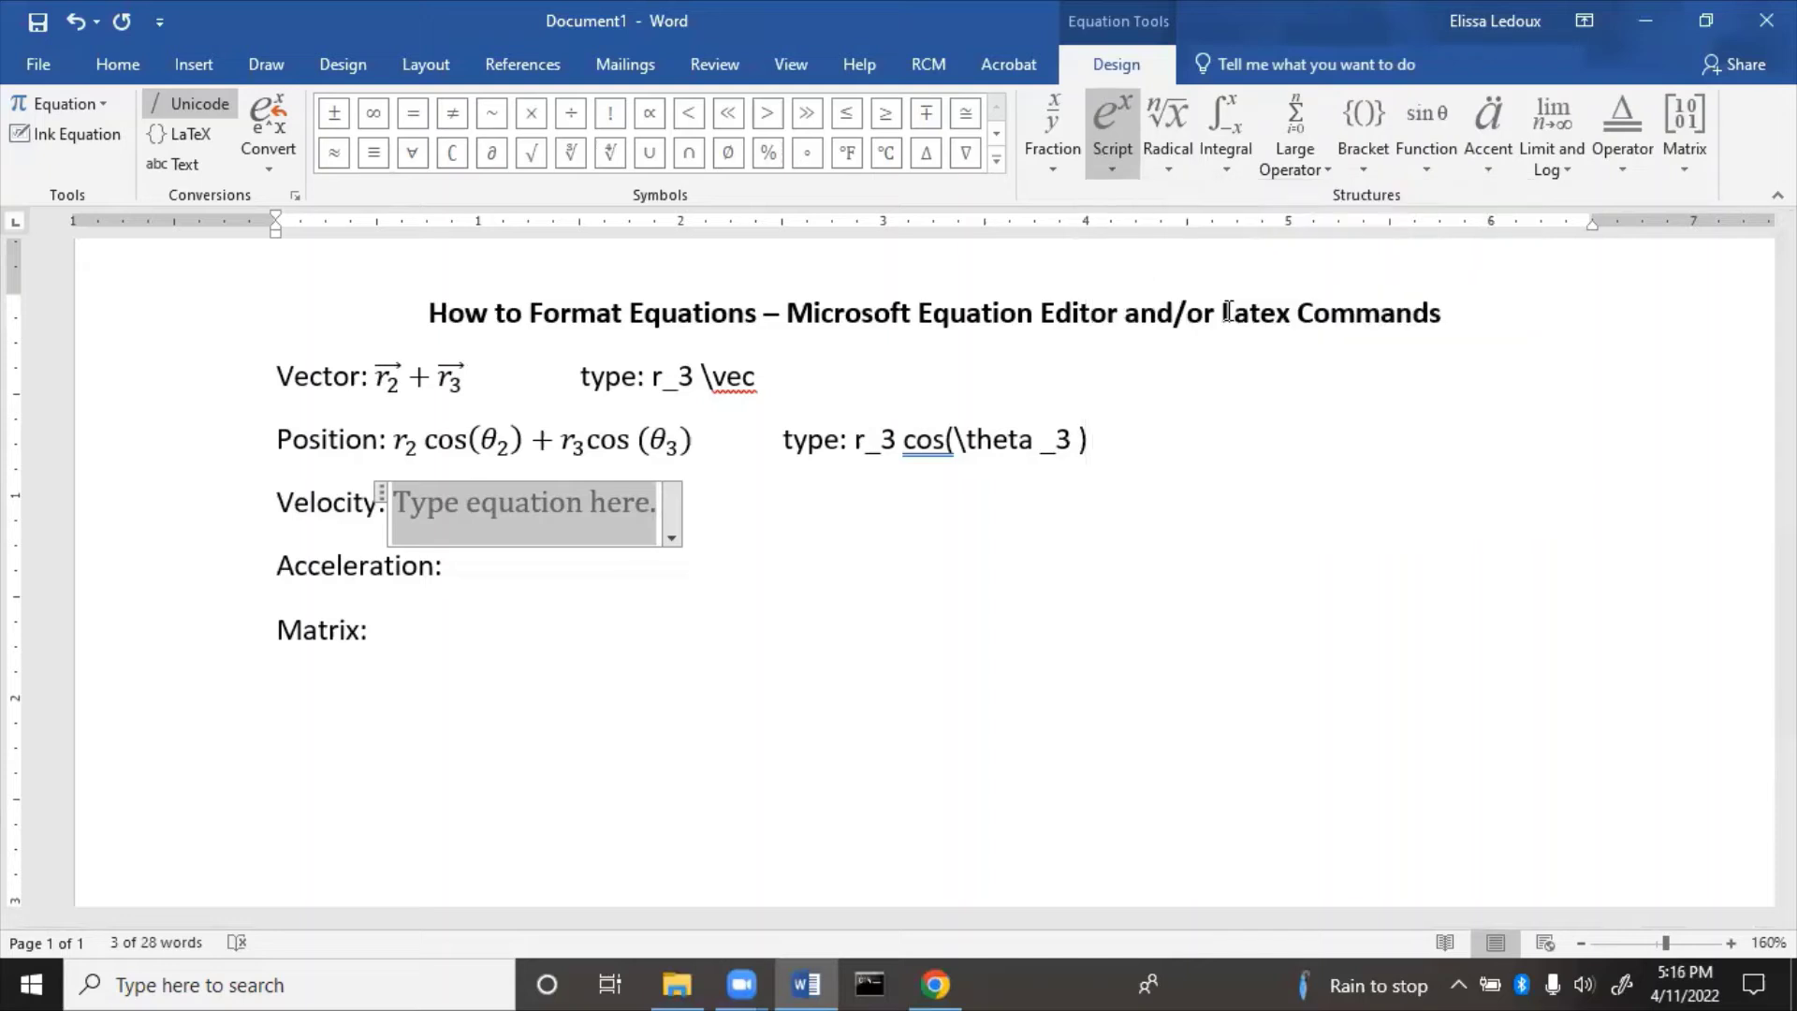
type("r")
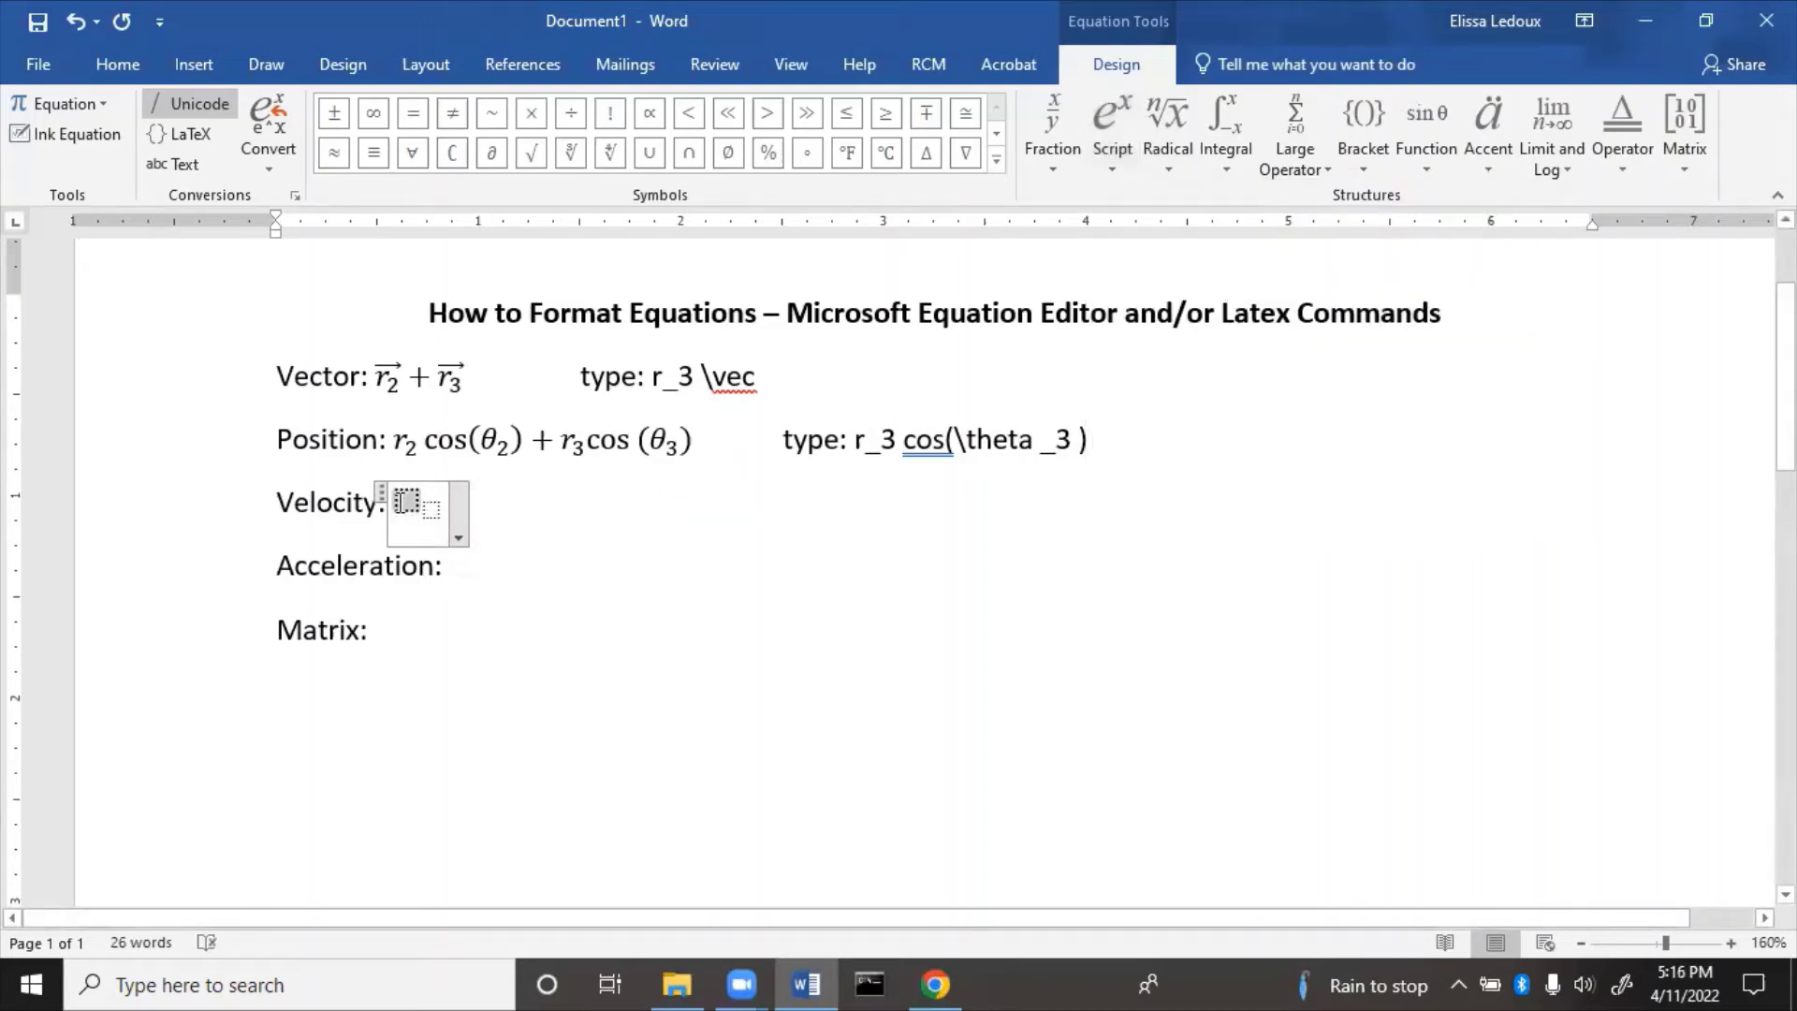
key("Right")
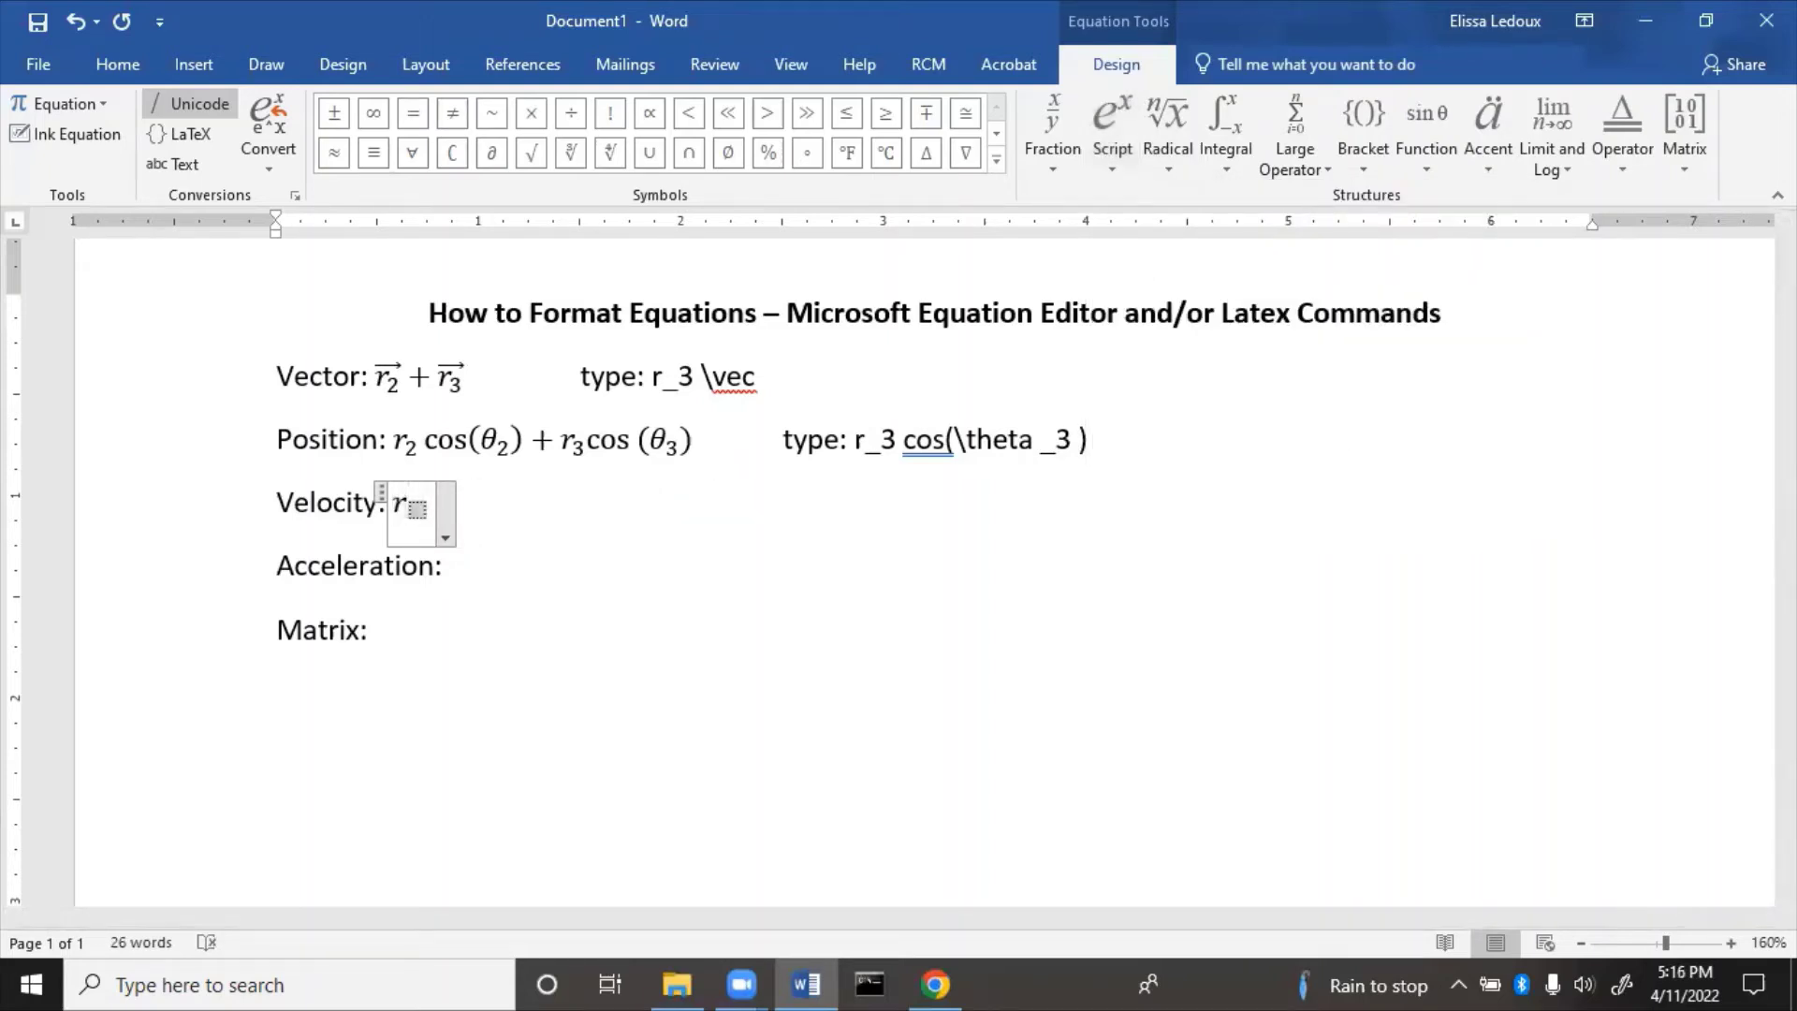
type("2")
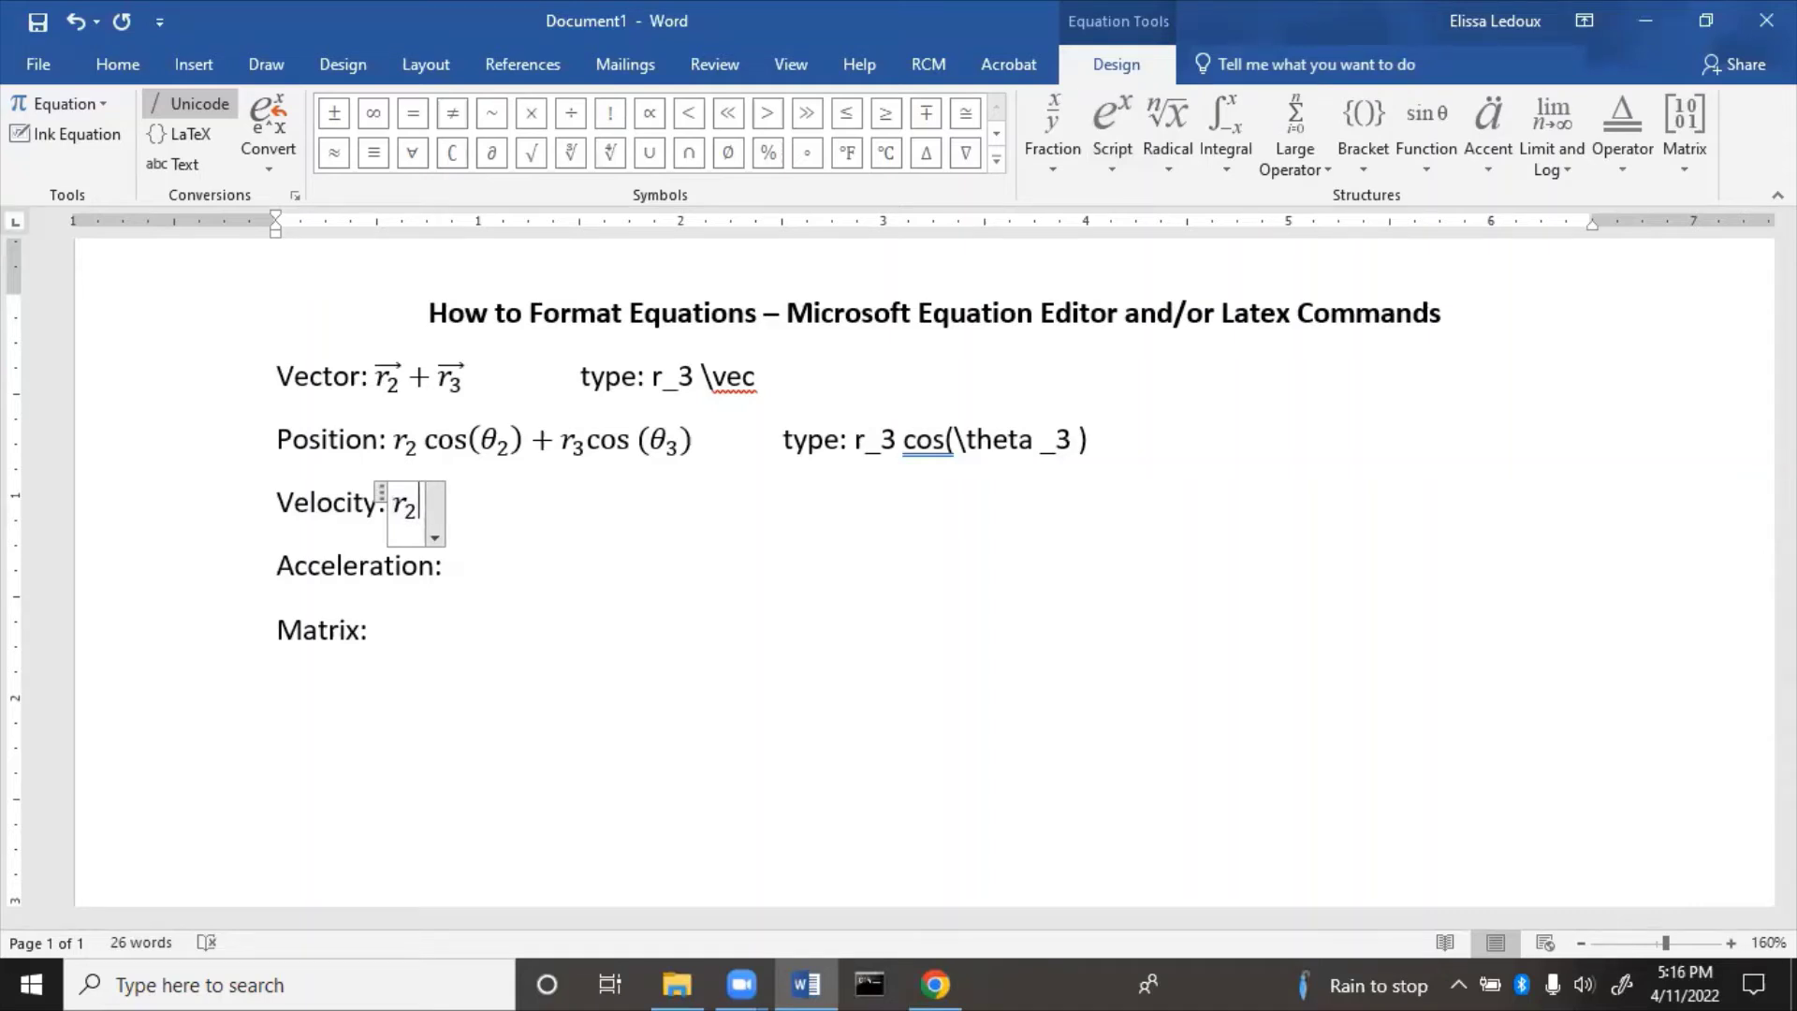
left_click(398, 503)
type("-")
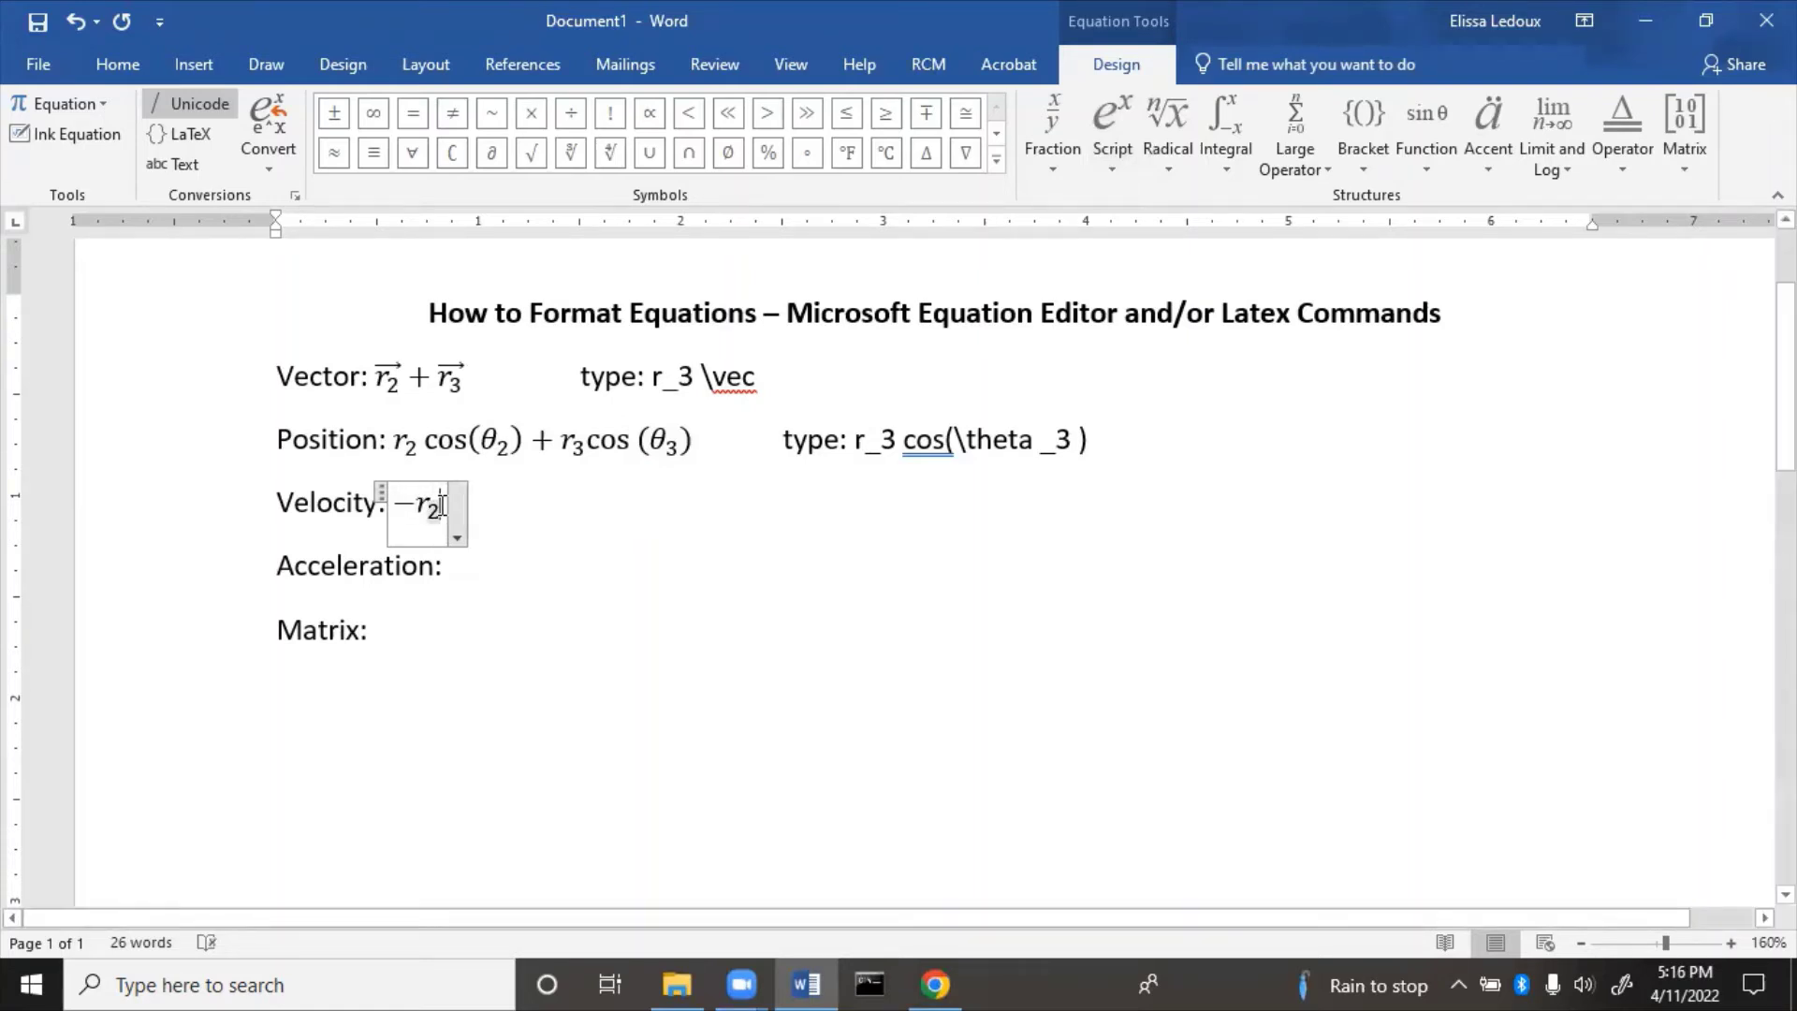
Append a sine function structure to −r₂ in the Velocity equation and put parentheses in its argument.
left_click(1441, 157)
left_click(1450, 281)
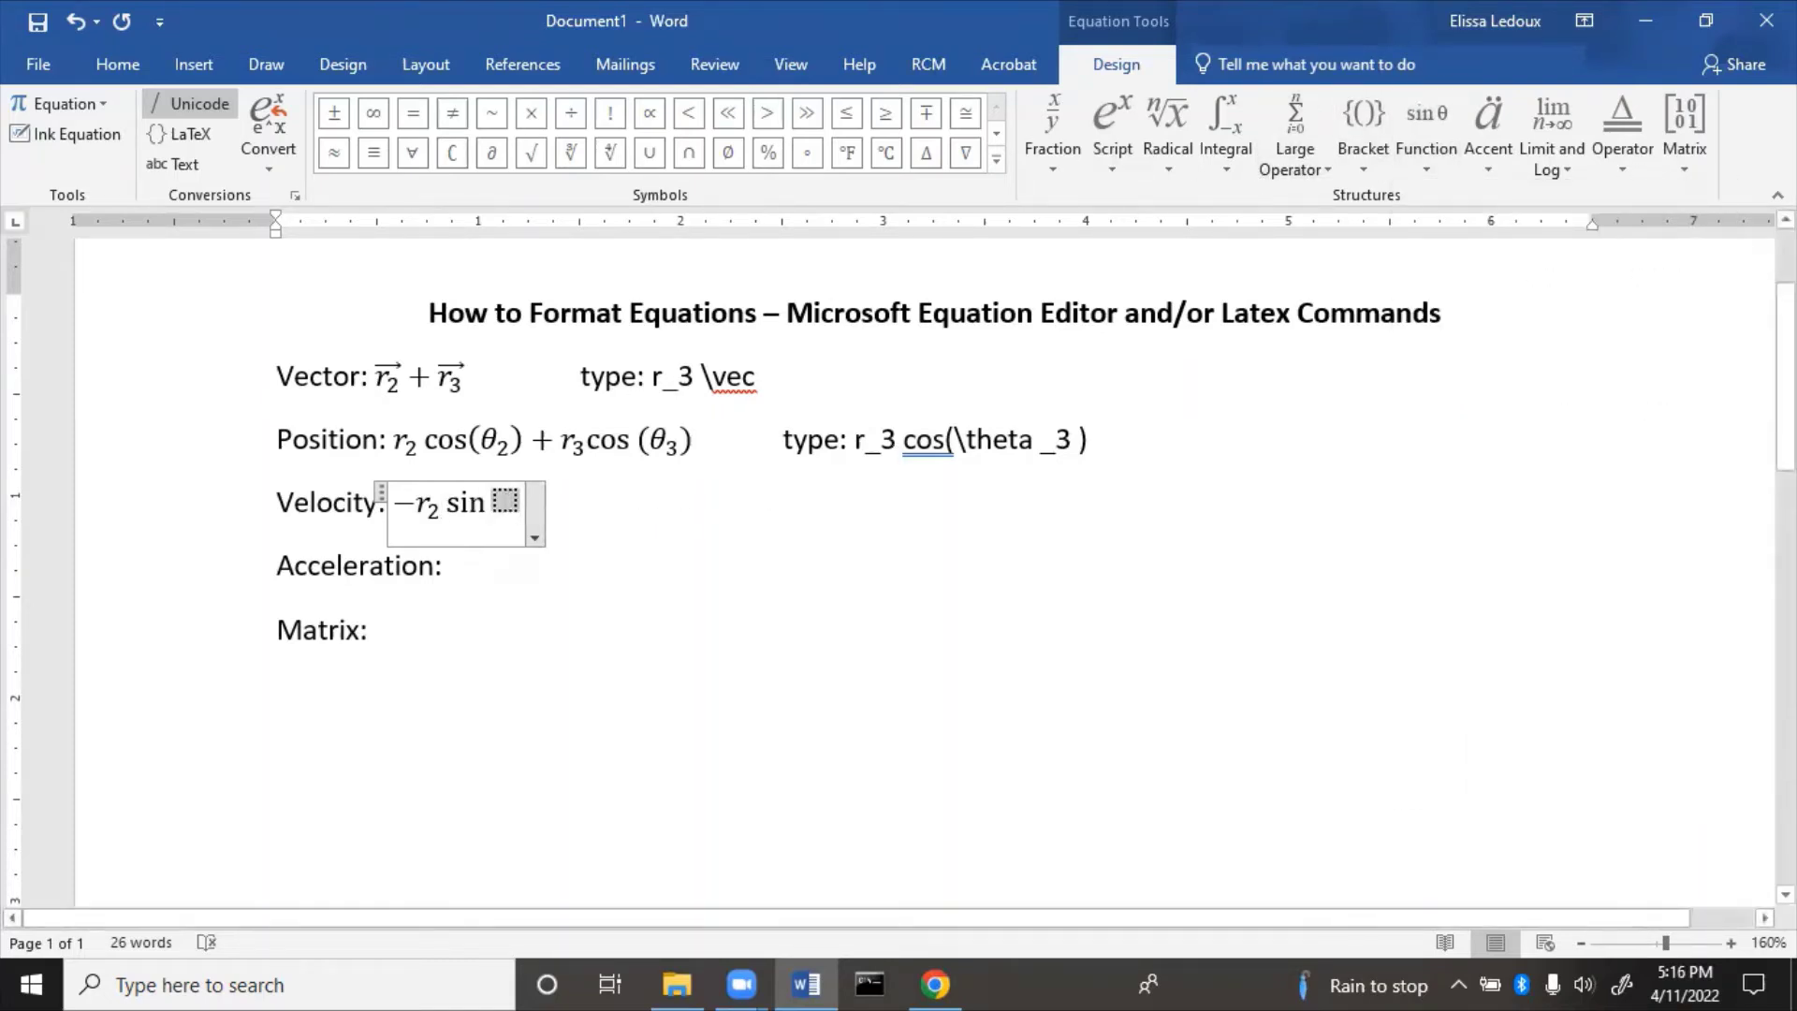
type("(")
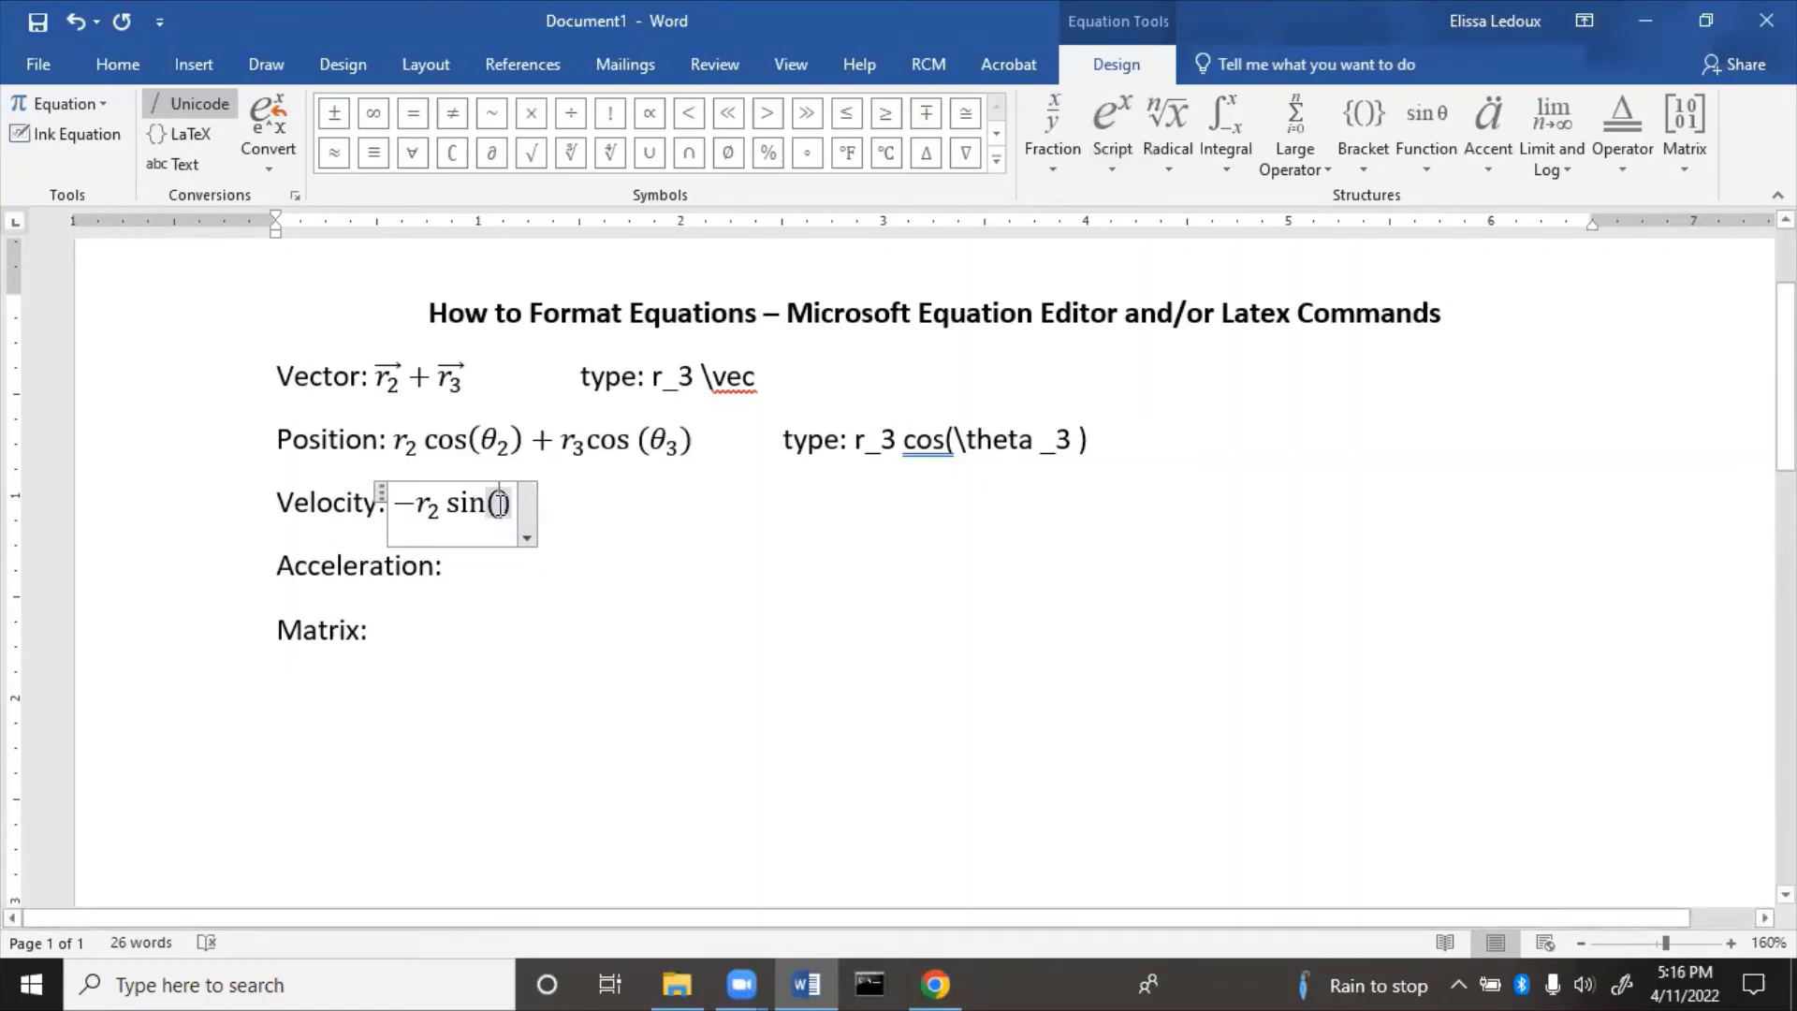
Fill the sine parentheses with a subscript structure that has θ as the base and 2 as the subscript.
left_click(1112, 170)
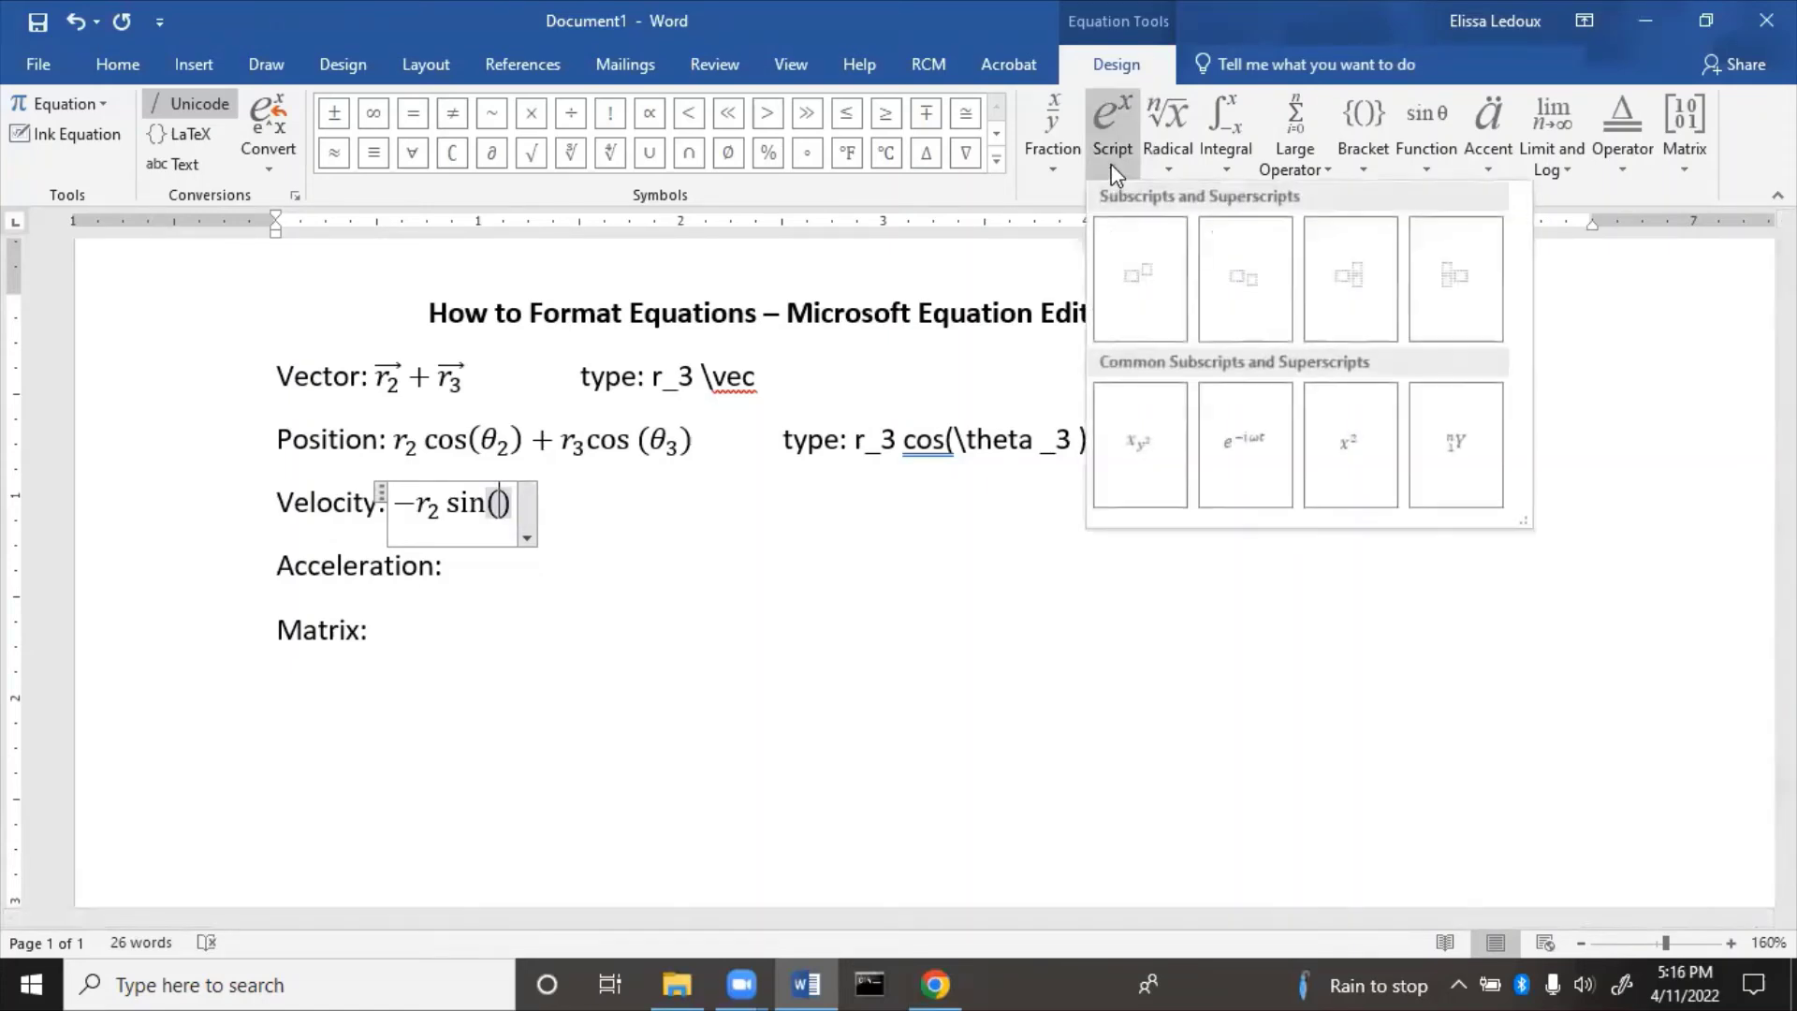
left_click(1242, 273)
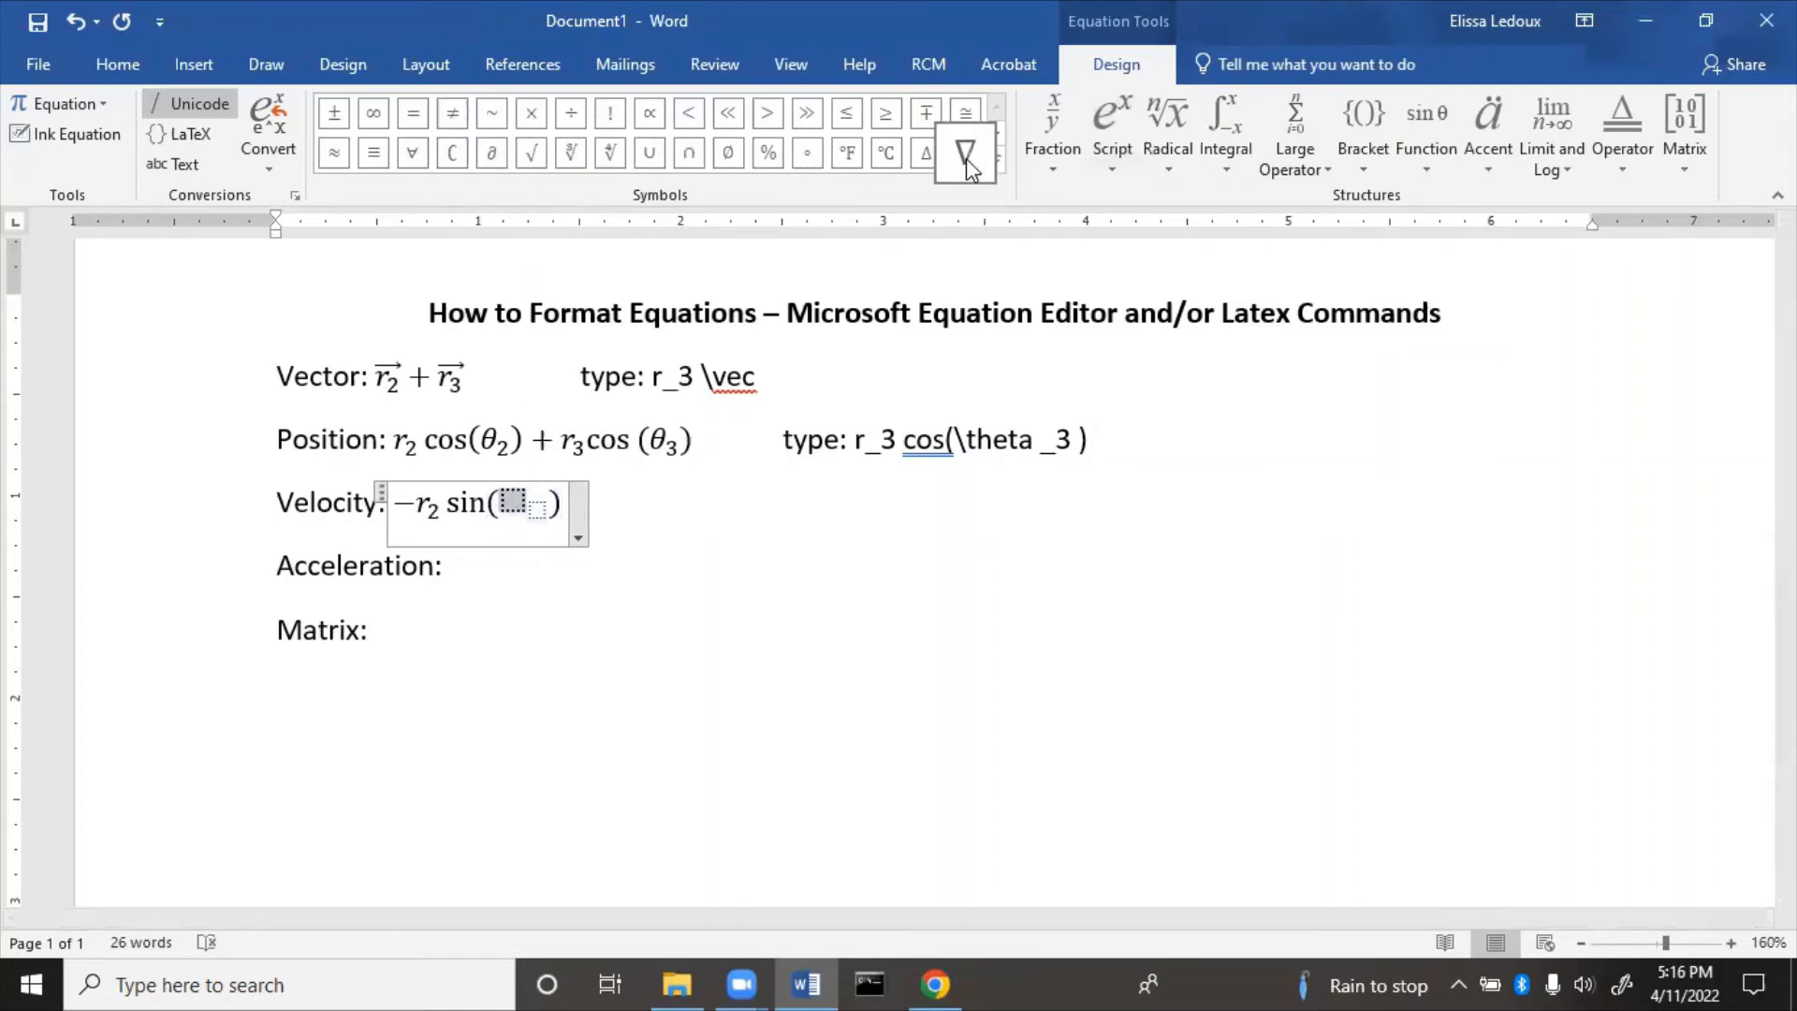
left_click(996, 167)
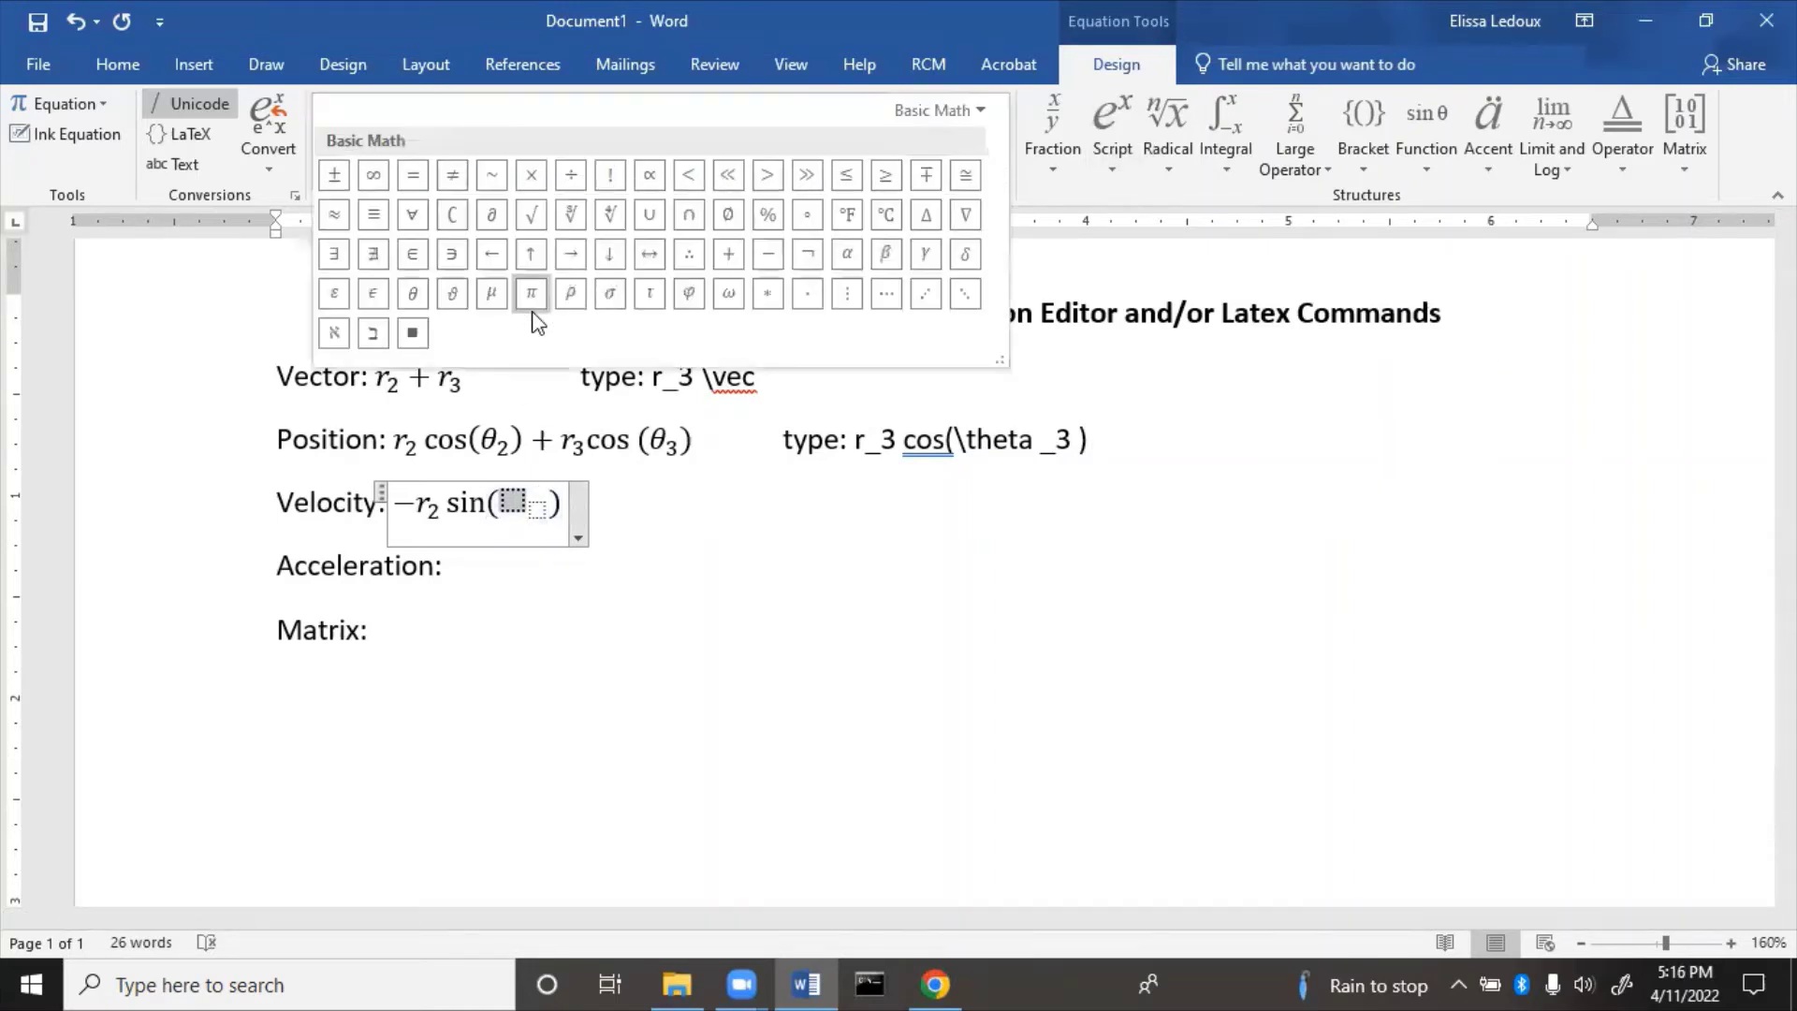
left_click(426, 292)
type("2")
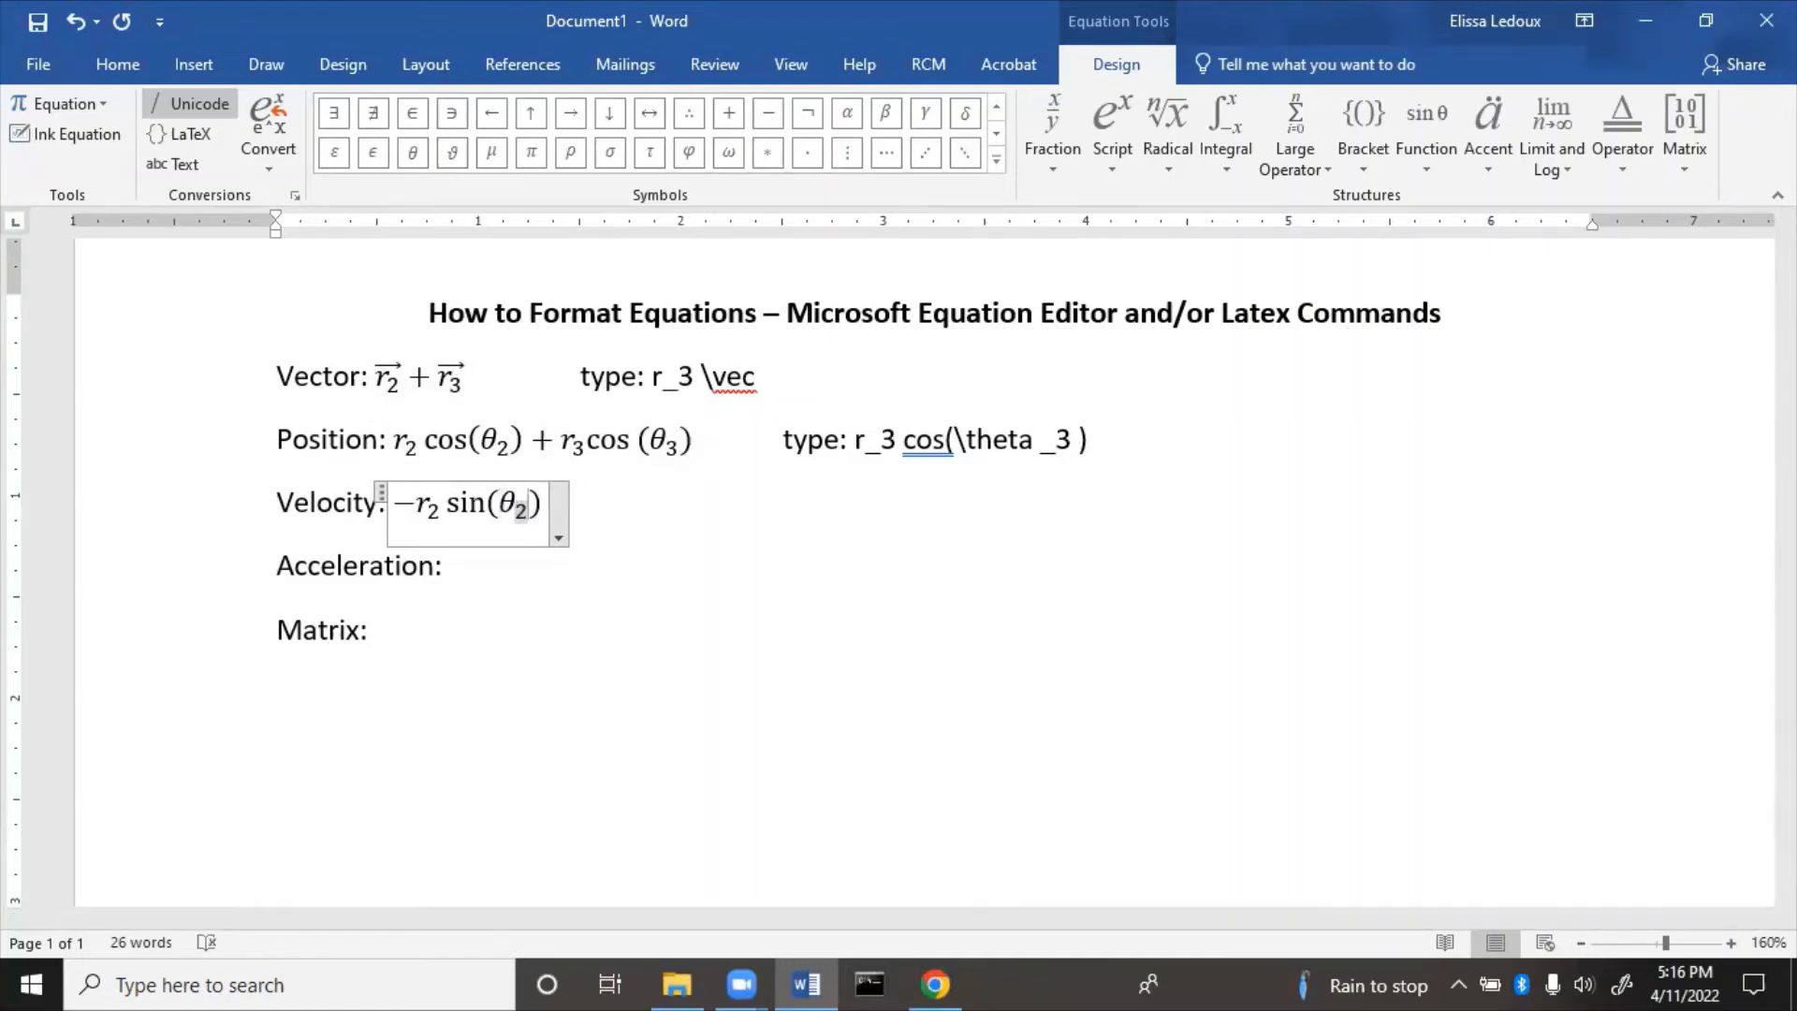
Append a single-dot accent structure after sin(θ₂) in the Velocity equation, containing θ with a subscript structure holding 2.
key("Right")
key("Right")
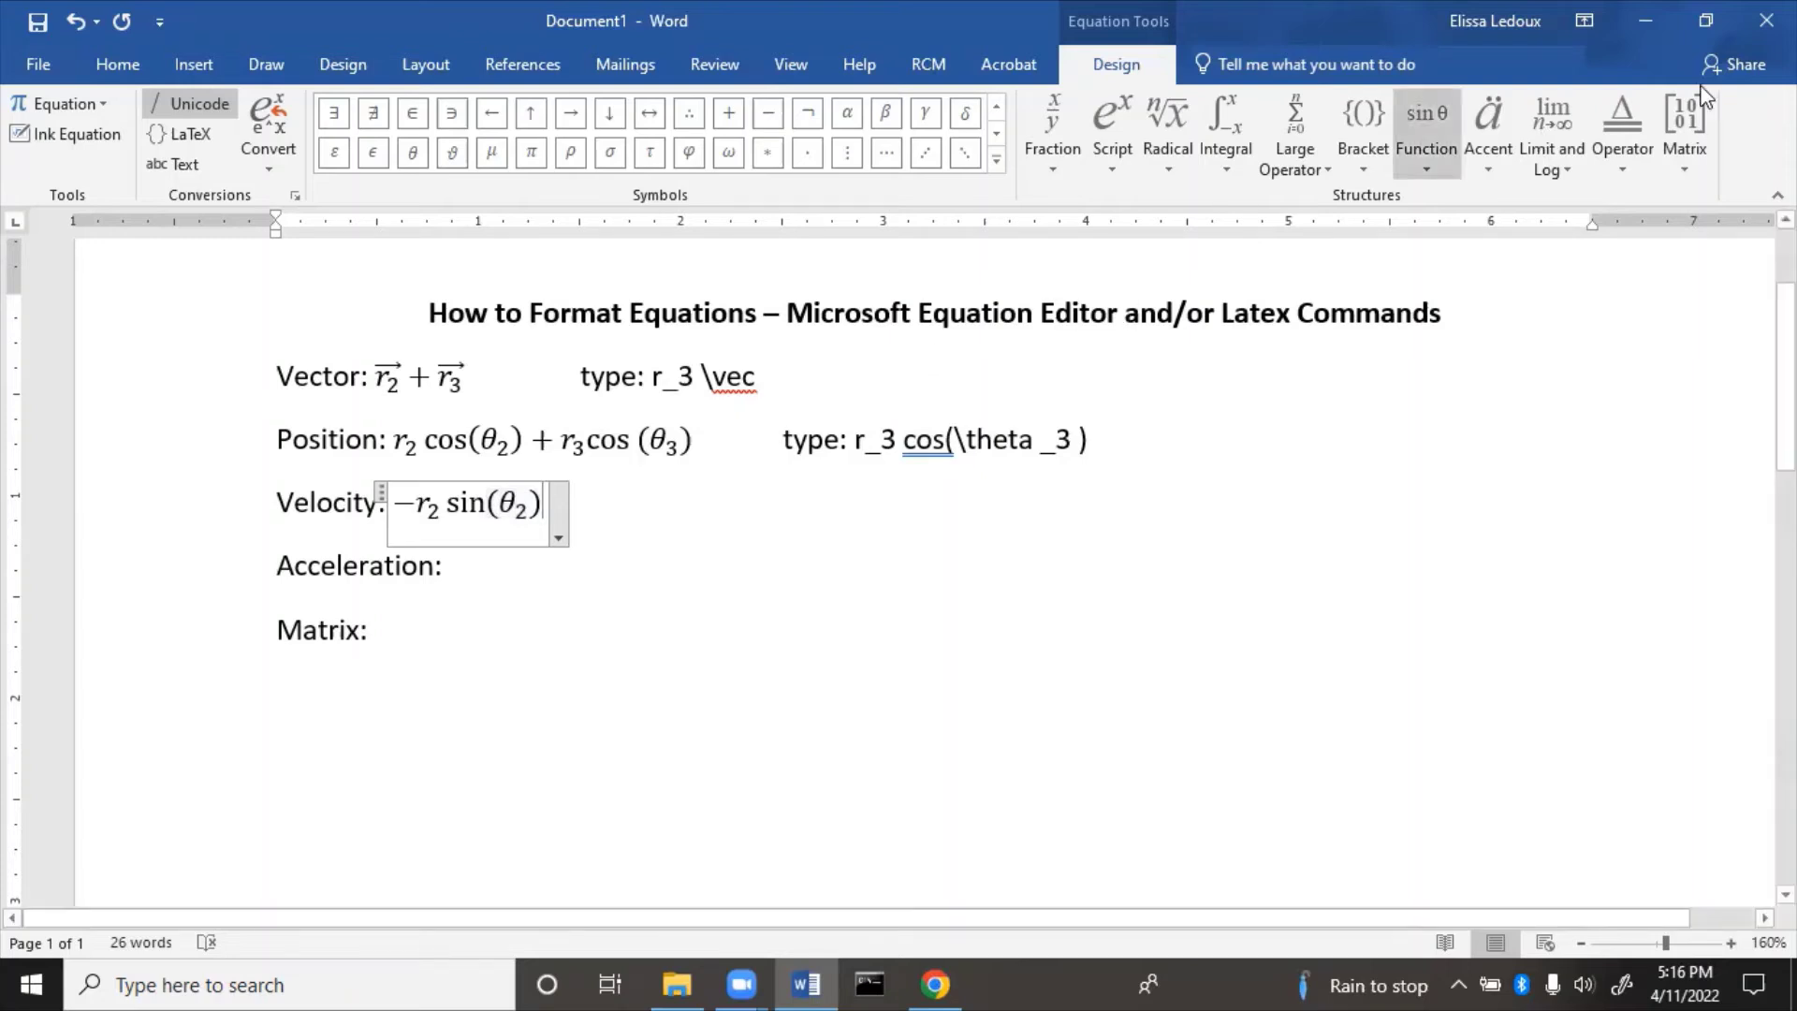
left_click(1488, 164)
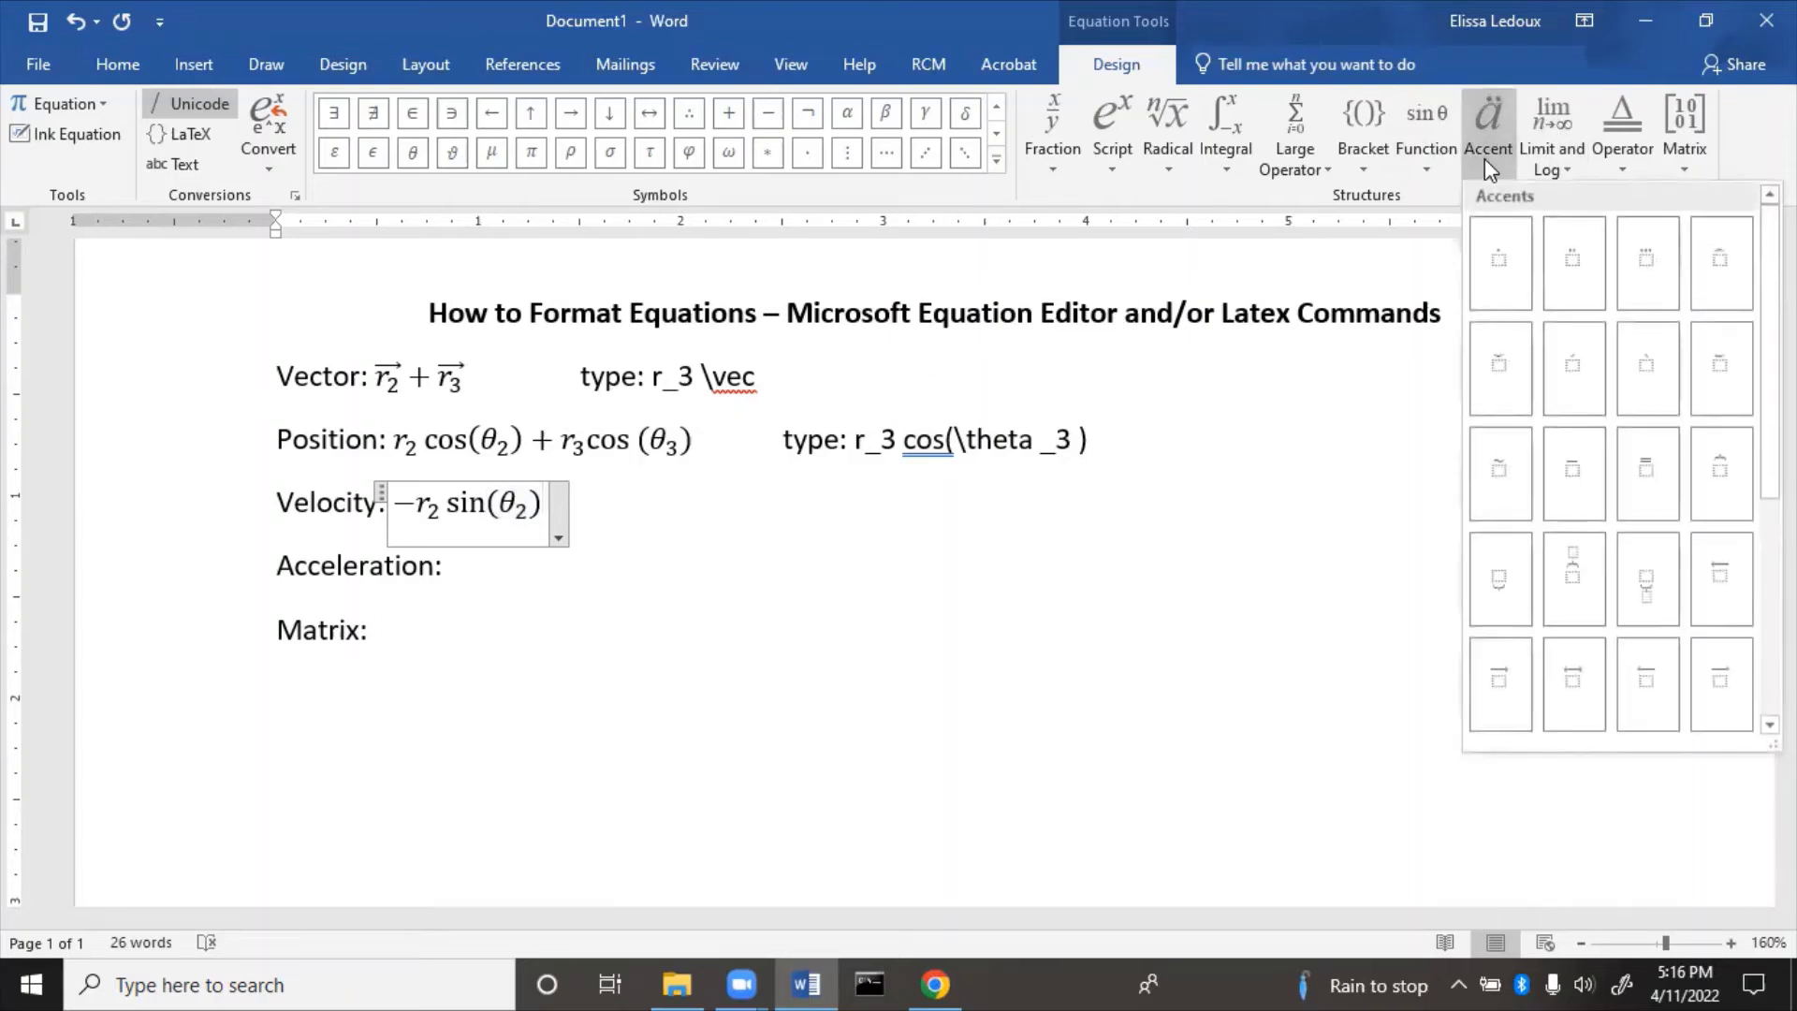
left_click(1488, 265)
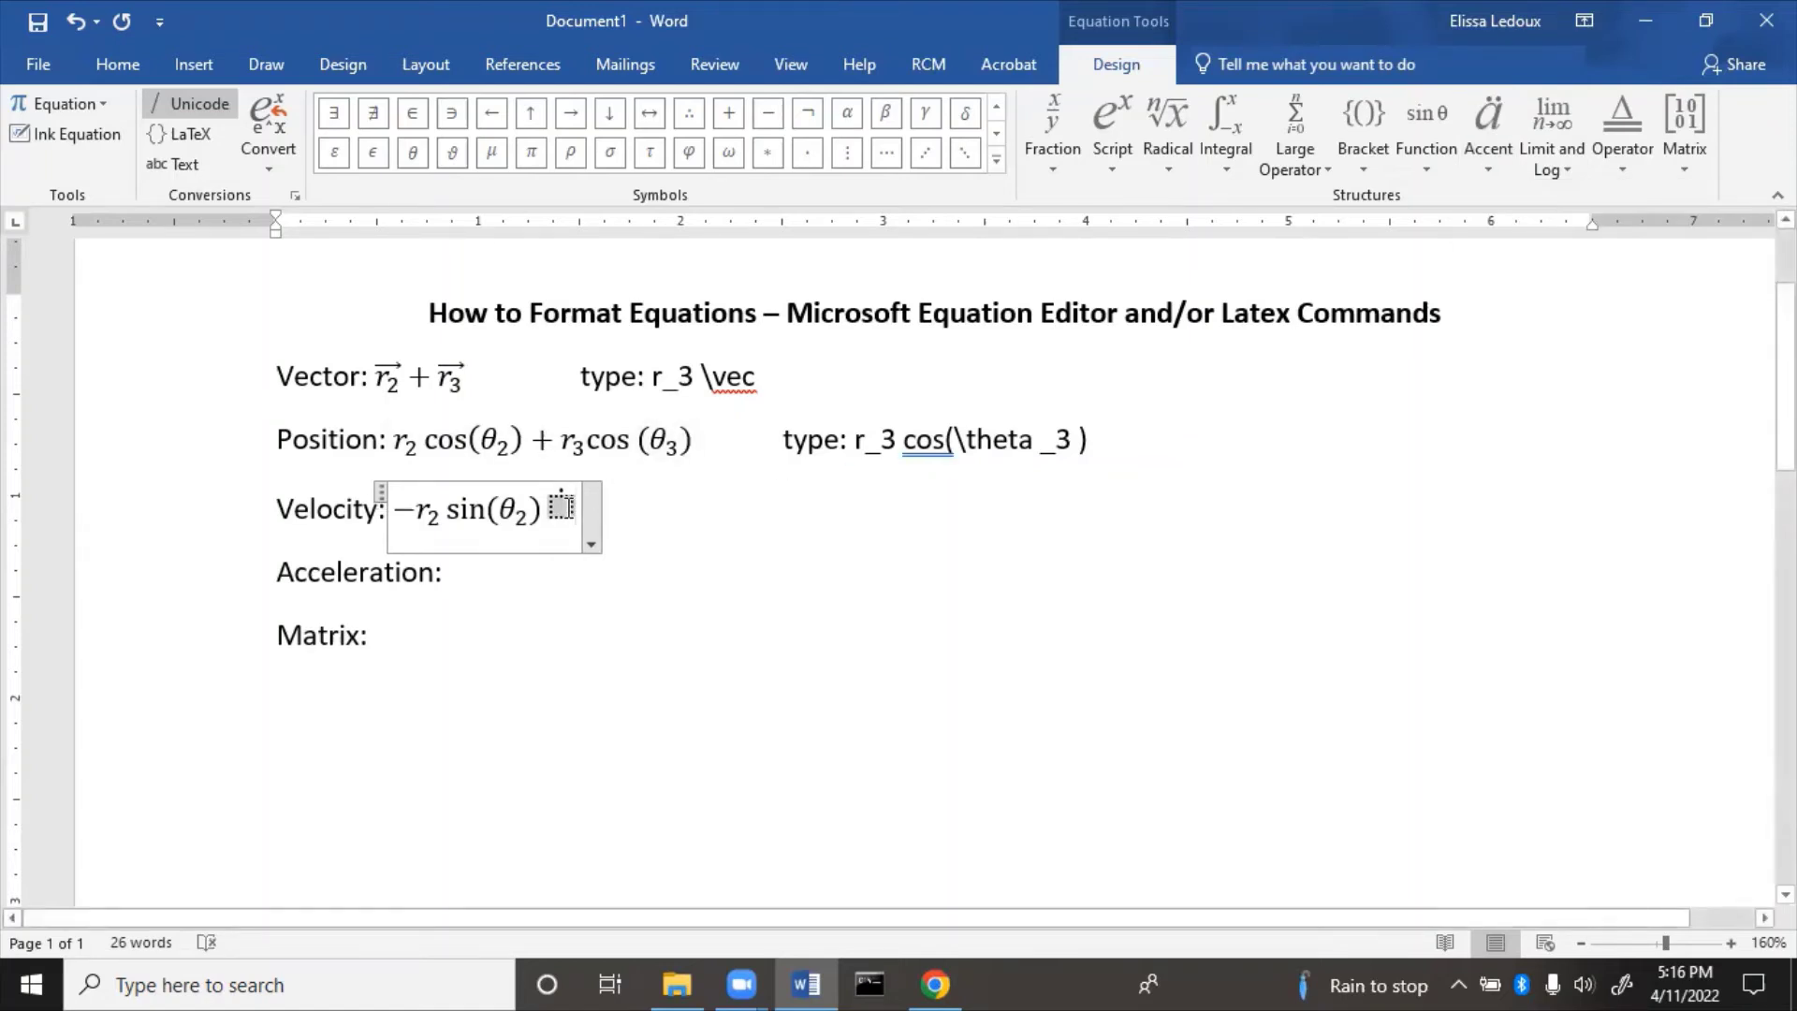
left_click(413, 153)
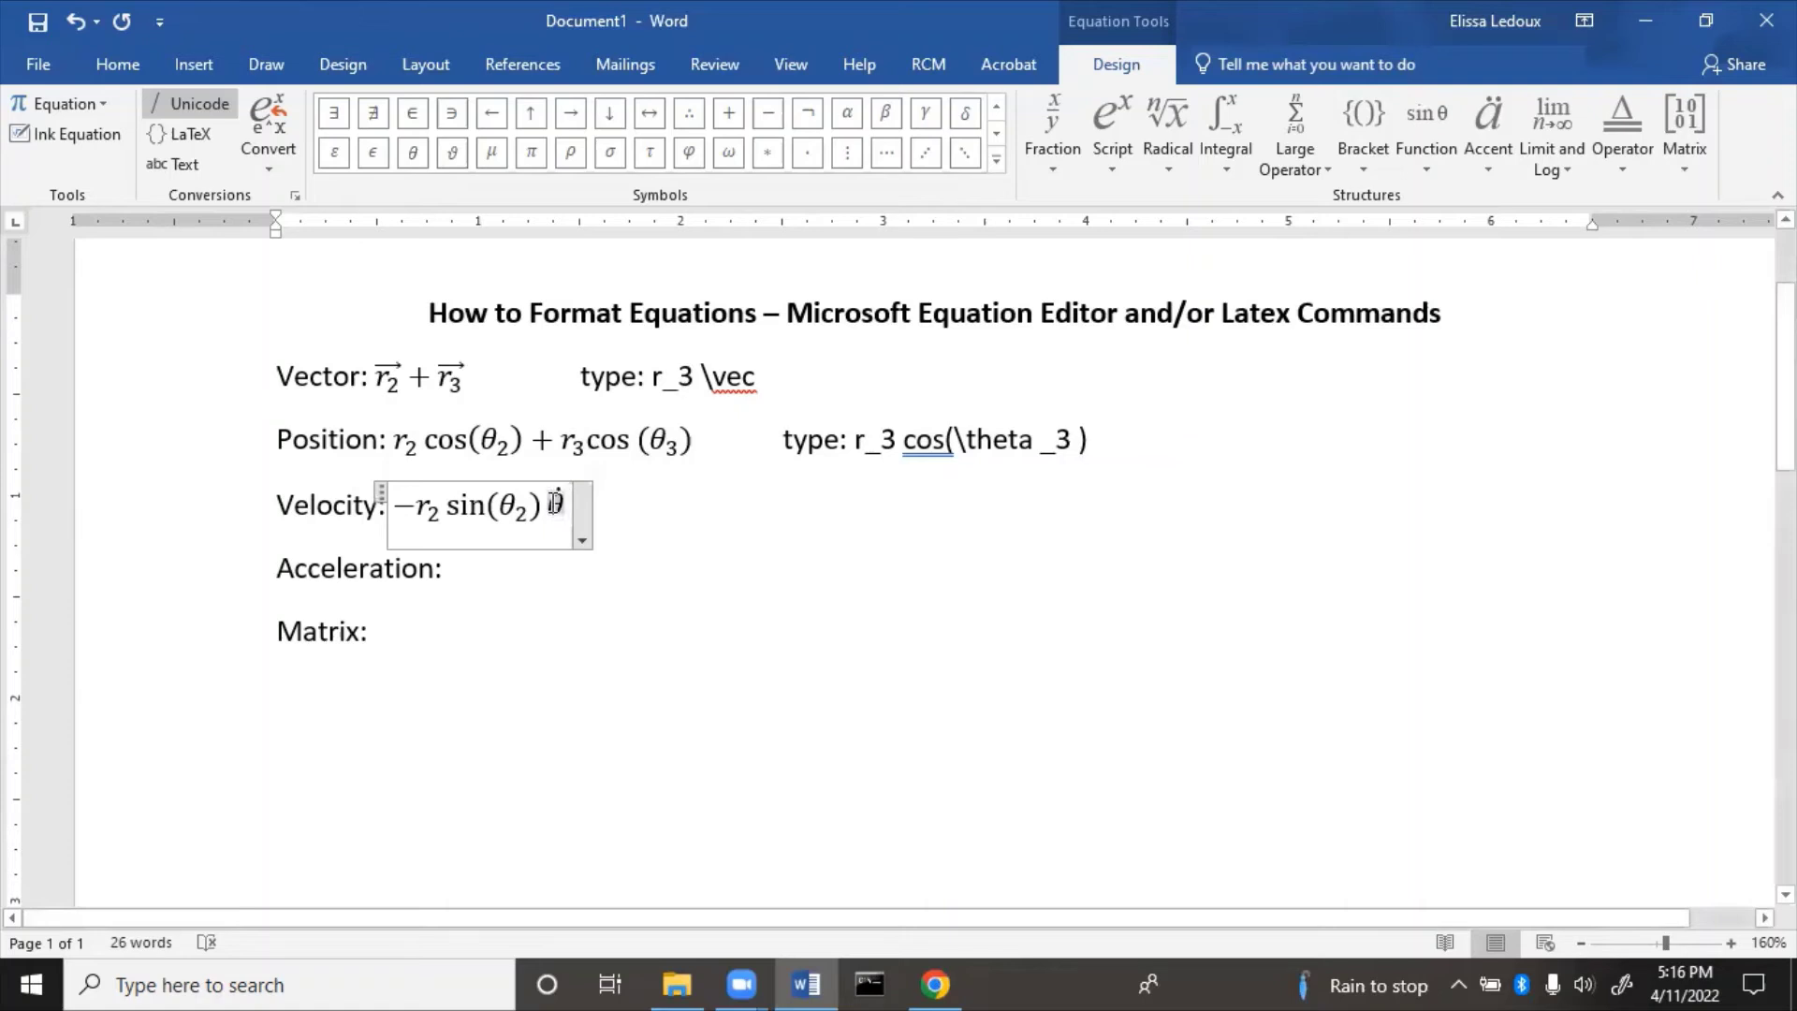
left_click(1109, 153)
left_click(1236, 280)
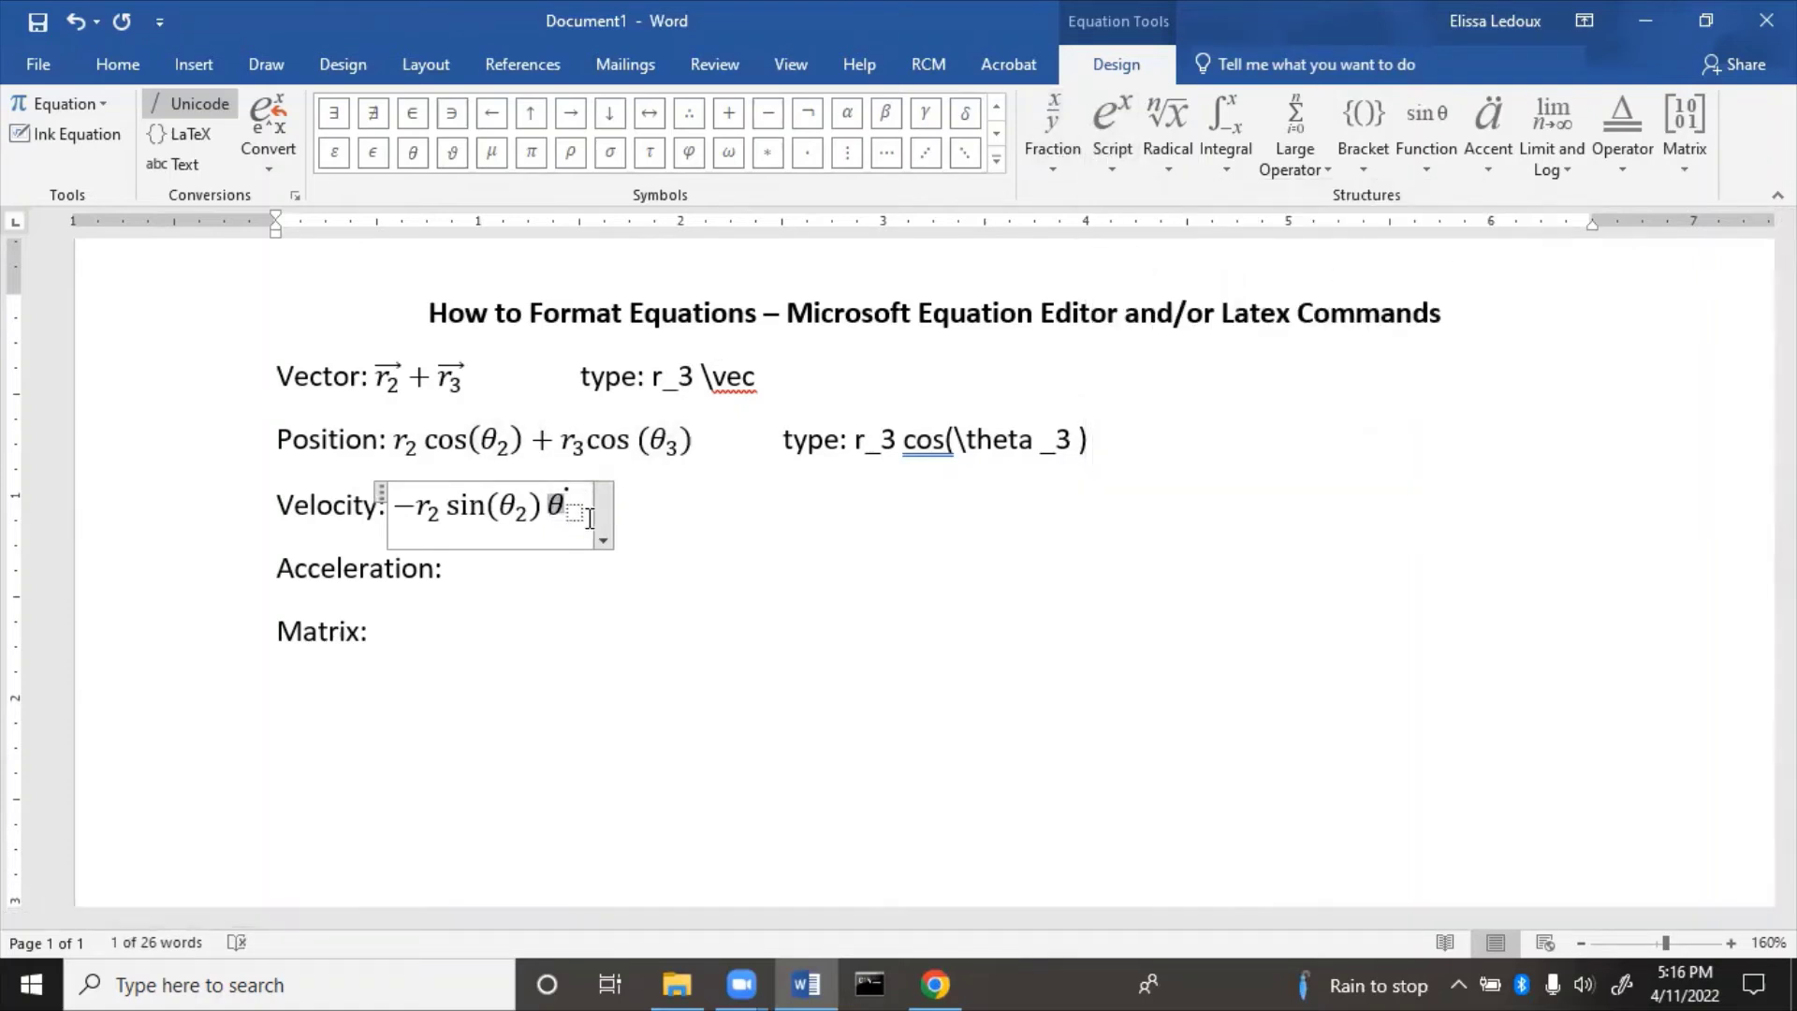
type("2")
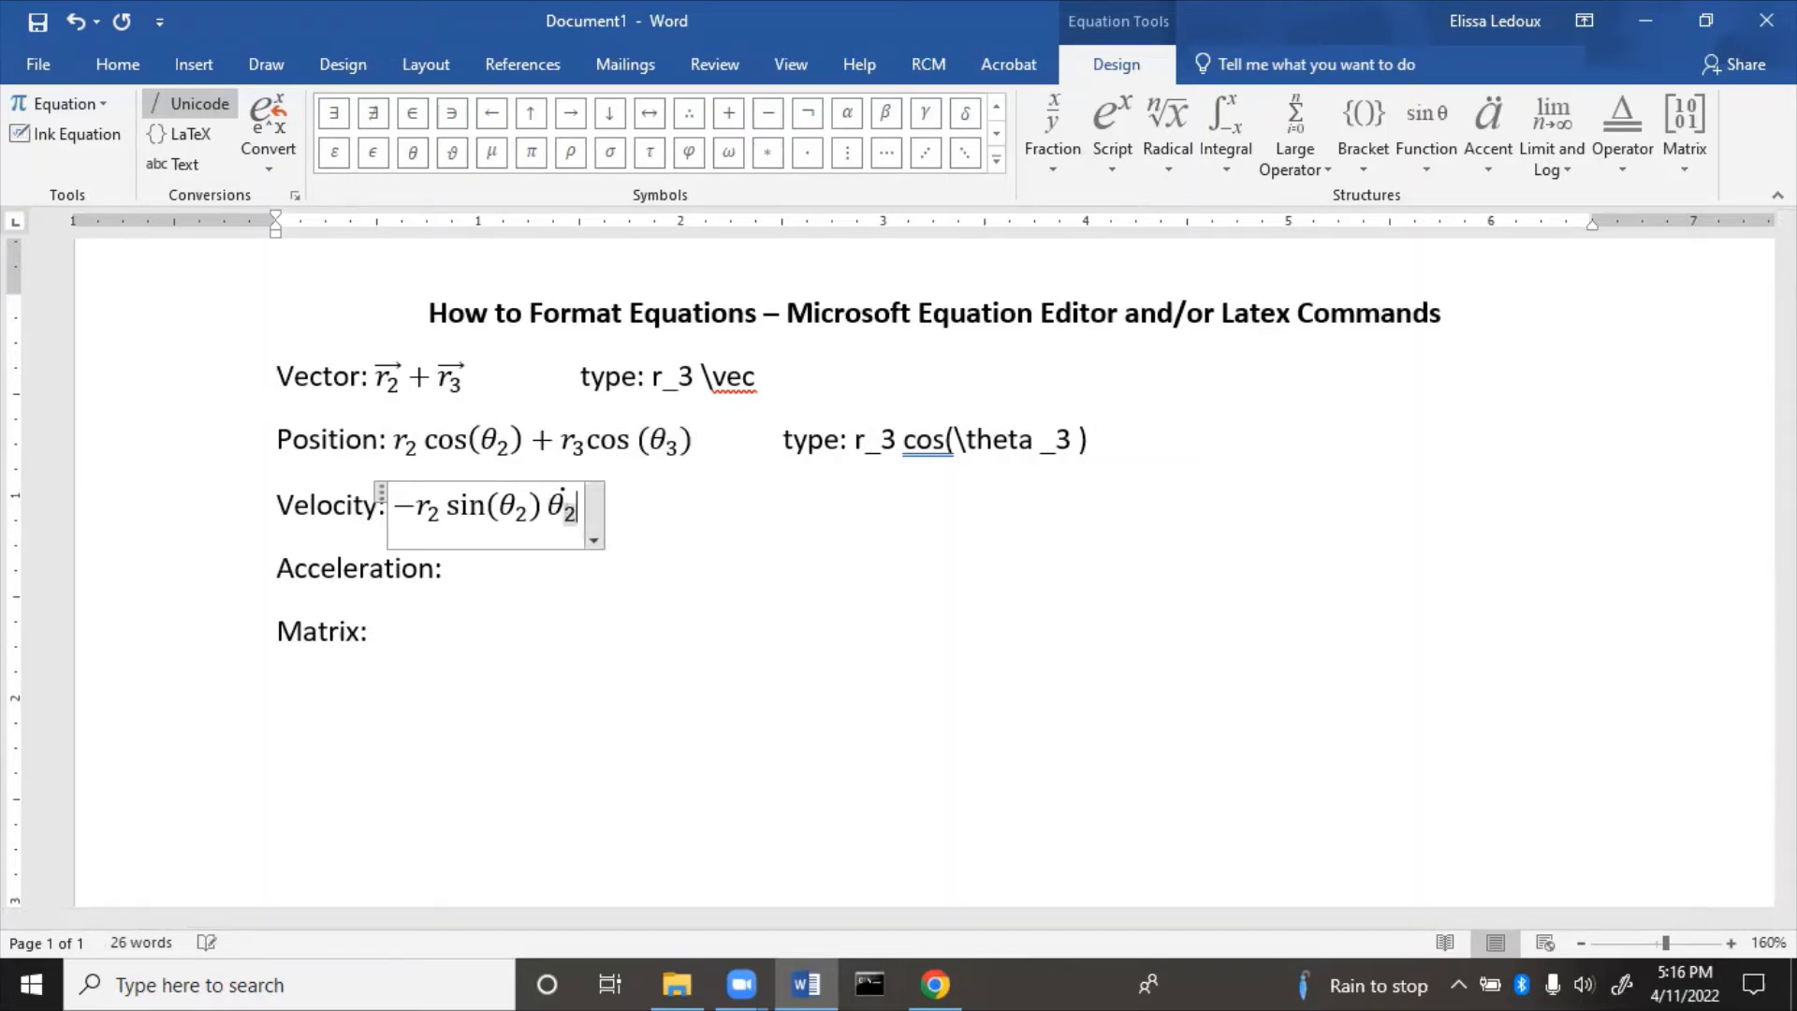
Continue the Velocity equation after the dotted θ₂ with − r₃ sin(θ₃), entered as the text commands "- r_3 sin(\theta_3)".
key("Right")
key("Right")
type("-")
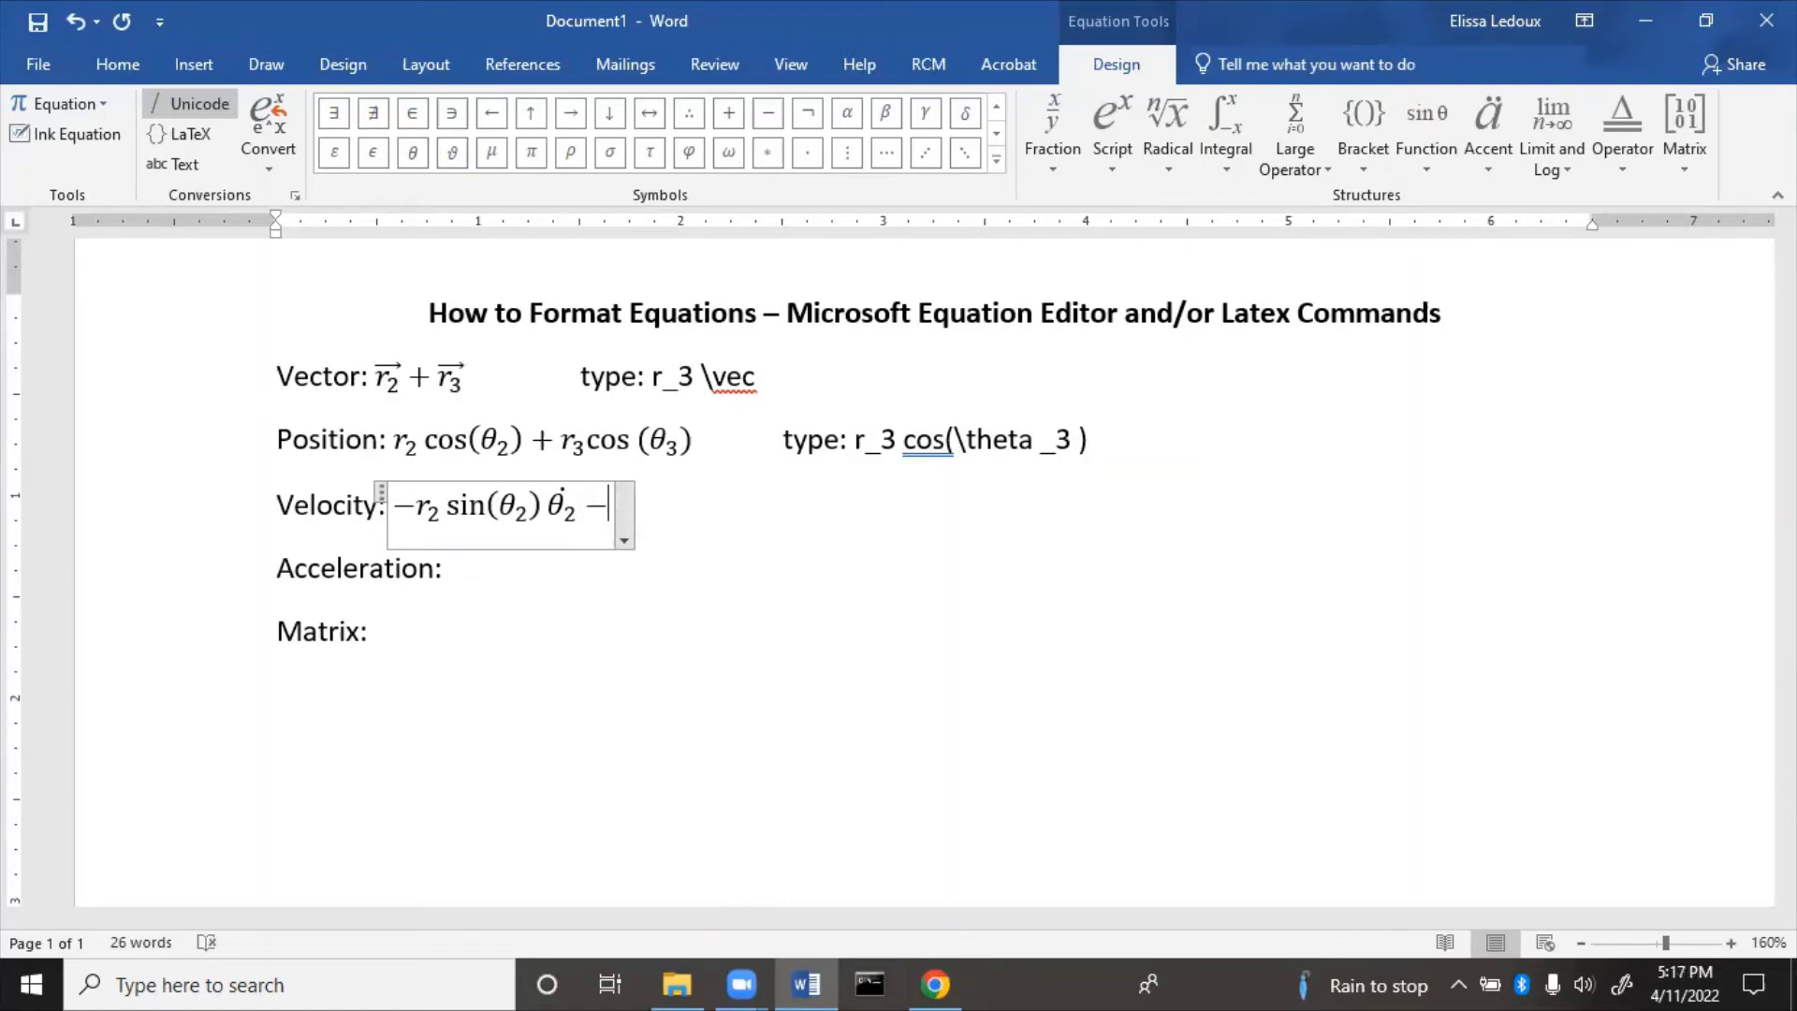
type(" r_3 ")
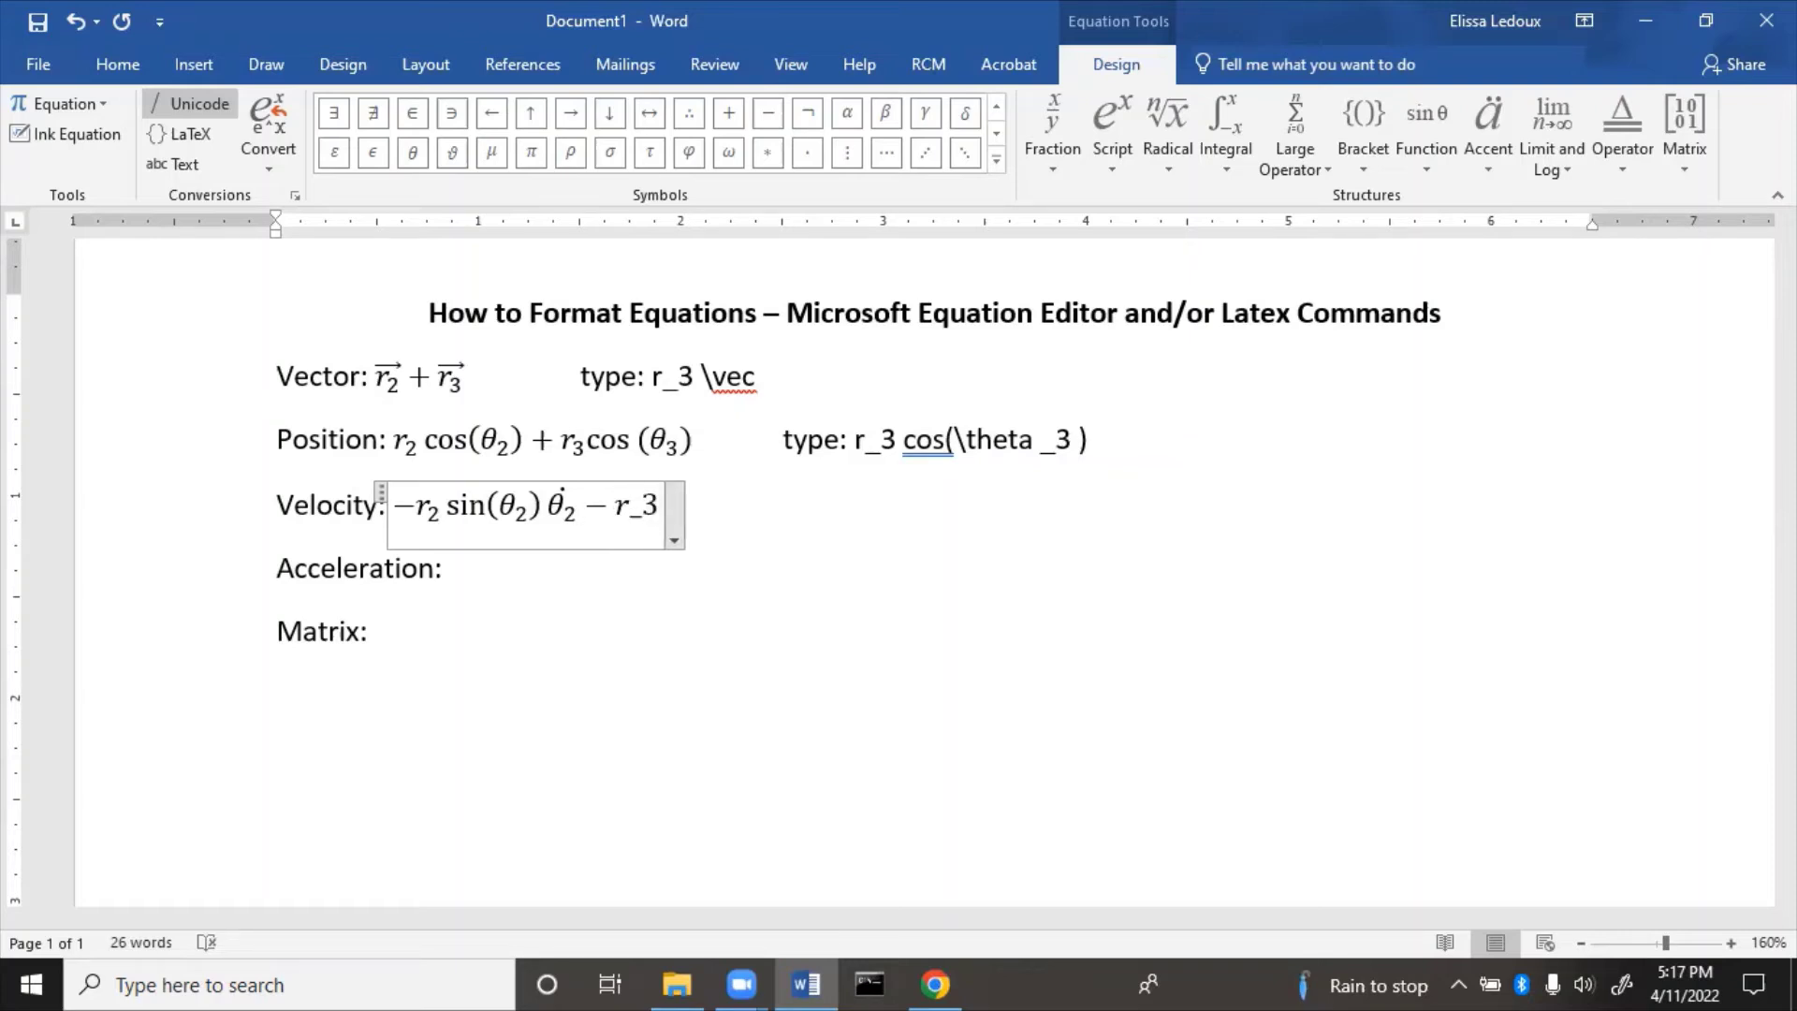
type("sin")
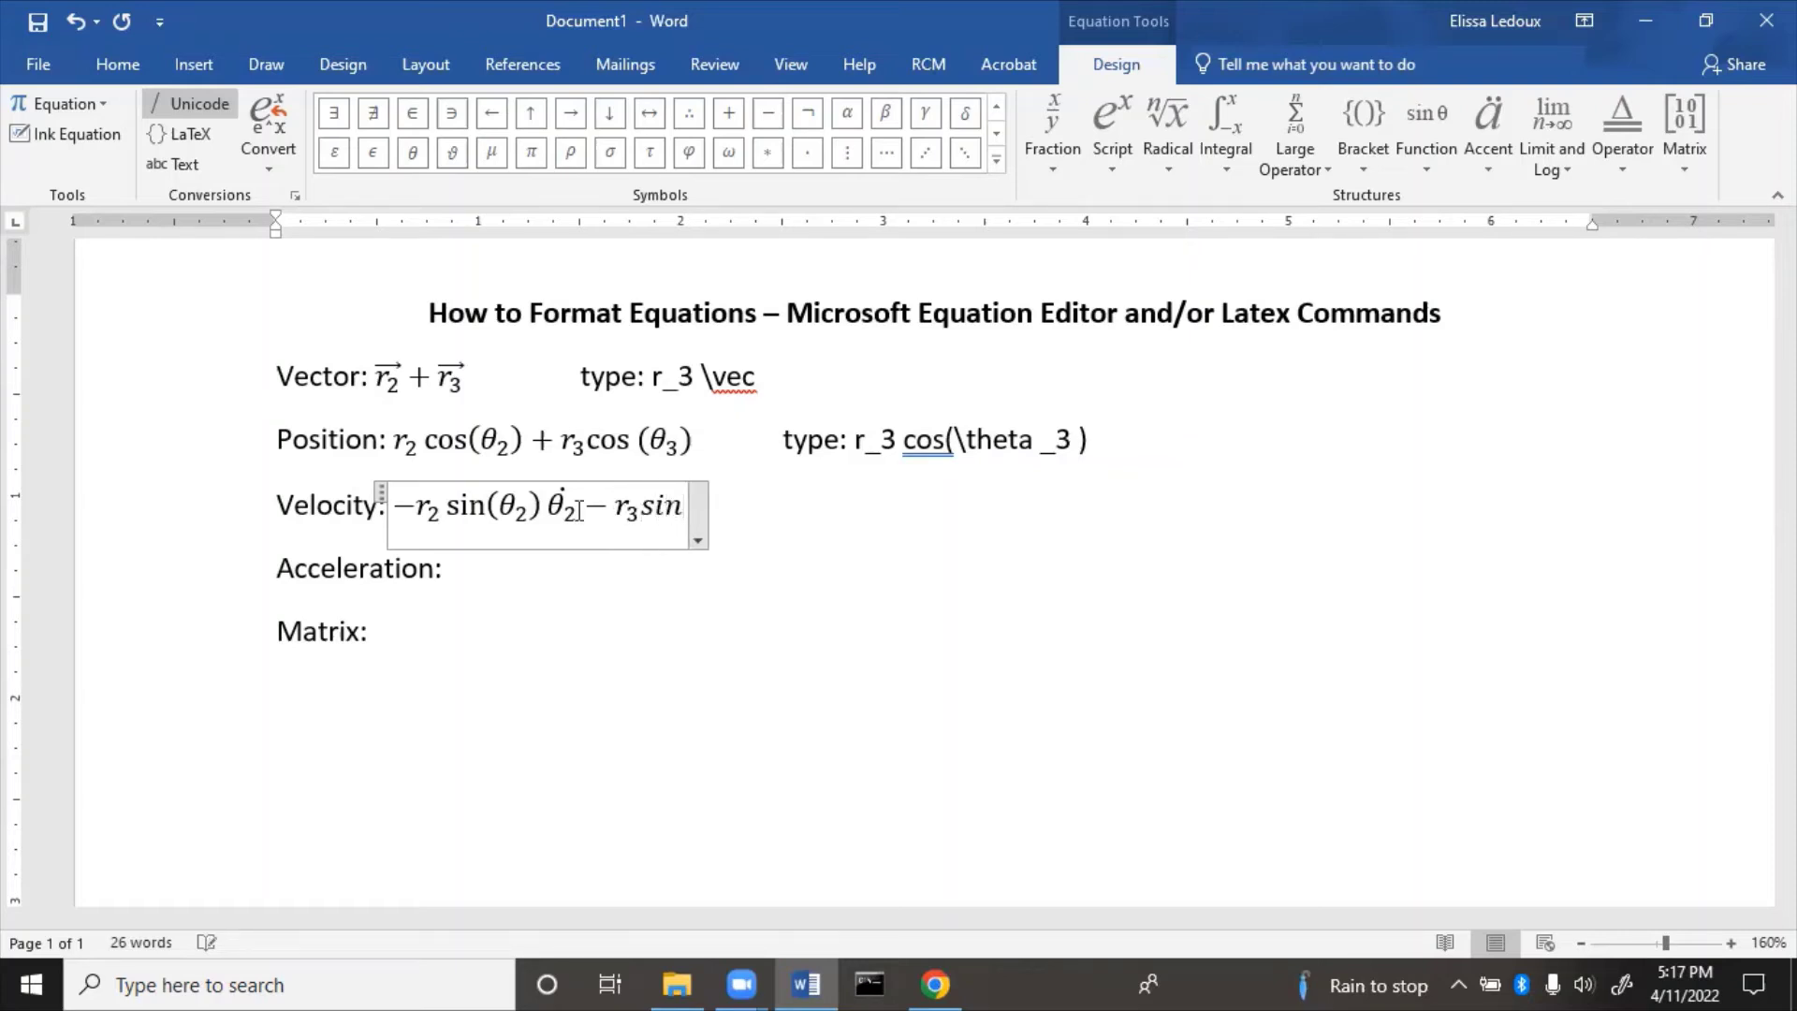
type("(\\")
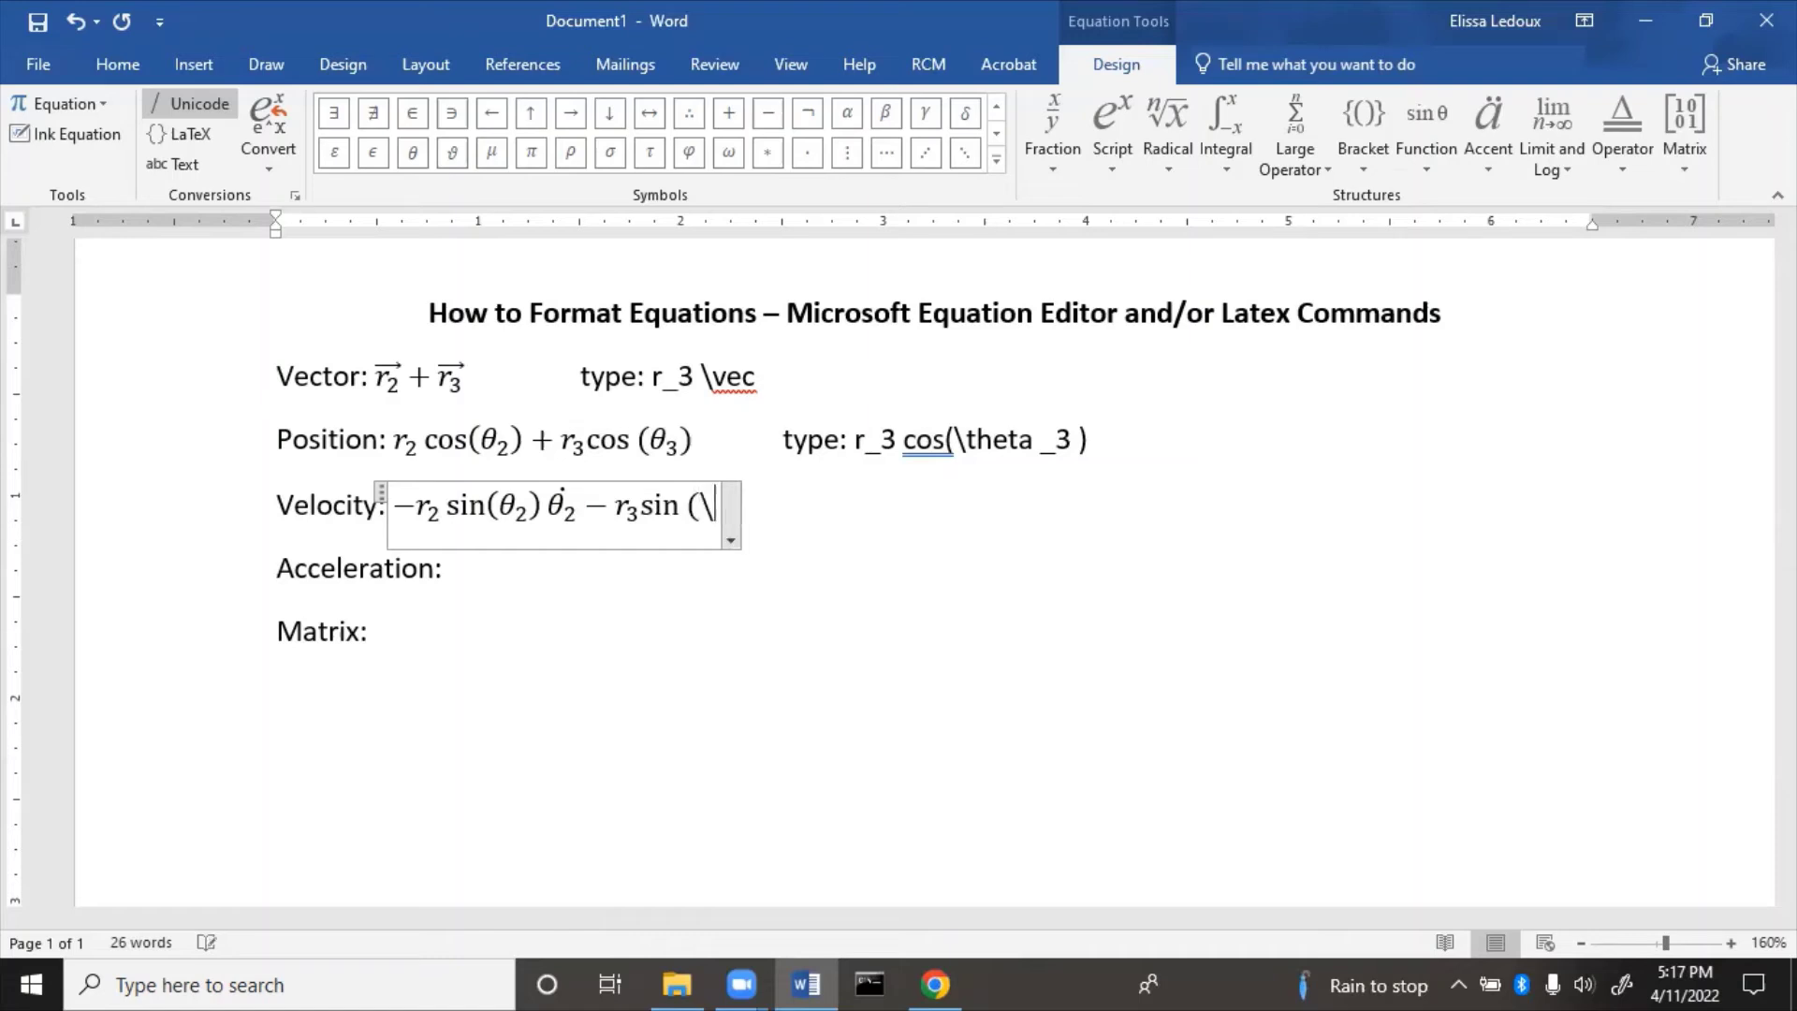
type("theta_")
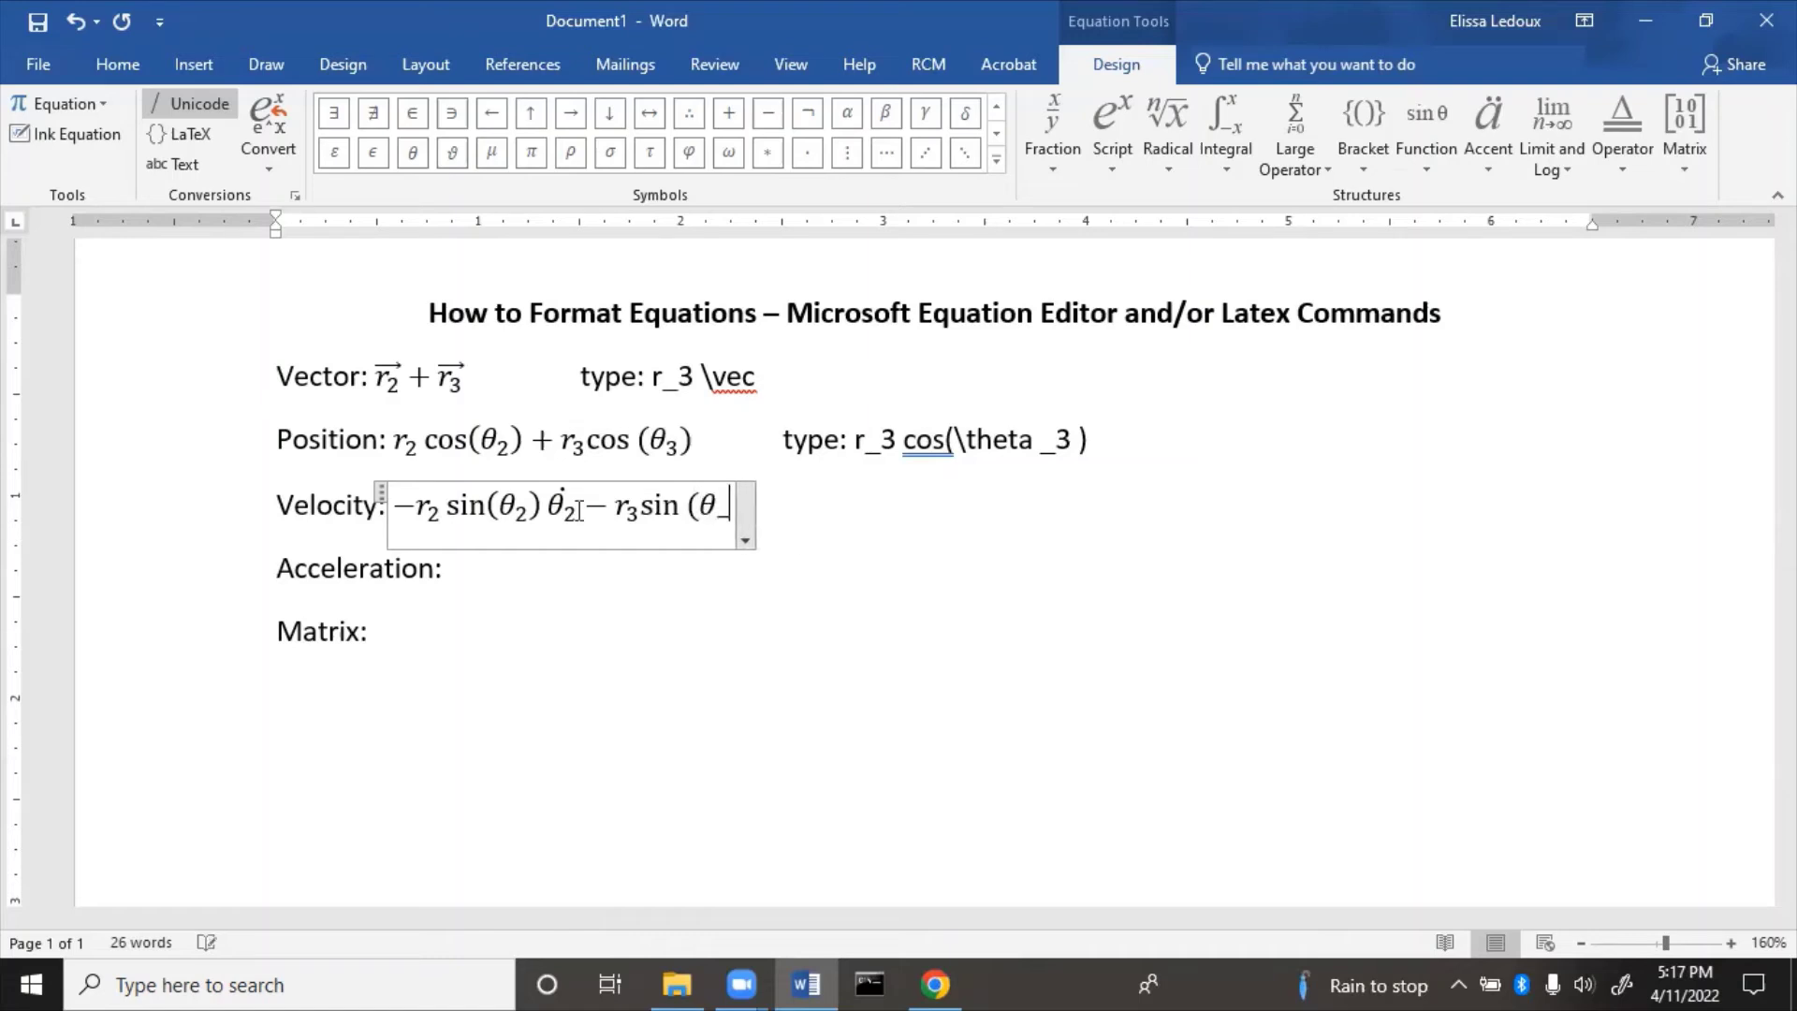
type("3)")
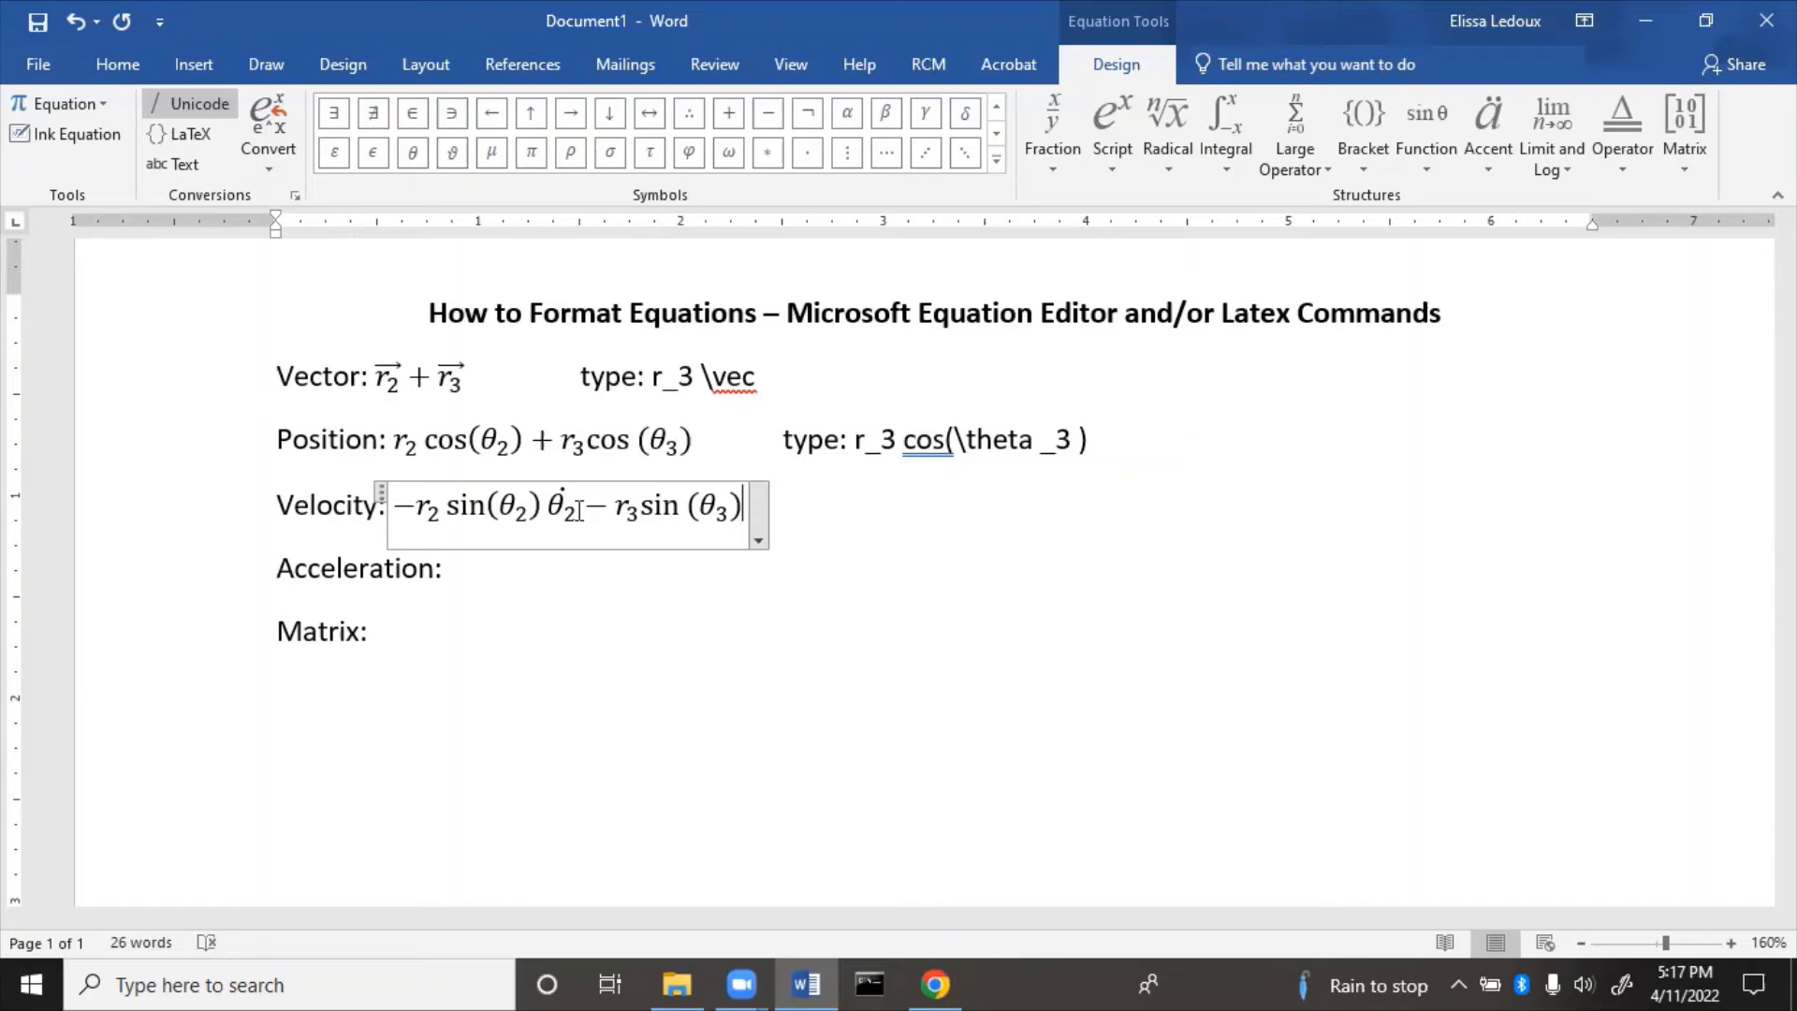
Complete the Velocity equation with a dotted θ₃ using the text commands \theta_3 and \dot, and leave the equation.
type("\\th")
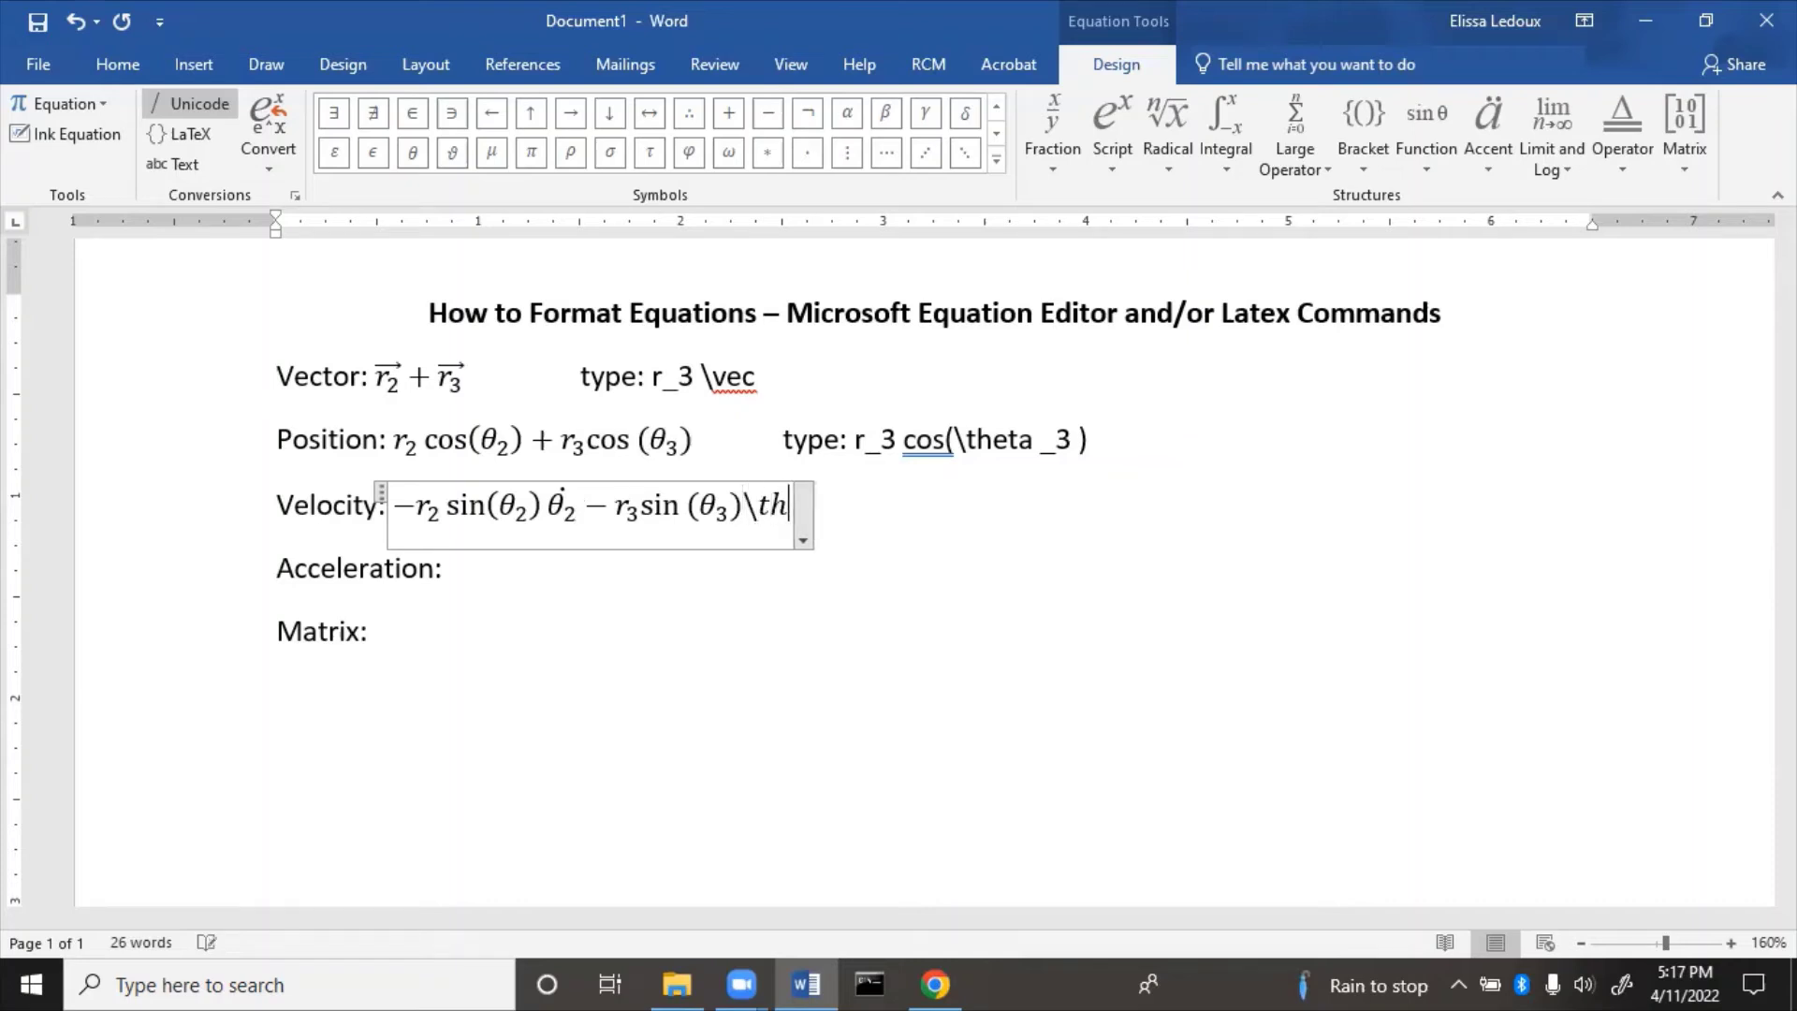
type("eta_3 ")
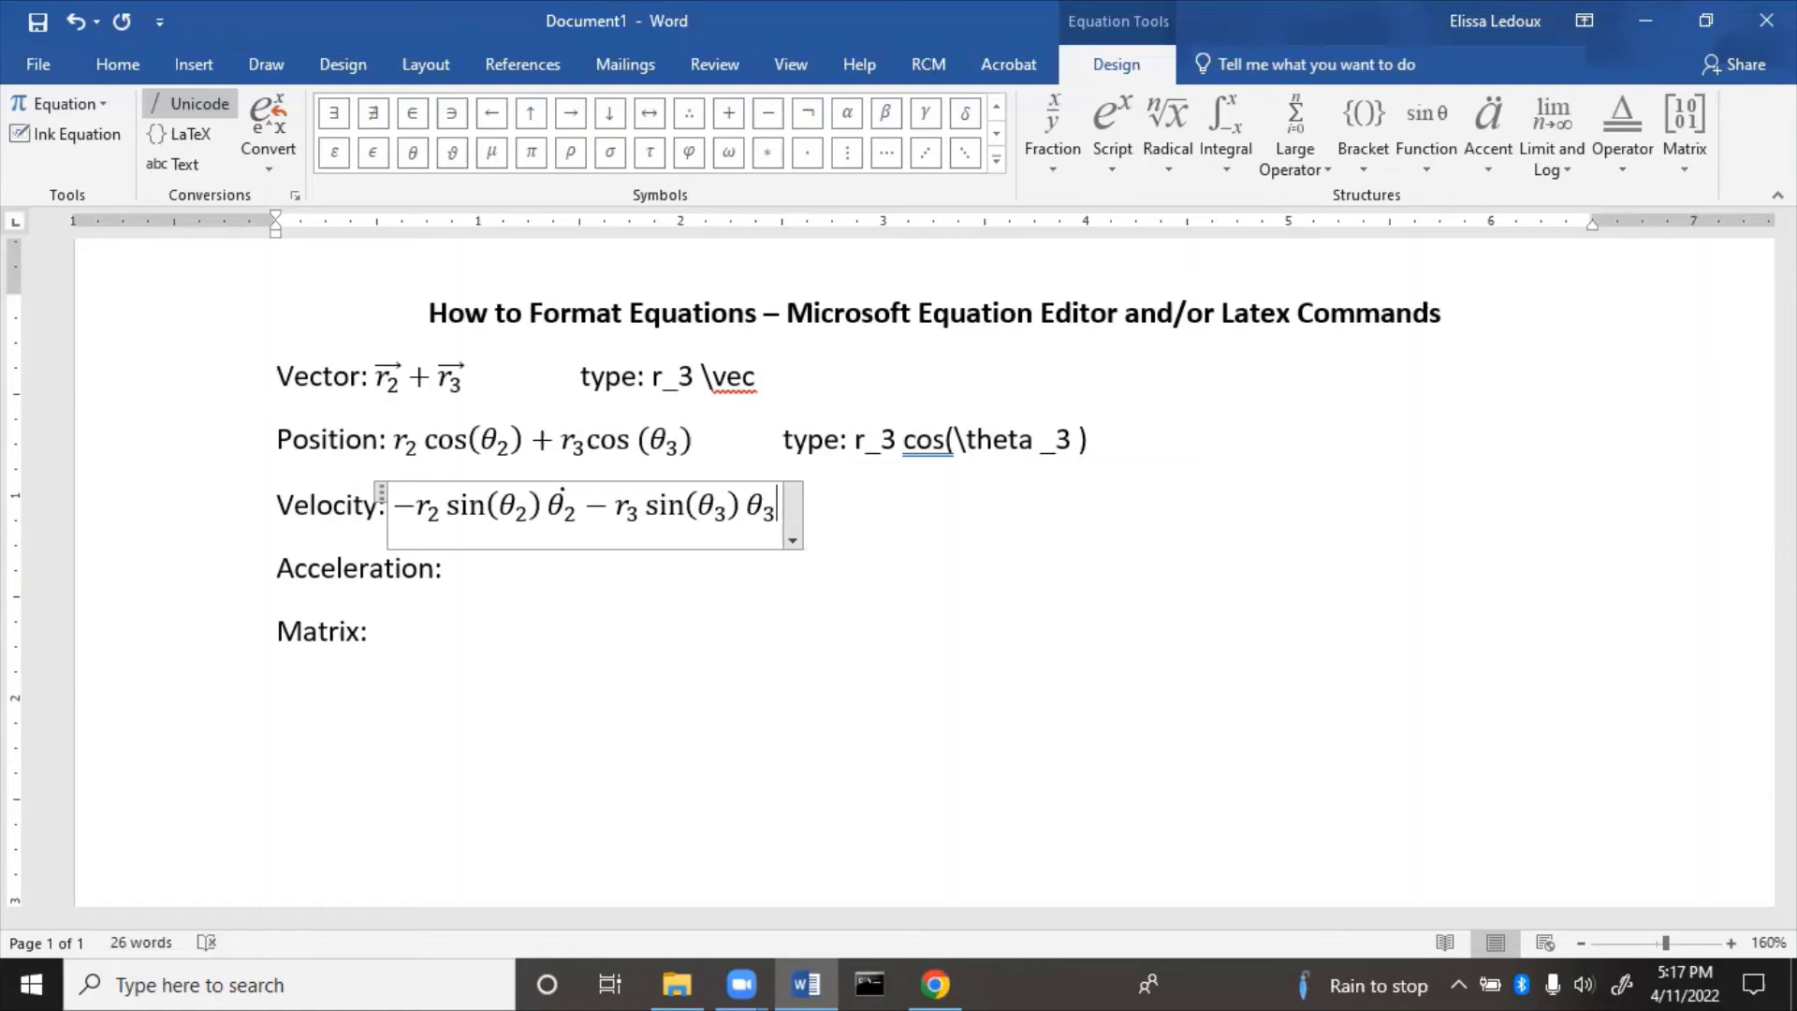
type("\\dot")
key("Right")
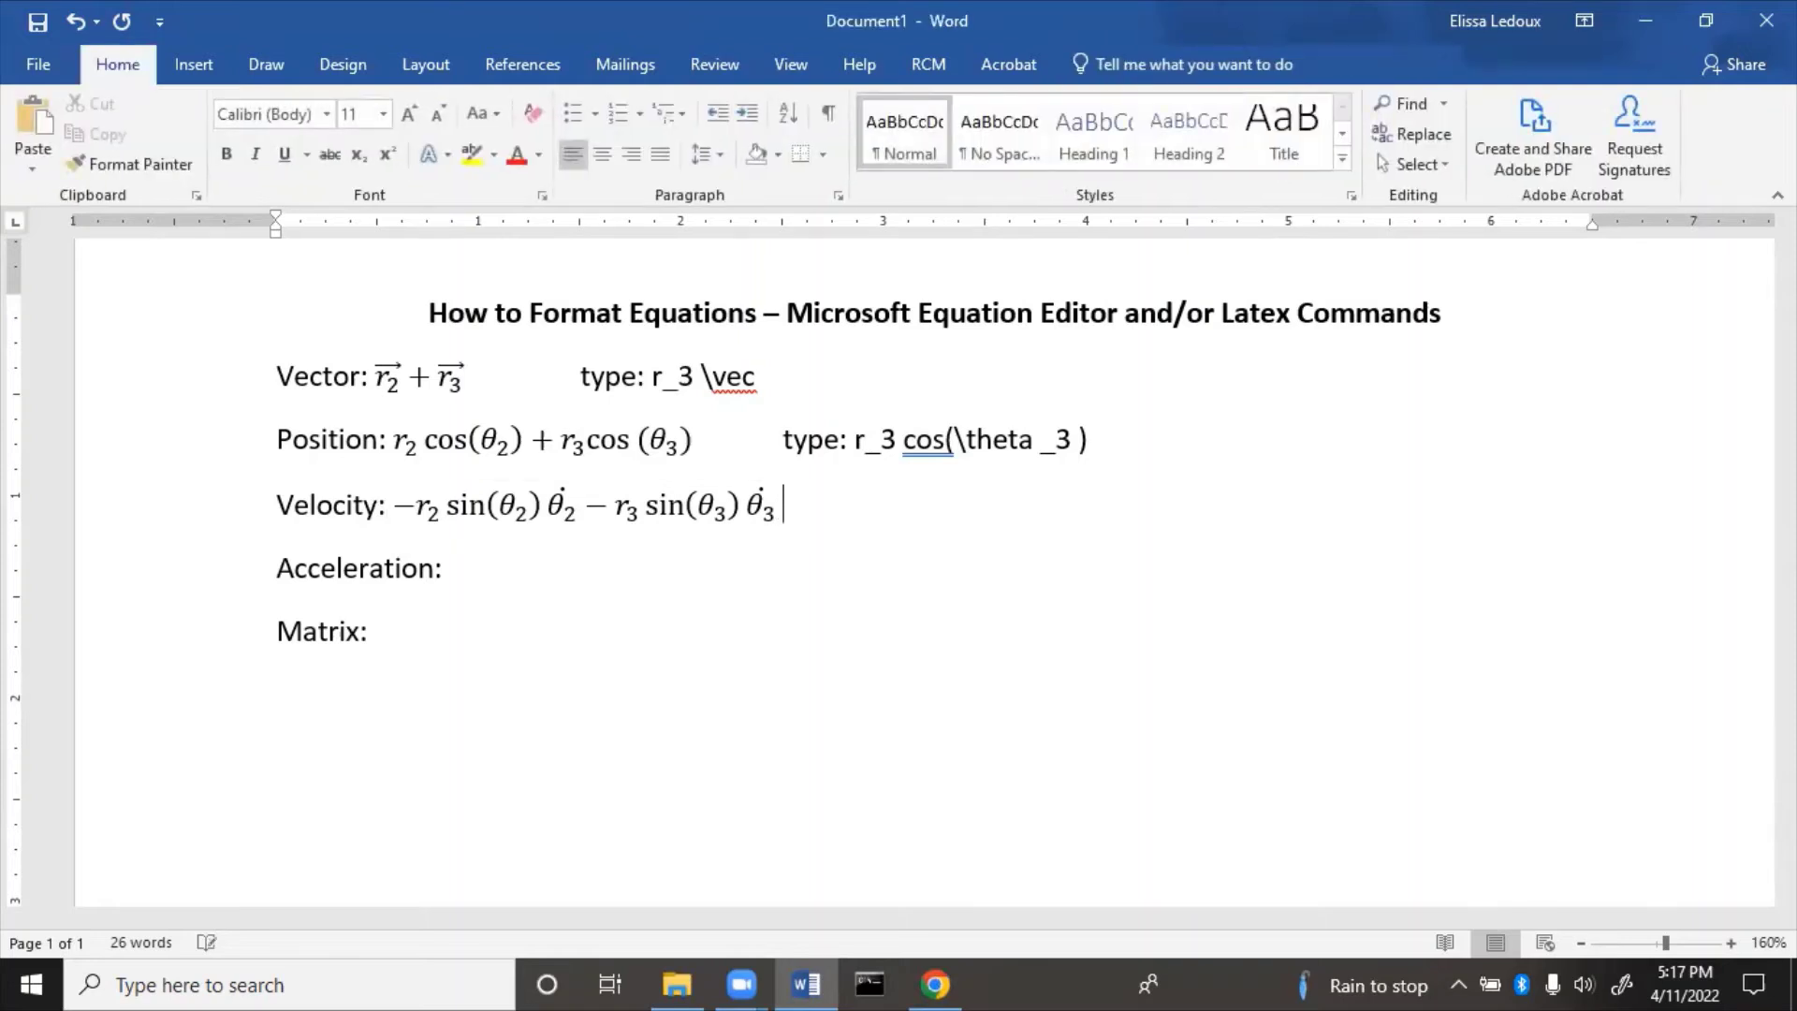
Add the tab-spaced note "type: -r_3 sin(\theta _3 )\theta _3 \dot" after the Velocity equation.
key("Tab")
type("type: -r_3 sin(")
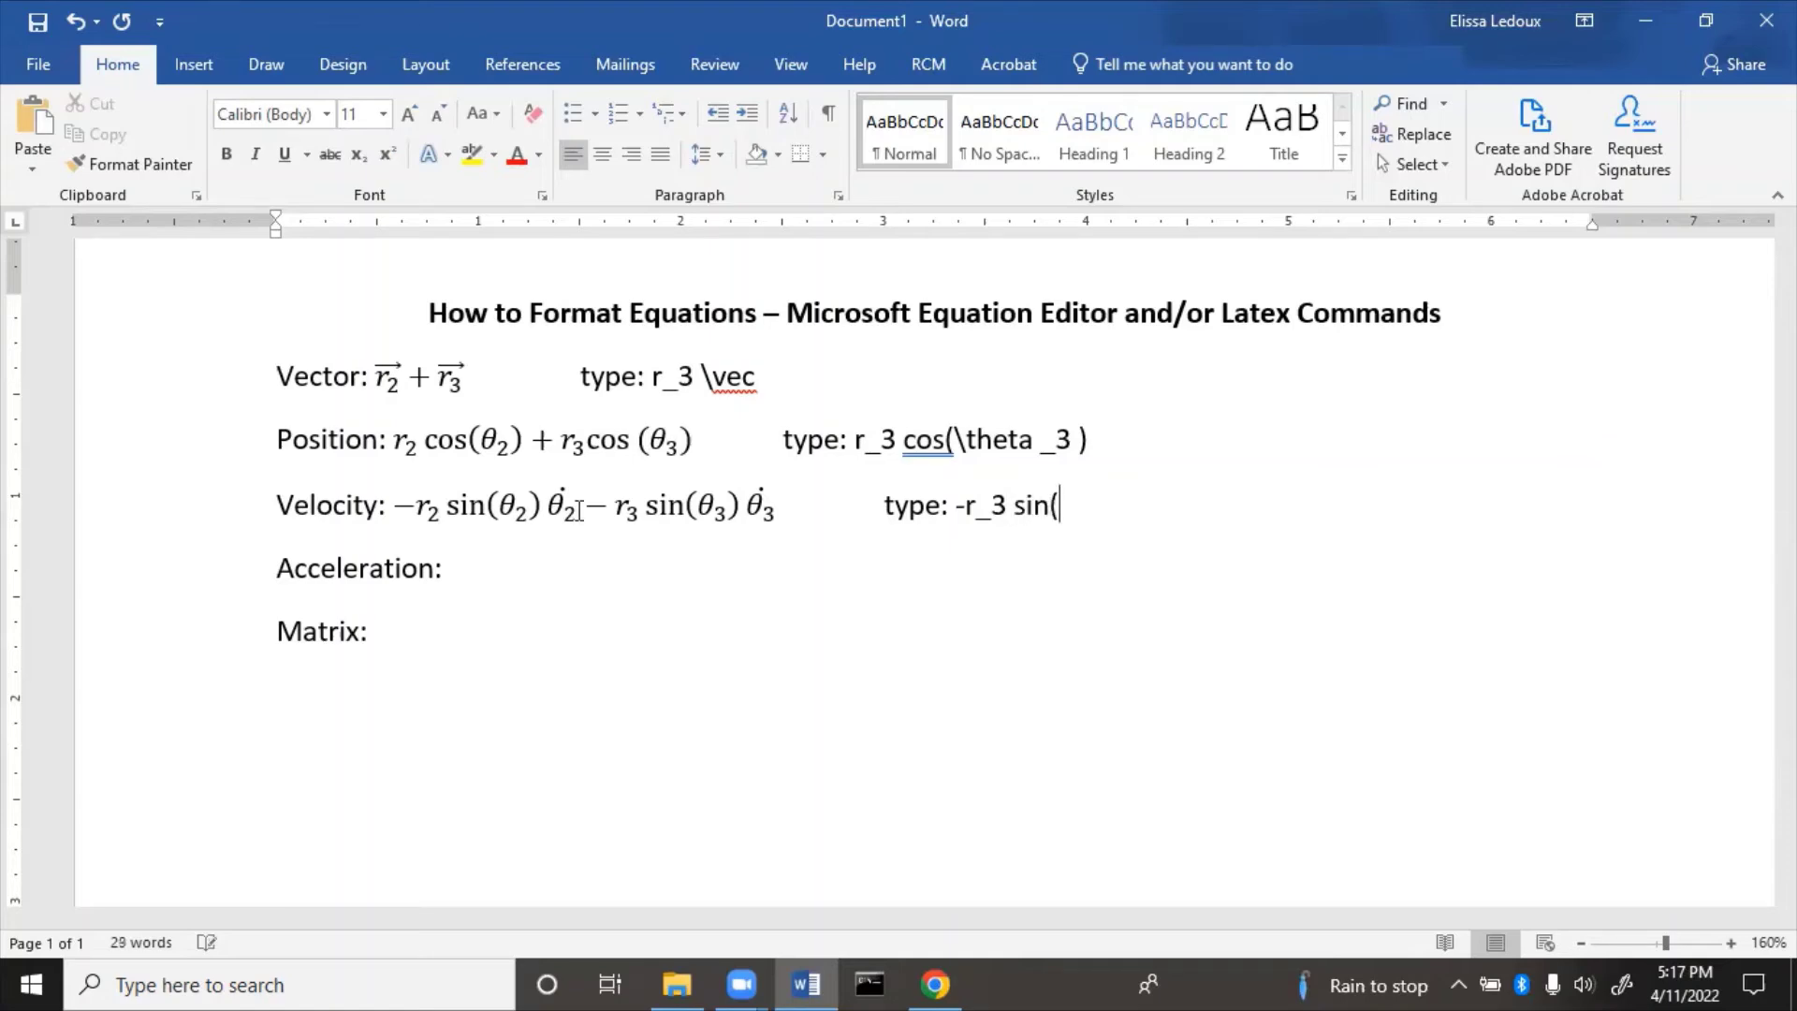
type("\theta _3")
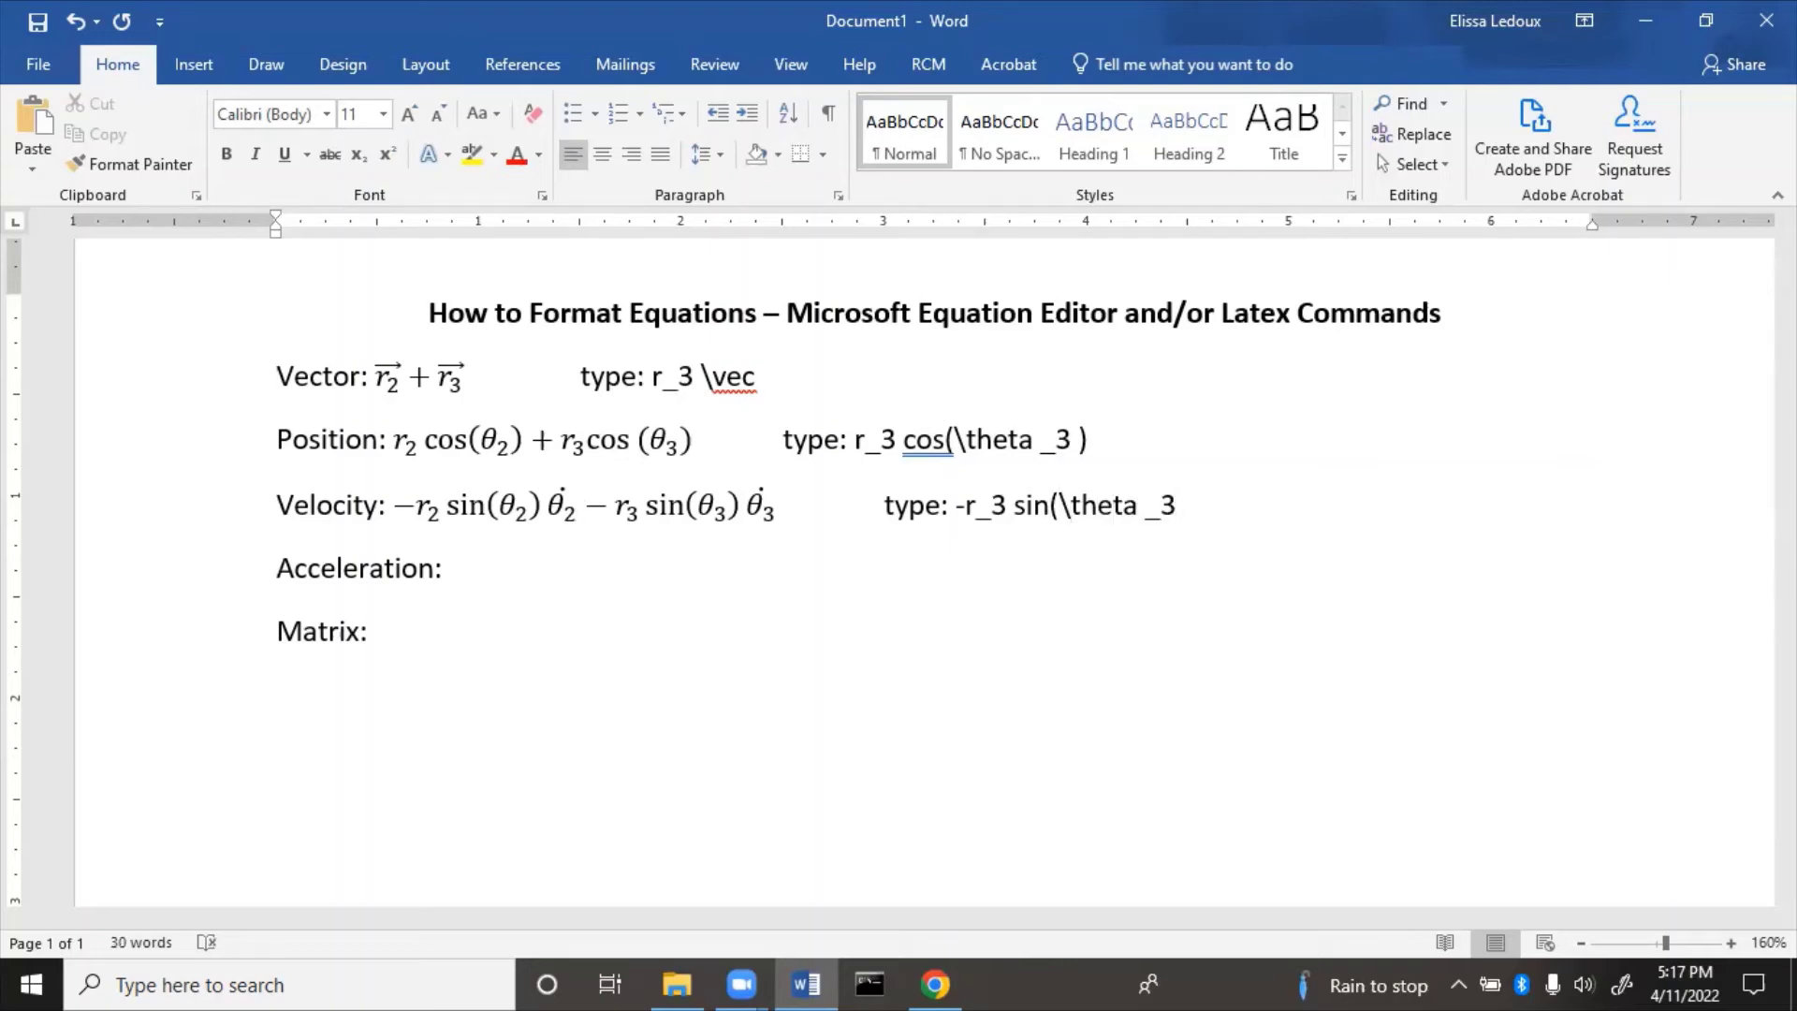
type(" )\\t\theta")
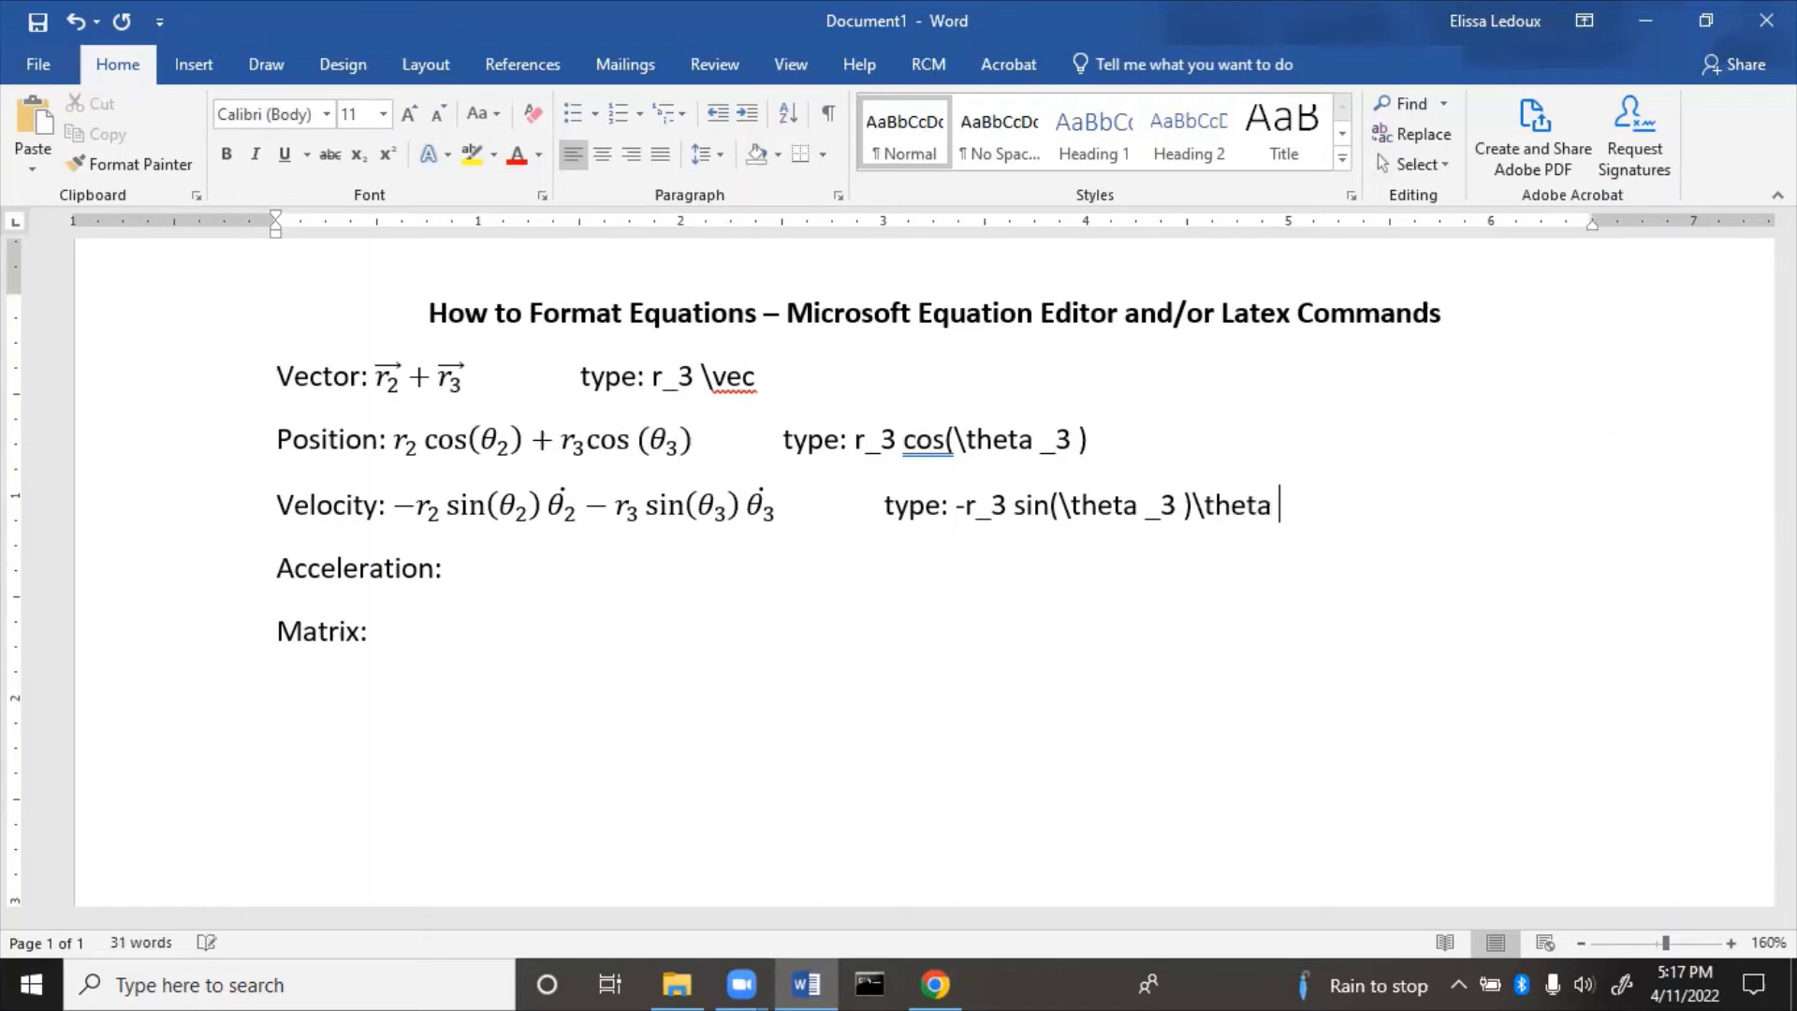
type(" _3 \\dot")
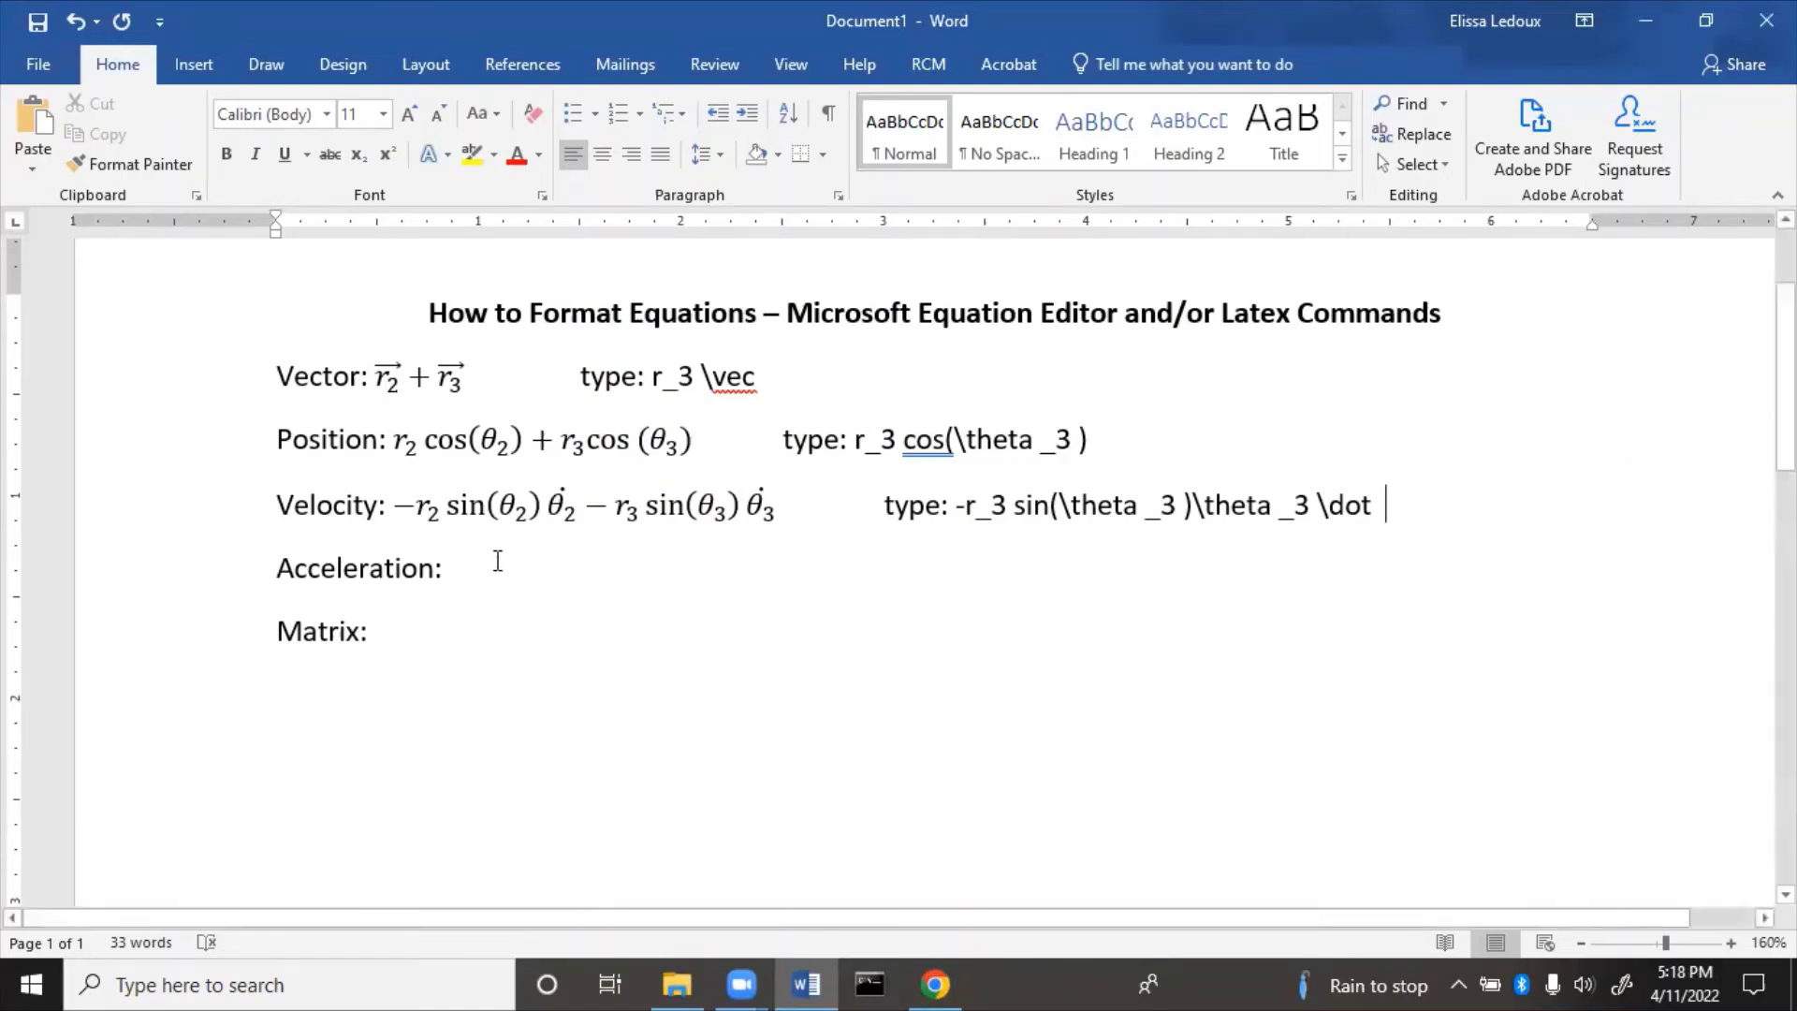
Insert an equation after the Acceleration label with a subscript structure that has θ as the base and 2 as the subscript.
left_click(498, 561)
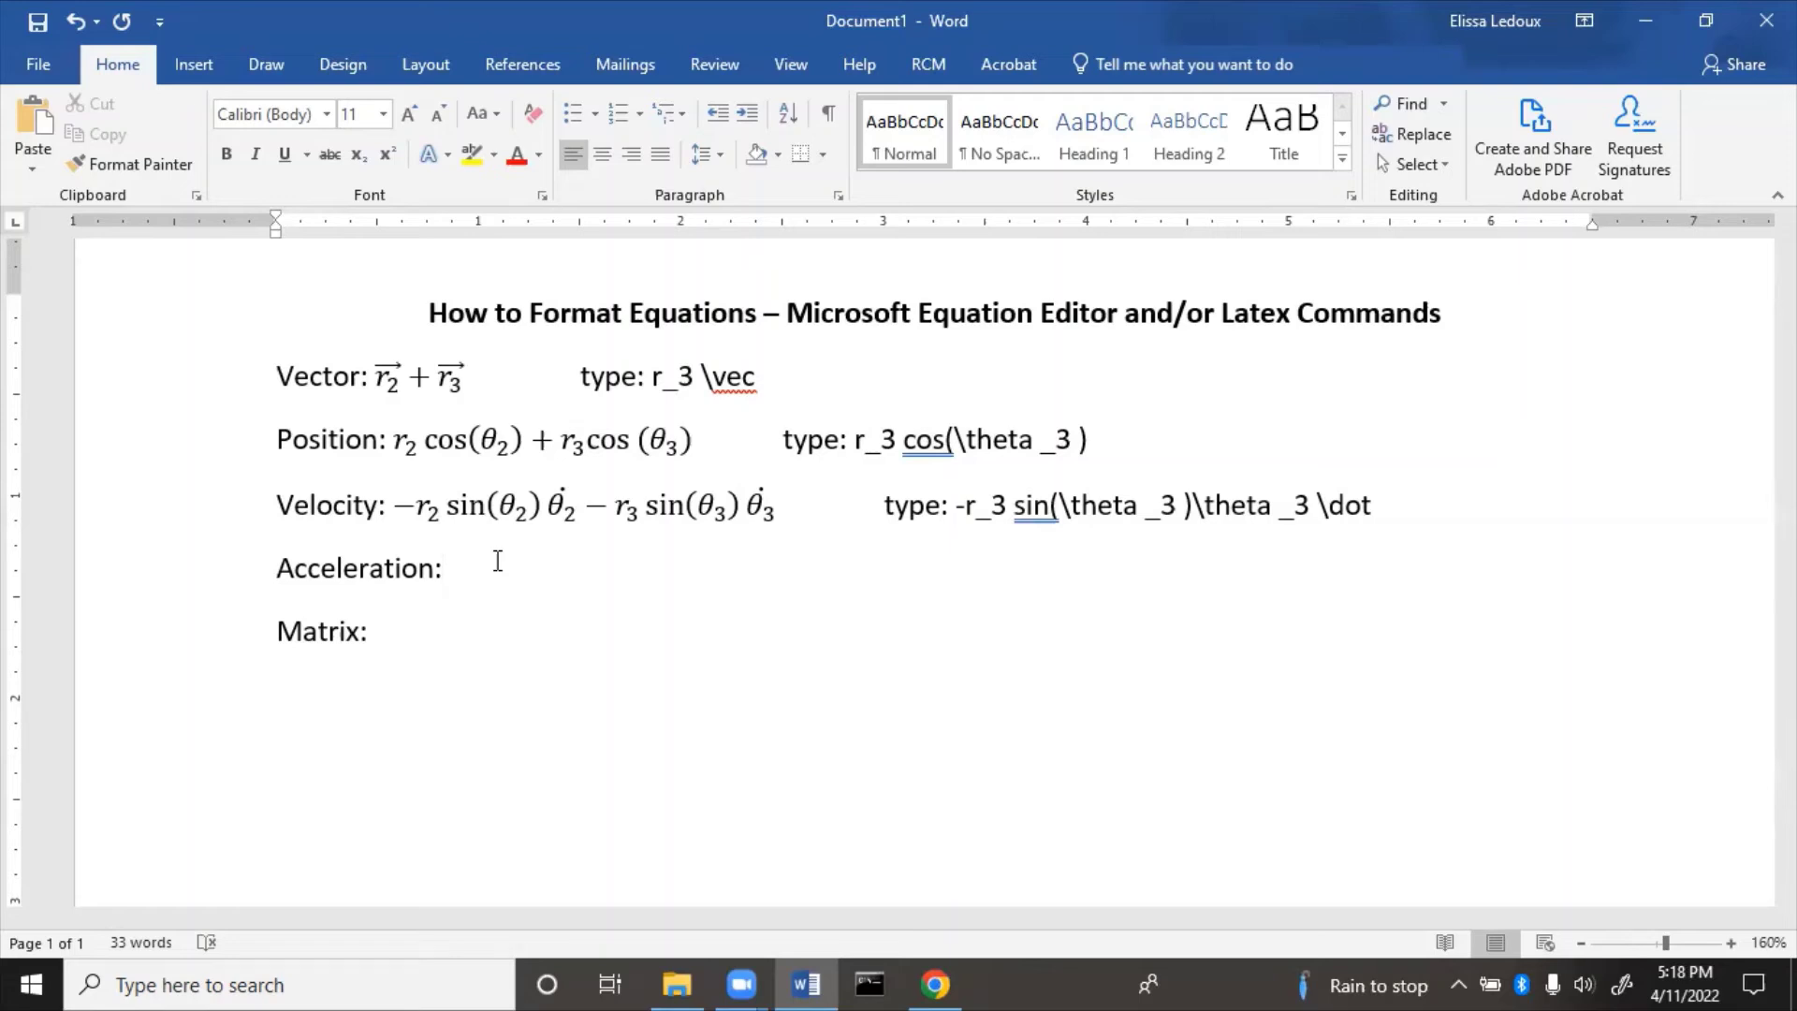
key("alt+equal")
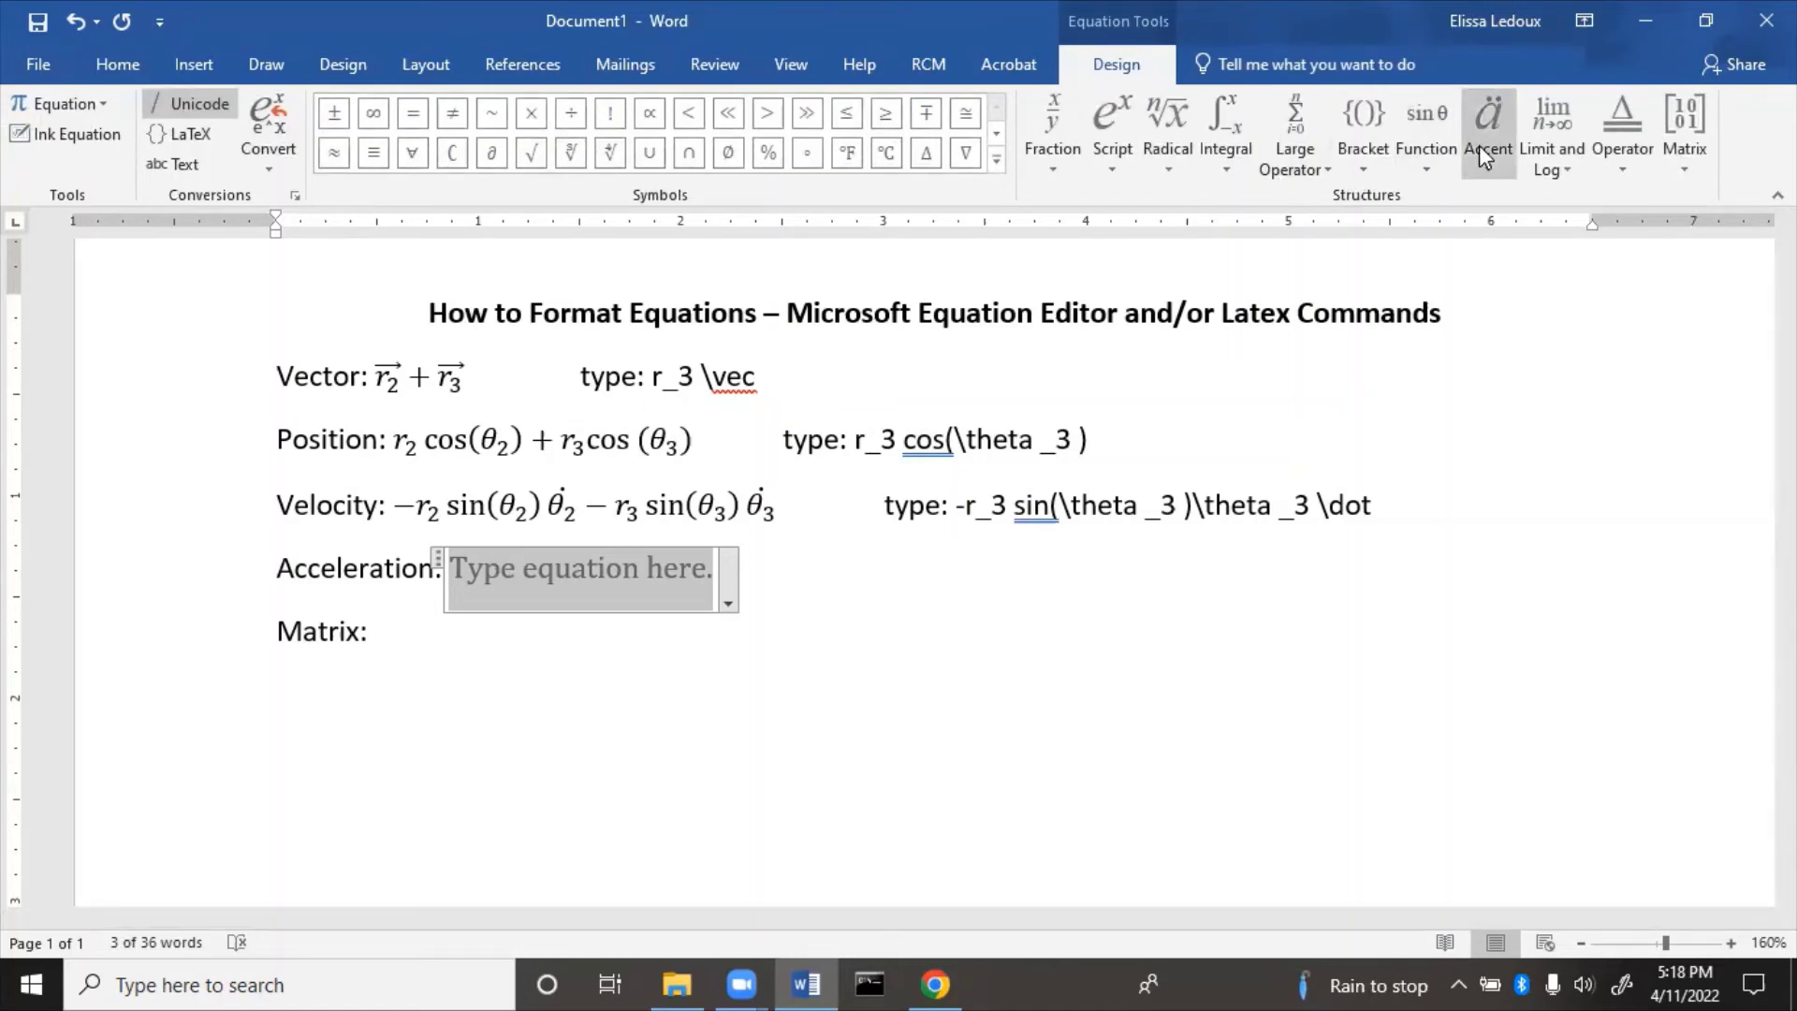
left_click(1108, 169)
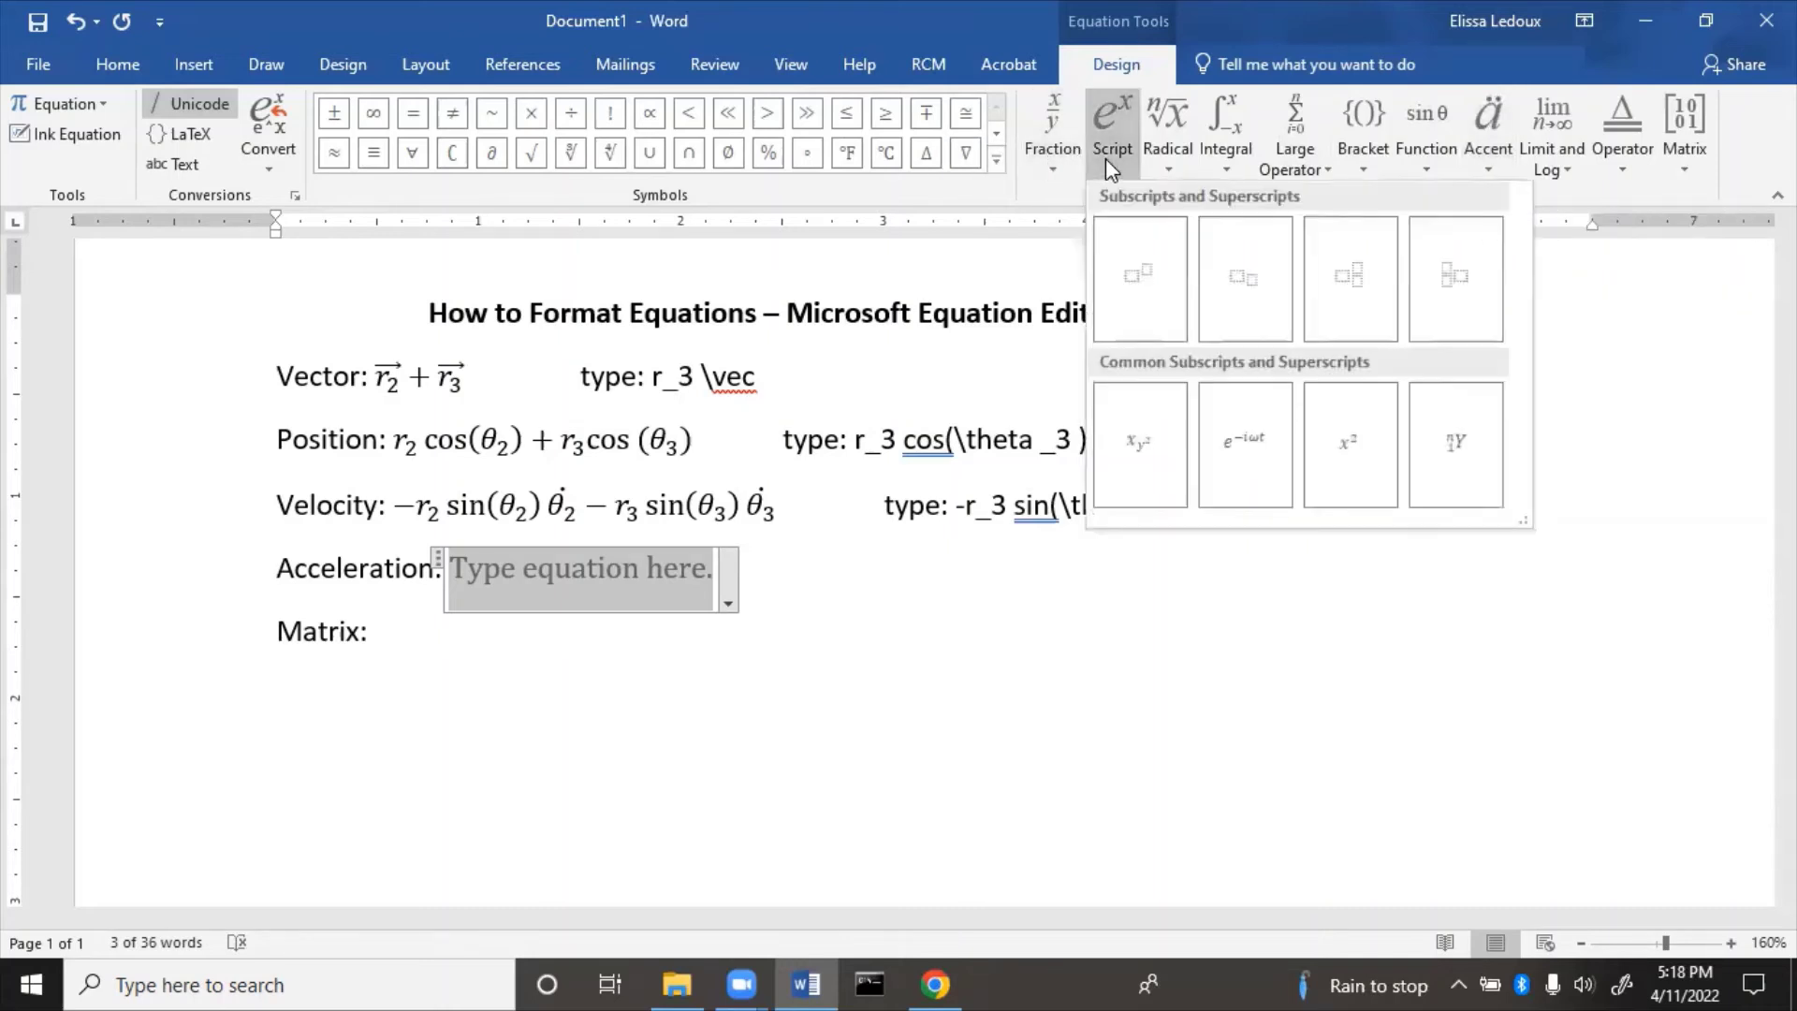
left_click(1243, 301)
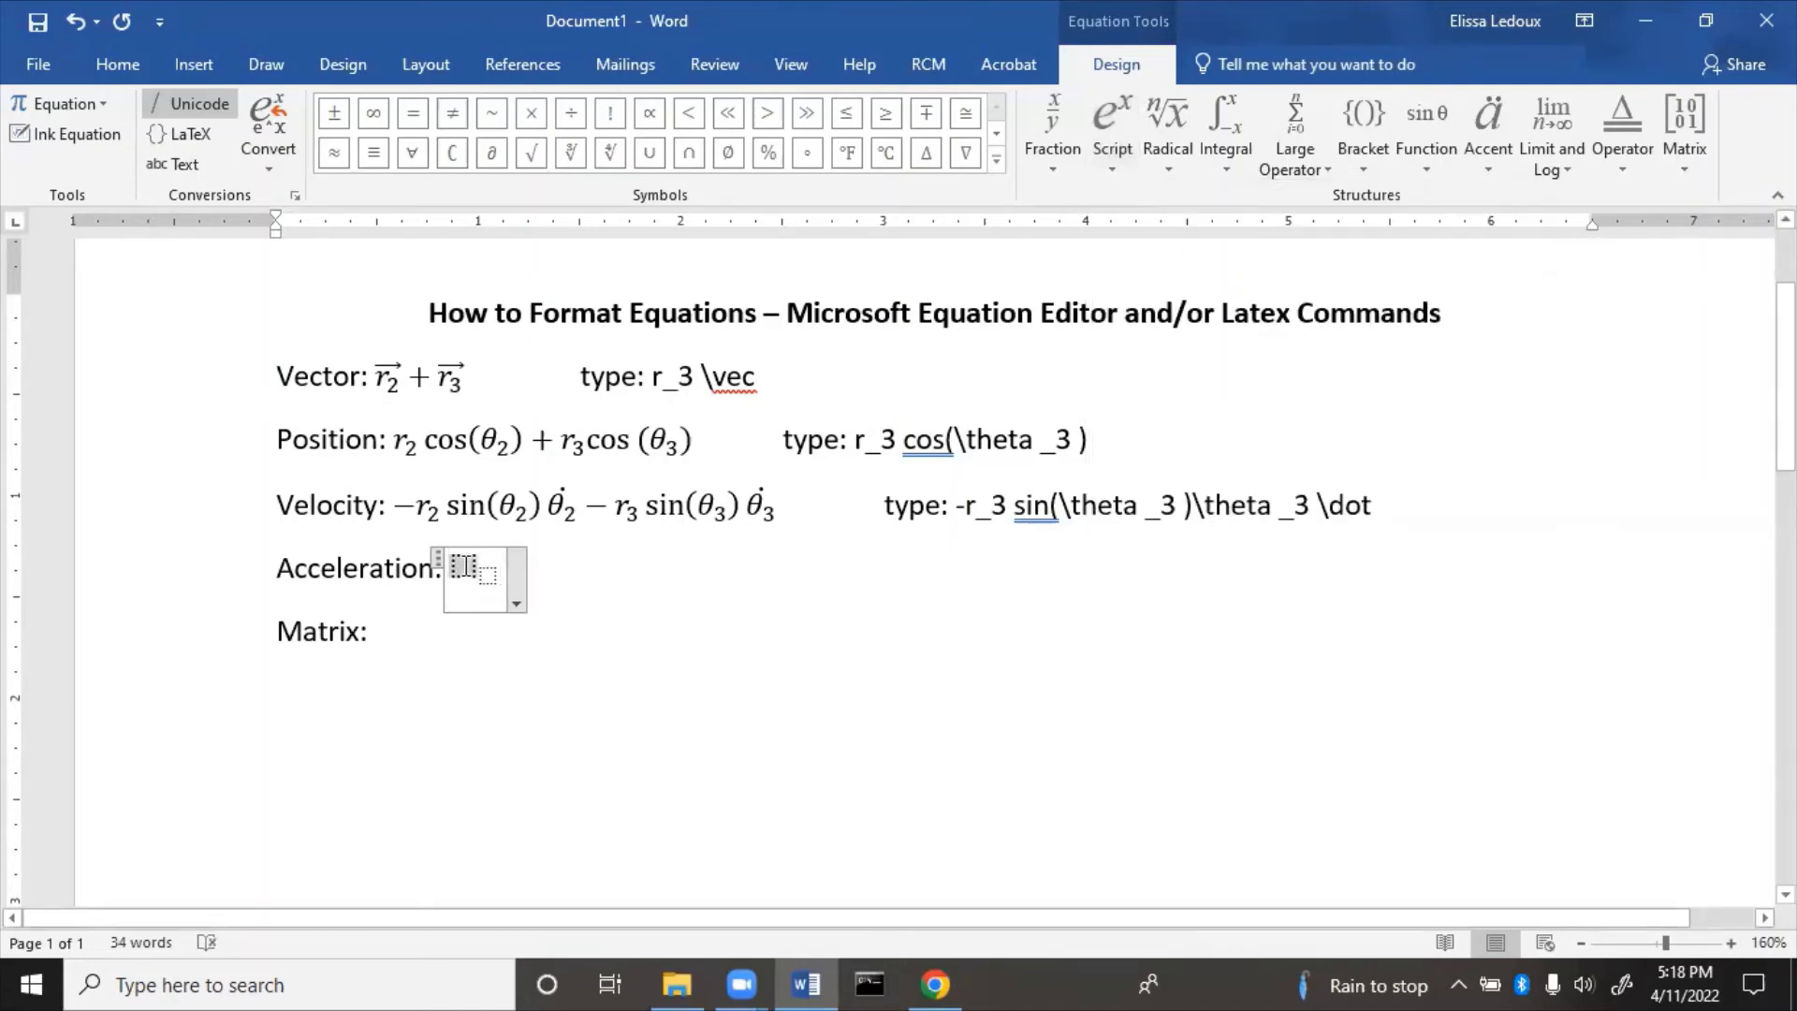
left_click(998, 161)
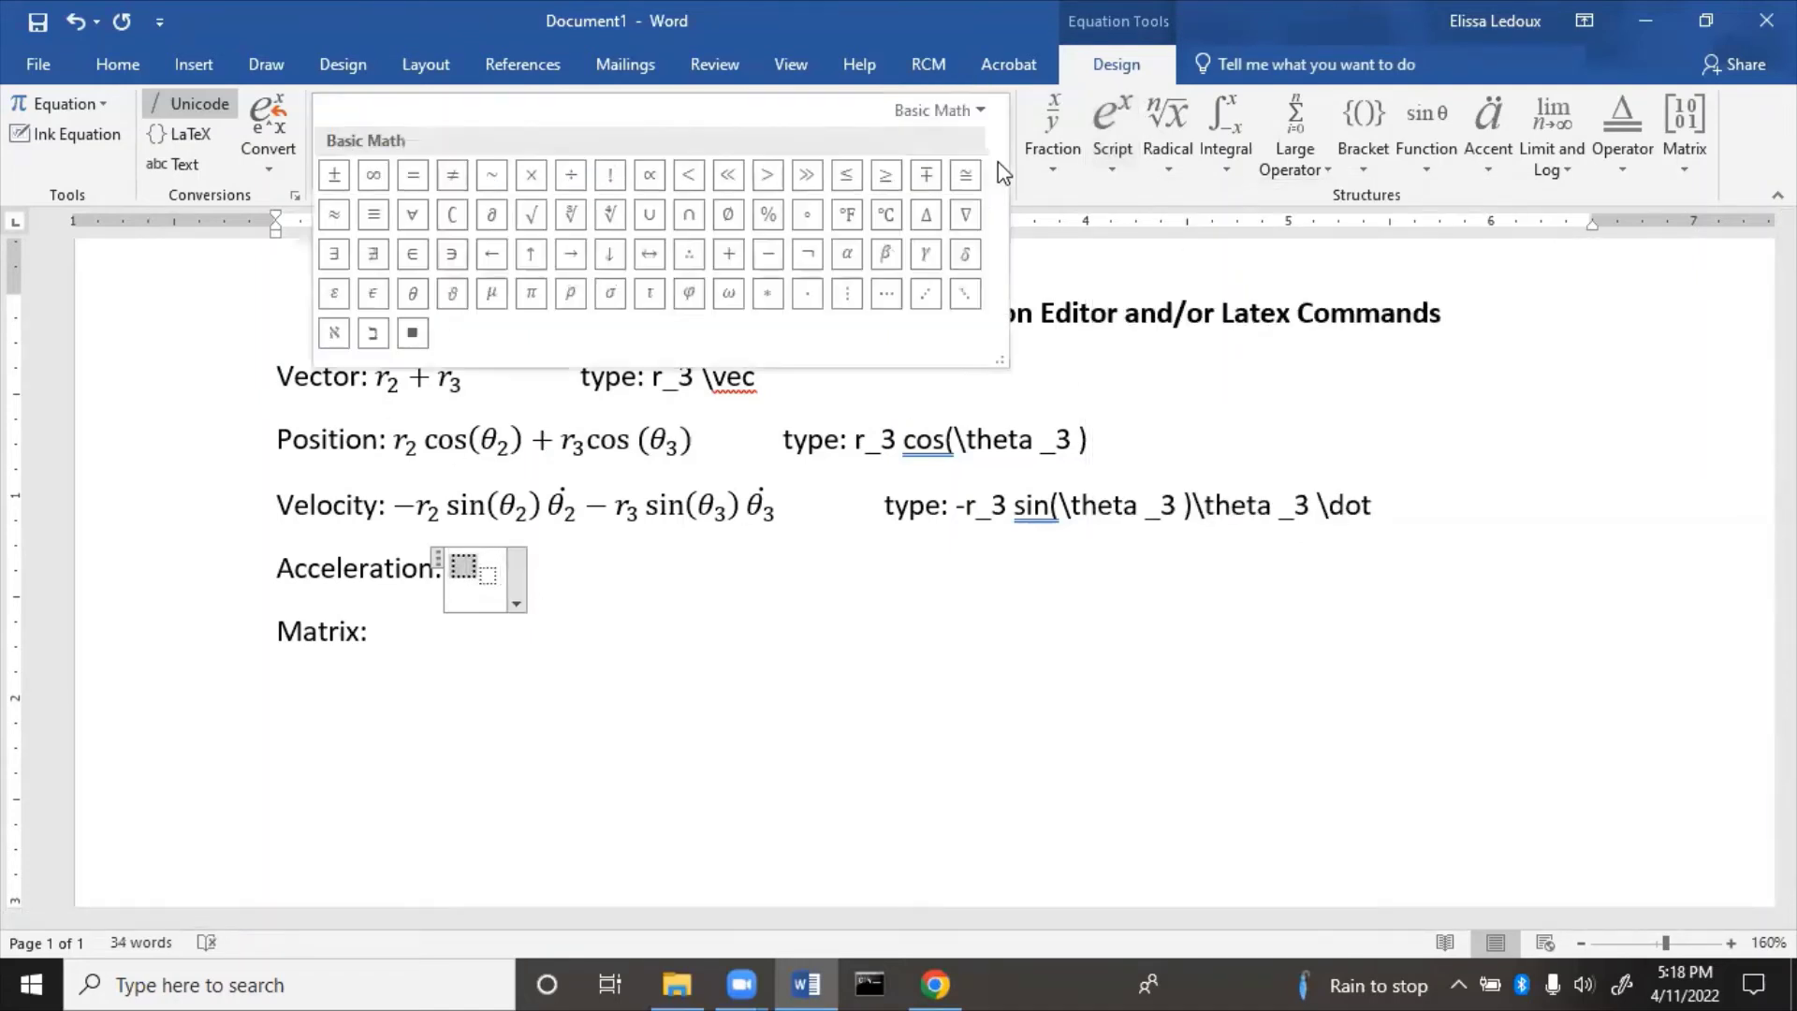
left_click(413, 293)
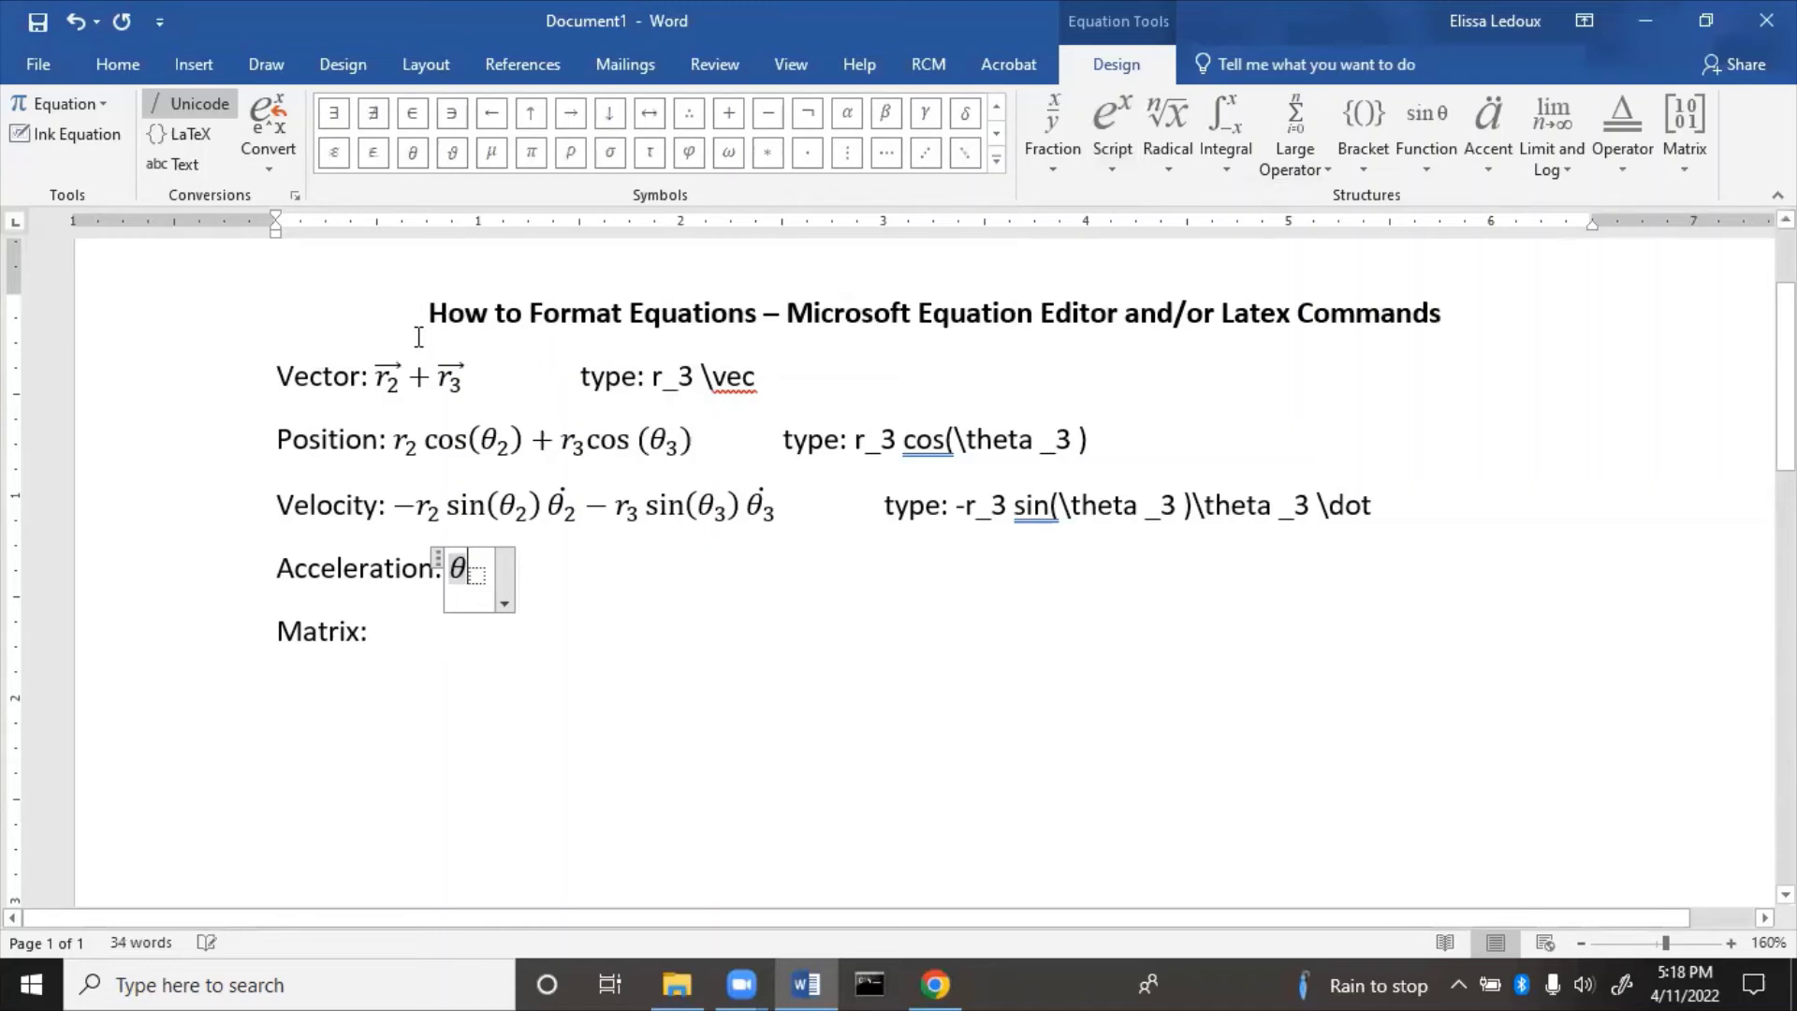
left_click(477, 574)
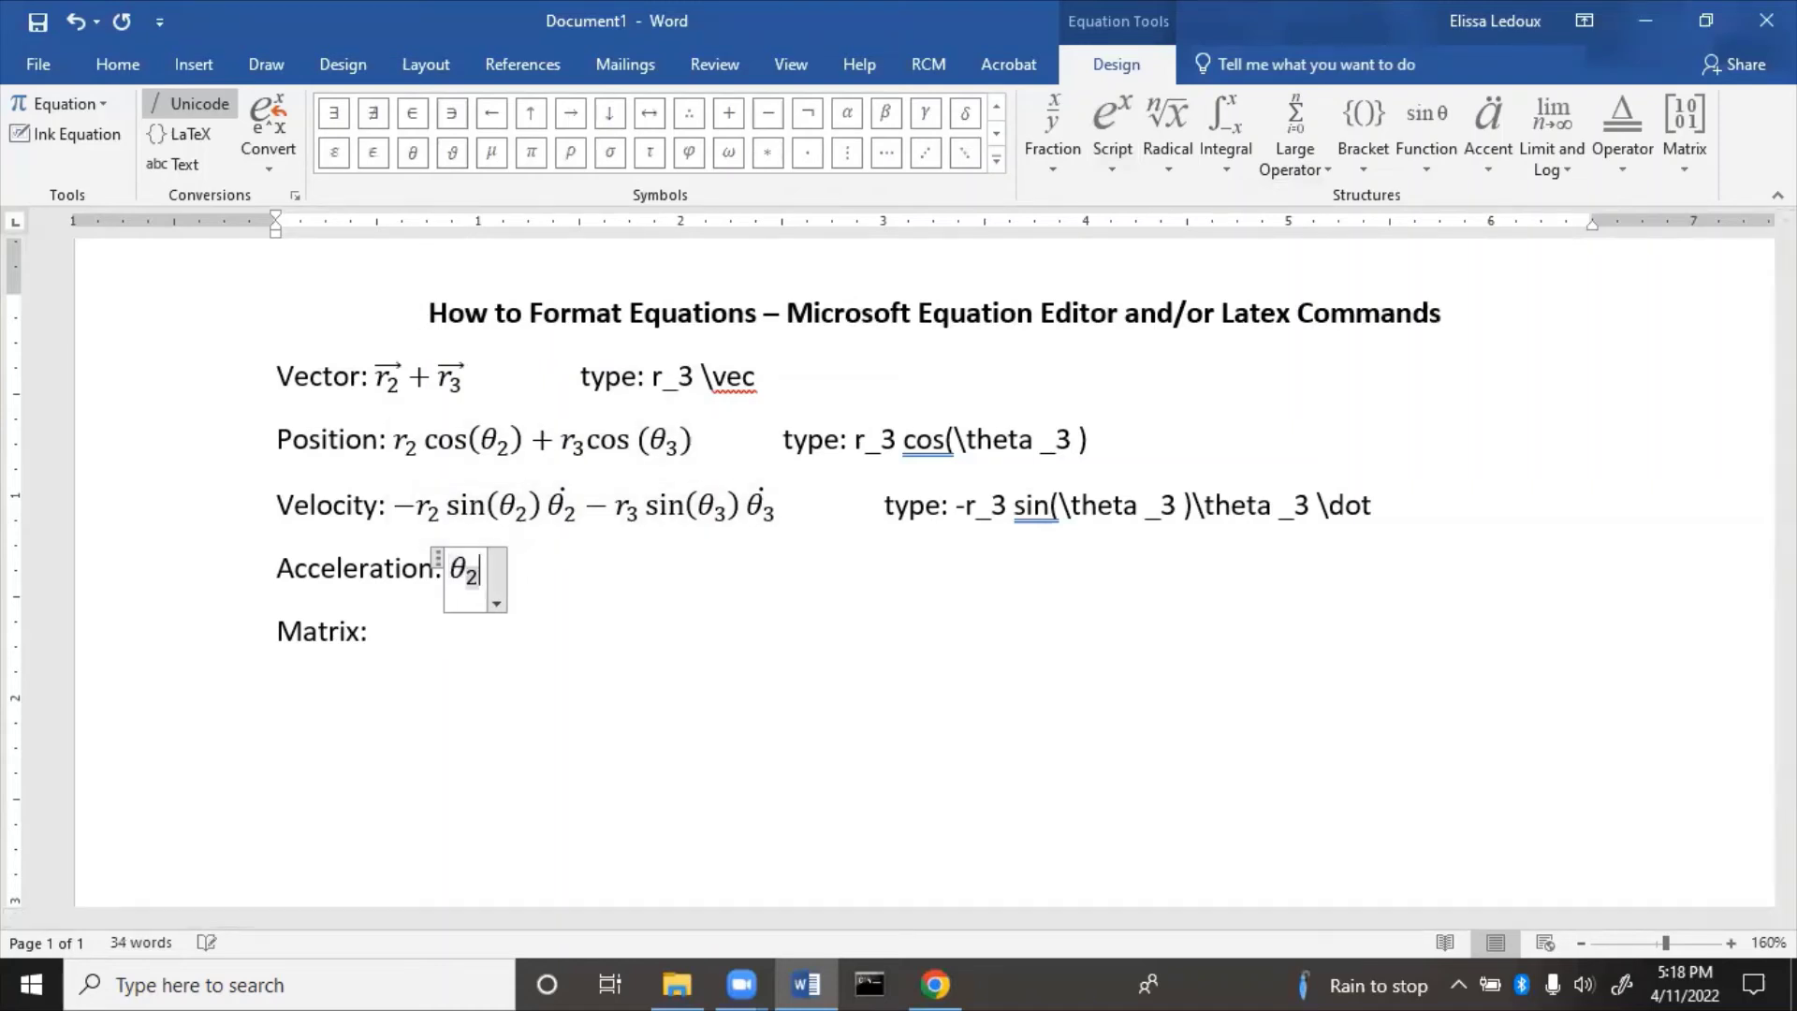
type("2")
Apply a double-dot accent over the whole θ₂ term in the Acceleration equation.
triple_click(481, 572)
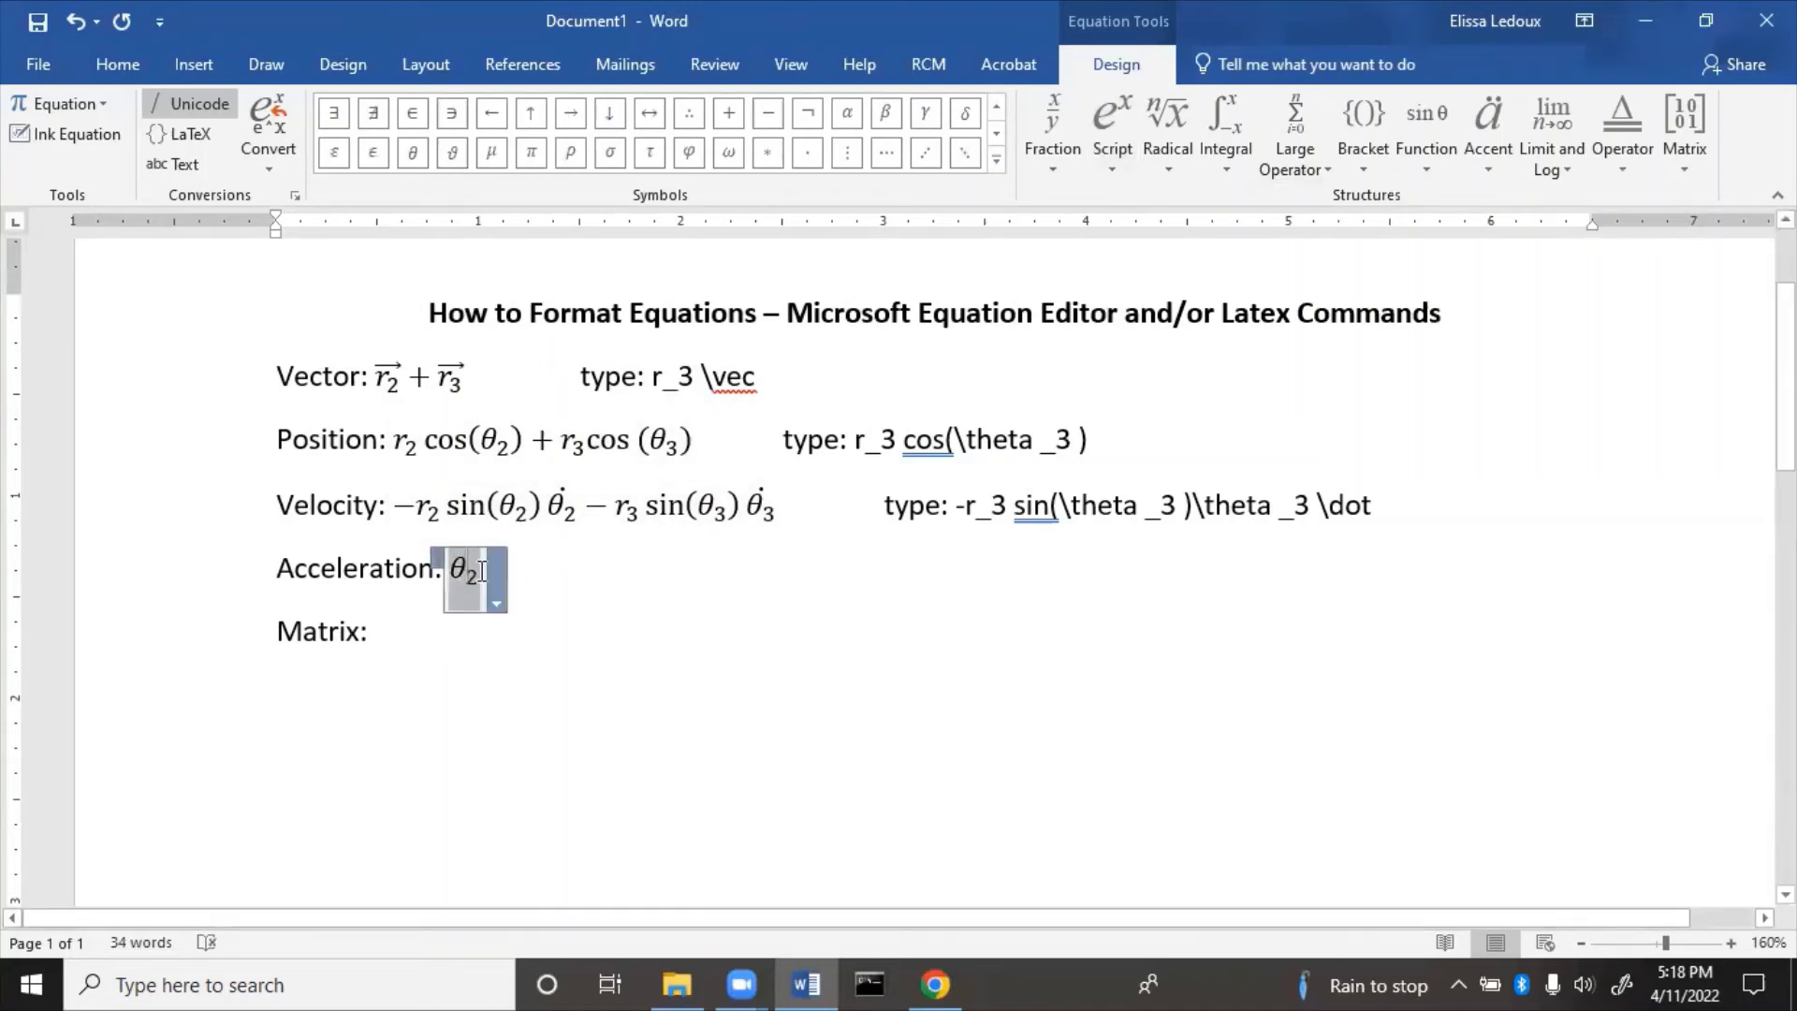
left_click(1488, 170)
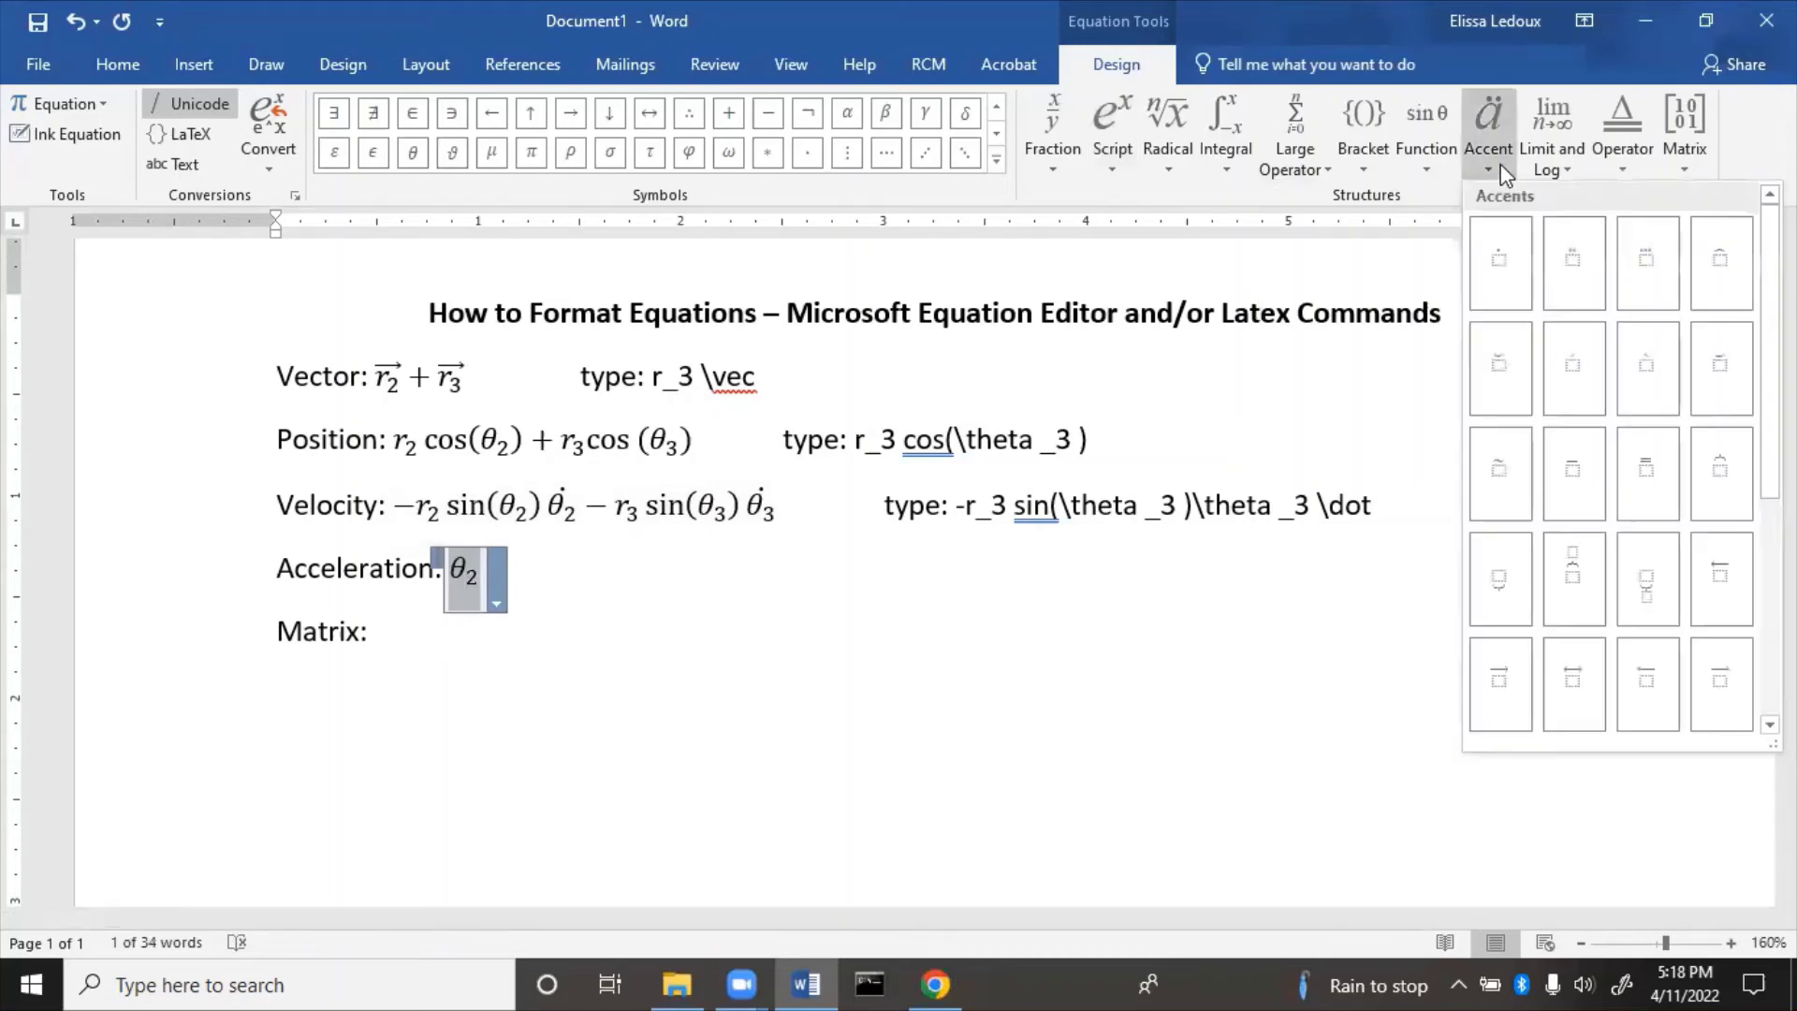
left_click(1565, 246)
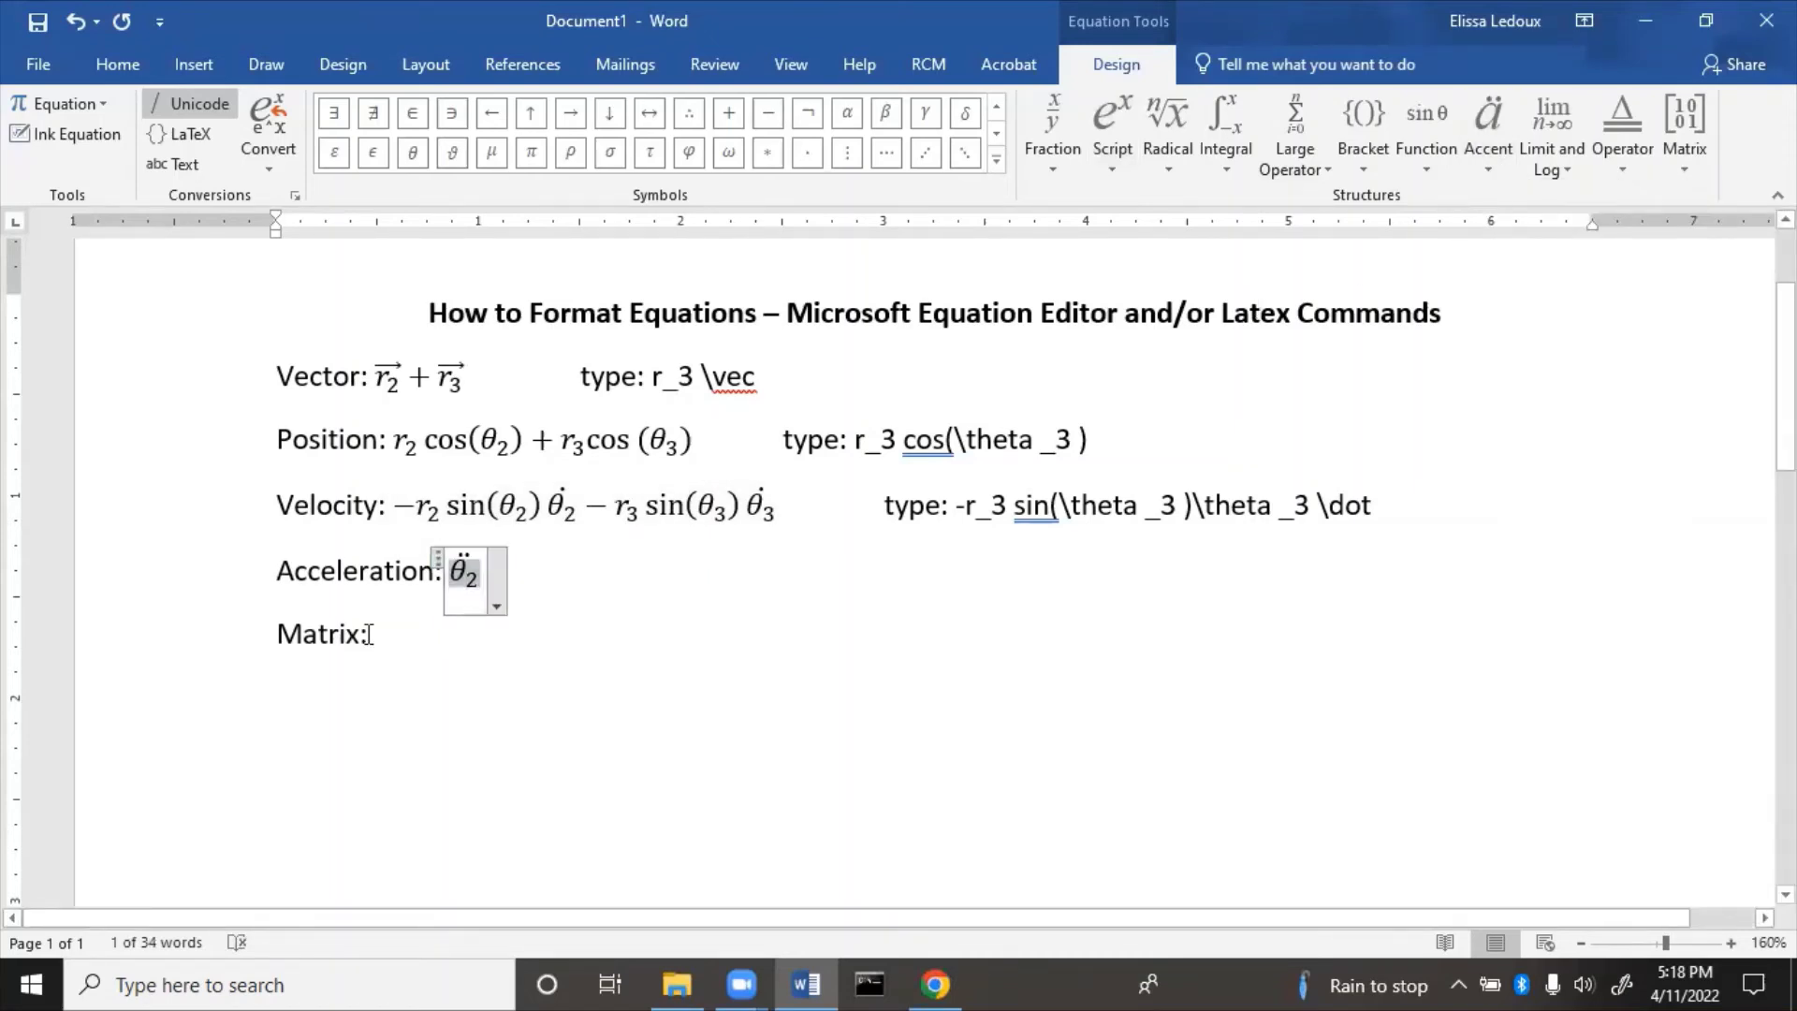
Extend the Acceleration equation with "or" and a double-dotted θ₃ using the text commands \theta_3 and \ddot.
left_click(478, 578)
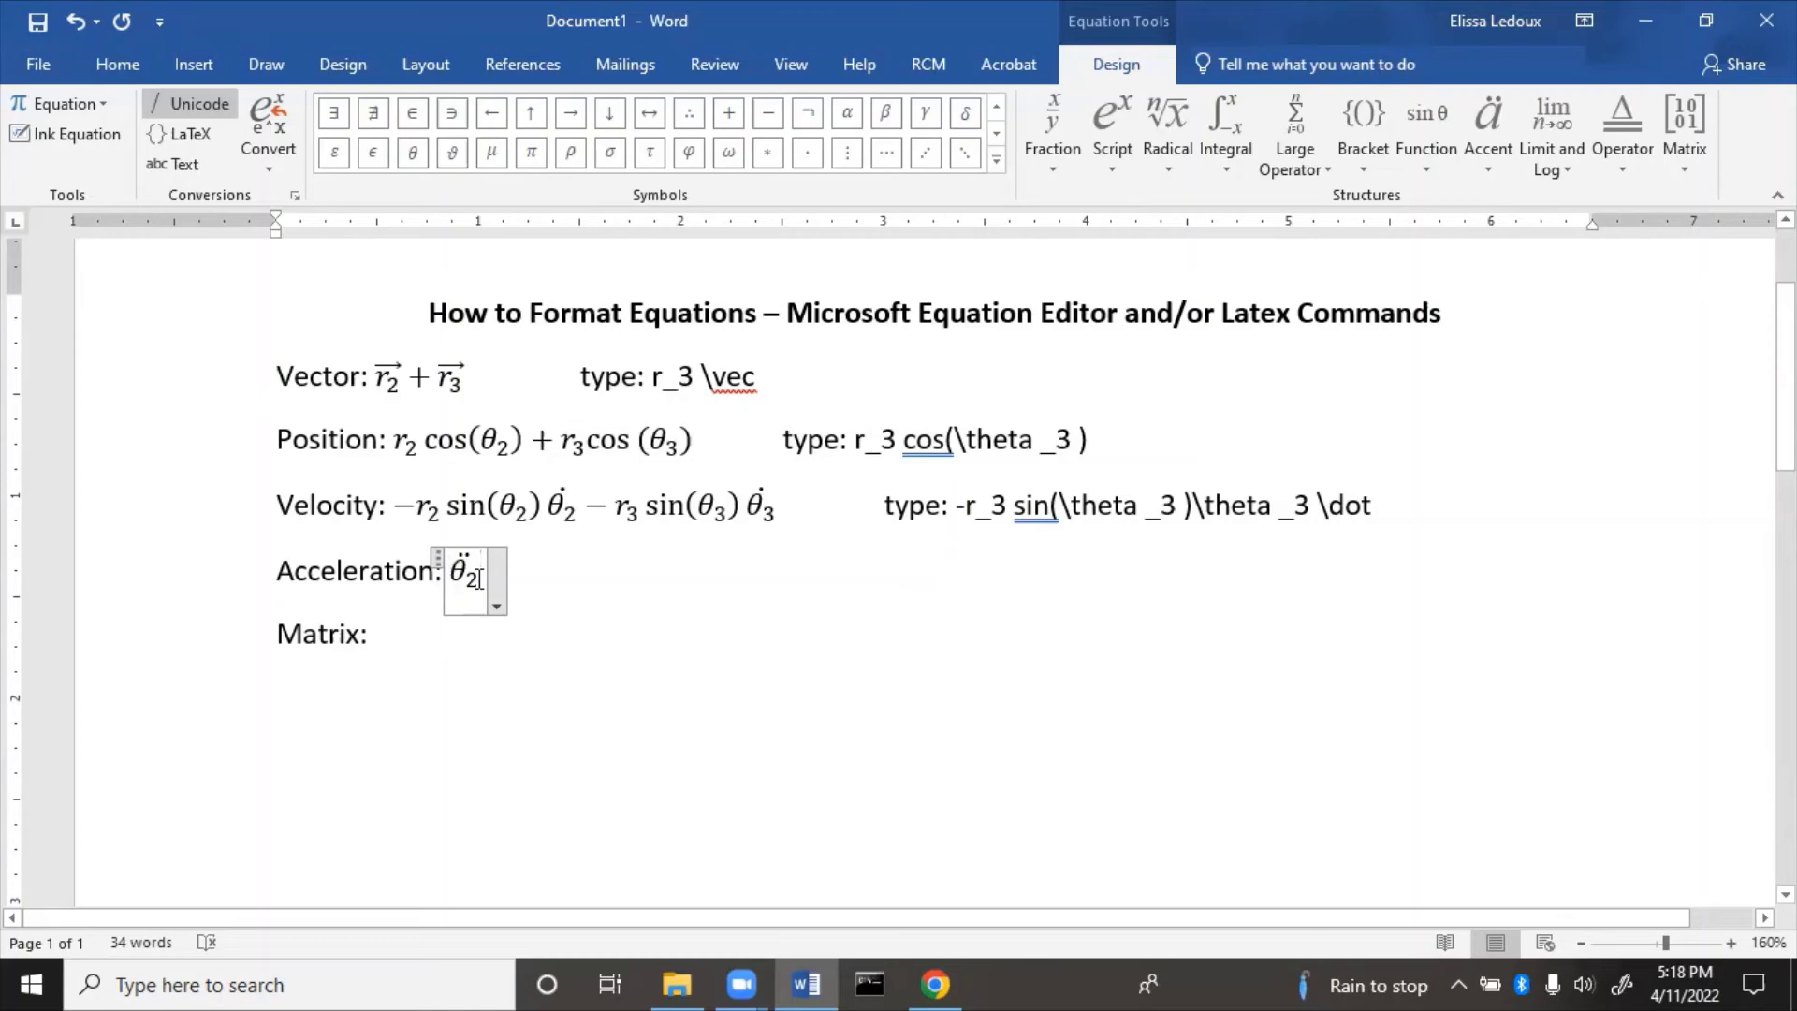
type("or ")
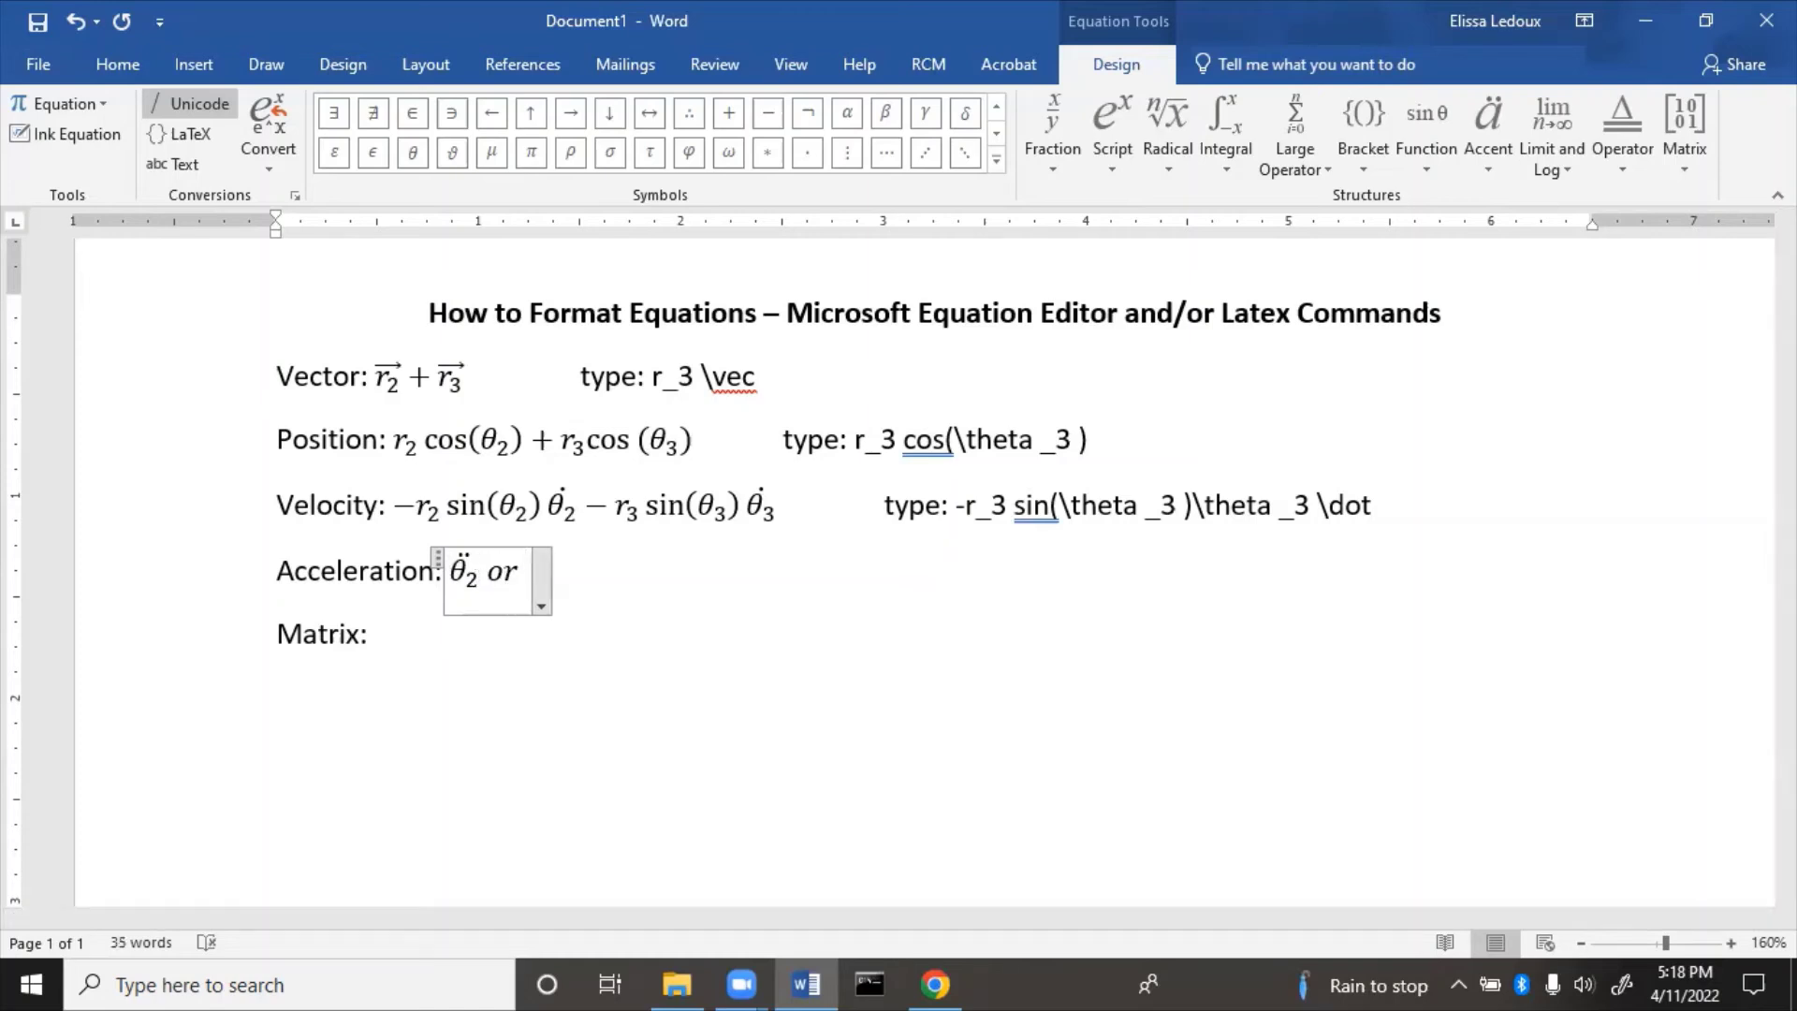
type("\\thet")
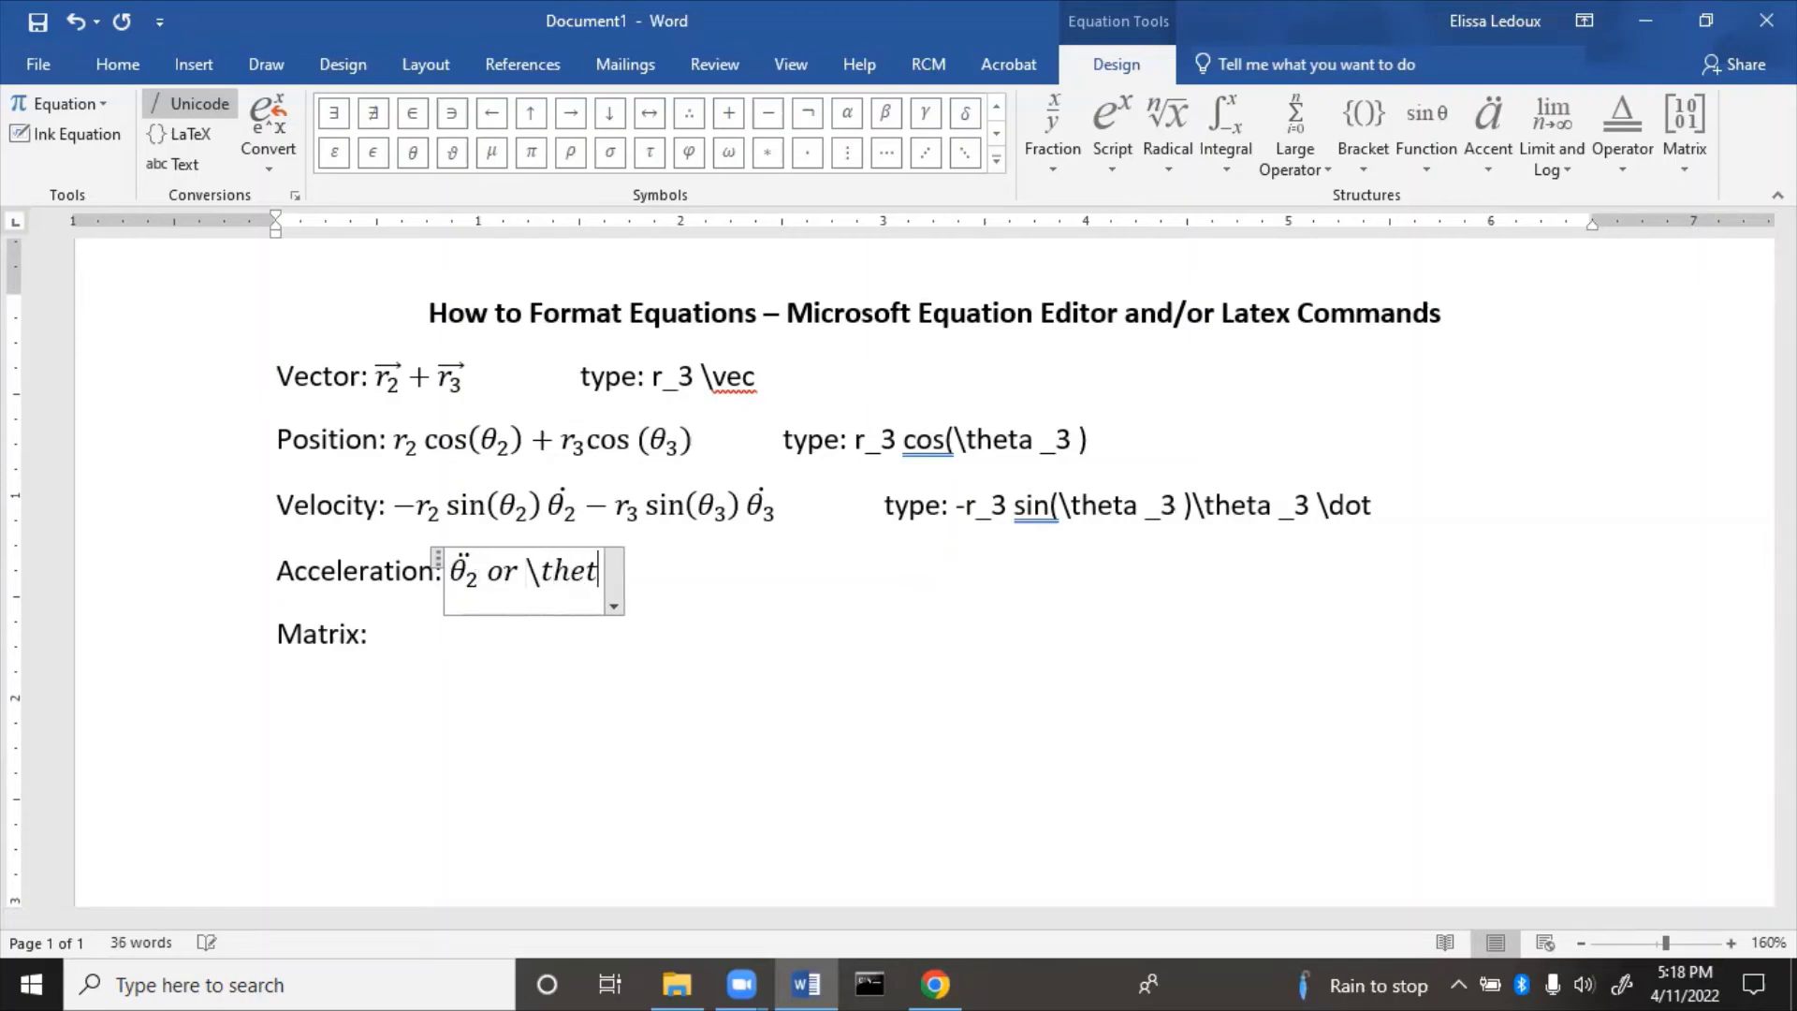
type("a_3")
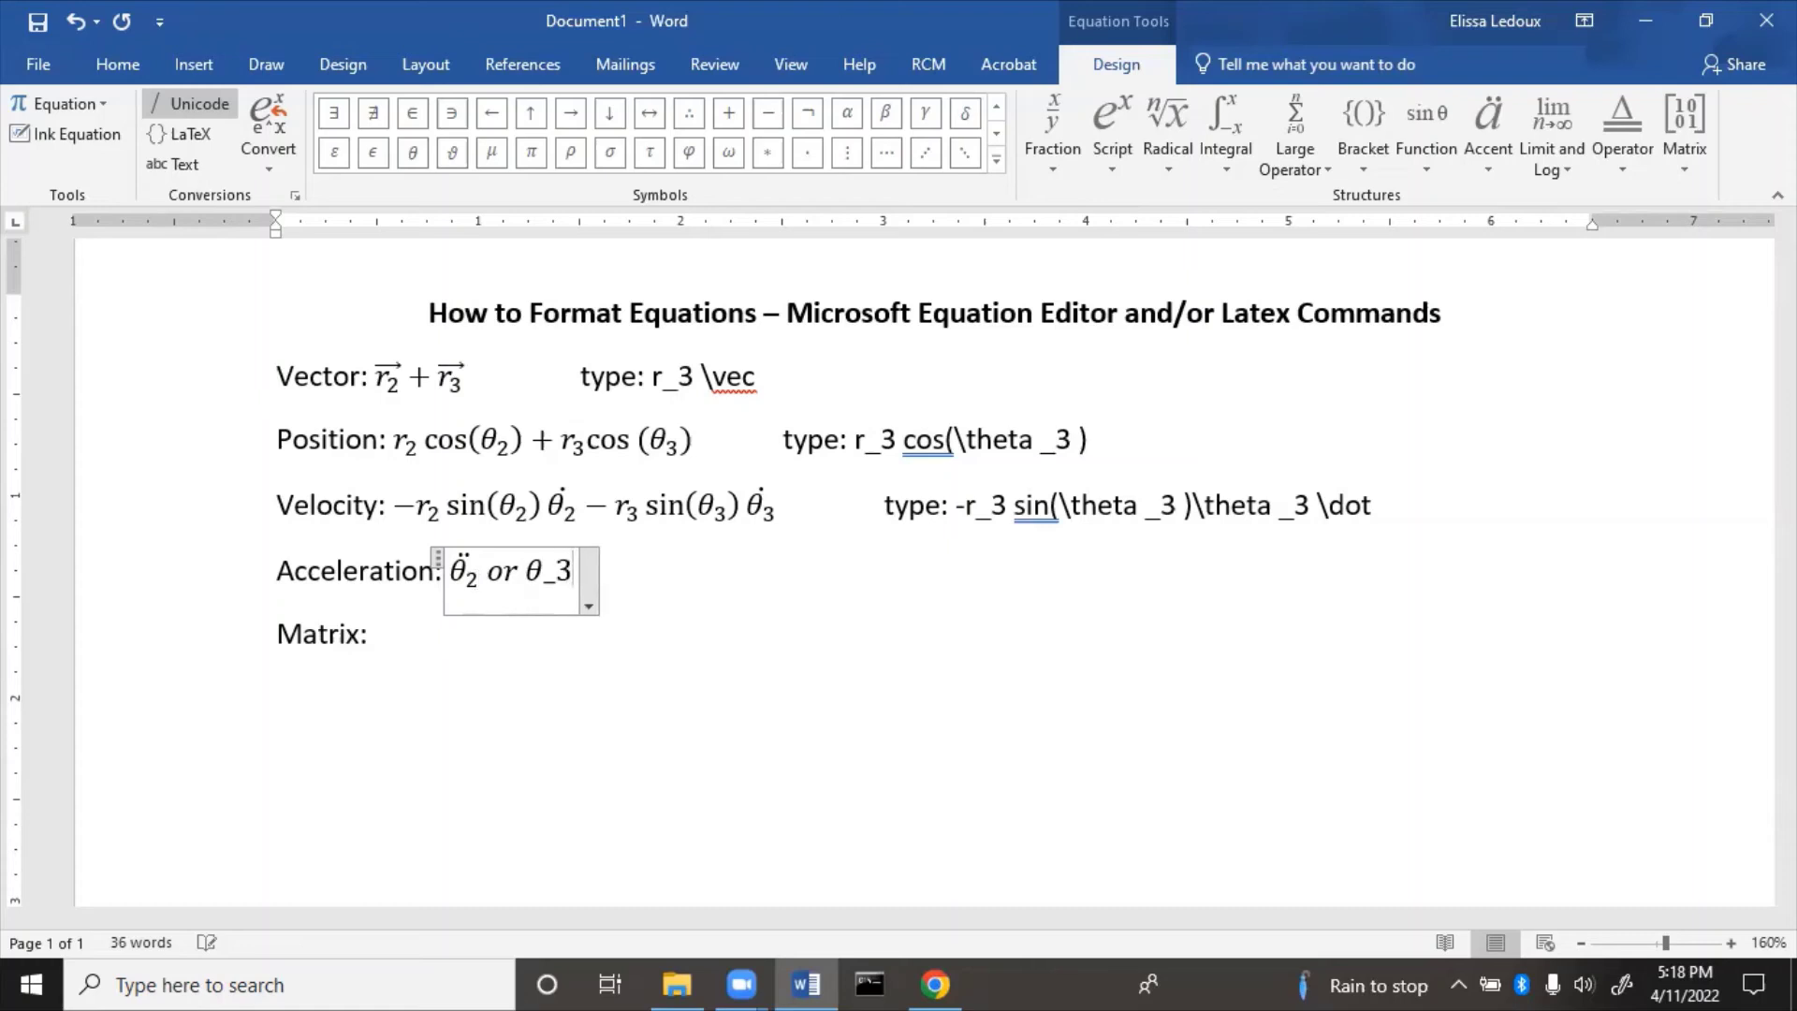
key("space")
type("\\ddo")
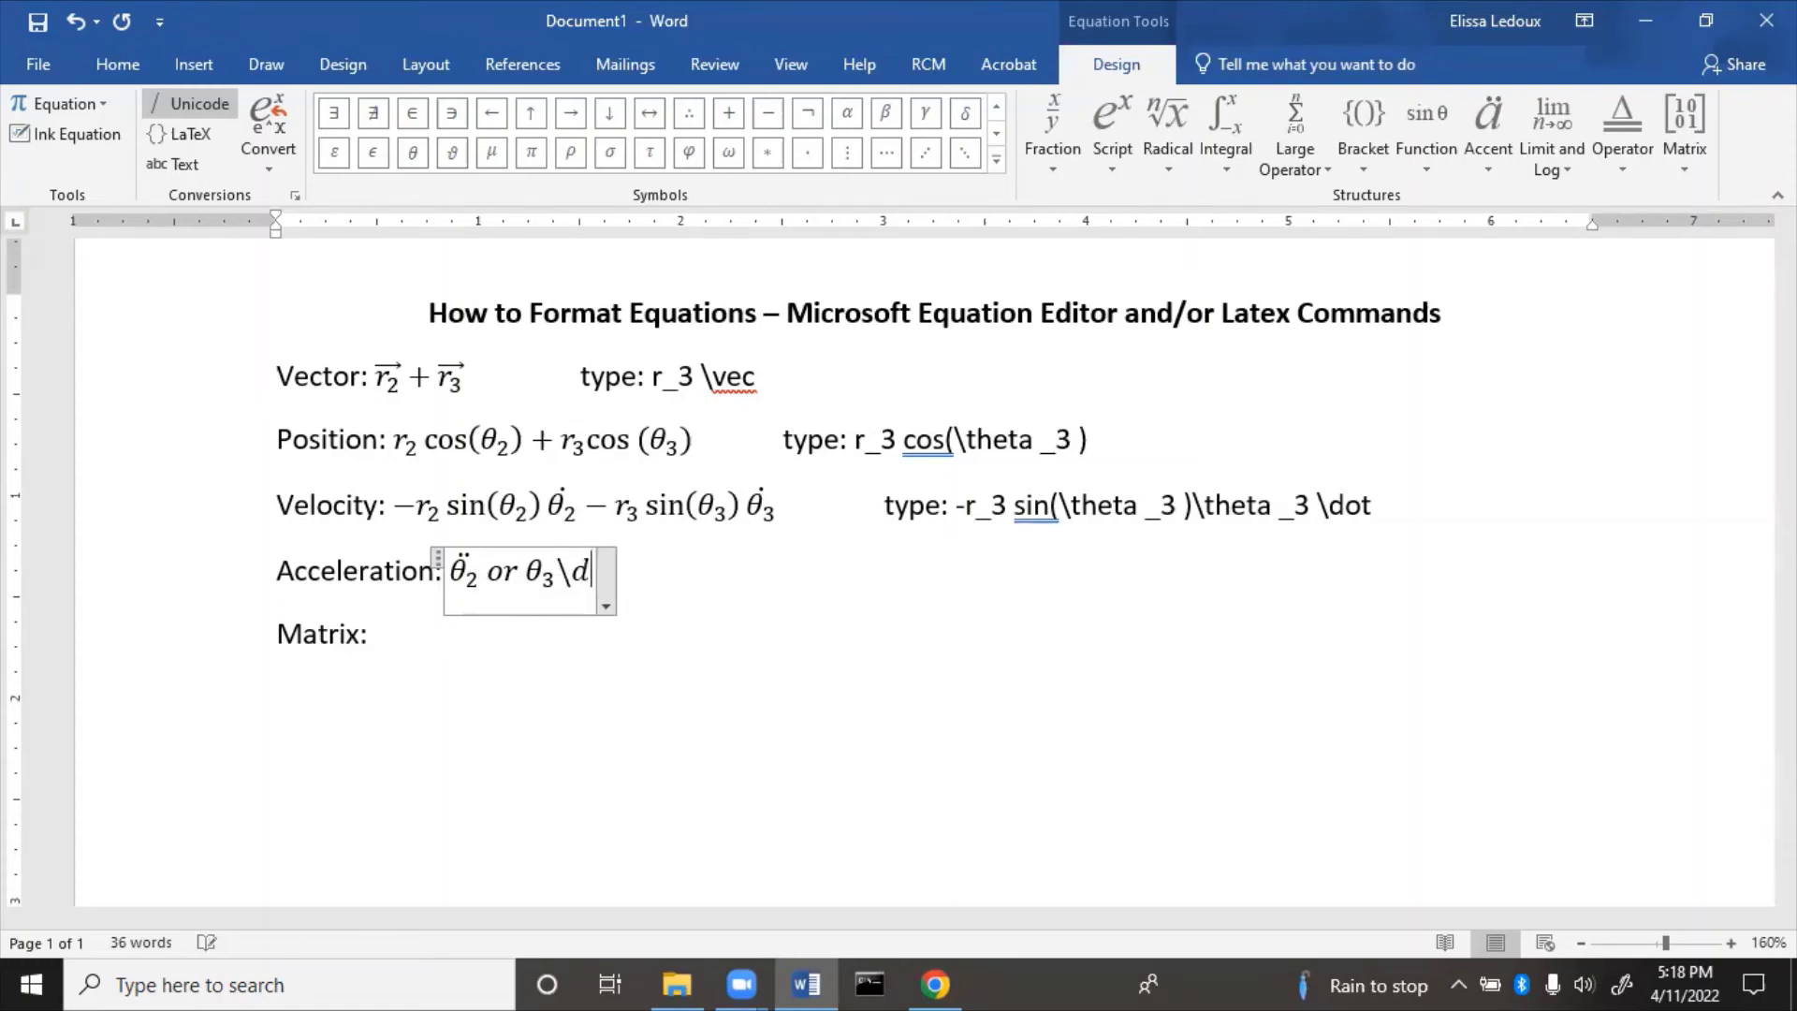
type("t")
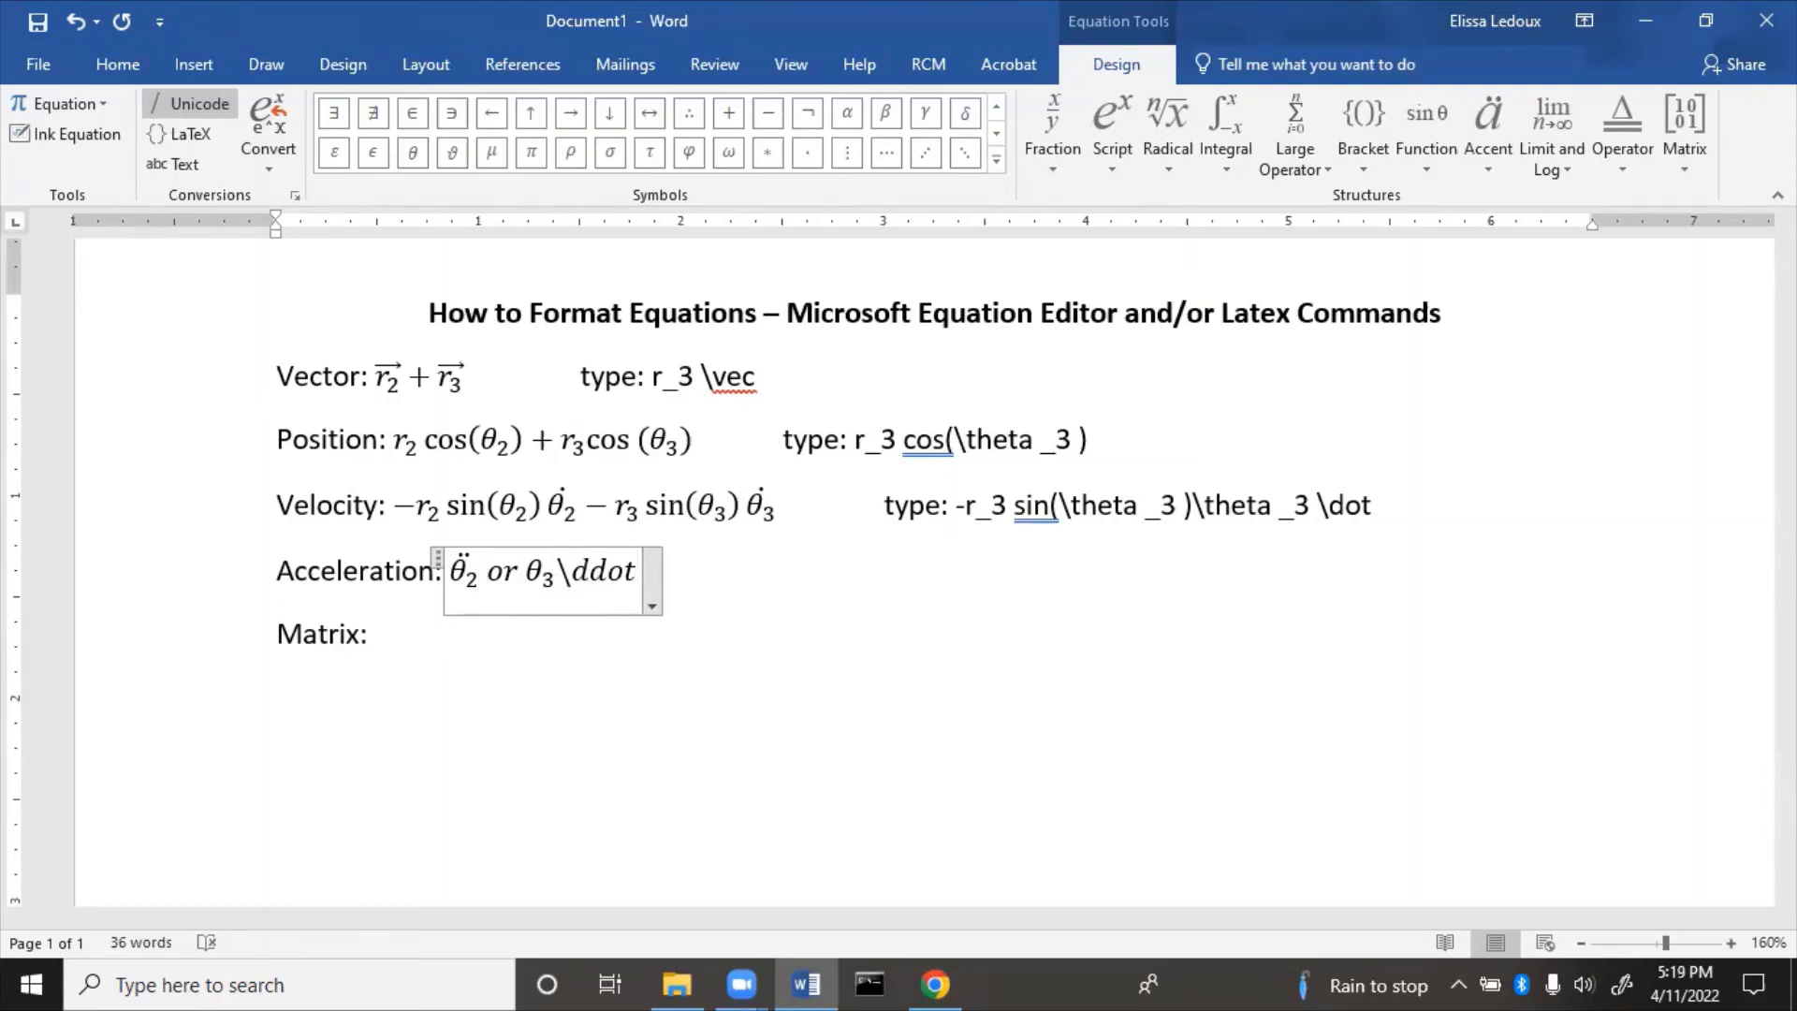
key("space")
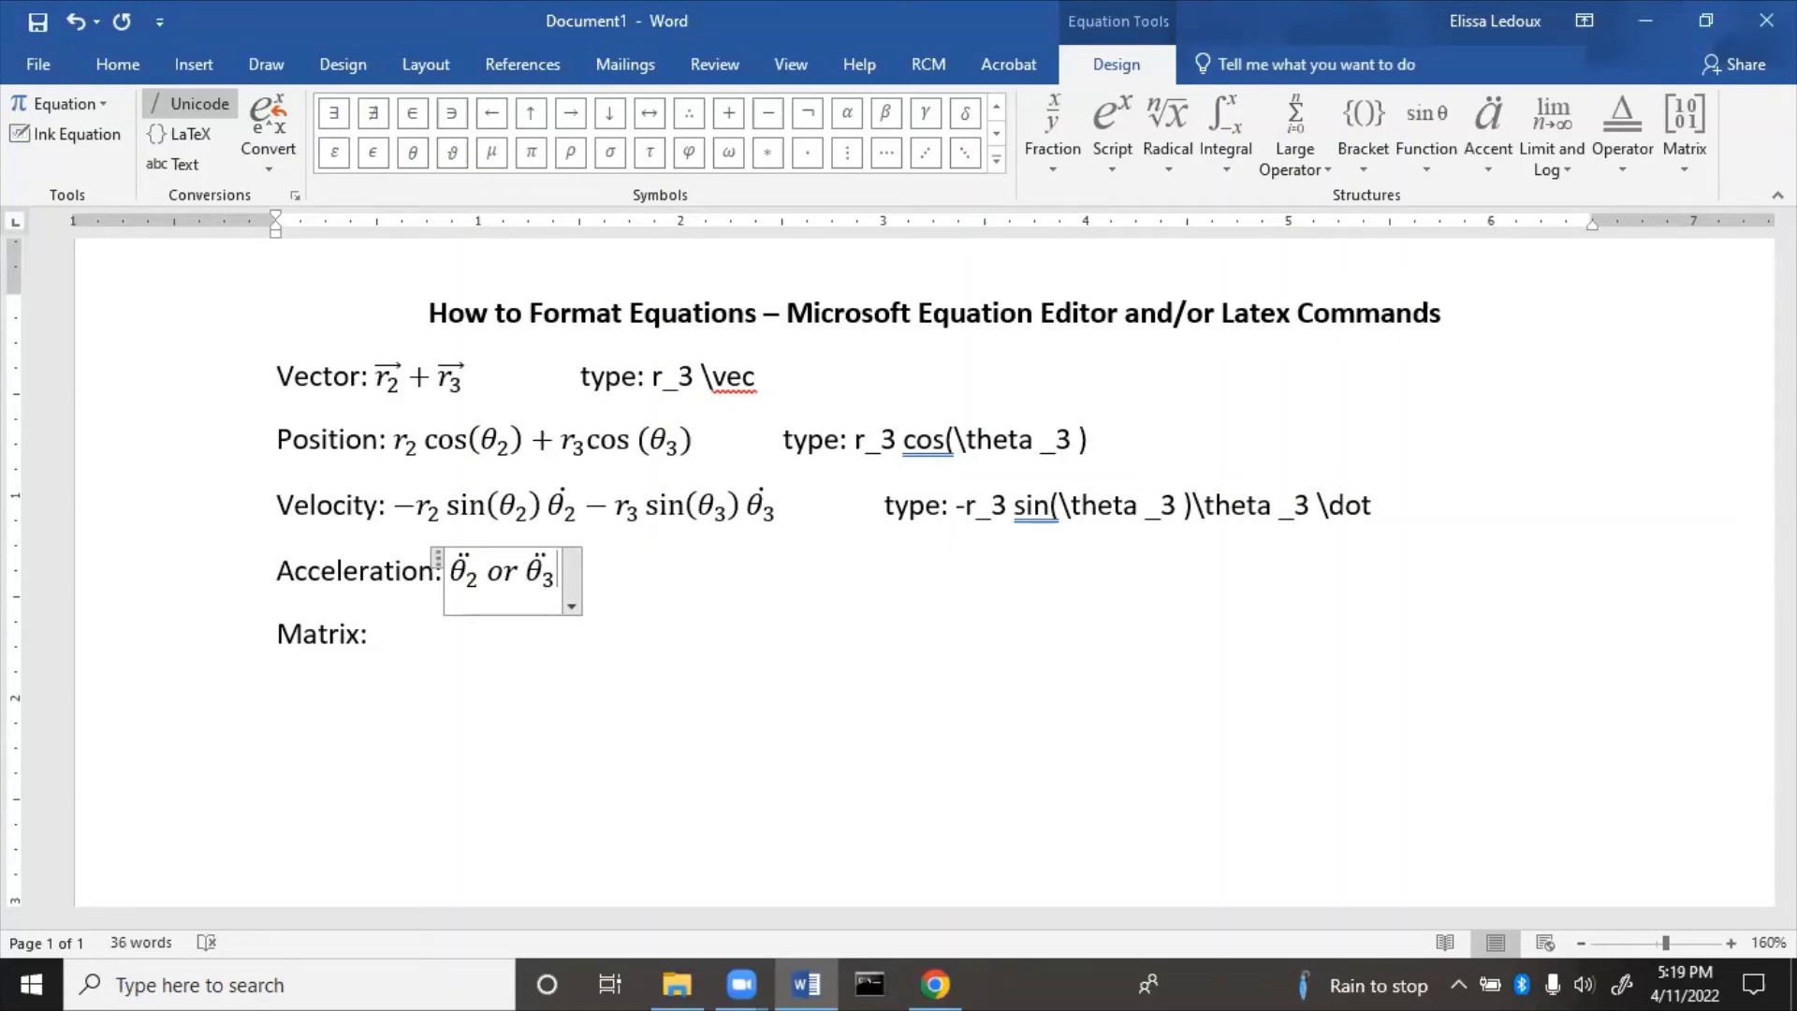
Add the tab-spaced note "type: \theta_3 \ddot" after the Acceleration equation.
left_click(662, 574)
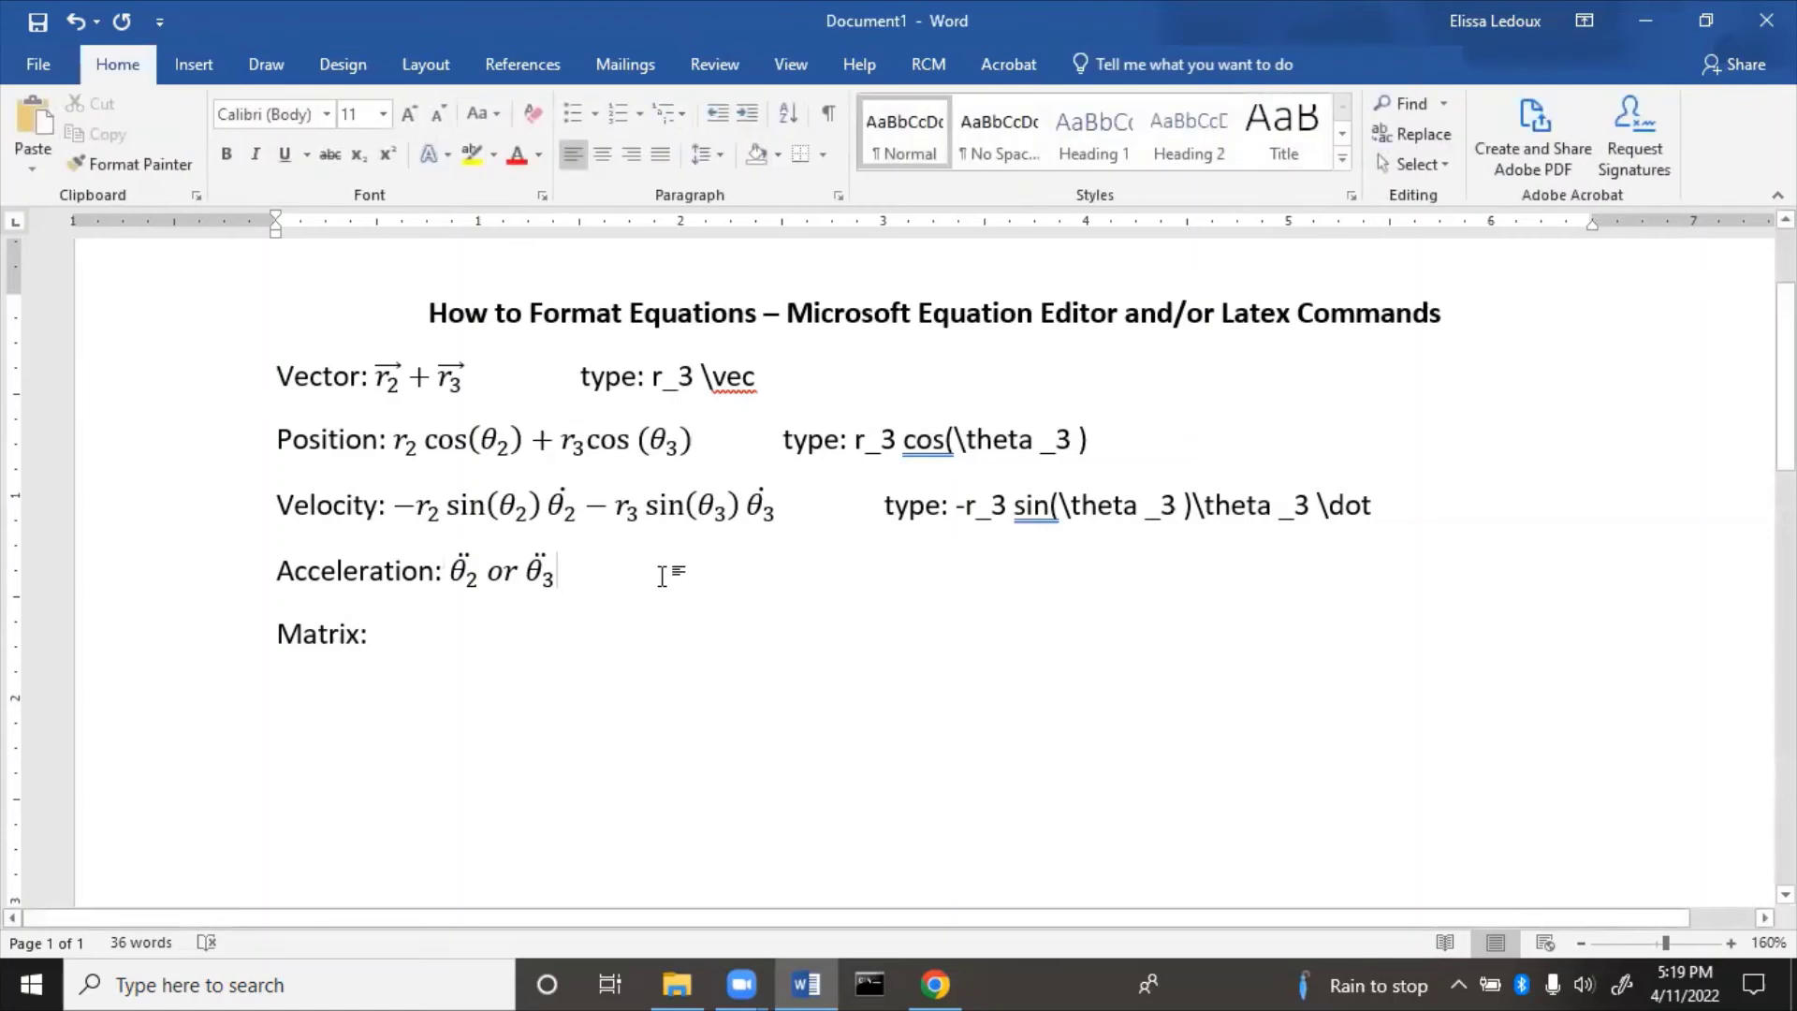
type("type:")
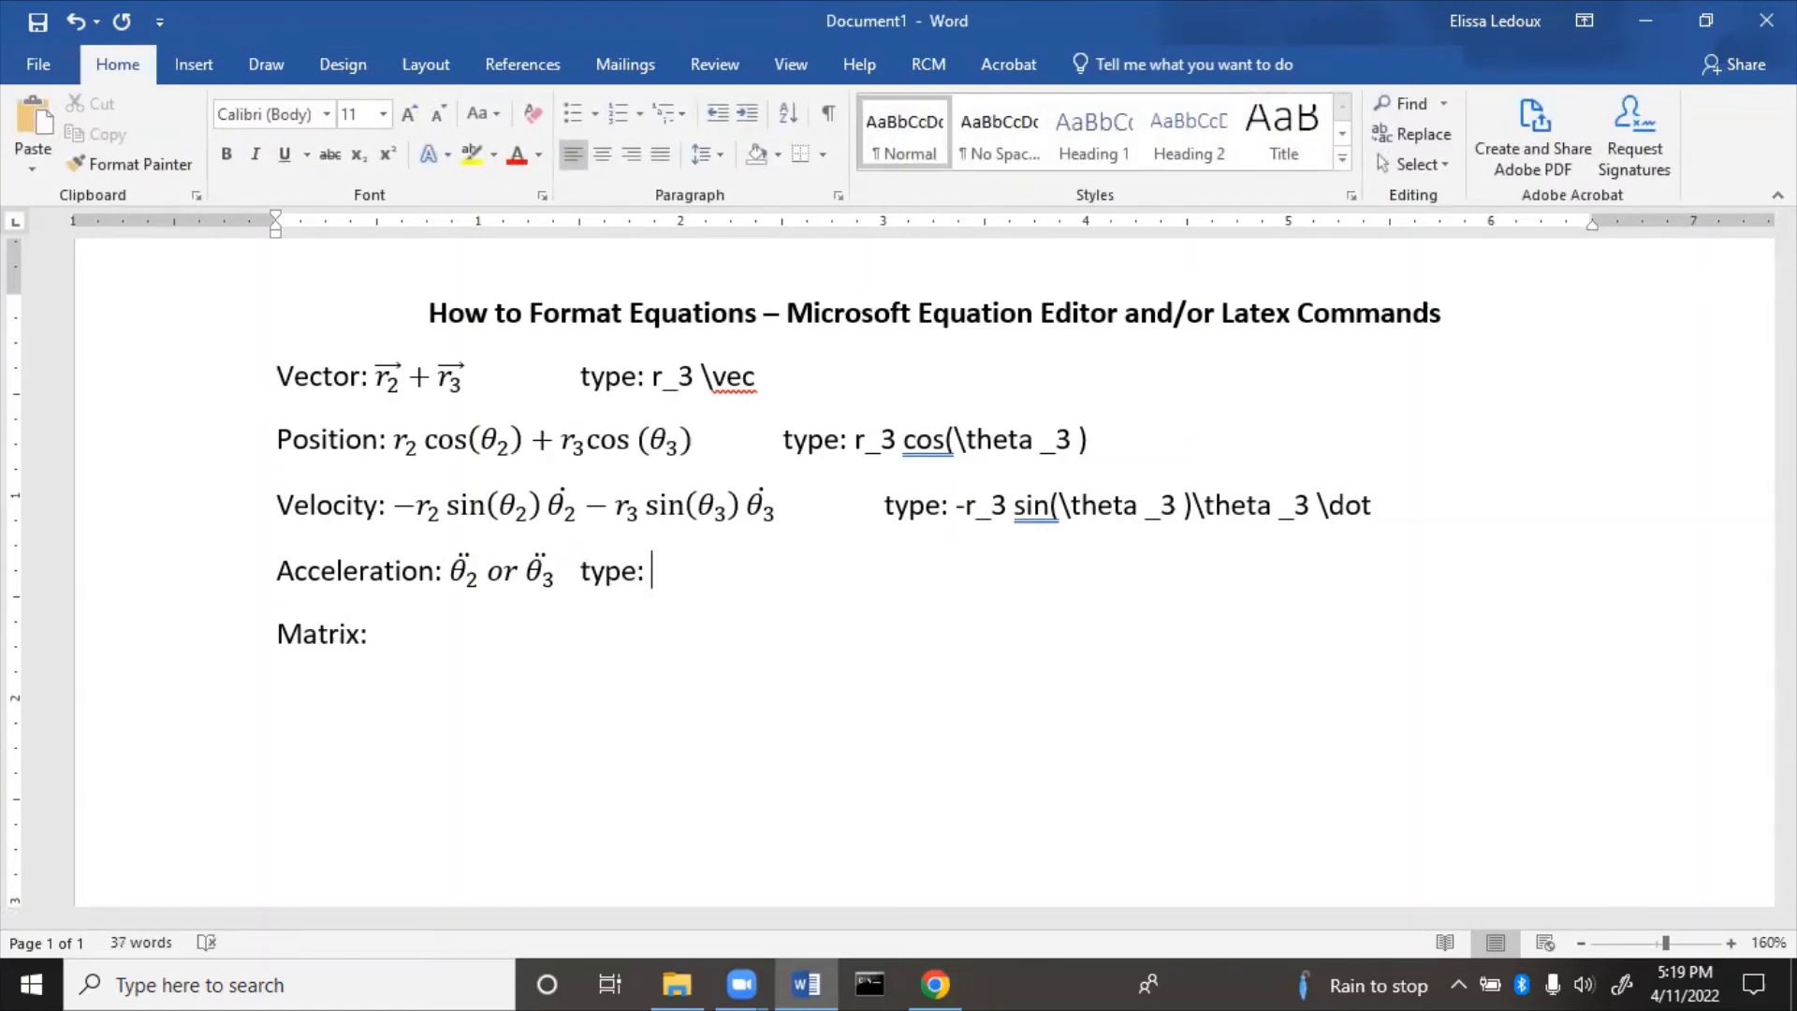
type(" \\theta_3")
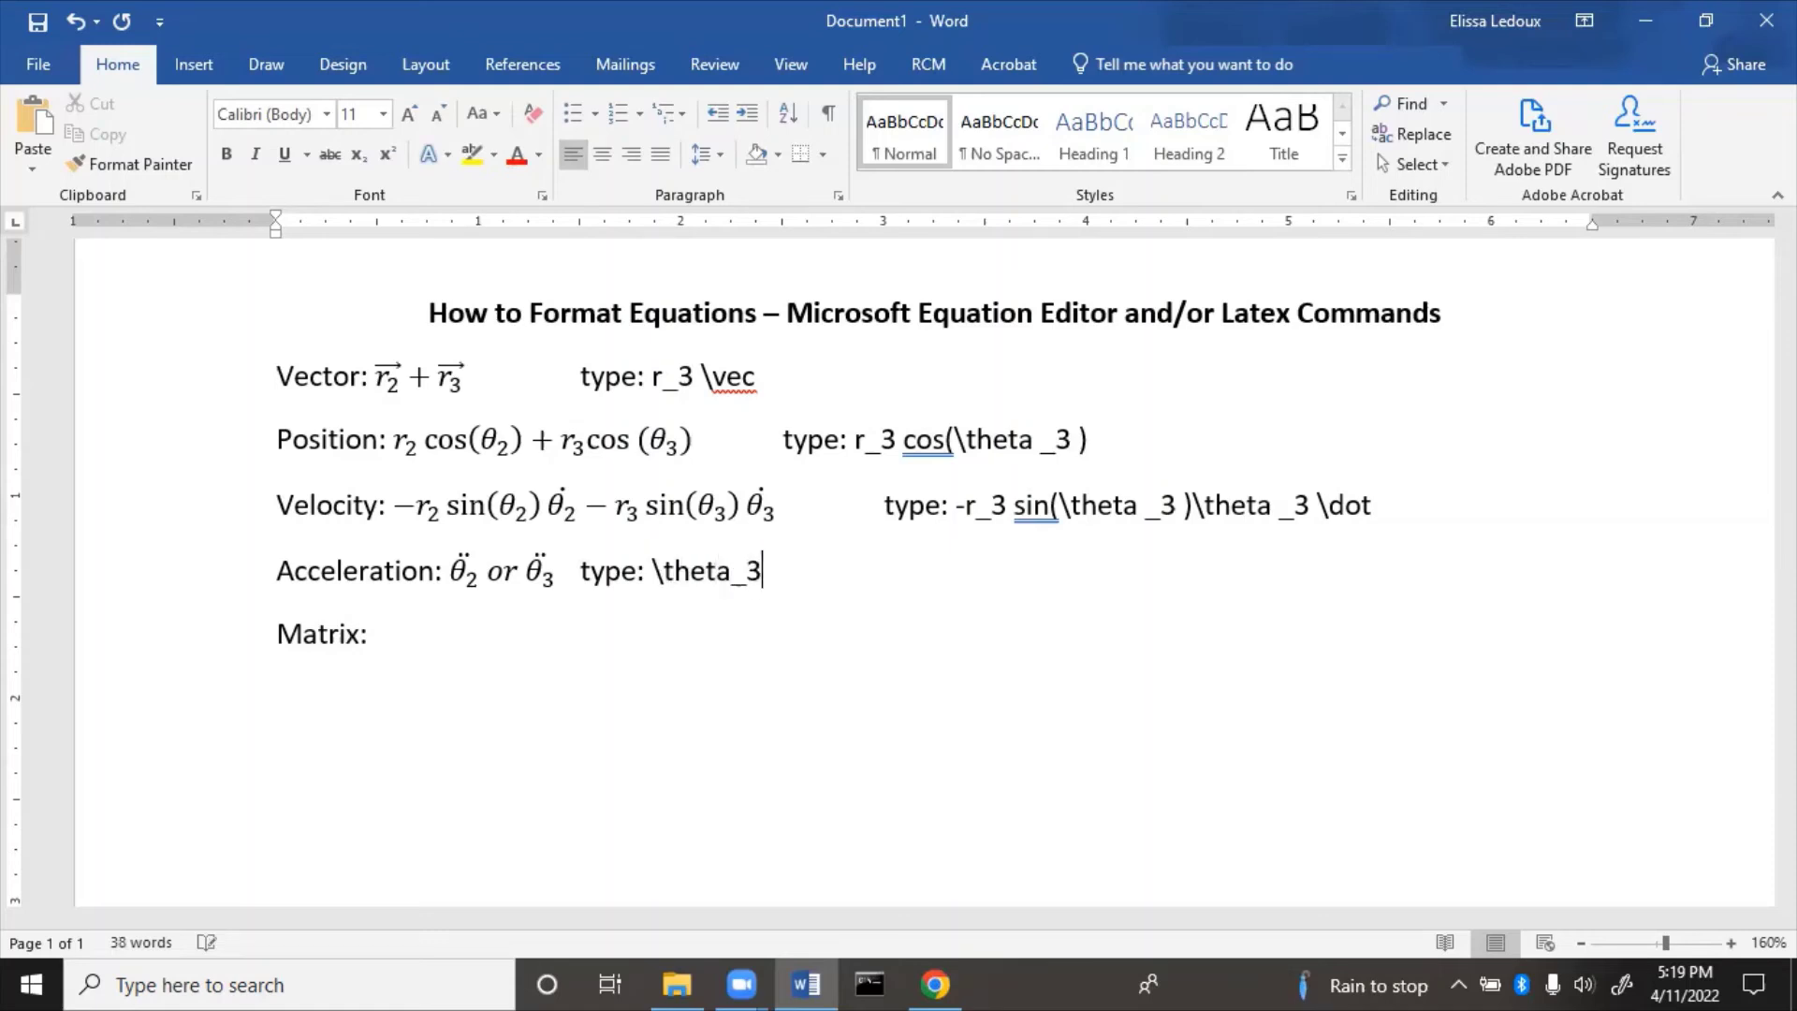
type(" \\ddot")
Insert a second, tab-spaced equation on the Acceleration line using a subscript-superscript structure with base θ, subscript 2 and superscript 2.
key("Tab")
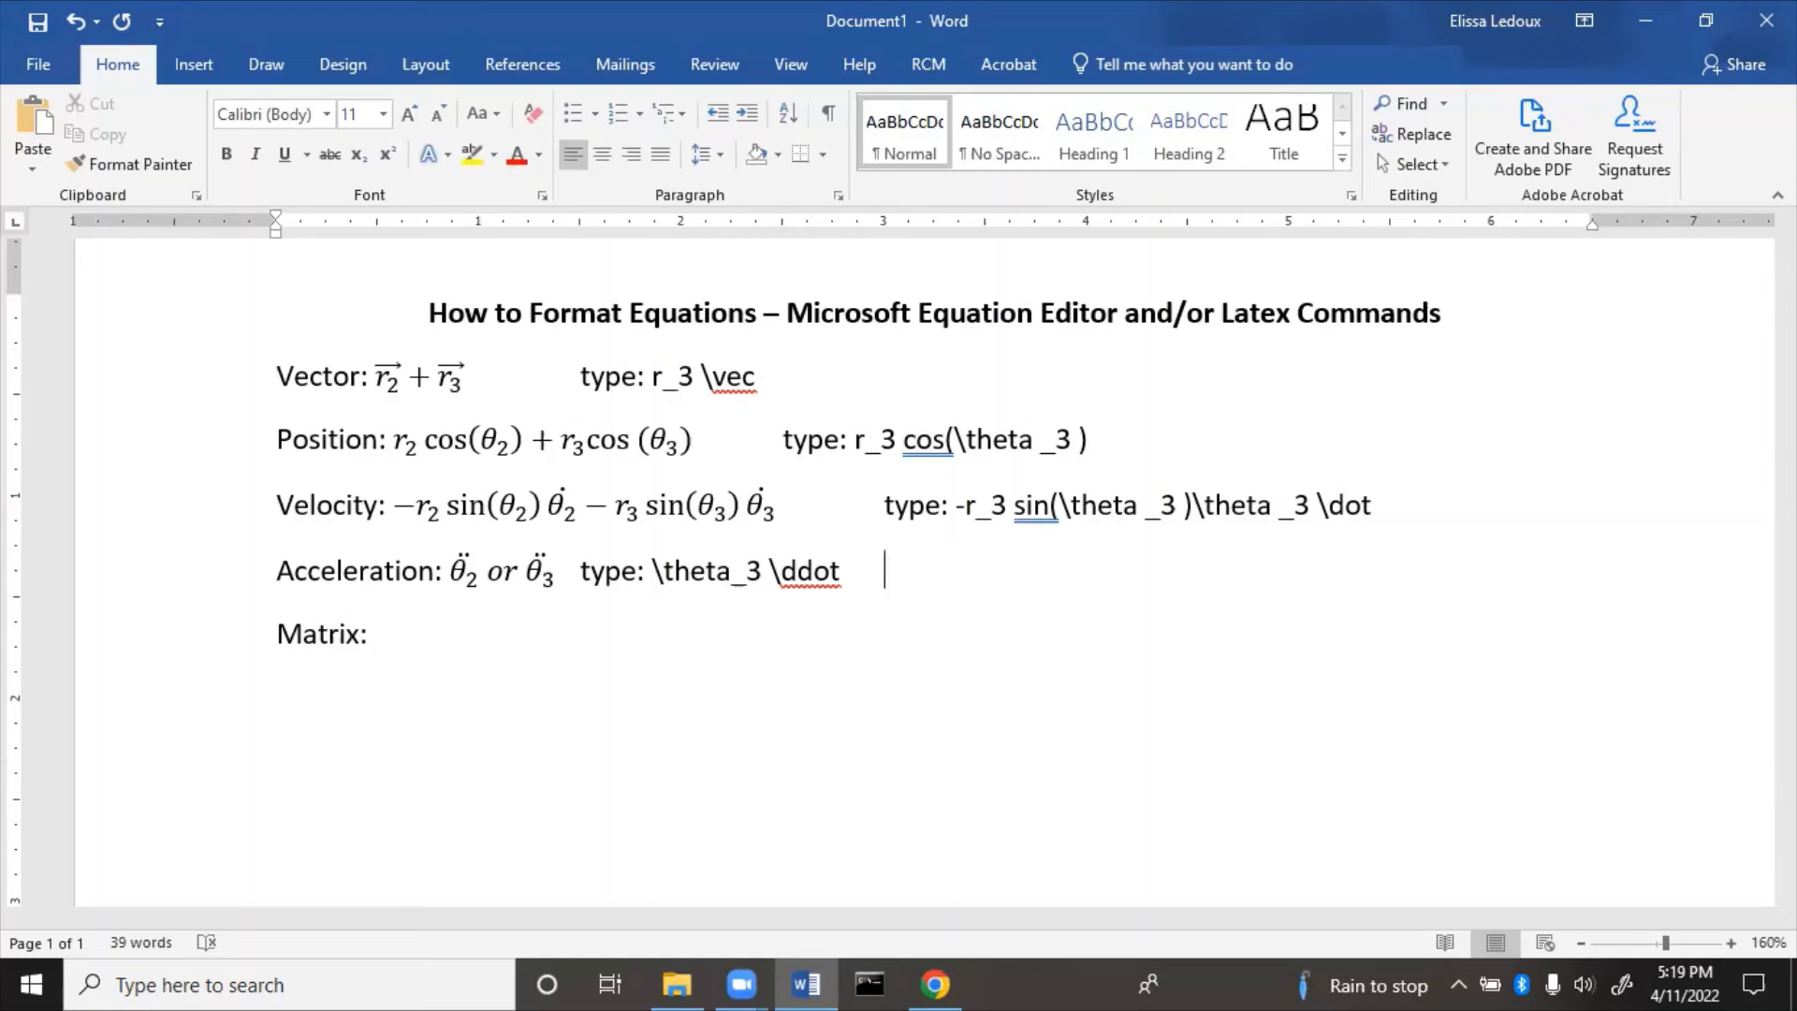
key("alt+equal")
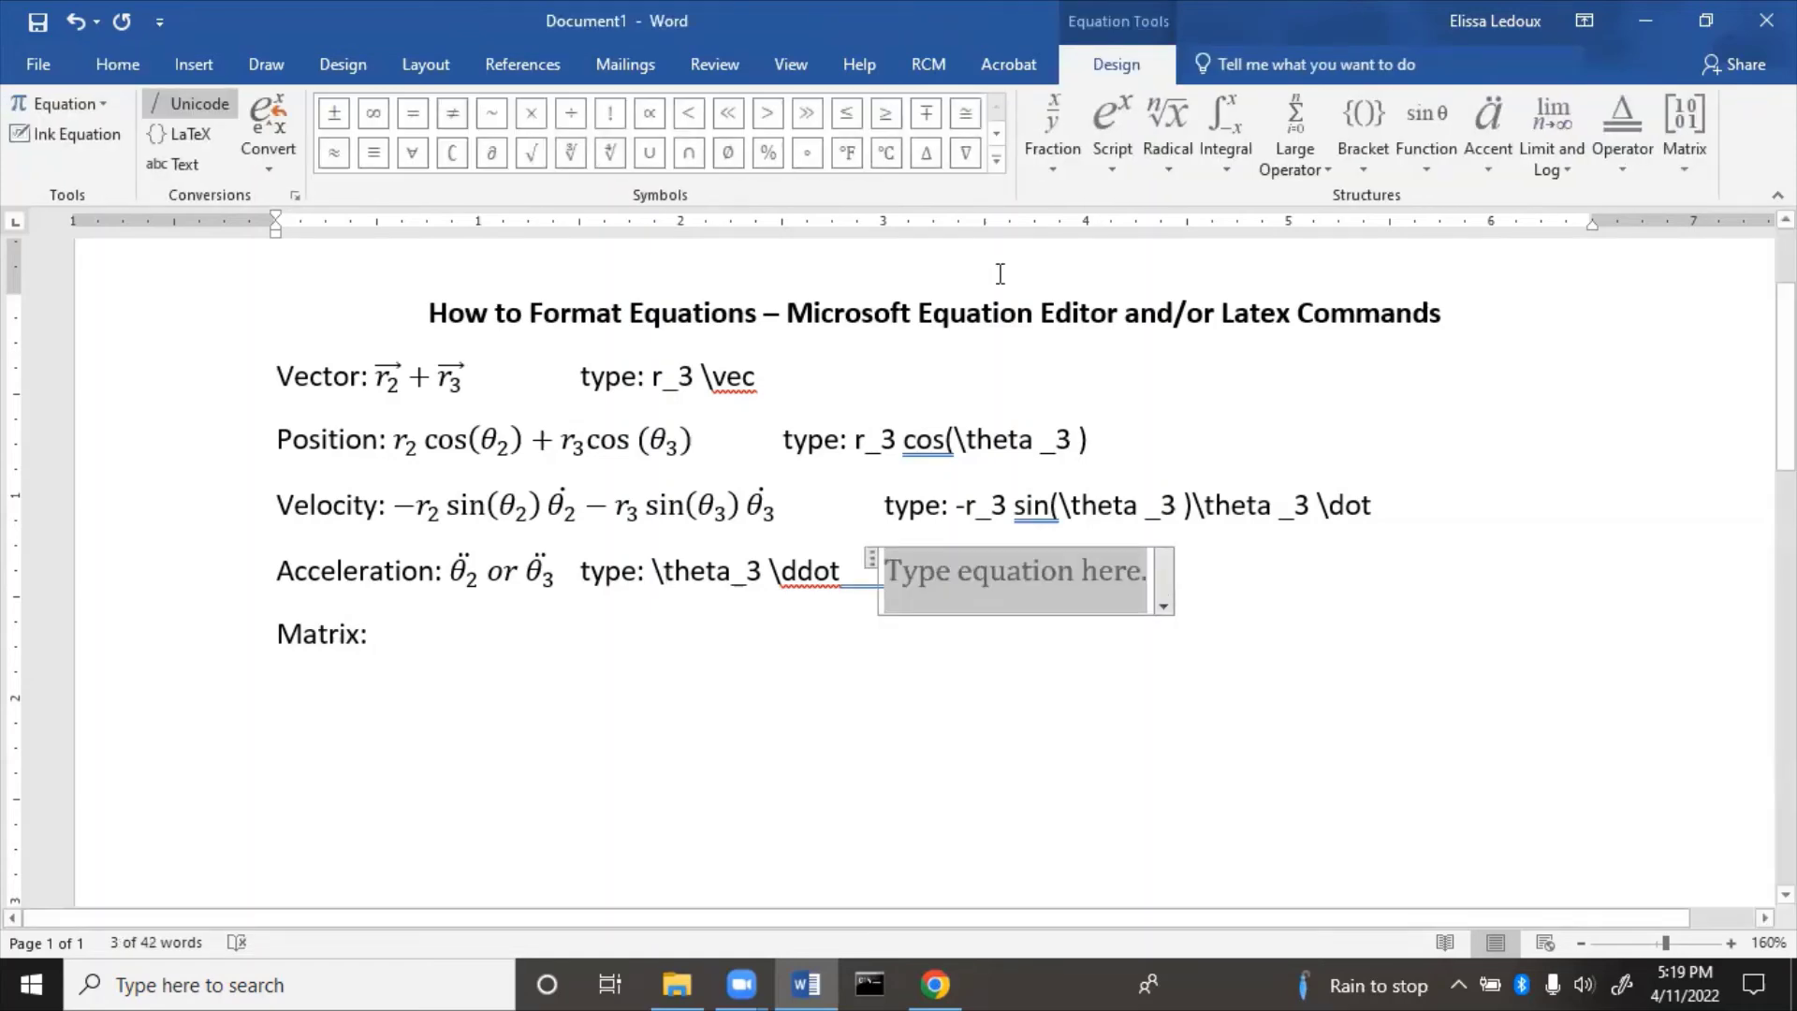
left_click(1107, 167)
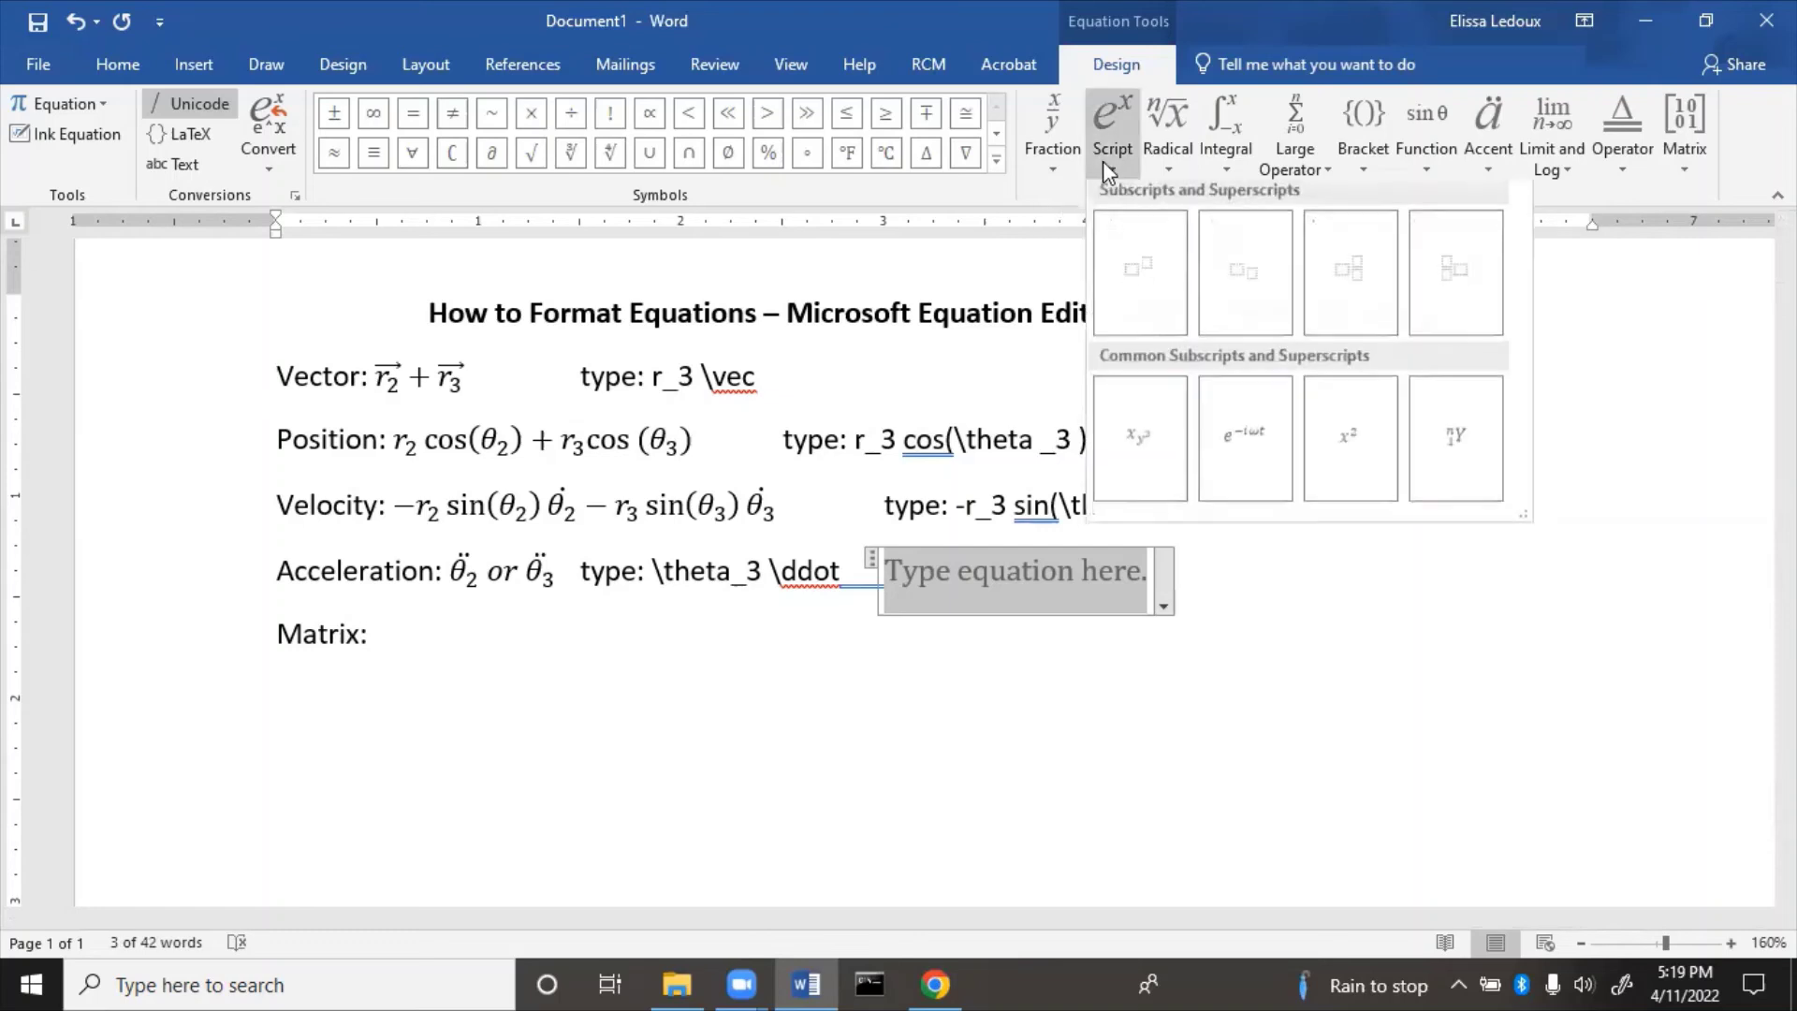
left_click(1340, 308)
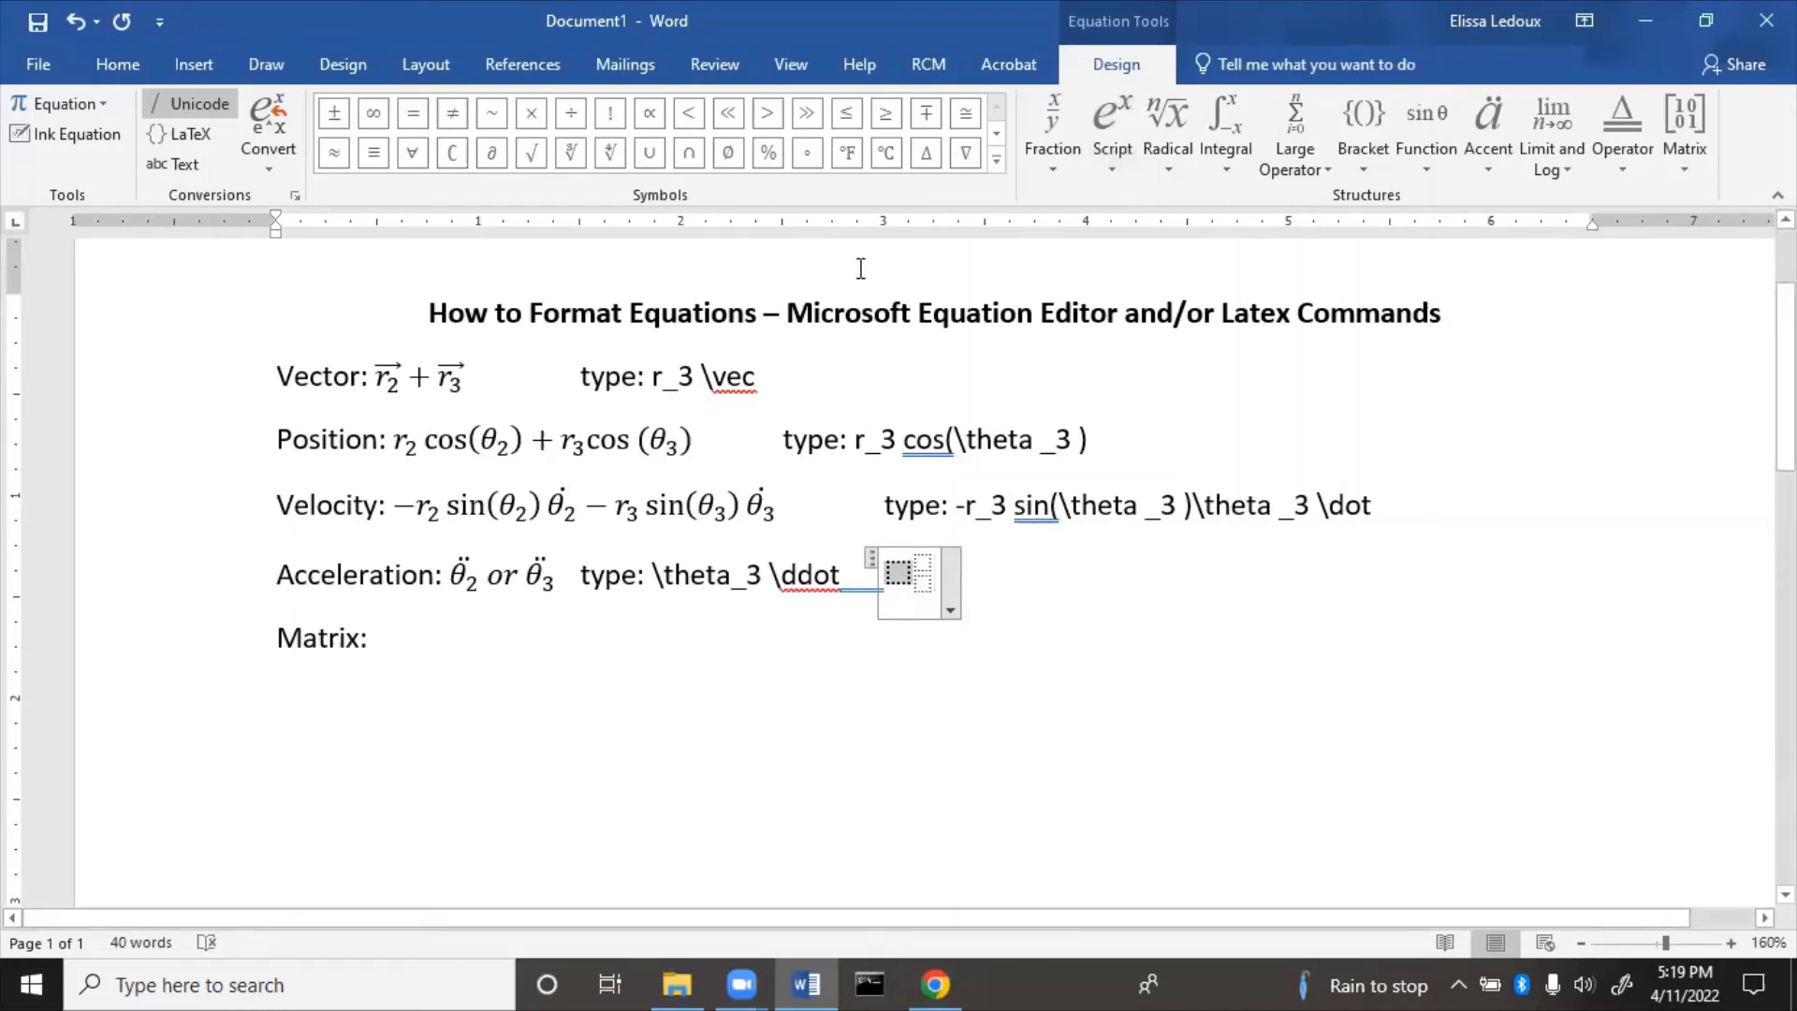
left_click(996, 160)
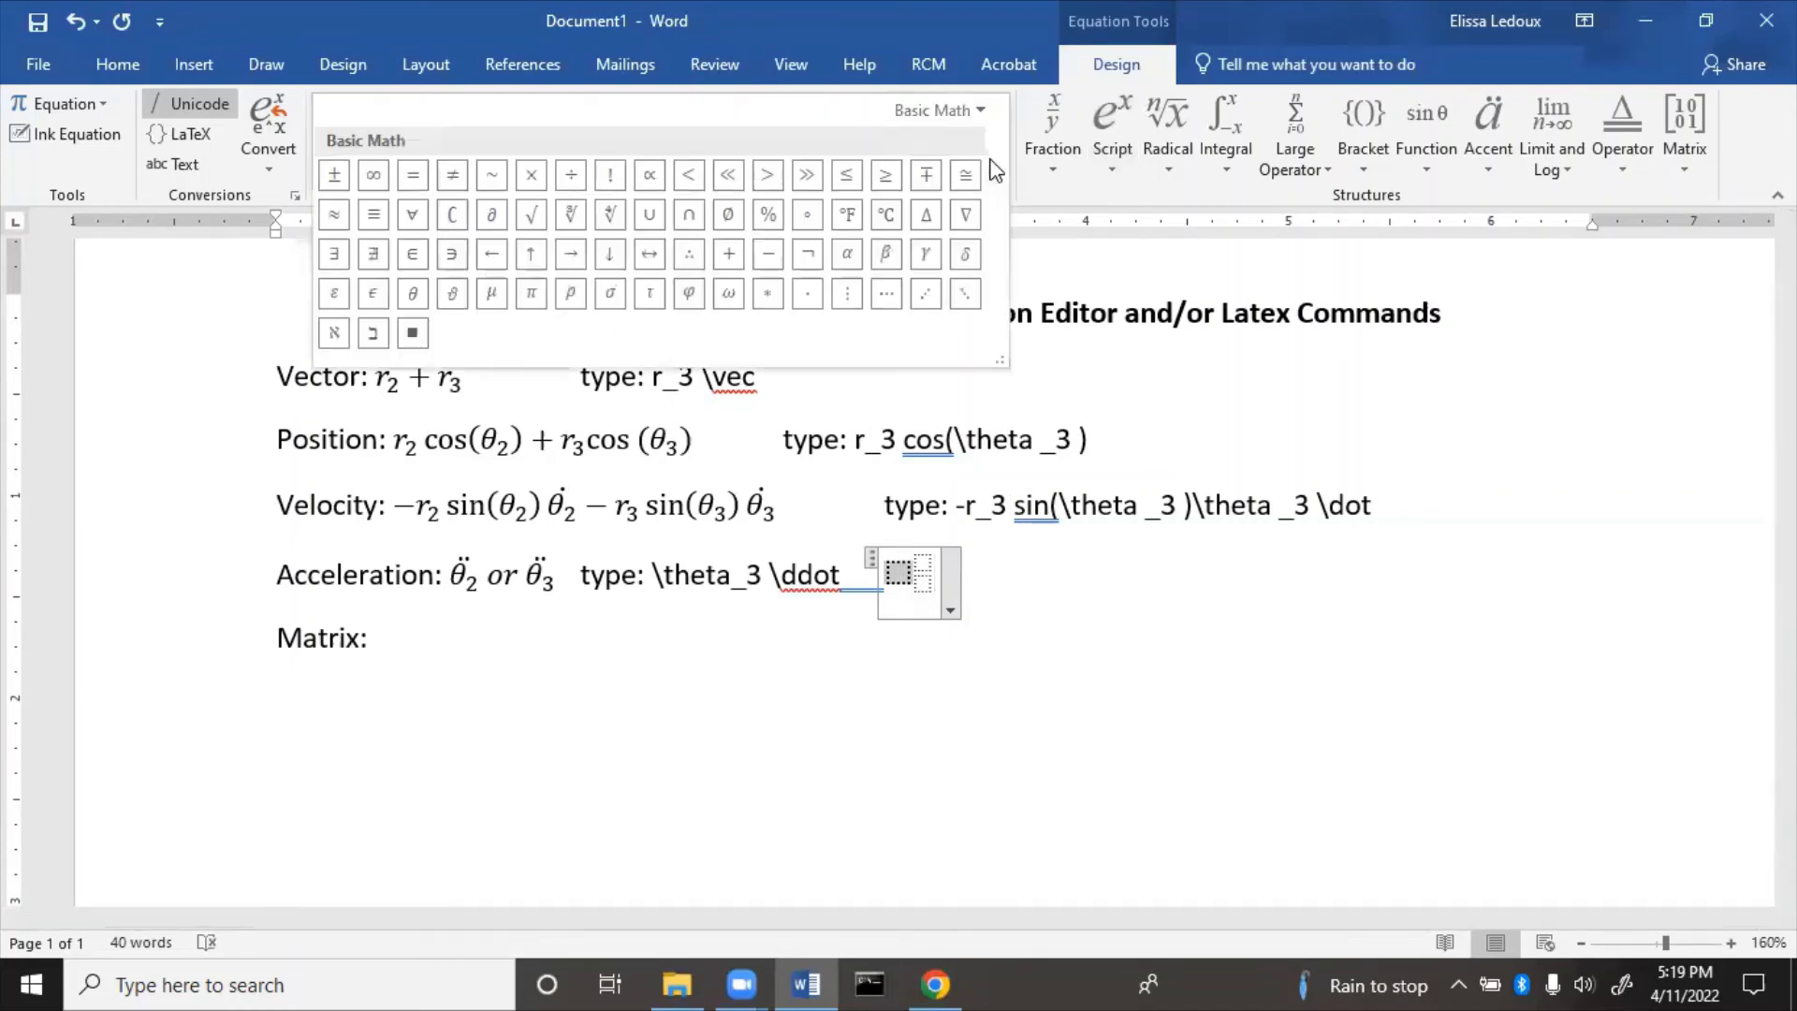
left_click(413, 293)
left_click(910, 584)
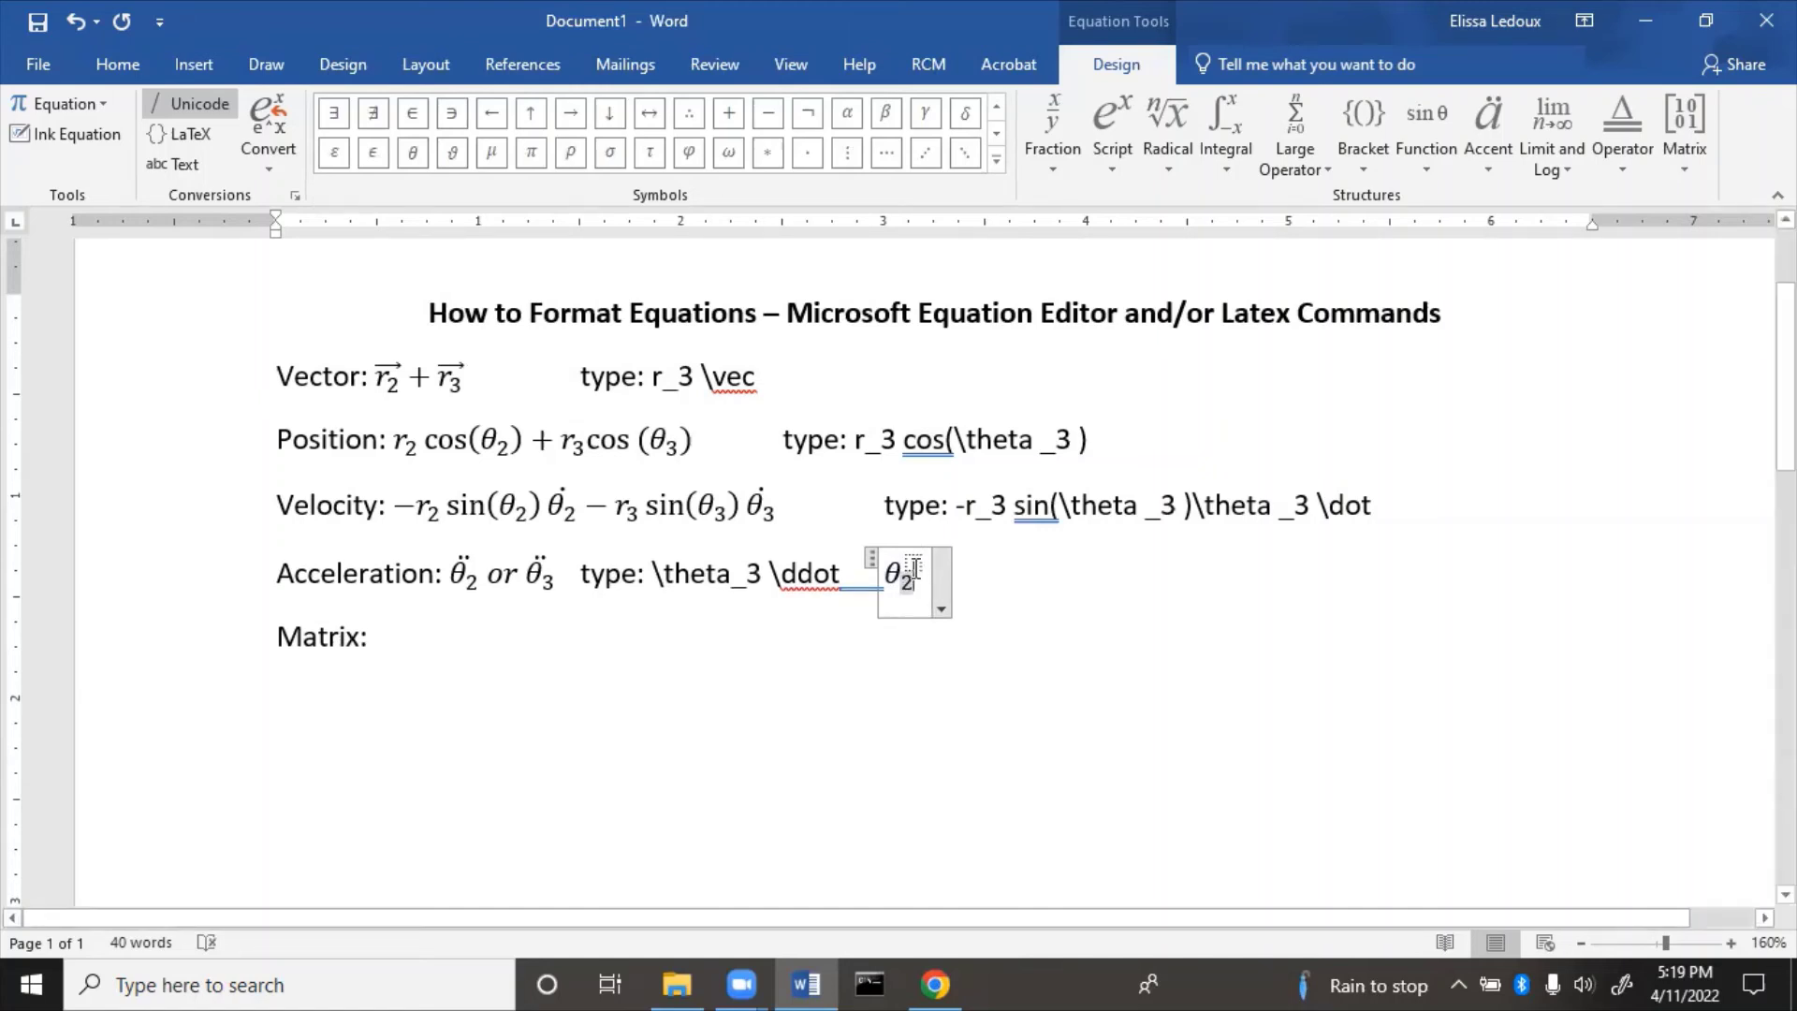
type("2")
type("2")
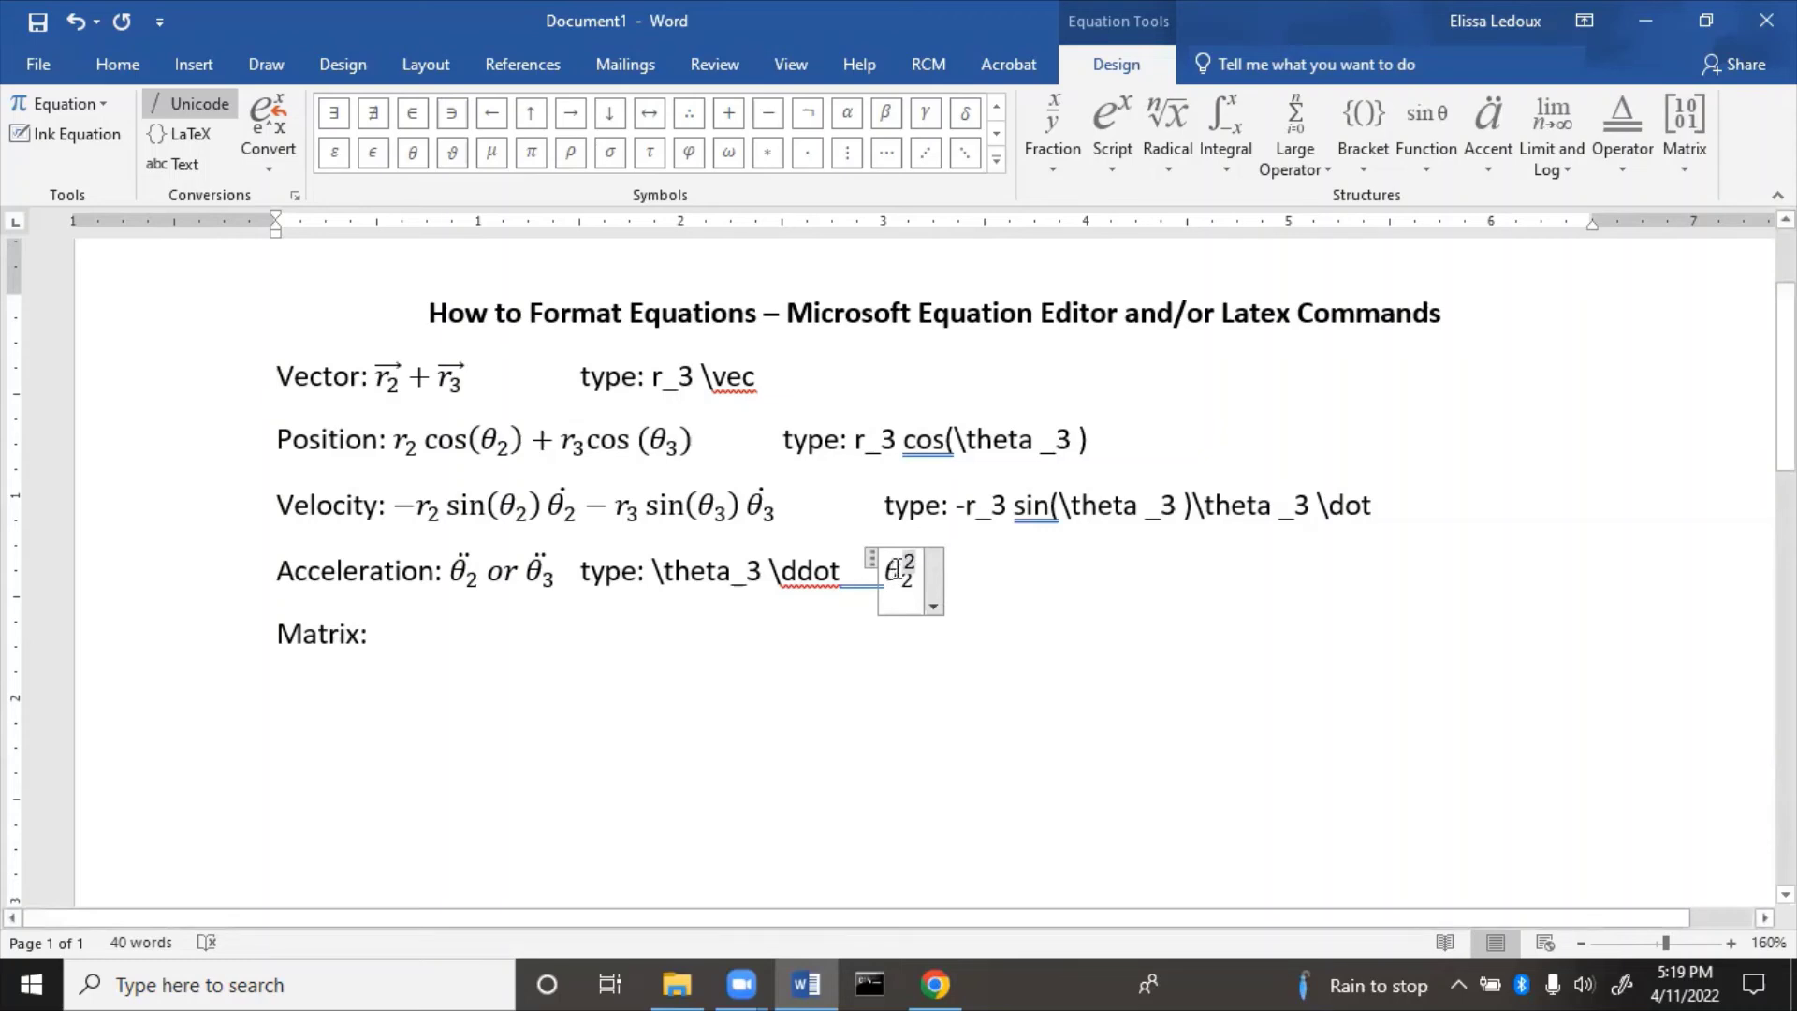
Apply a single-dot accent over the whole θ₂² term in the second Acceleration equation.
left_click_drag(885, 571, 919, 571)
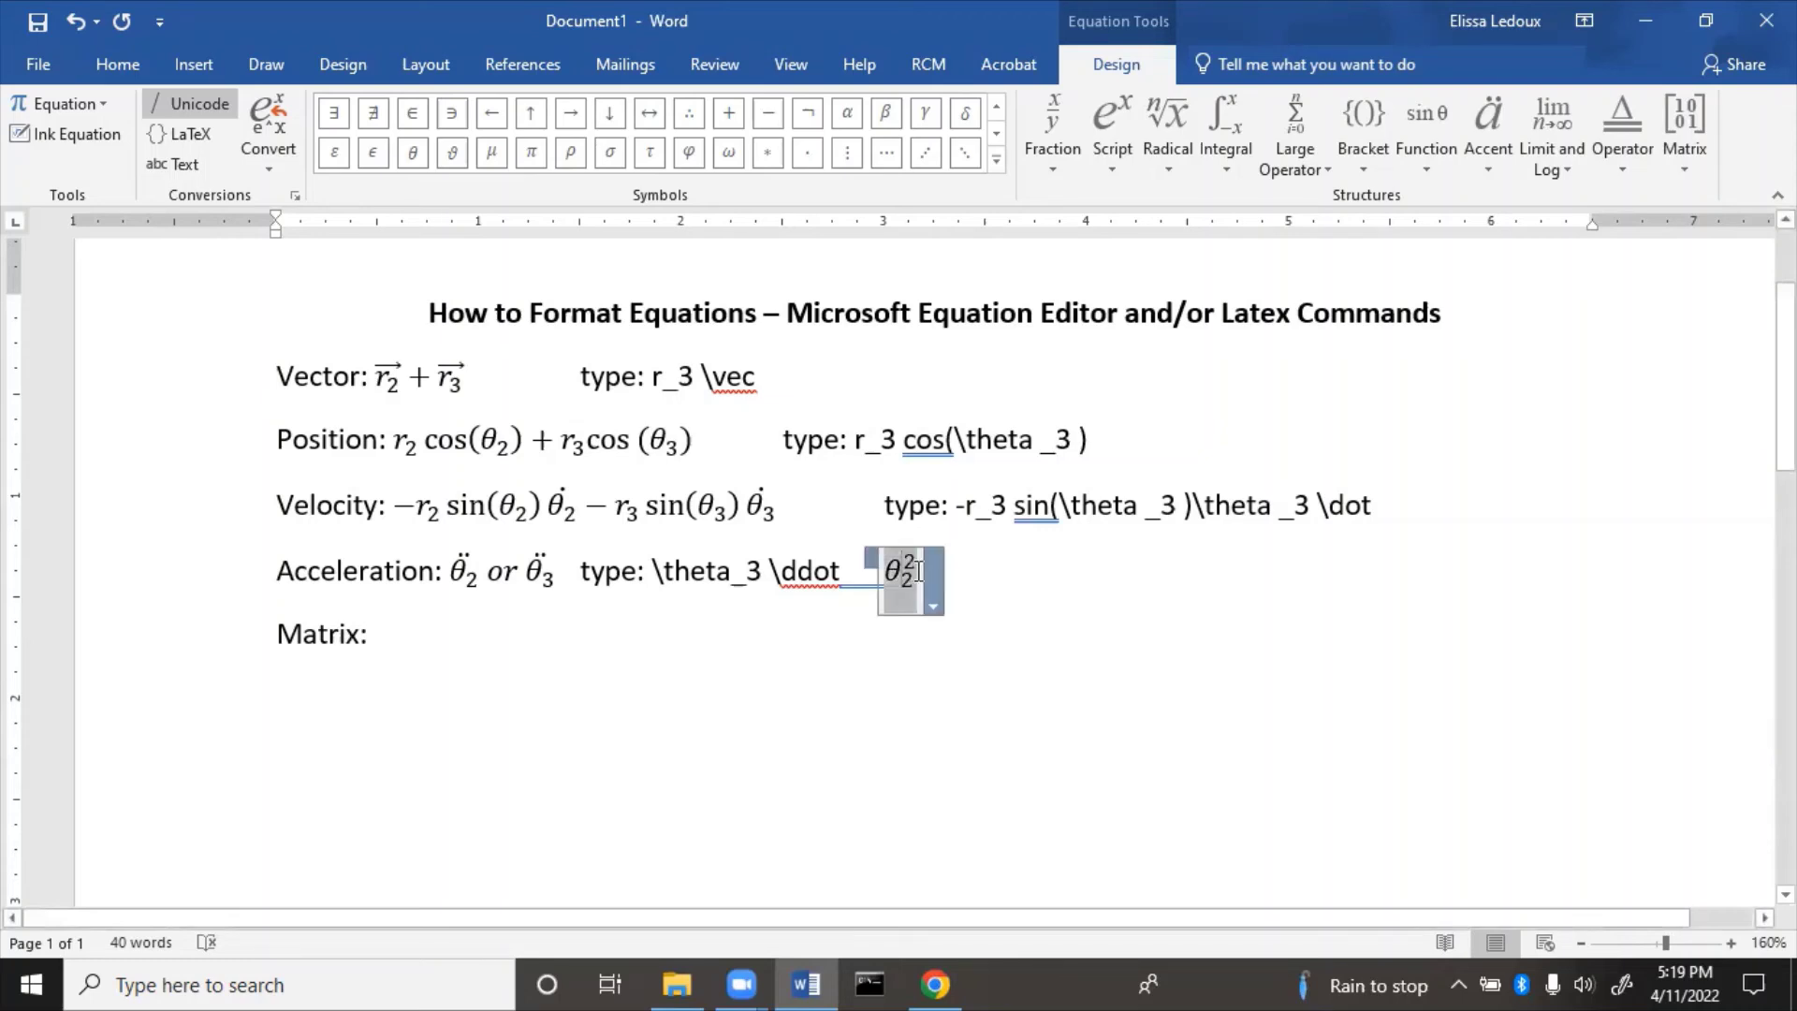
left_click(1485, 155)
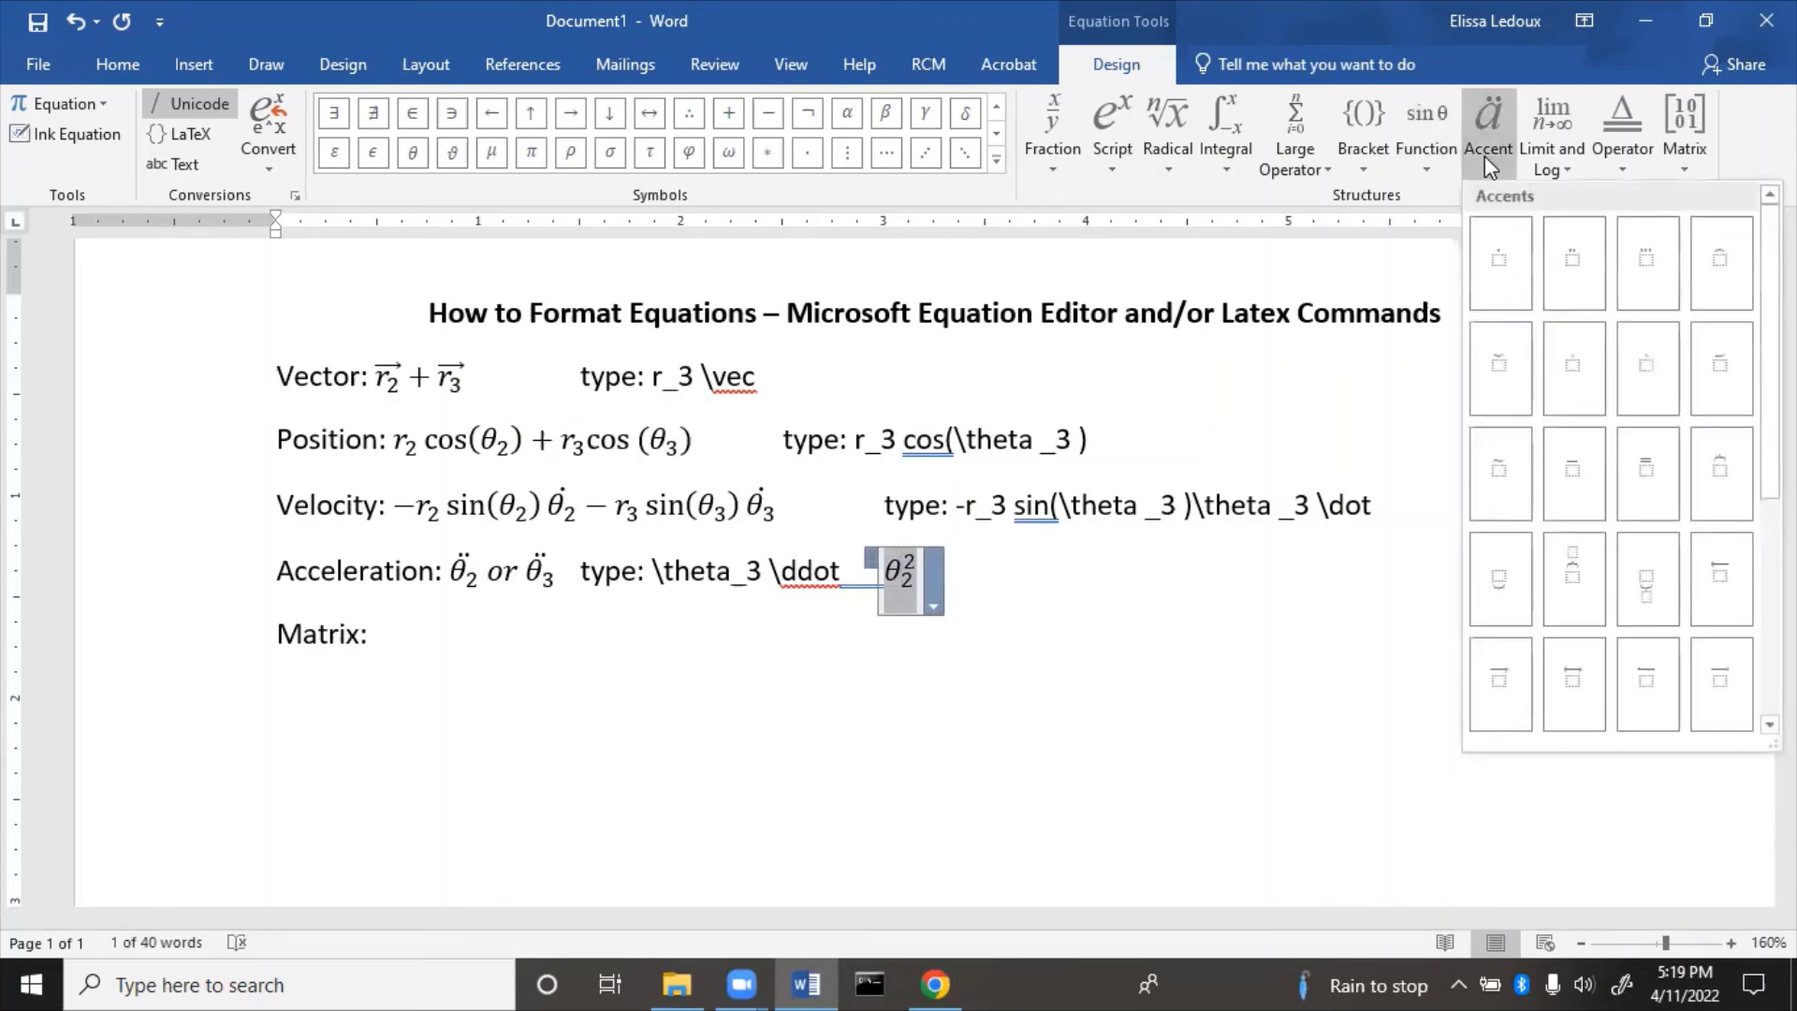
left_click(1498, 250)
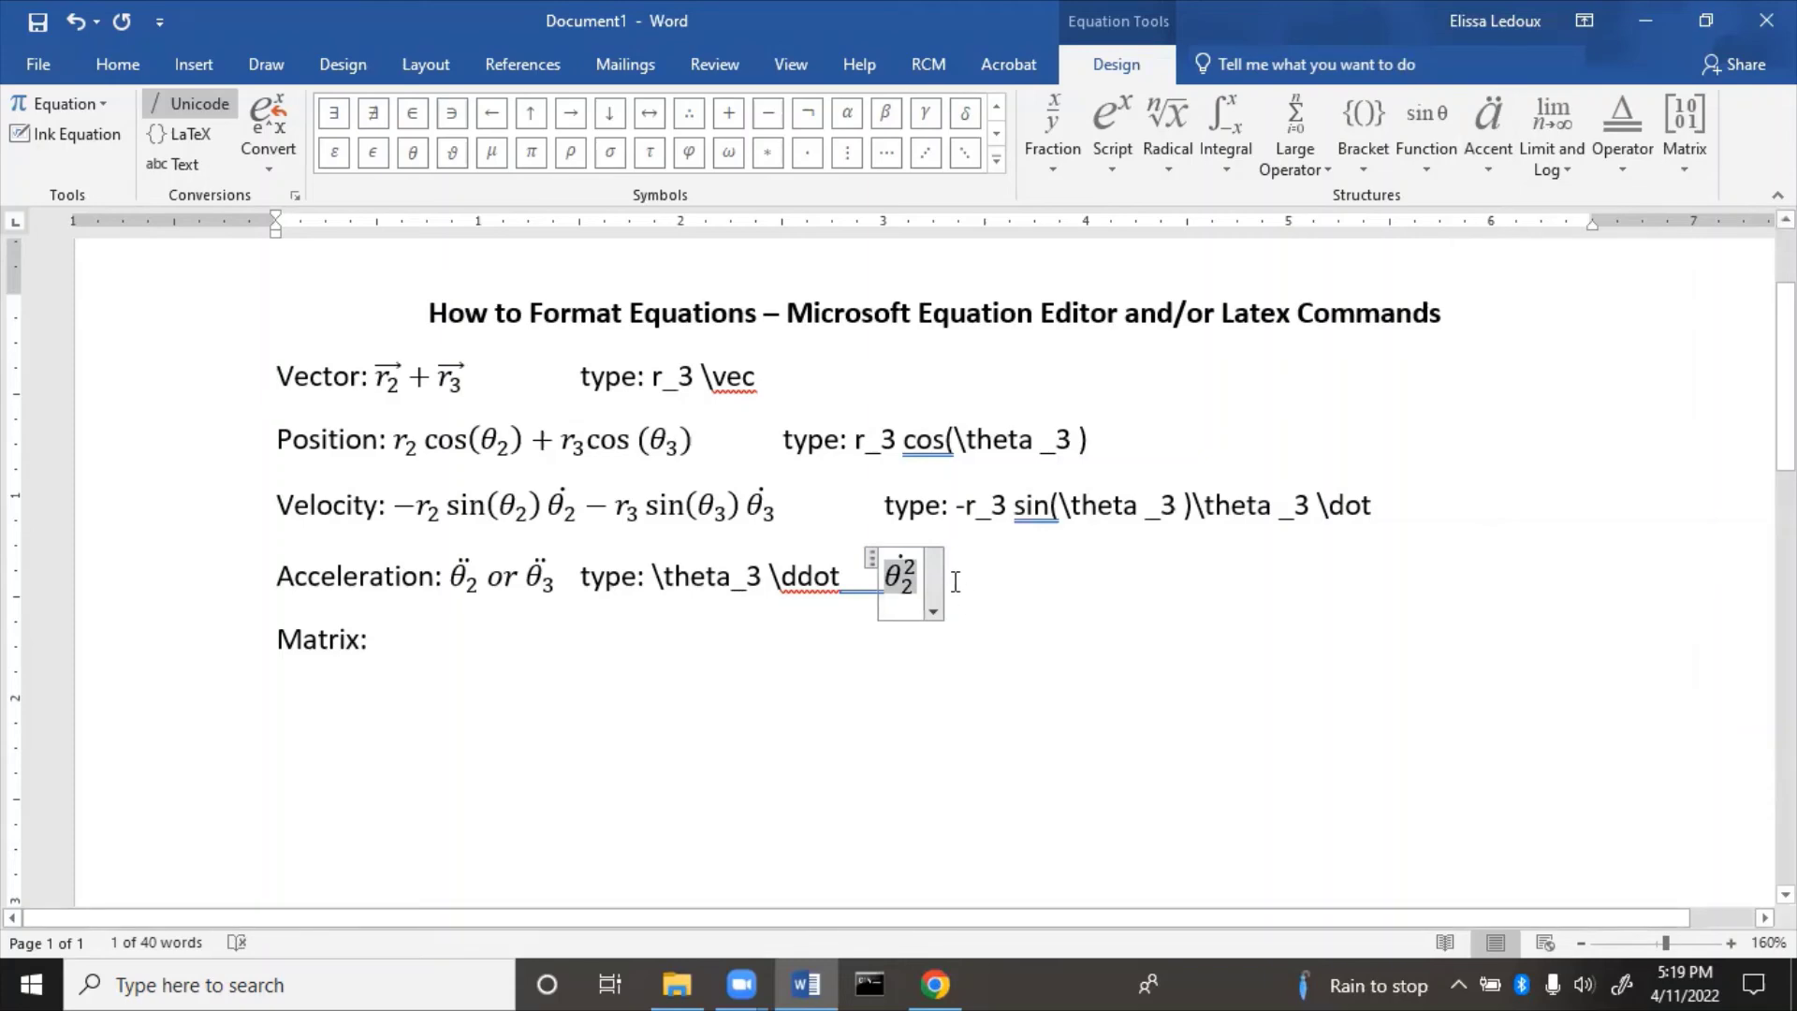
Add "or" and θ₃² after the dotted θ₂² term using the text commands \theta_3 and ^2.
left_click(955, 581)
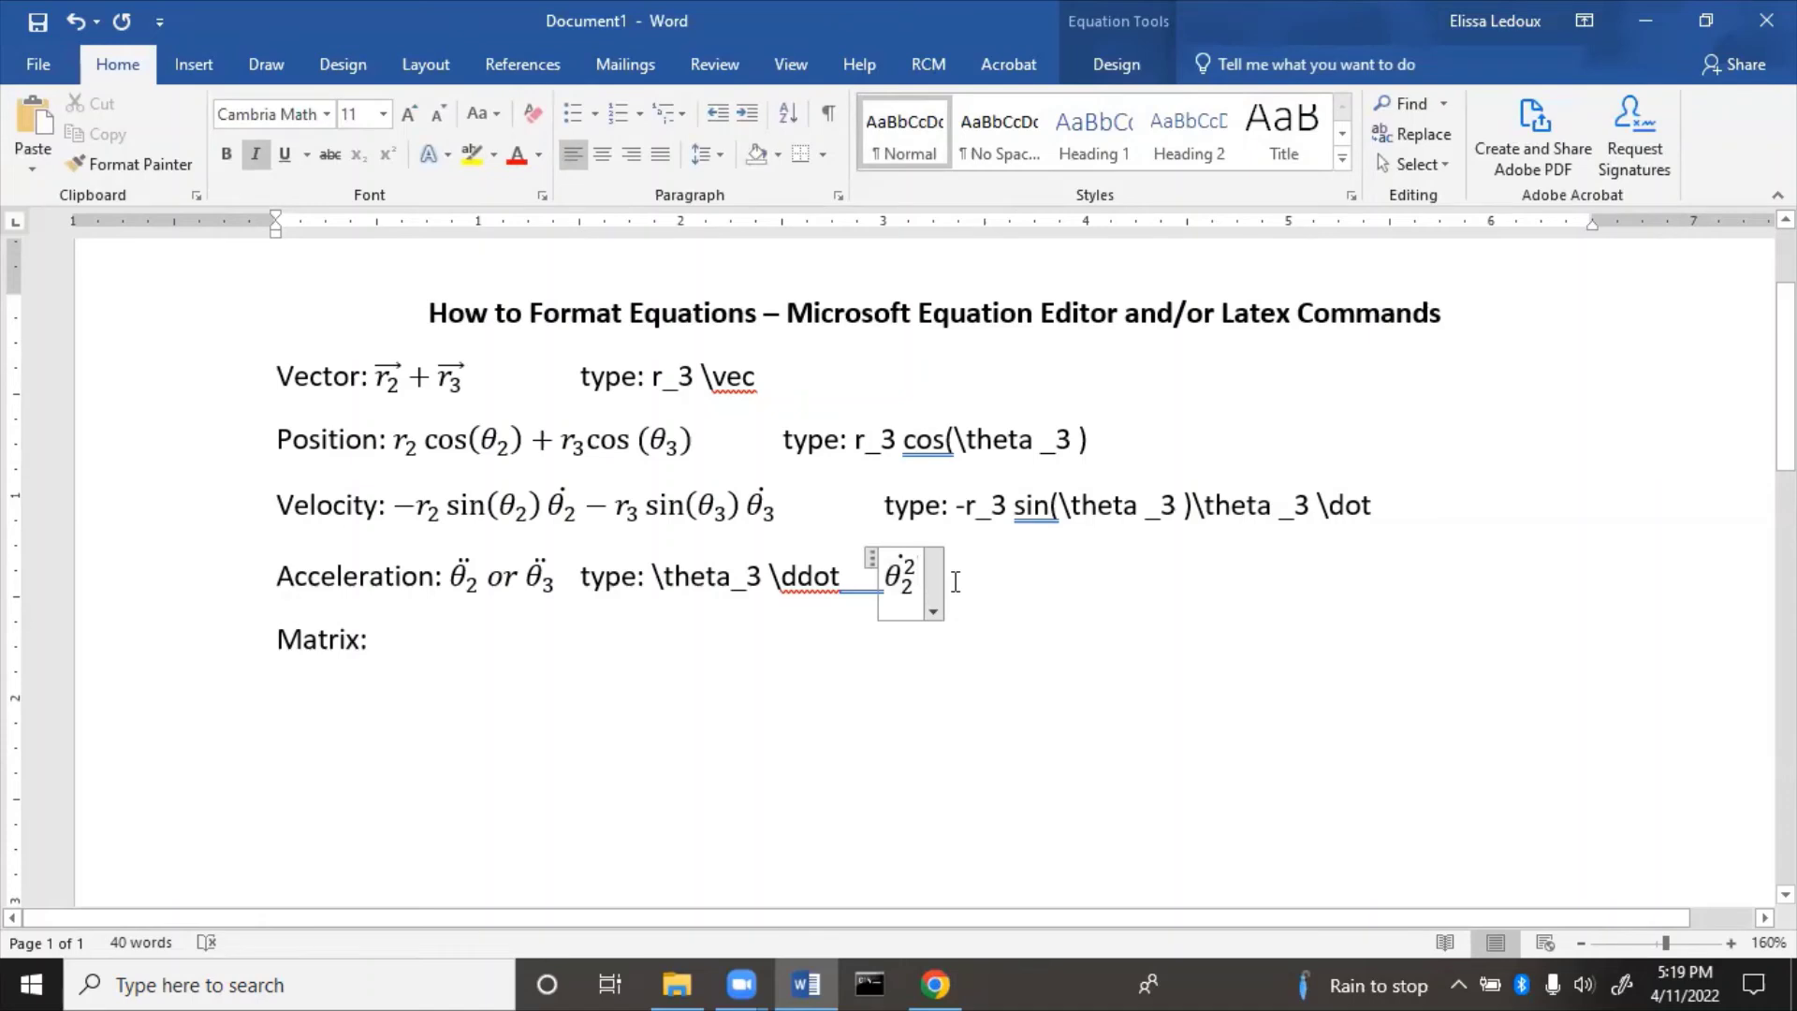
type("or ")
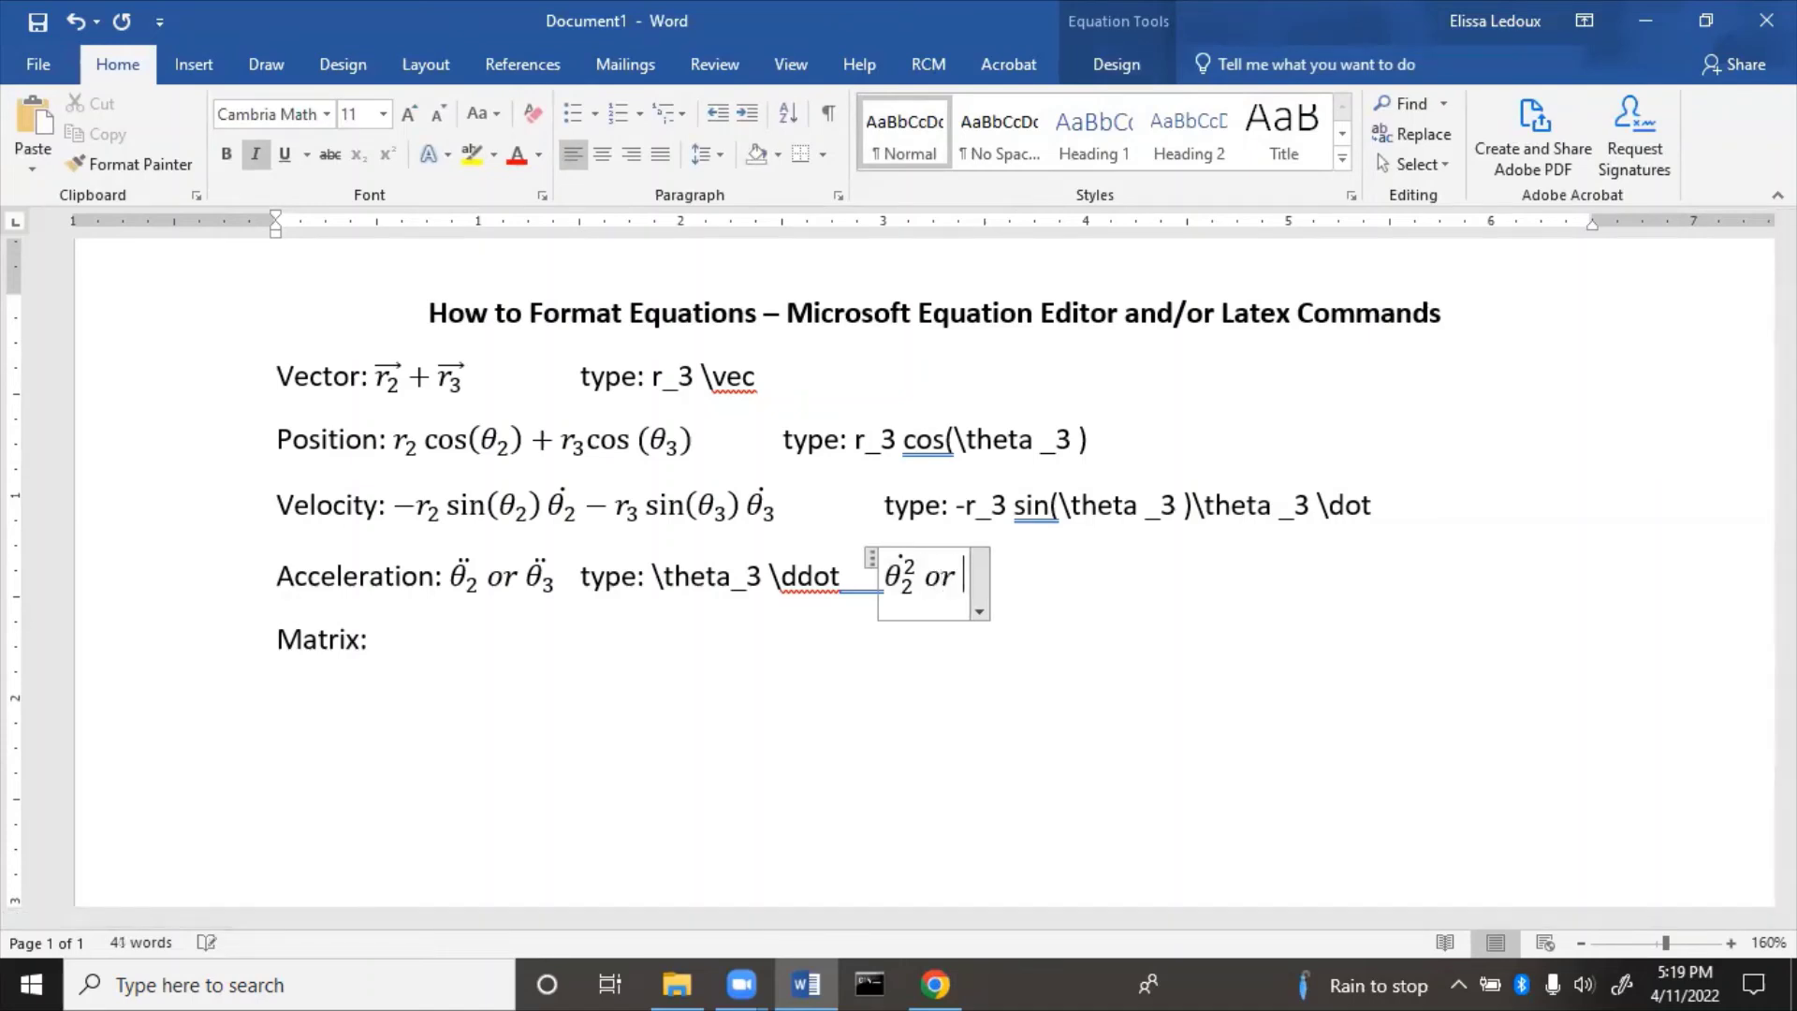
type("\\the")
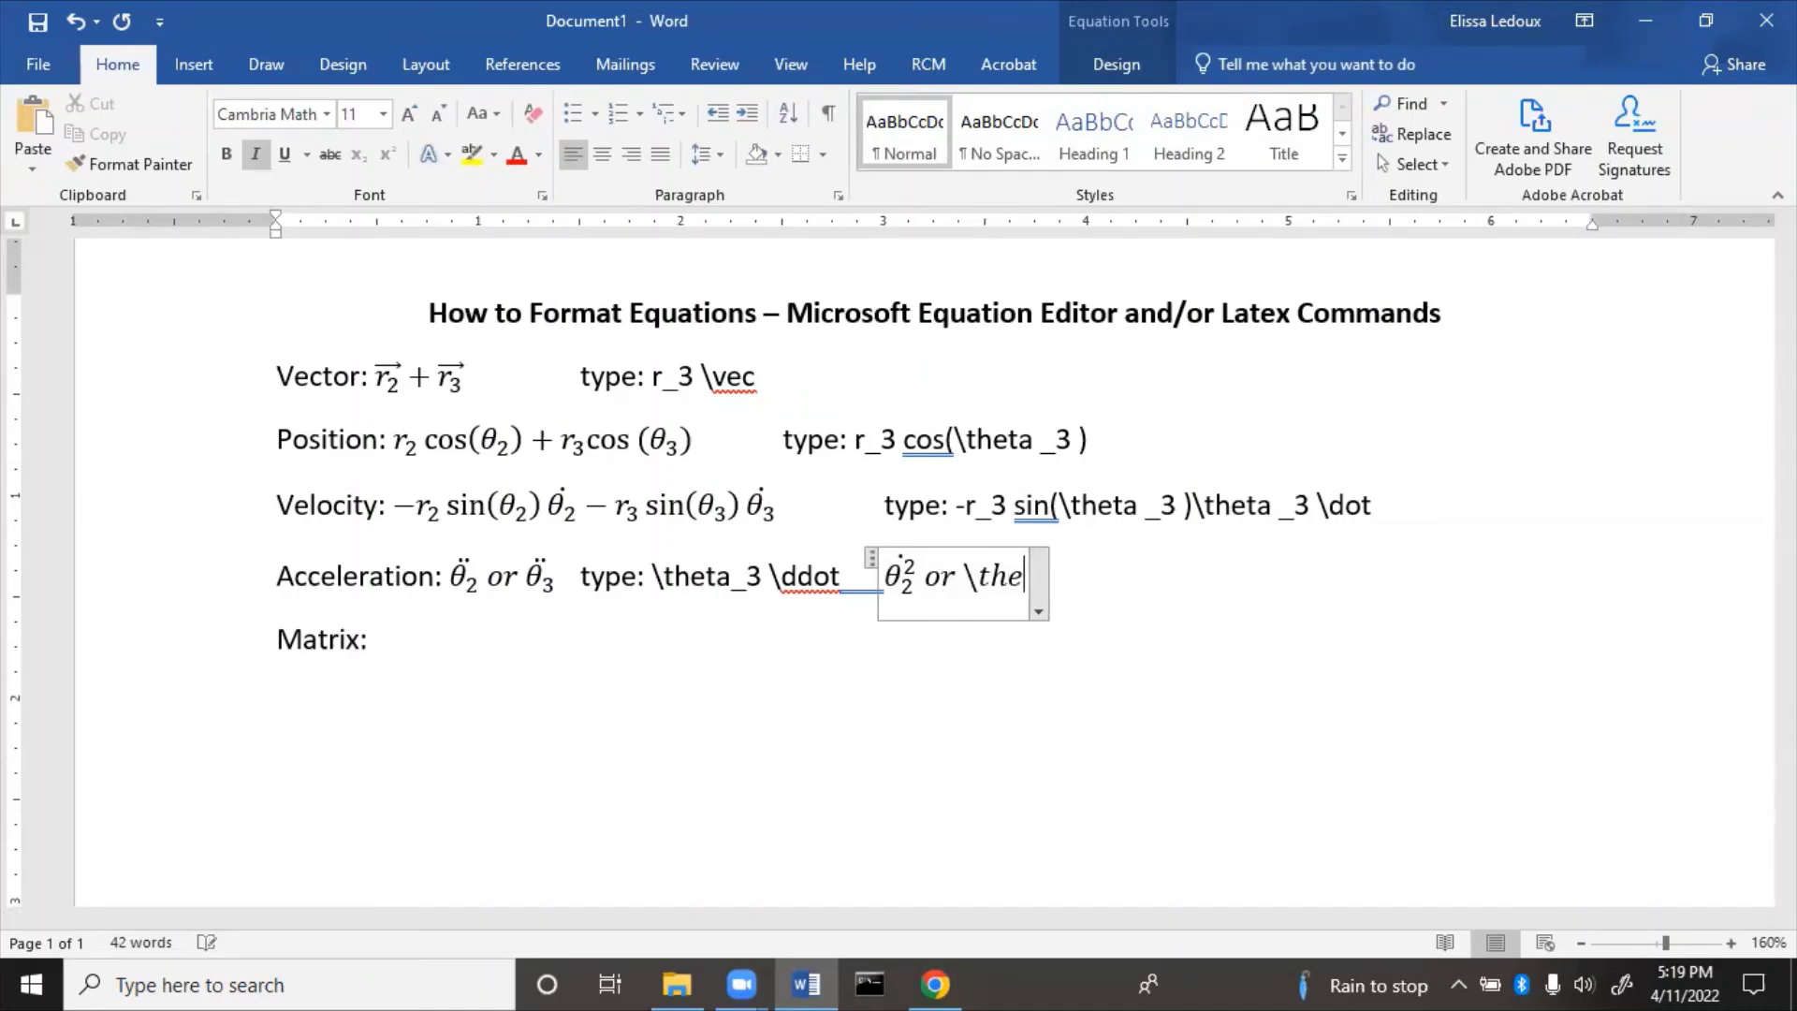
type("ta_")
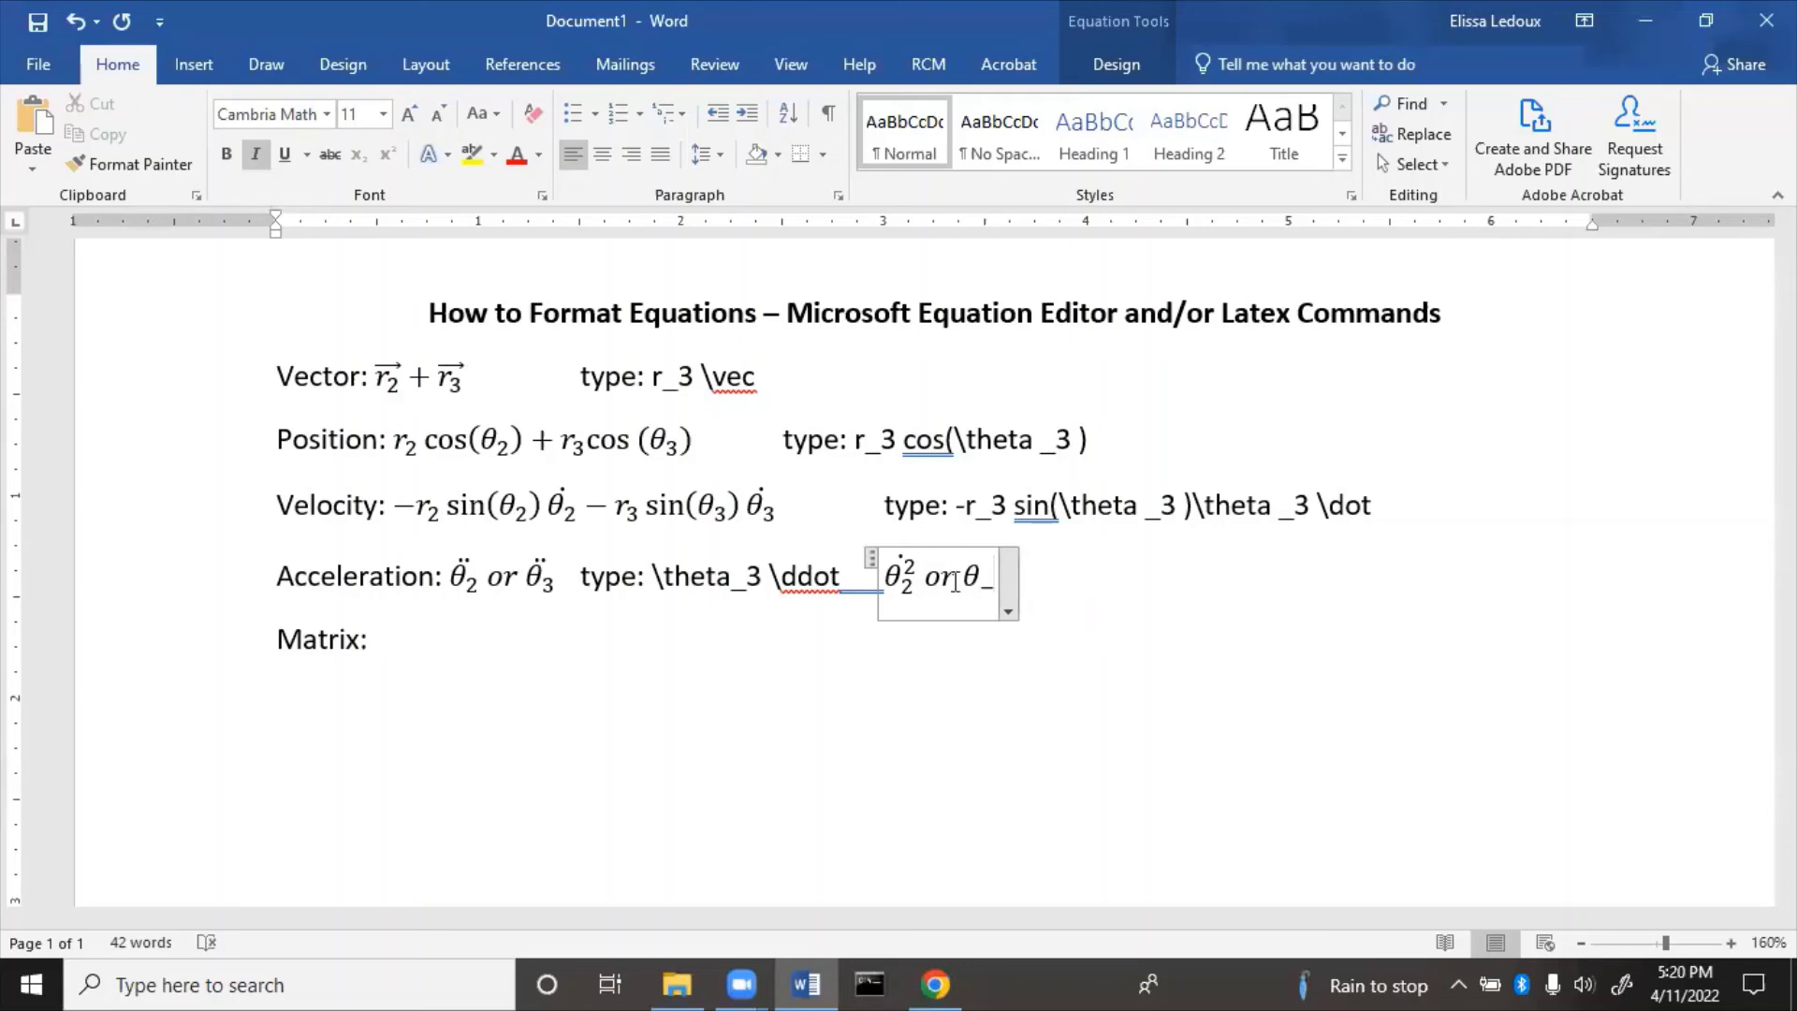
type("3 ")
type("^")
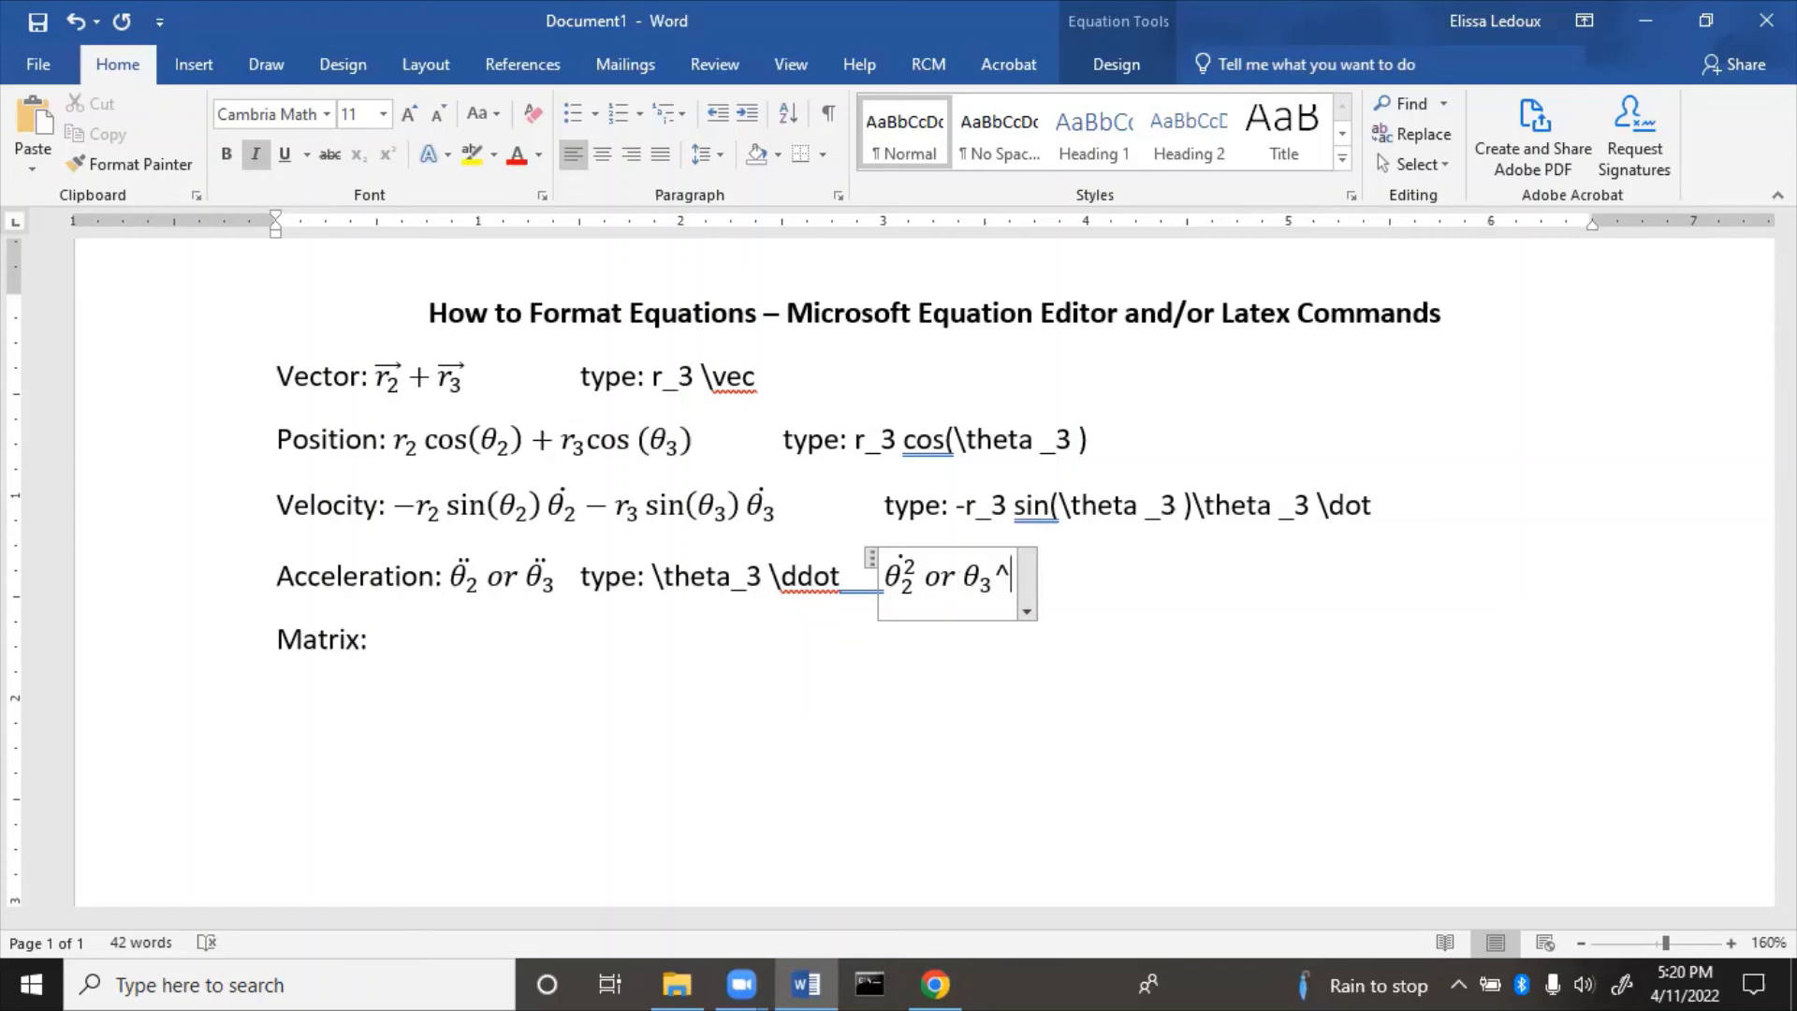
type("2")
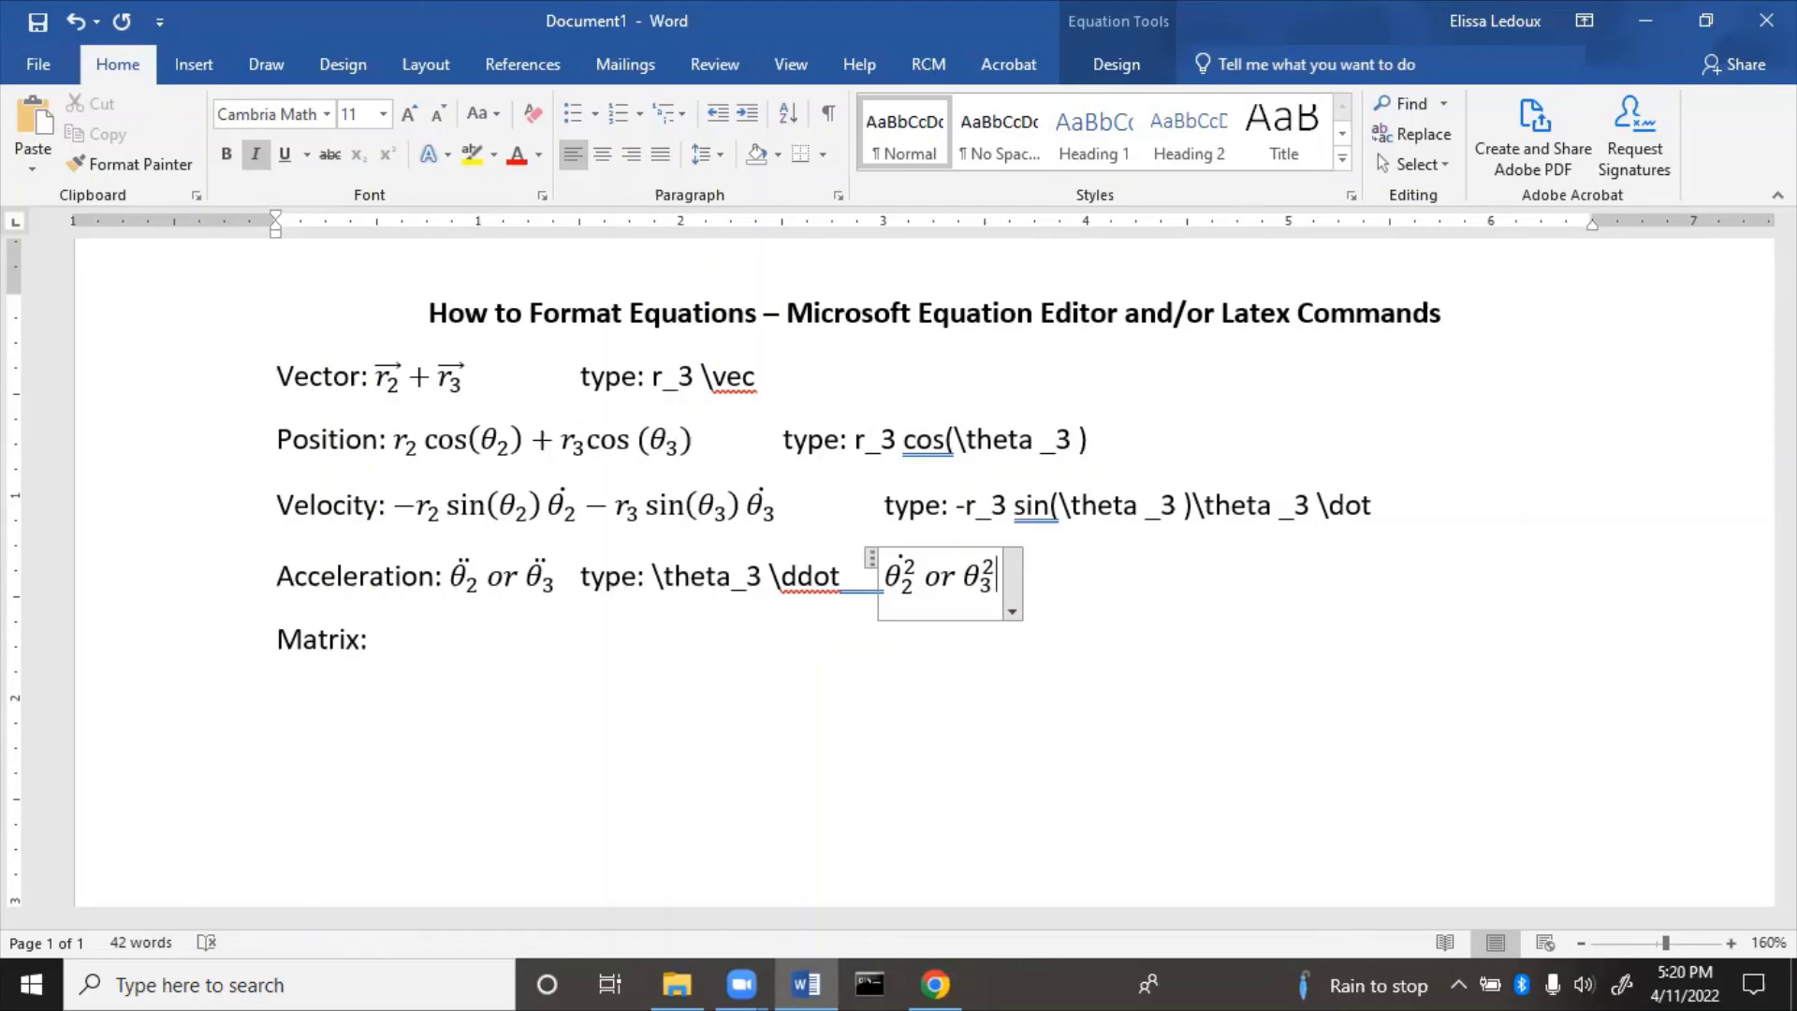
type("heta")
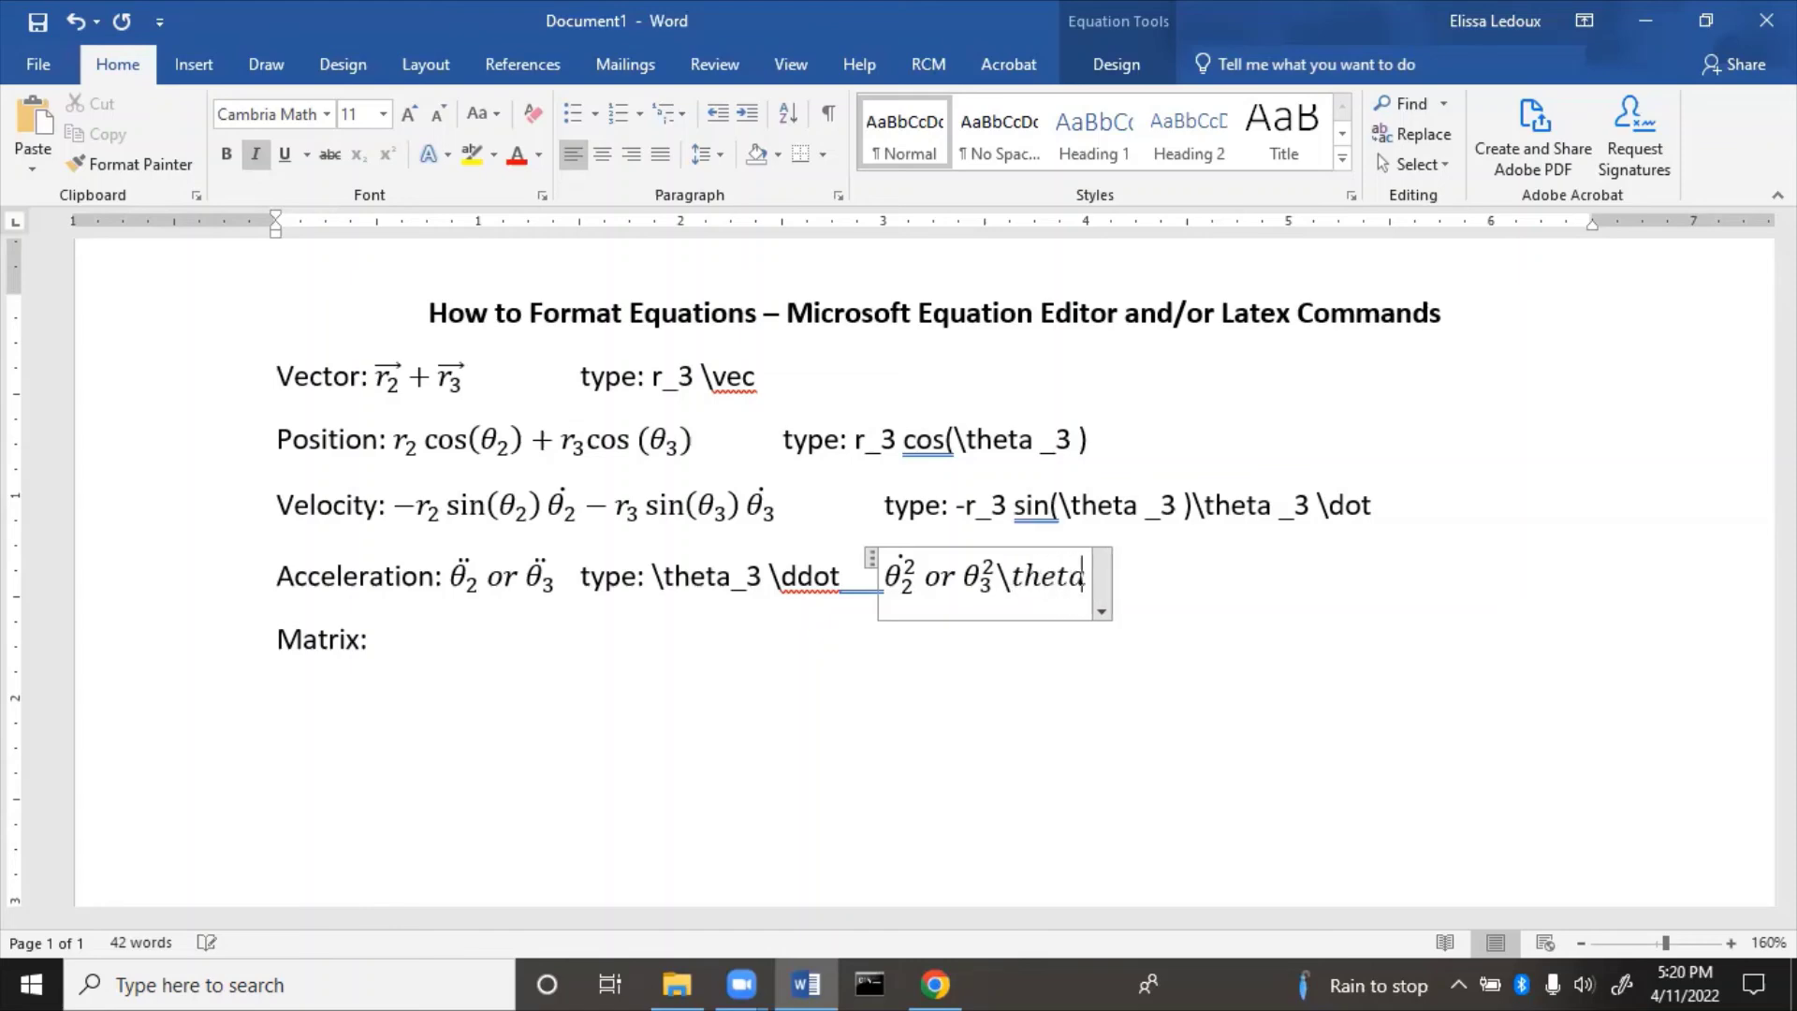
key("BackSpace")
key("BackSpace")
key("BackSpace")
key("BackSpace")
key("BackSpace")
Put a single dot over the θ₃² term with the \dot text command and leave the equation.
type("d")
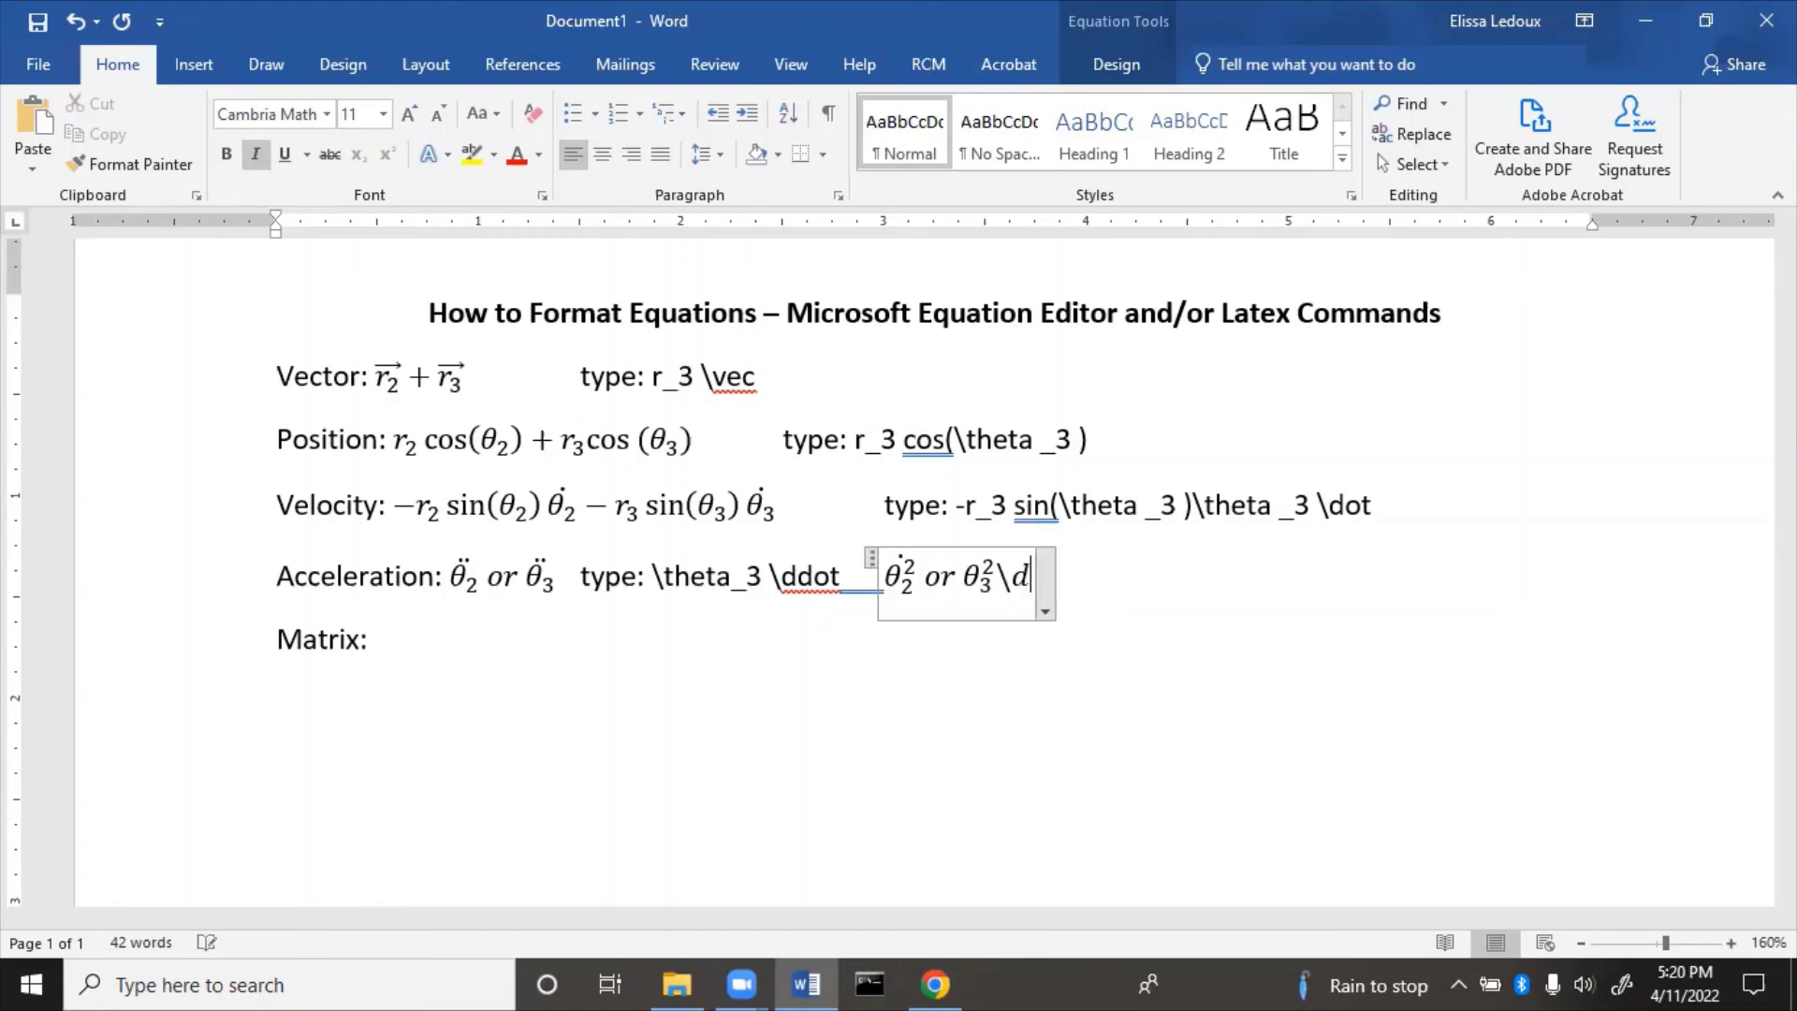
type("ot")
key("space")
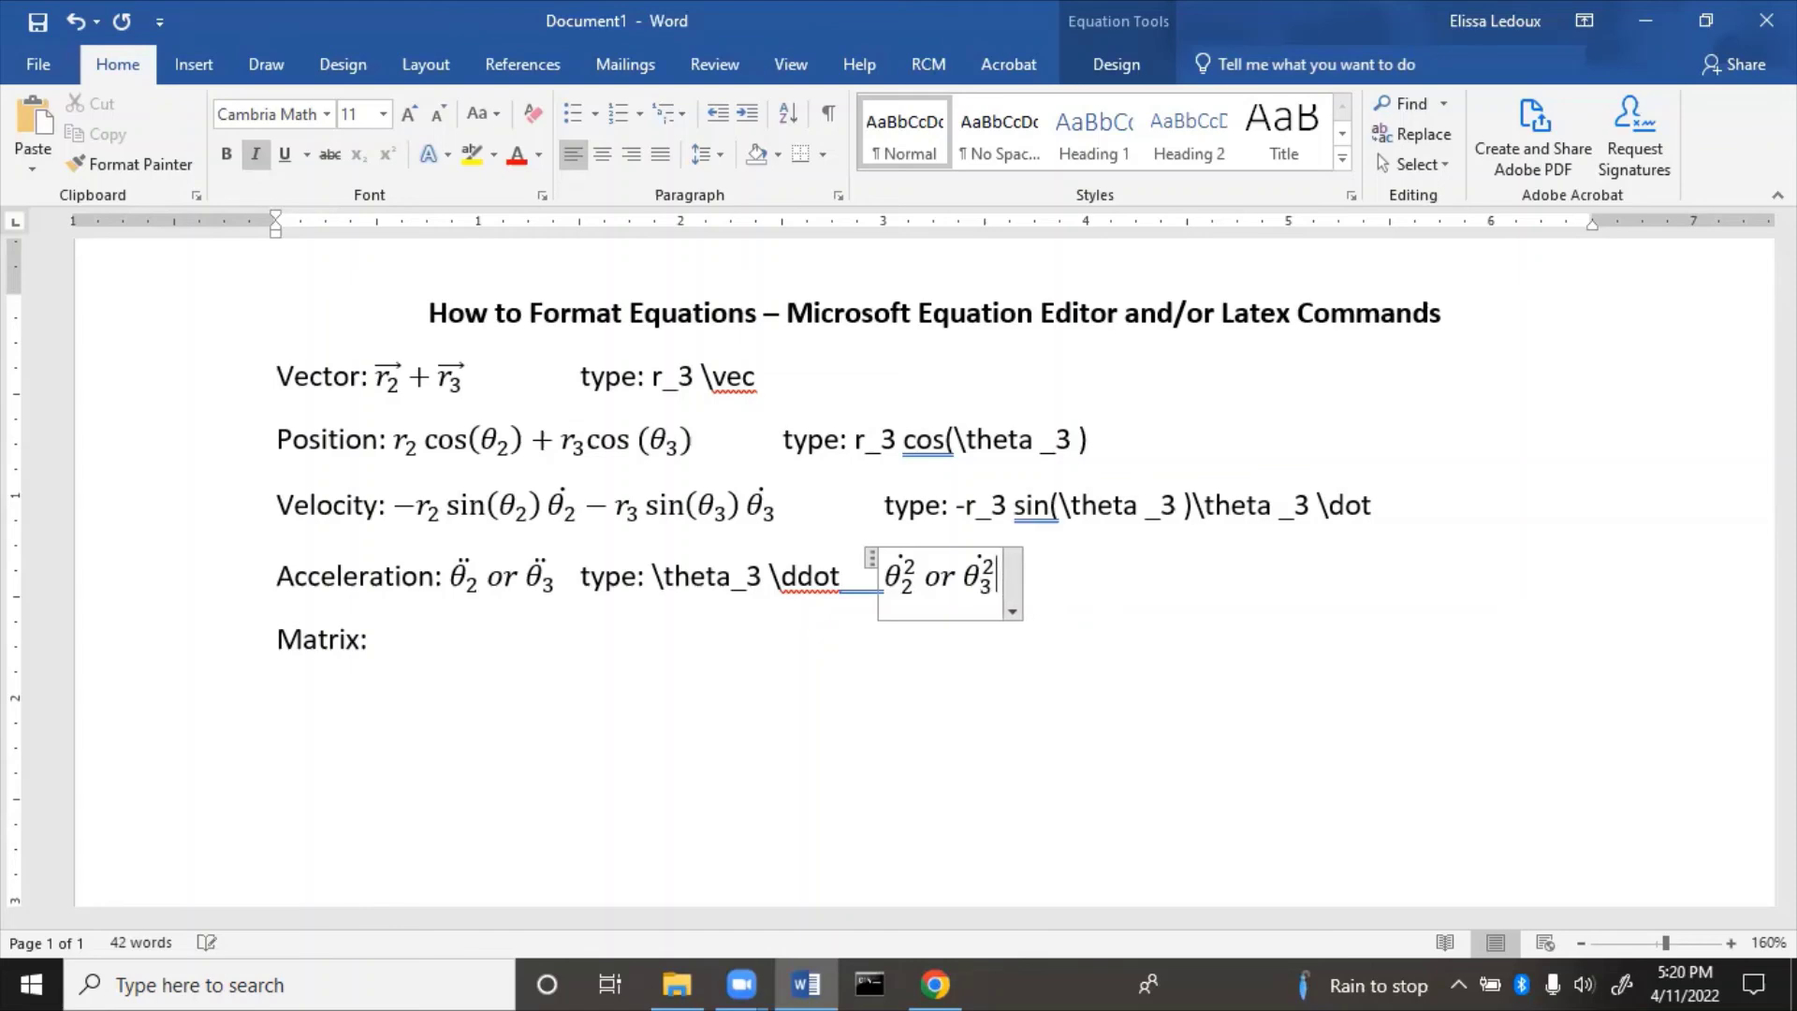
key("Right")
Add the tab-spaced note "type: \theta _3 ^2 \dot" after the second Acceleration equation.
key("Tab")
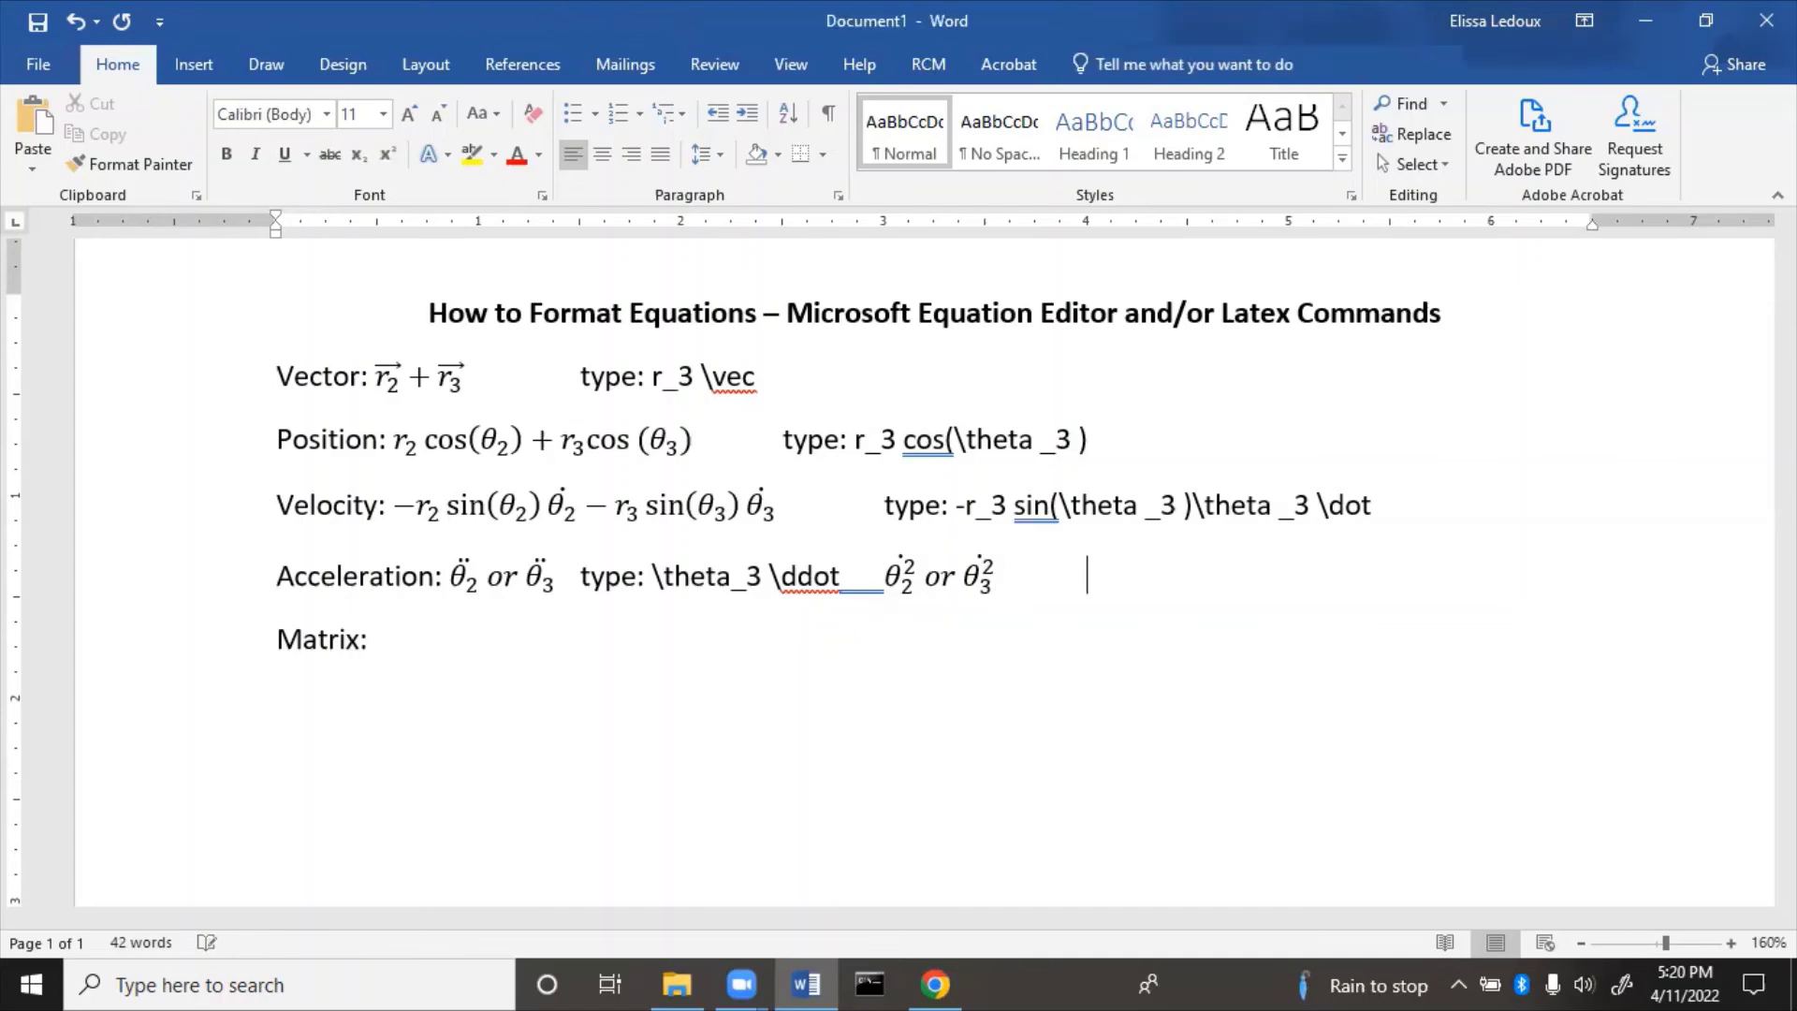
type("type: ")
type("\theta_3")
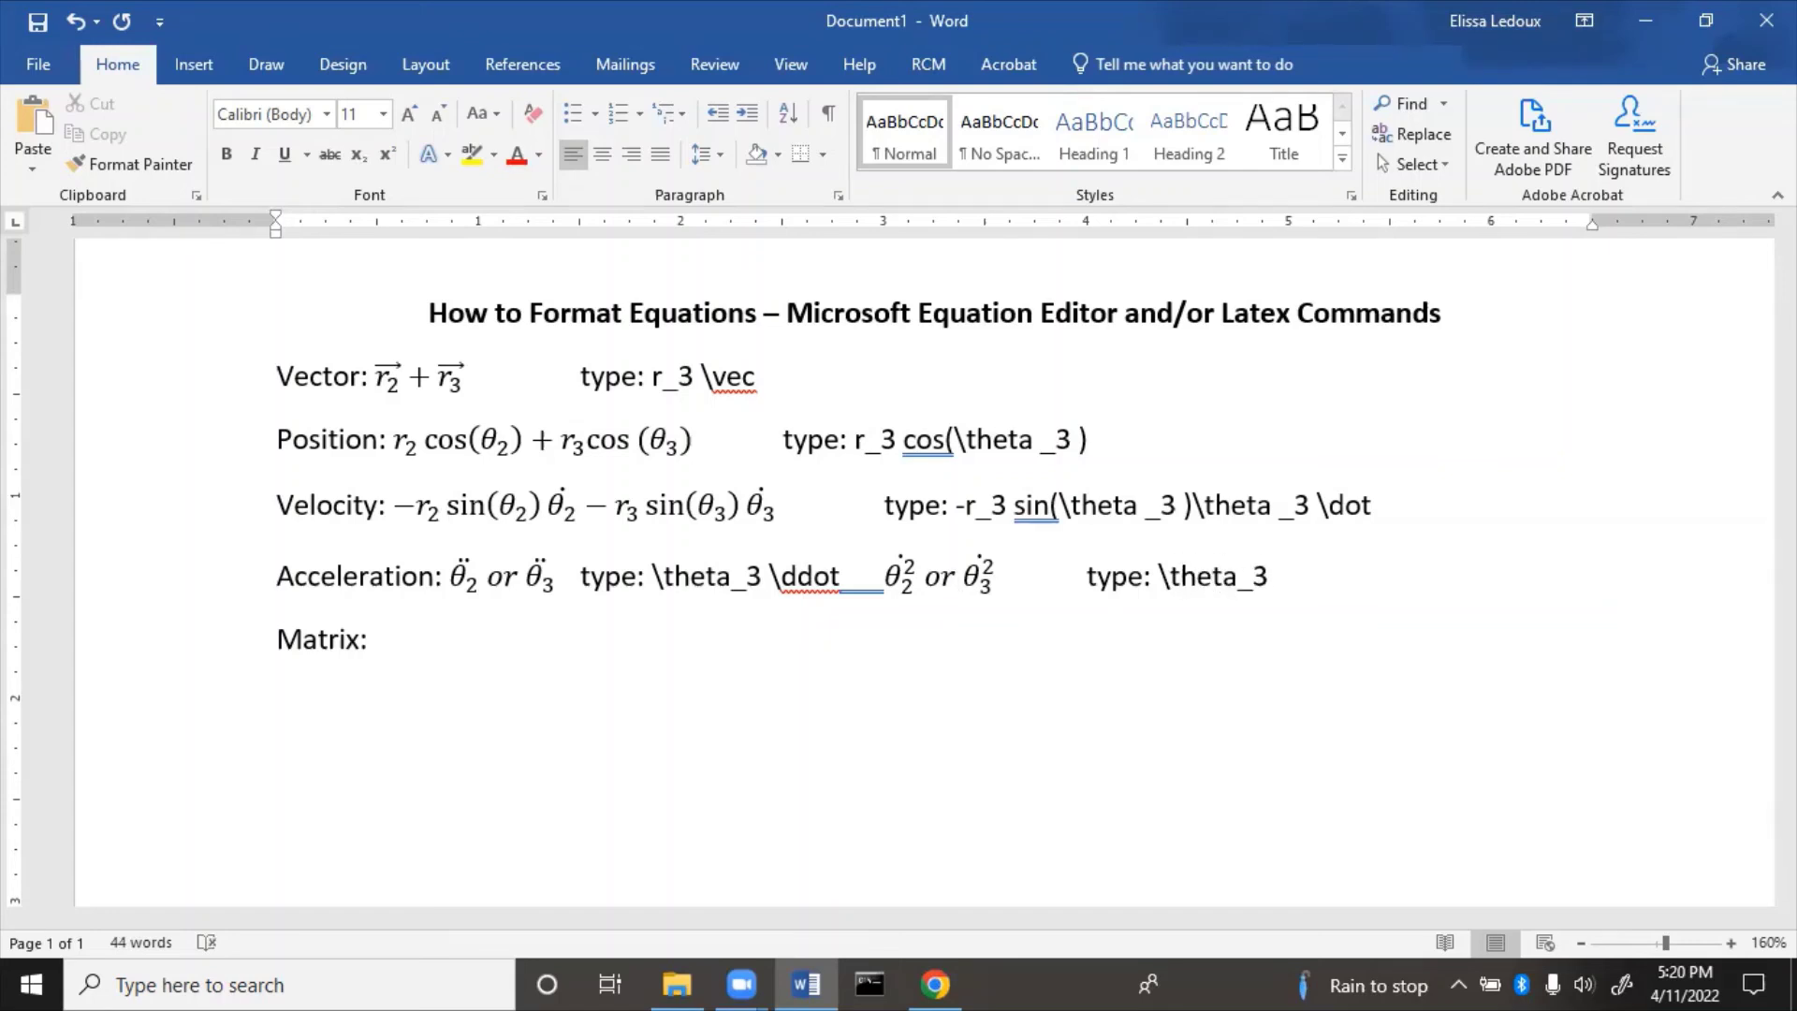
key("BackSpace")
key("BackSpace")
type("+")
key("BackSpace")
type("_3 ^2 \\dot")
Insert an equation after the Matrix label containing an empty square-bracket structure.
left_click(465, 642)
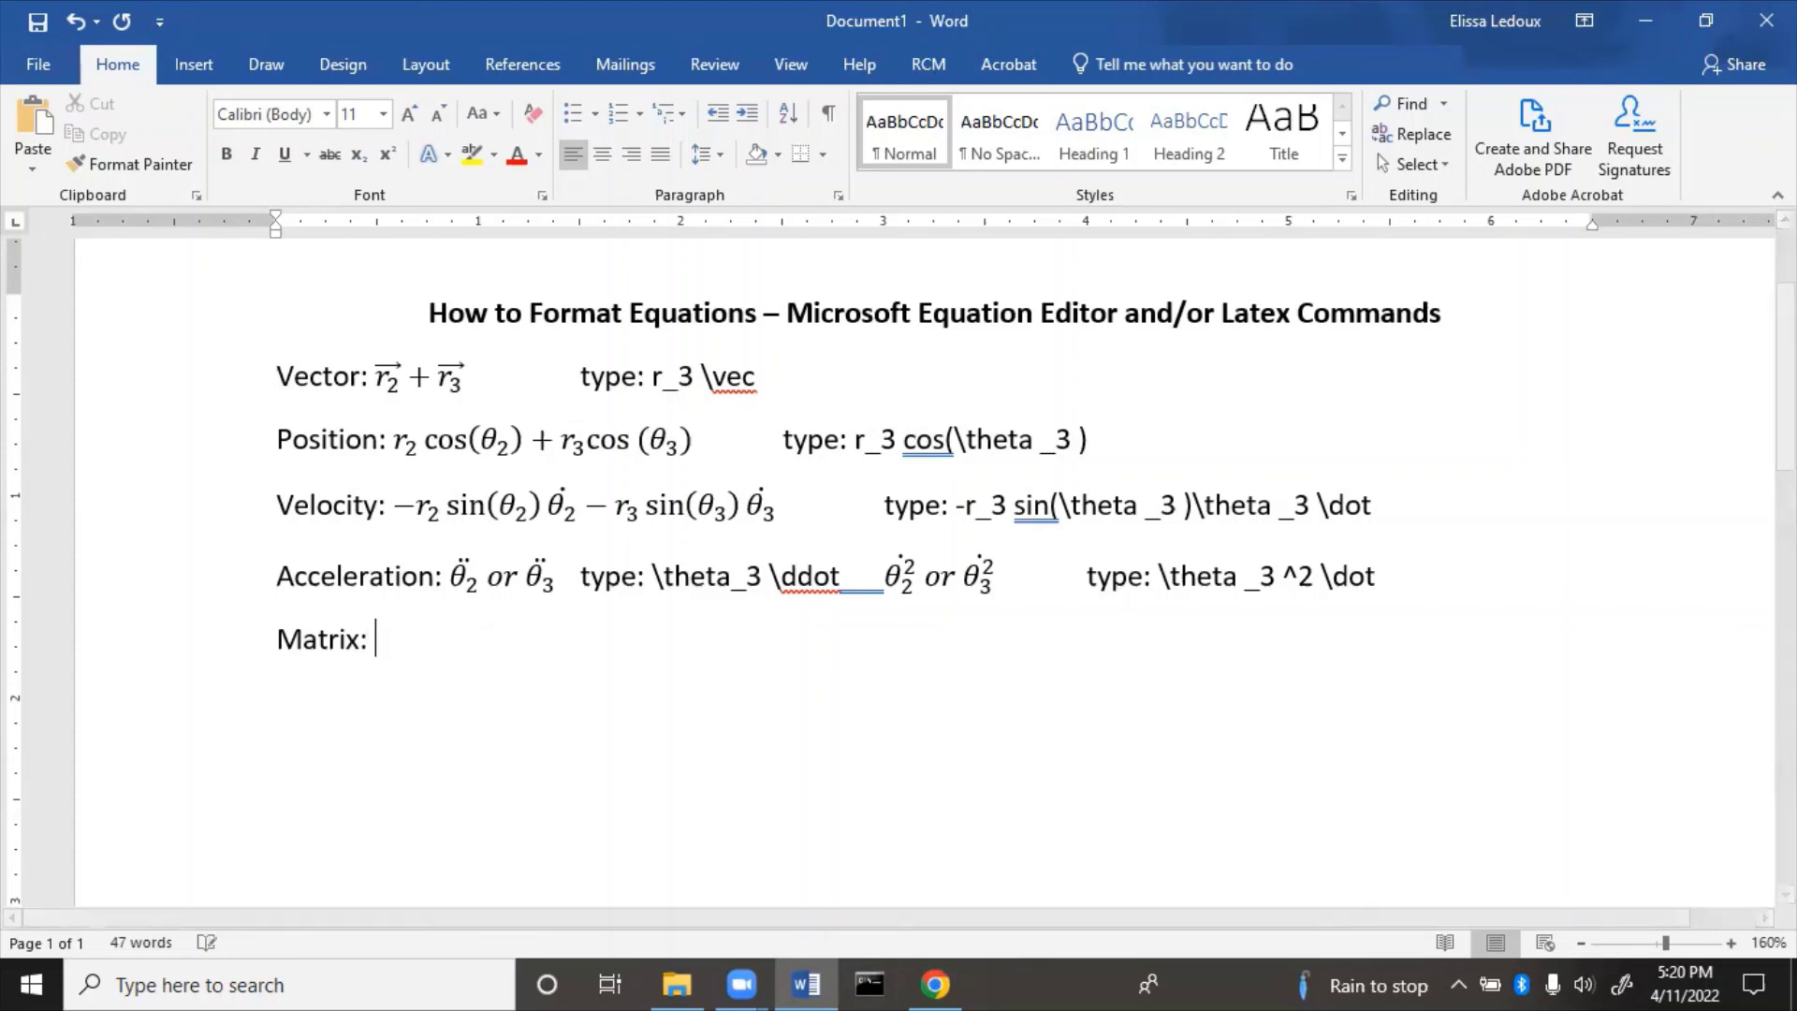
key("alt+equal")
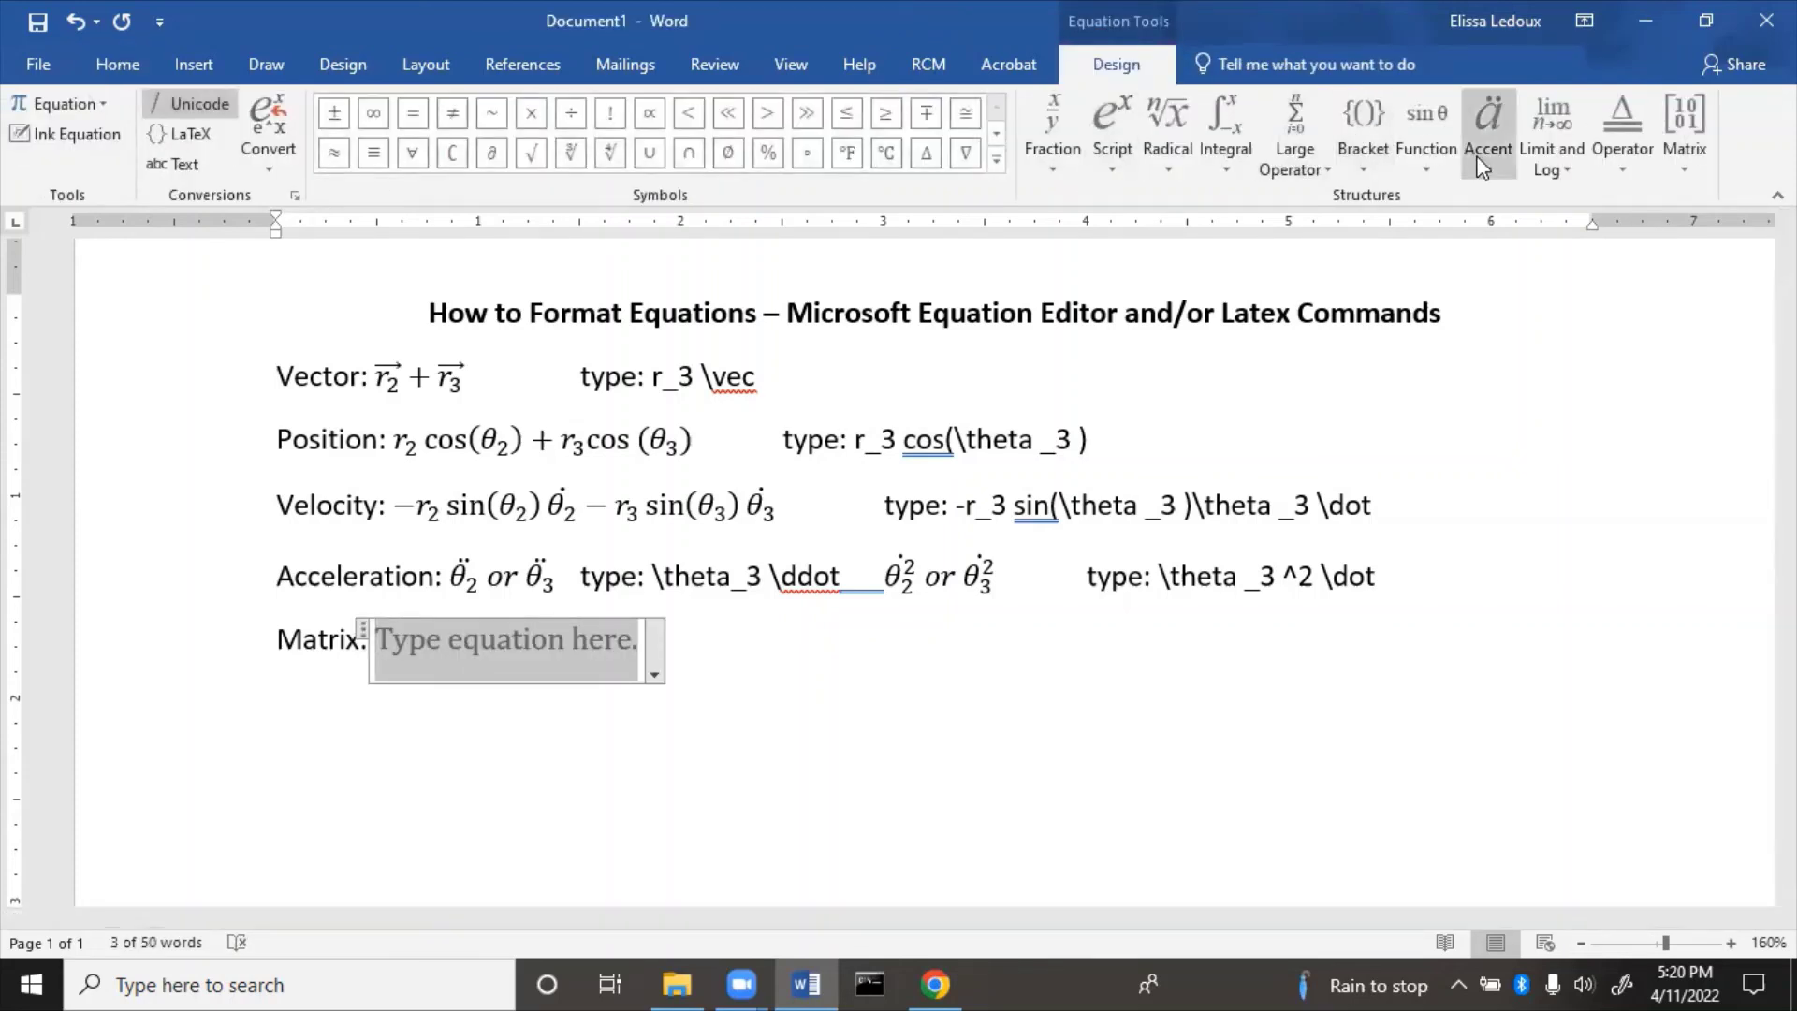
left_click(1373, 159)
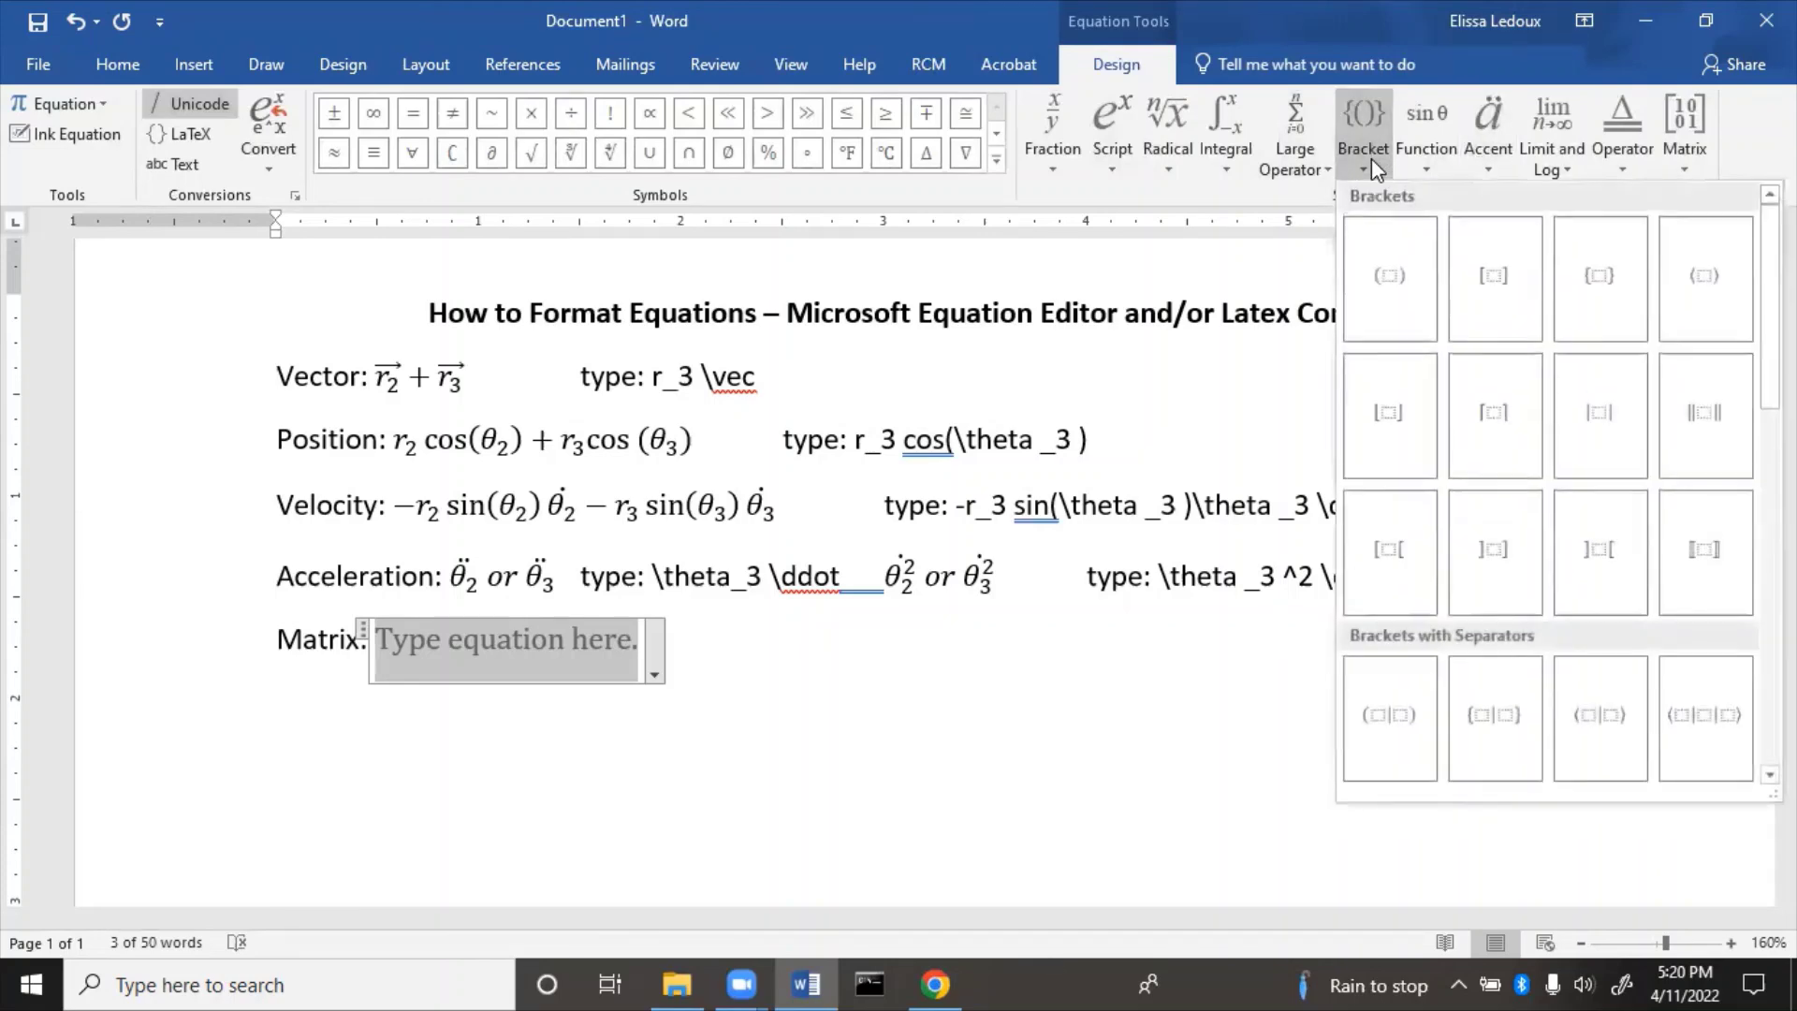
left_click(1490, 275)
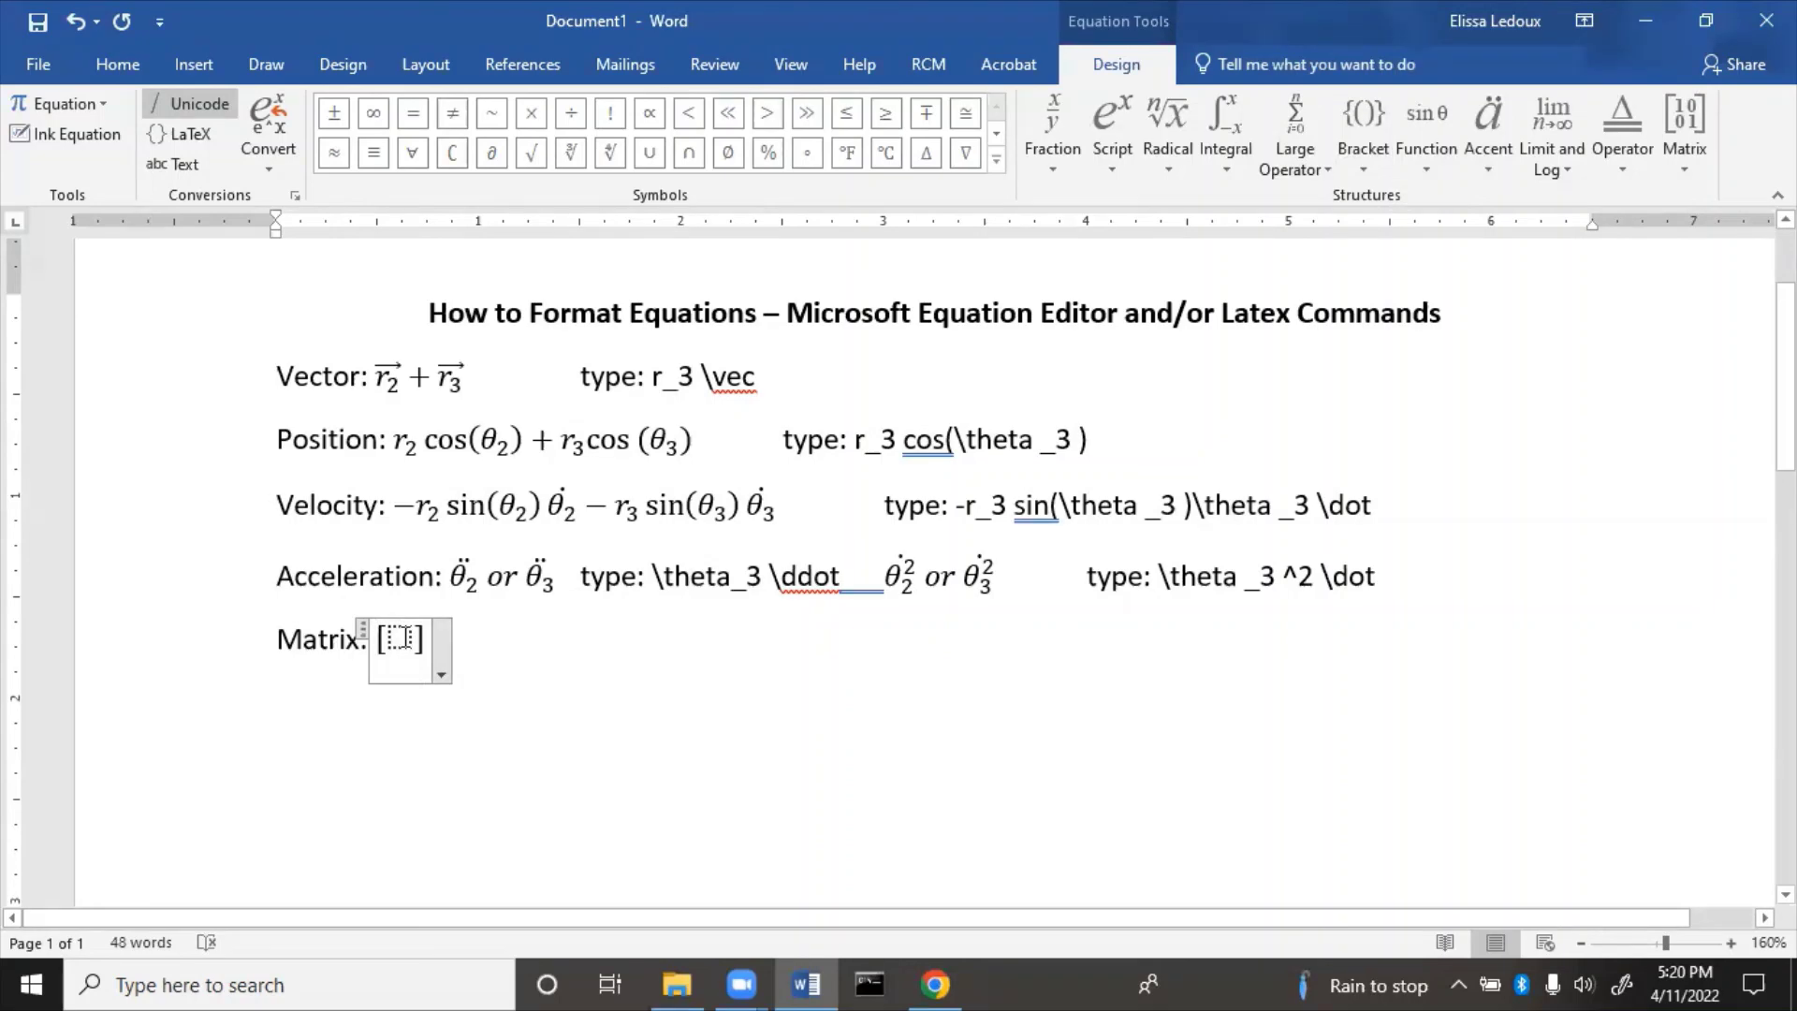
Insert an empty 3×3 matrix in the placeholder inside the square brackets after the Matrix label.
left_click(403, 644)
left_click(1677, 150)
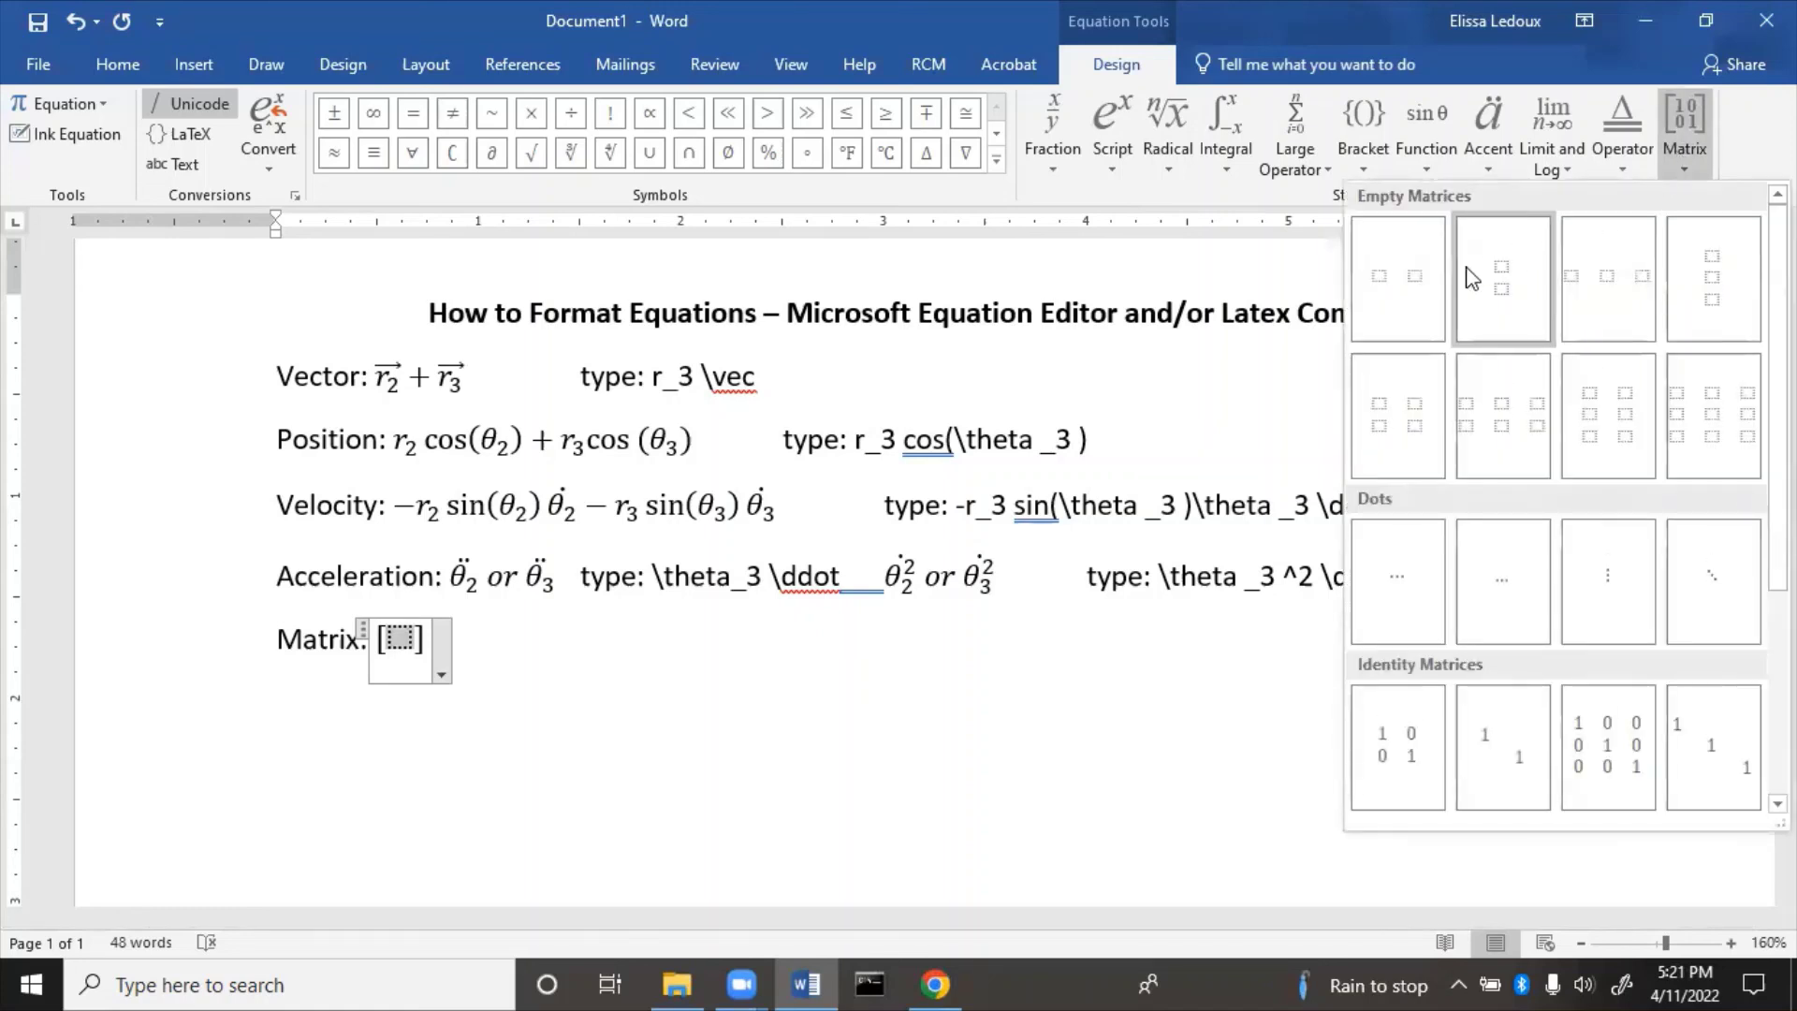
left_click(1713, 405)
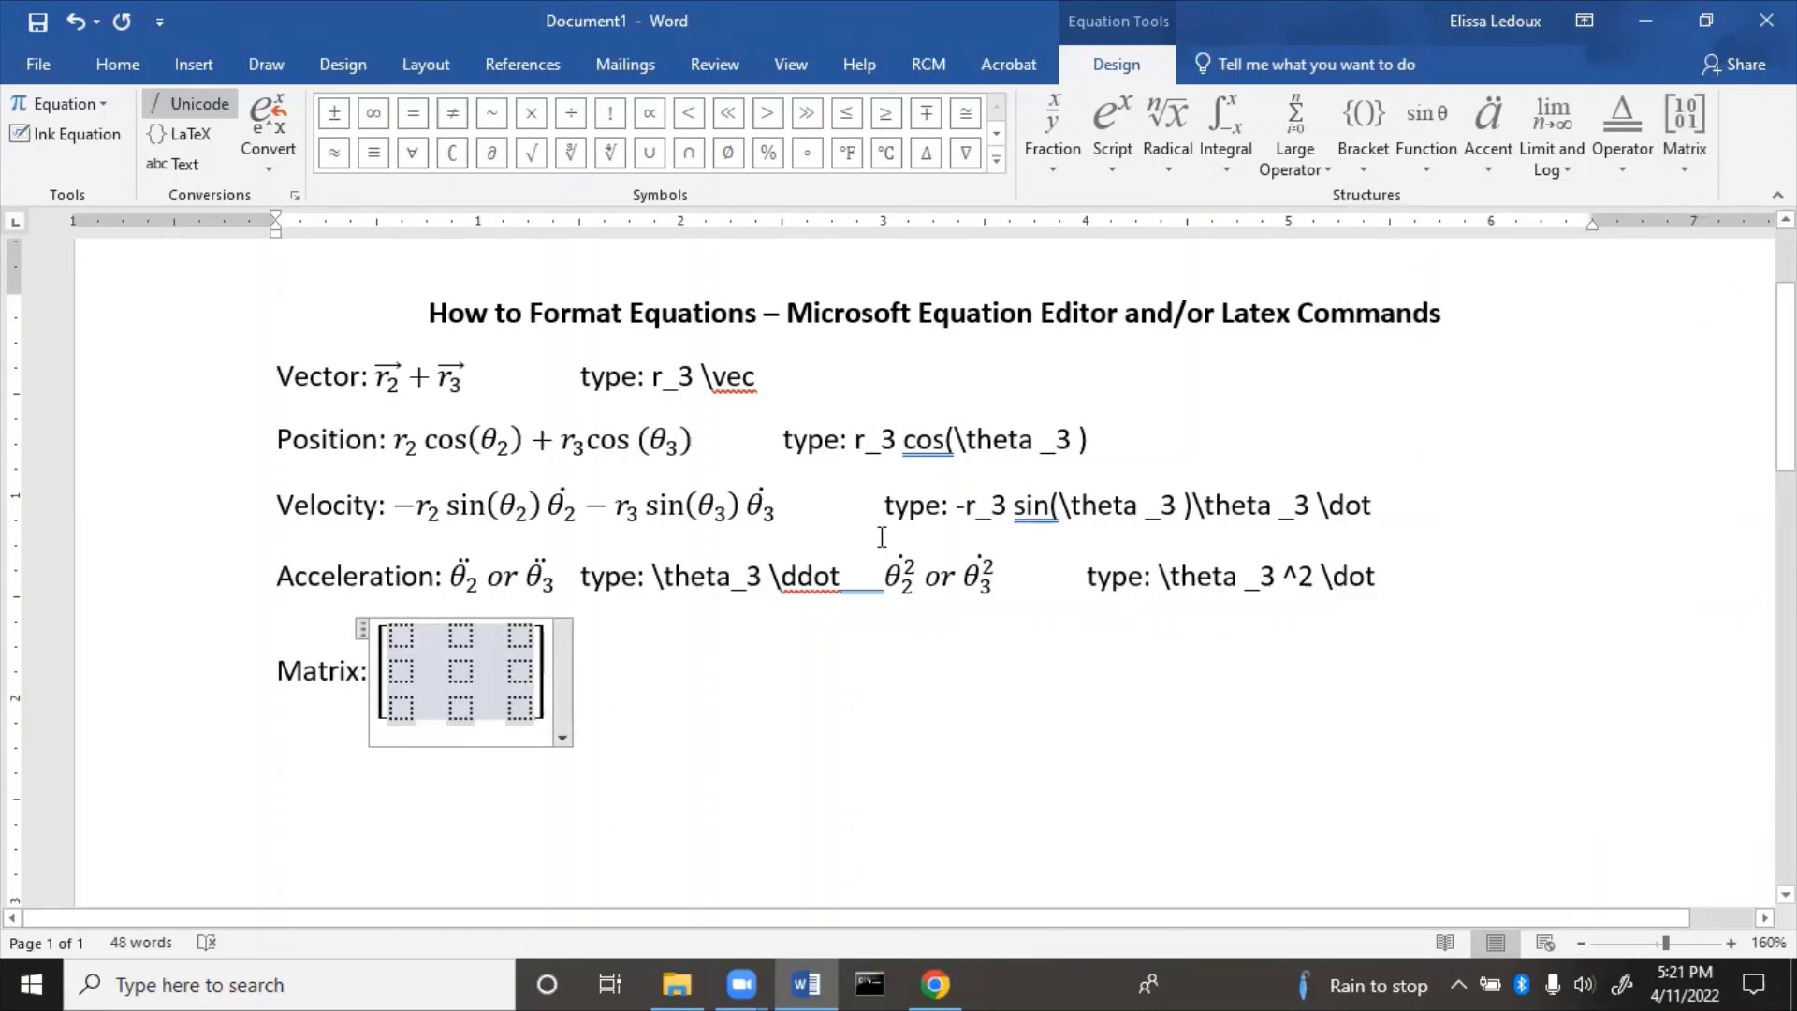
Expand the bracketed matrix to 4×4 by inserting a row after its first row and a column after its third column.
left_click(527, 640)
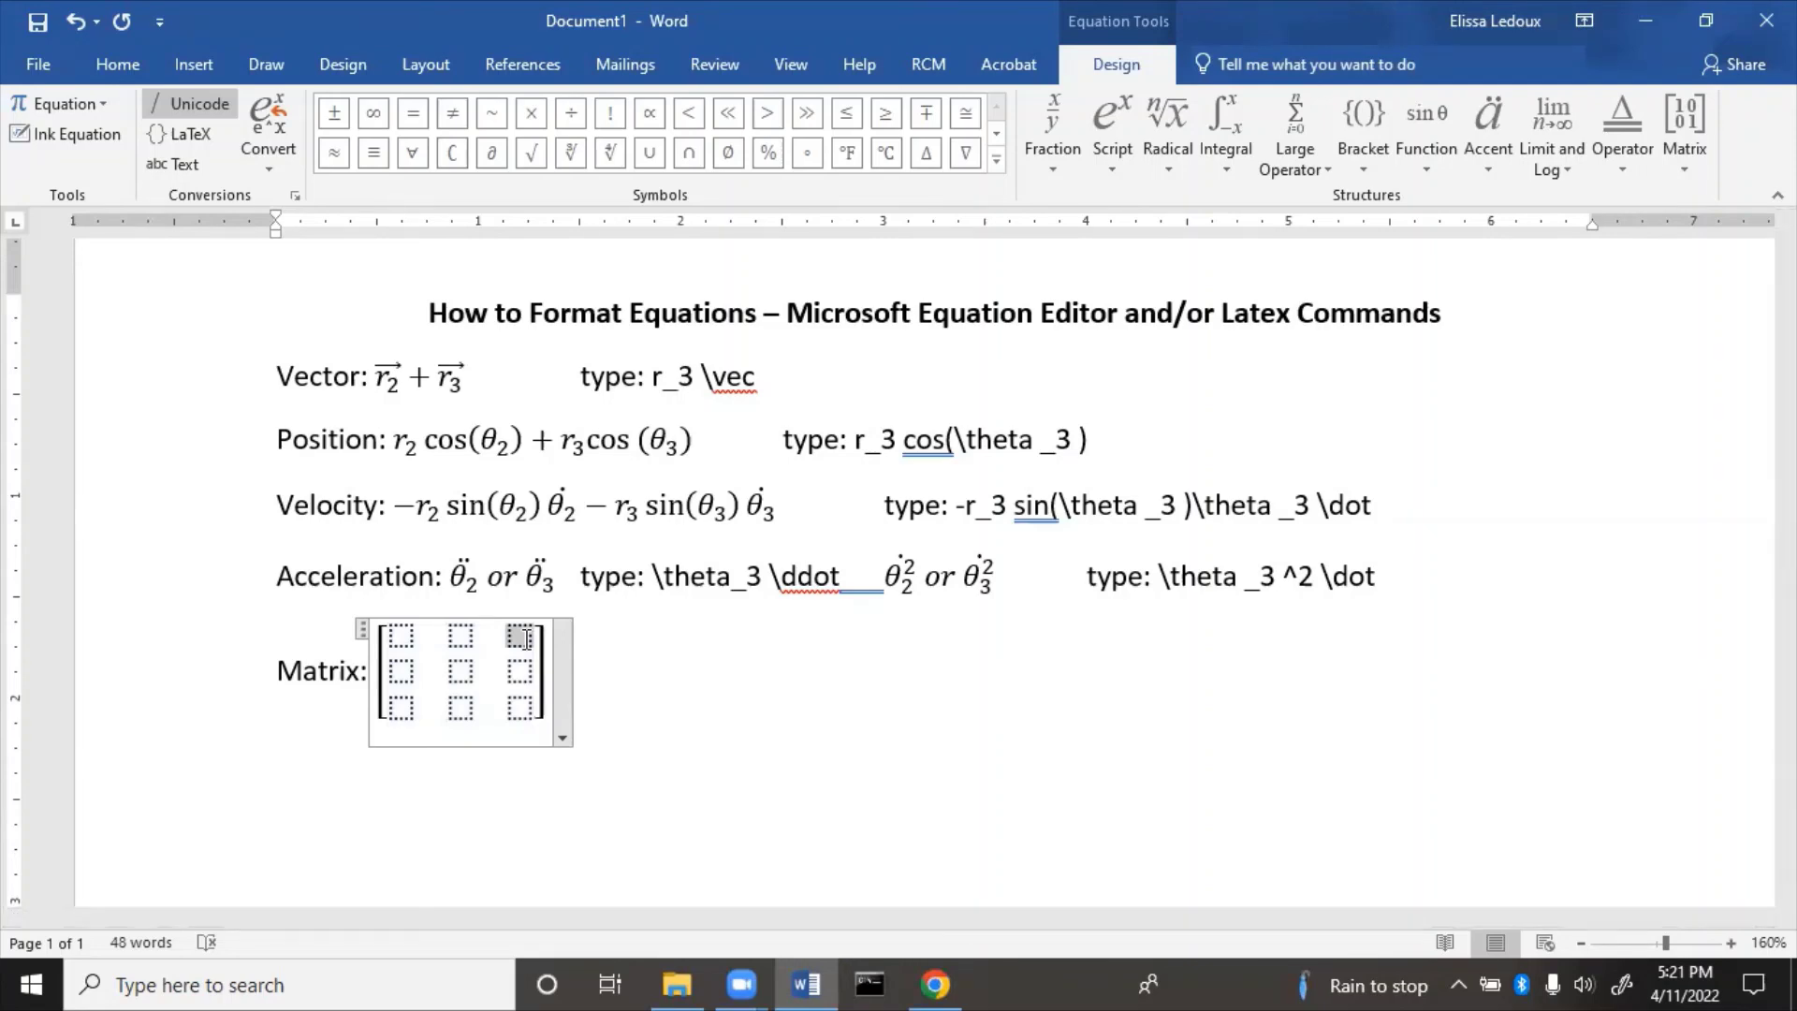
right_click(527, 640)
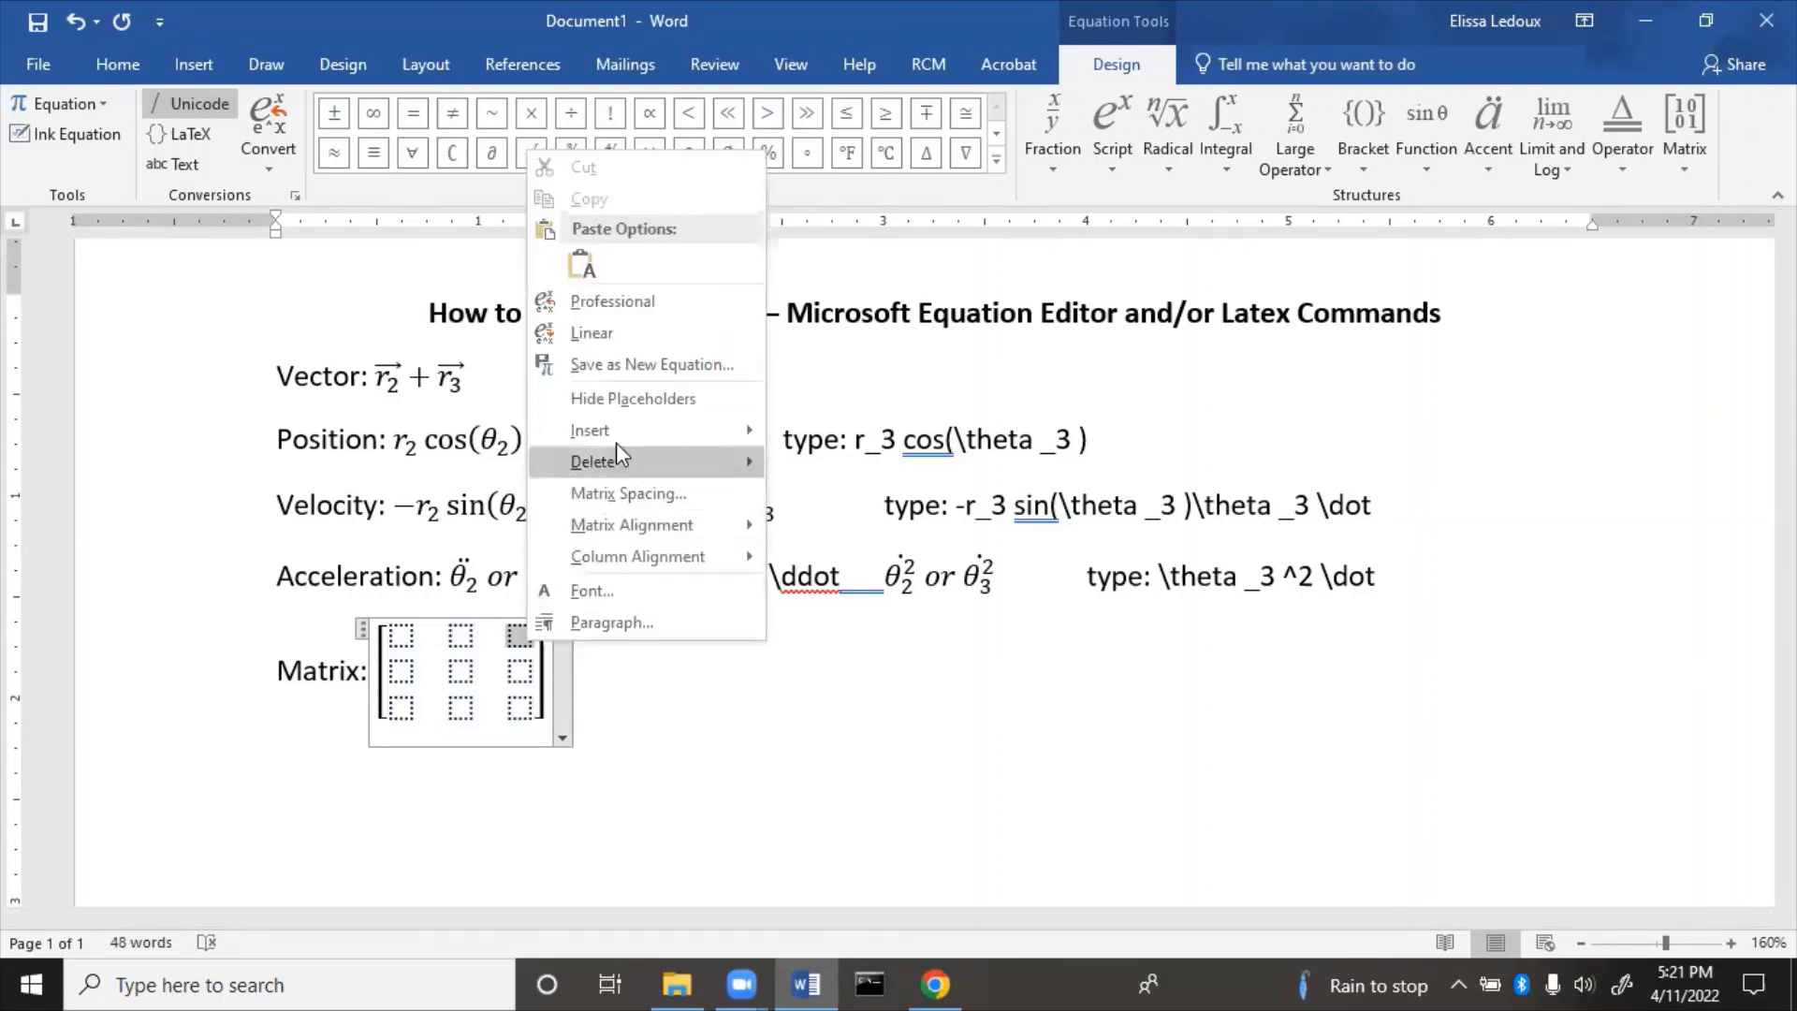
mouse_move(633, 444)
left_click(827, 466)
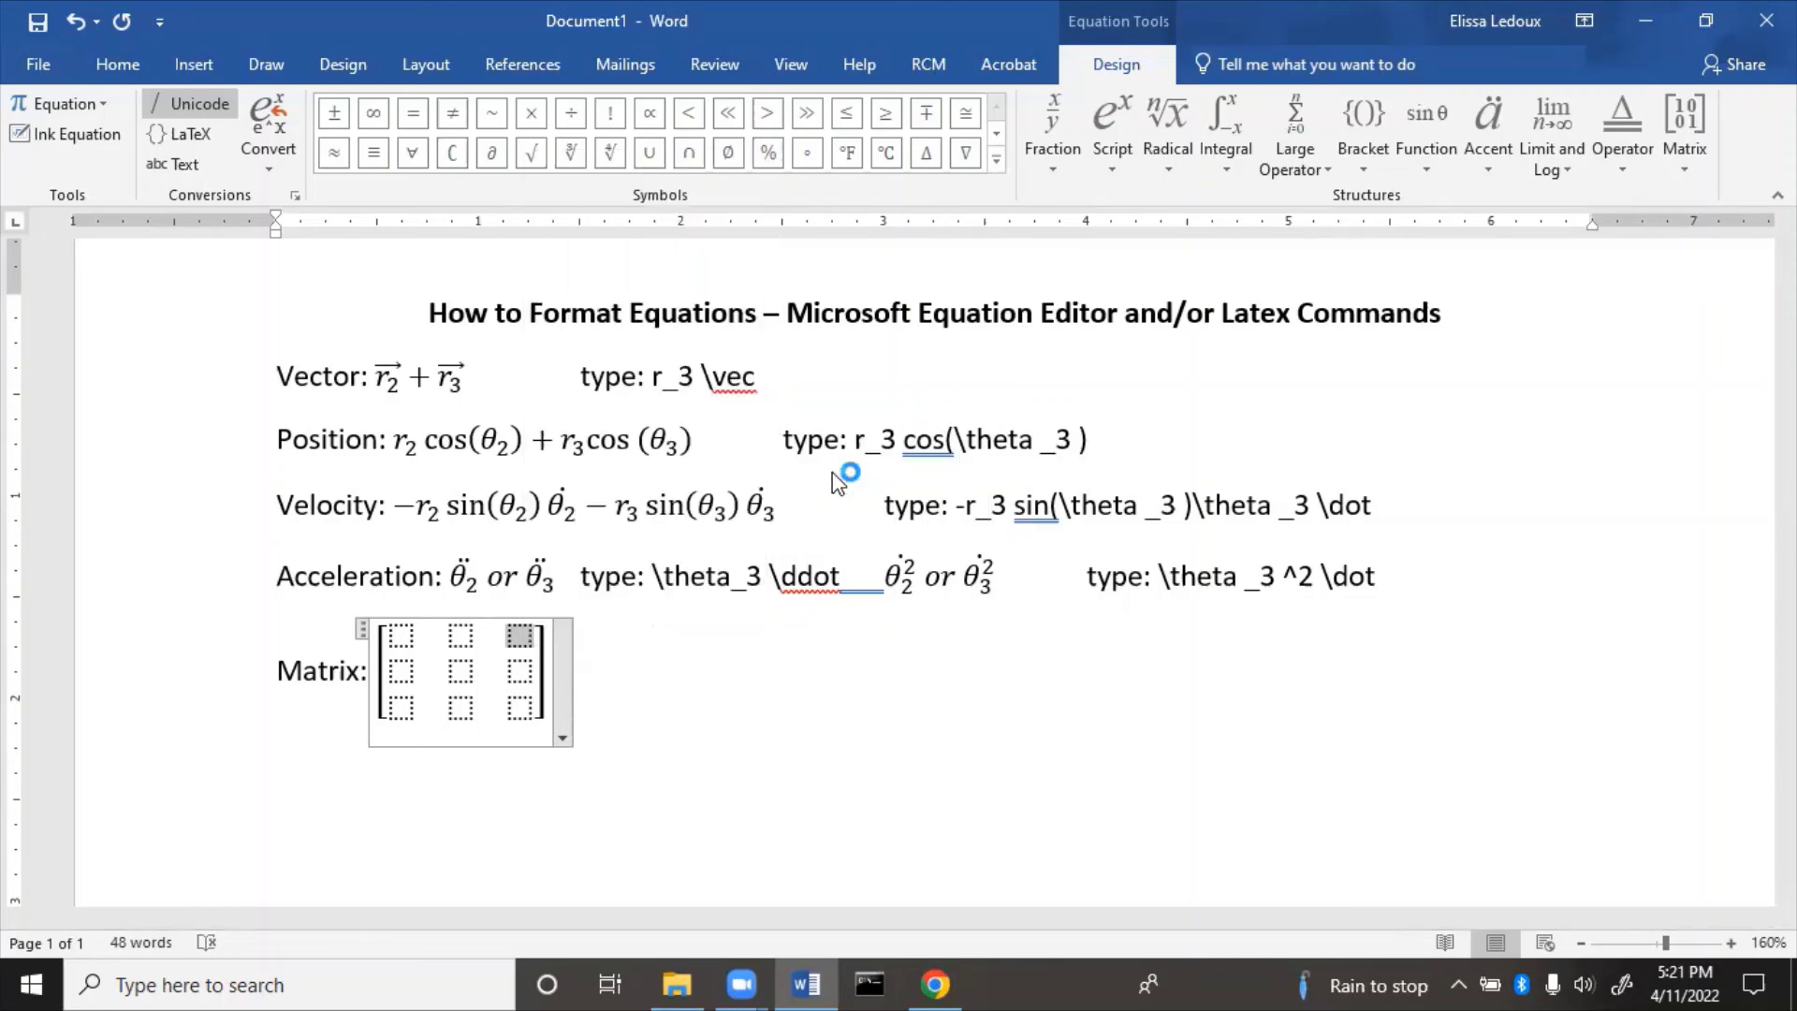
right_click(522, 638)
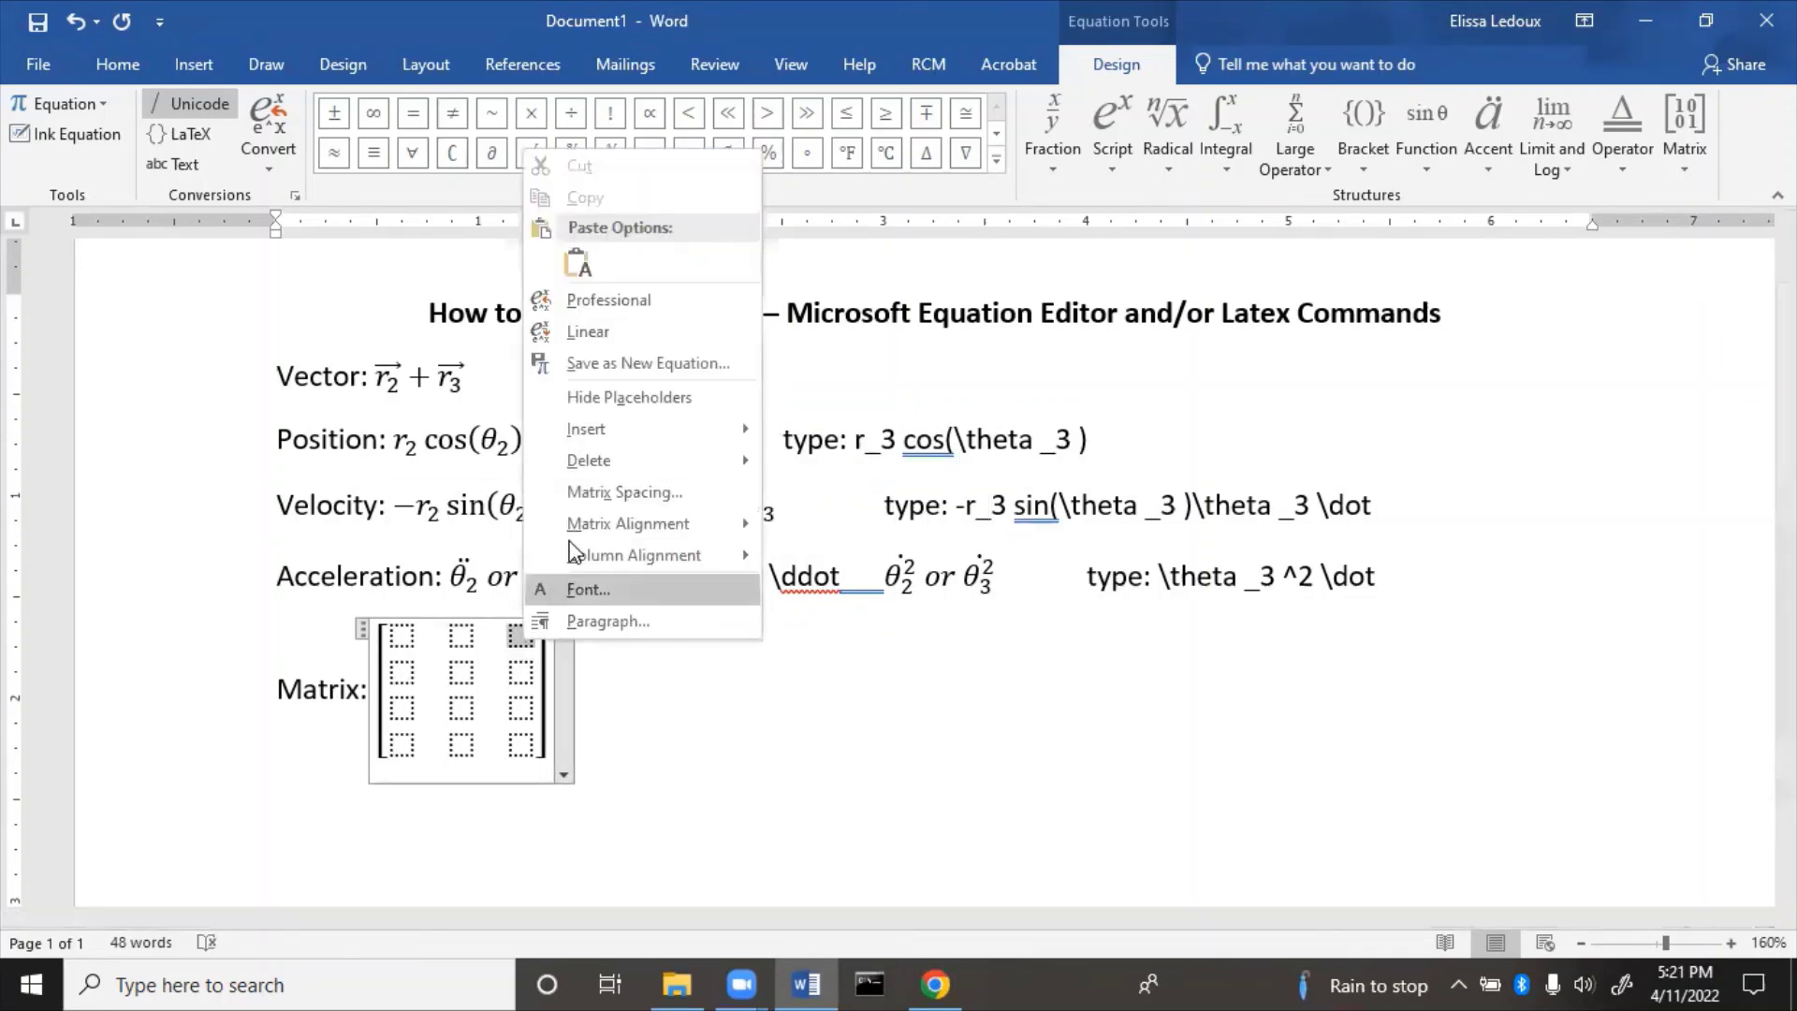
mouse_move(660, 440)
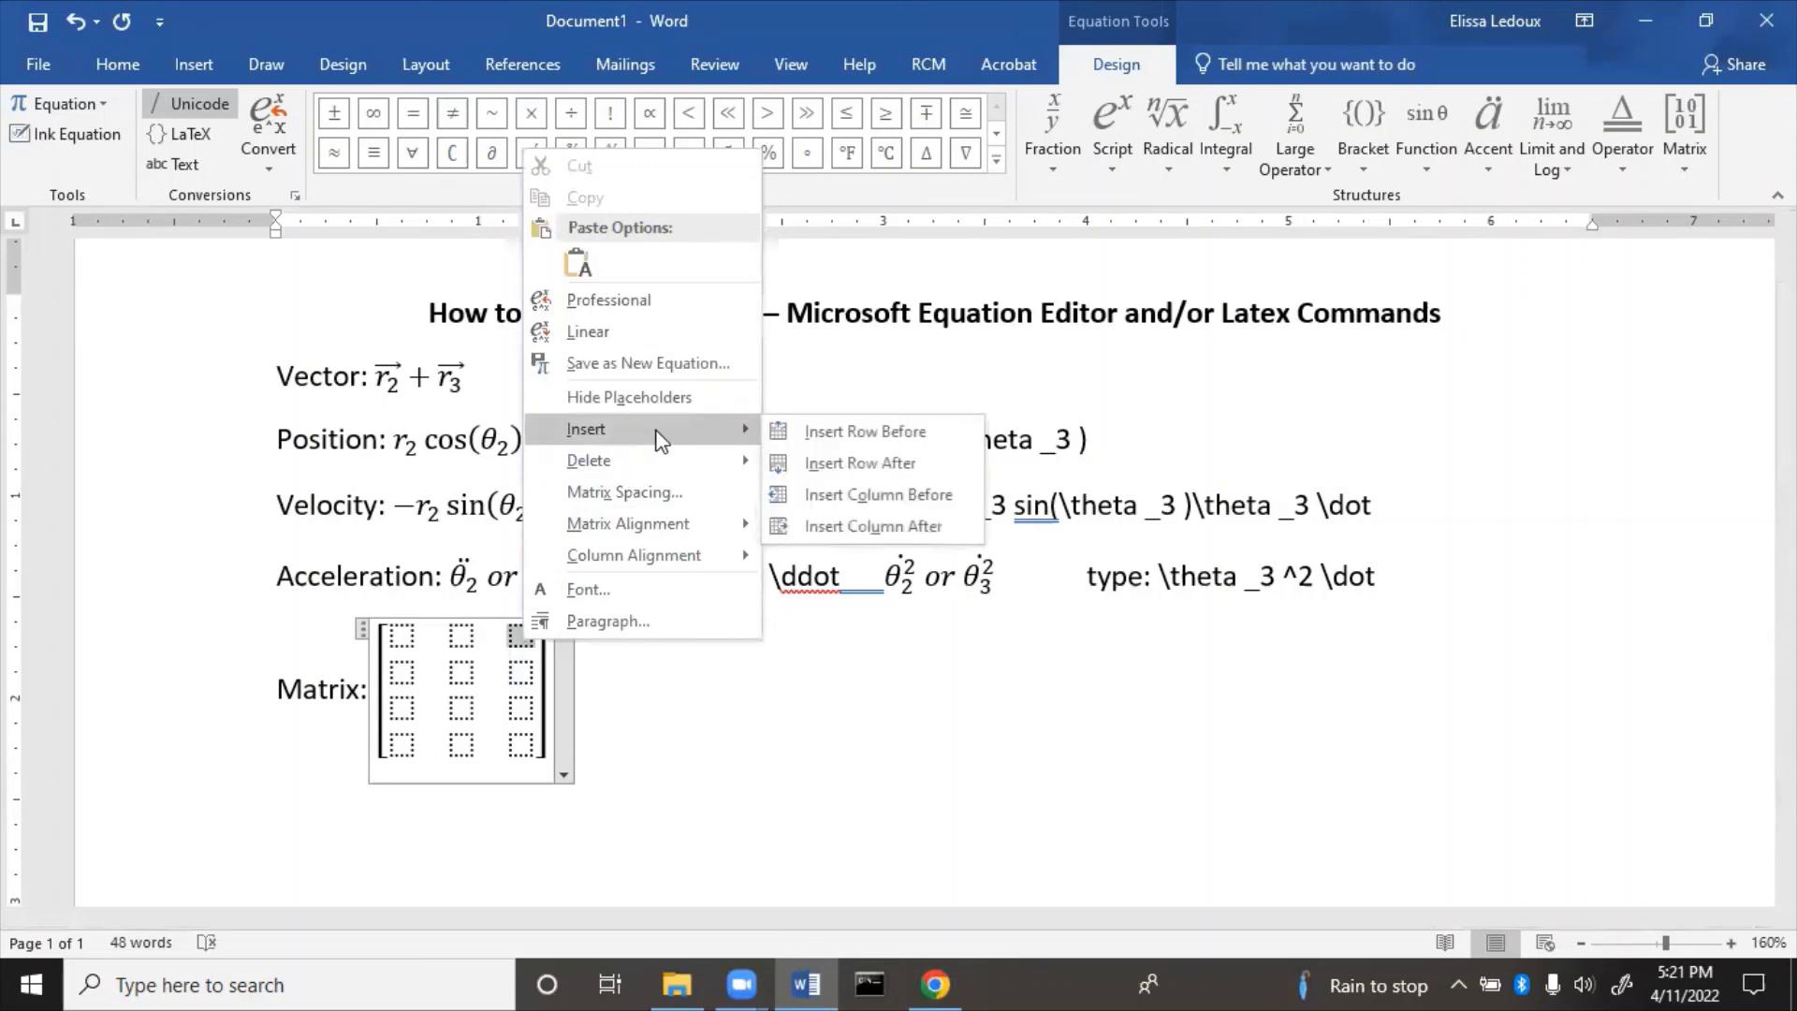
left_click(842, 516)
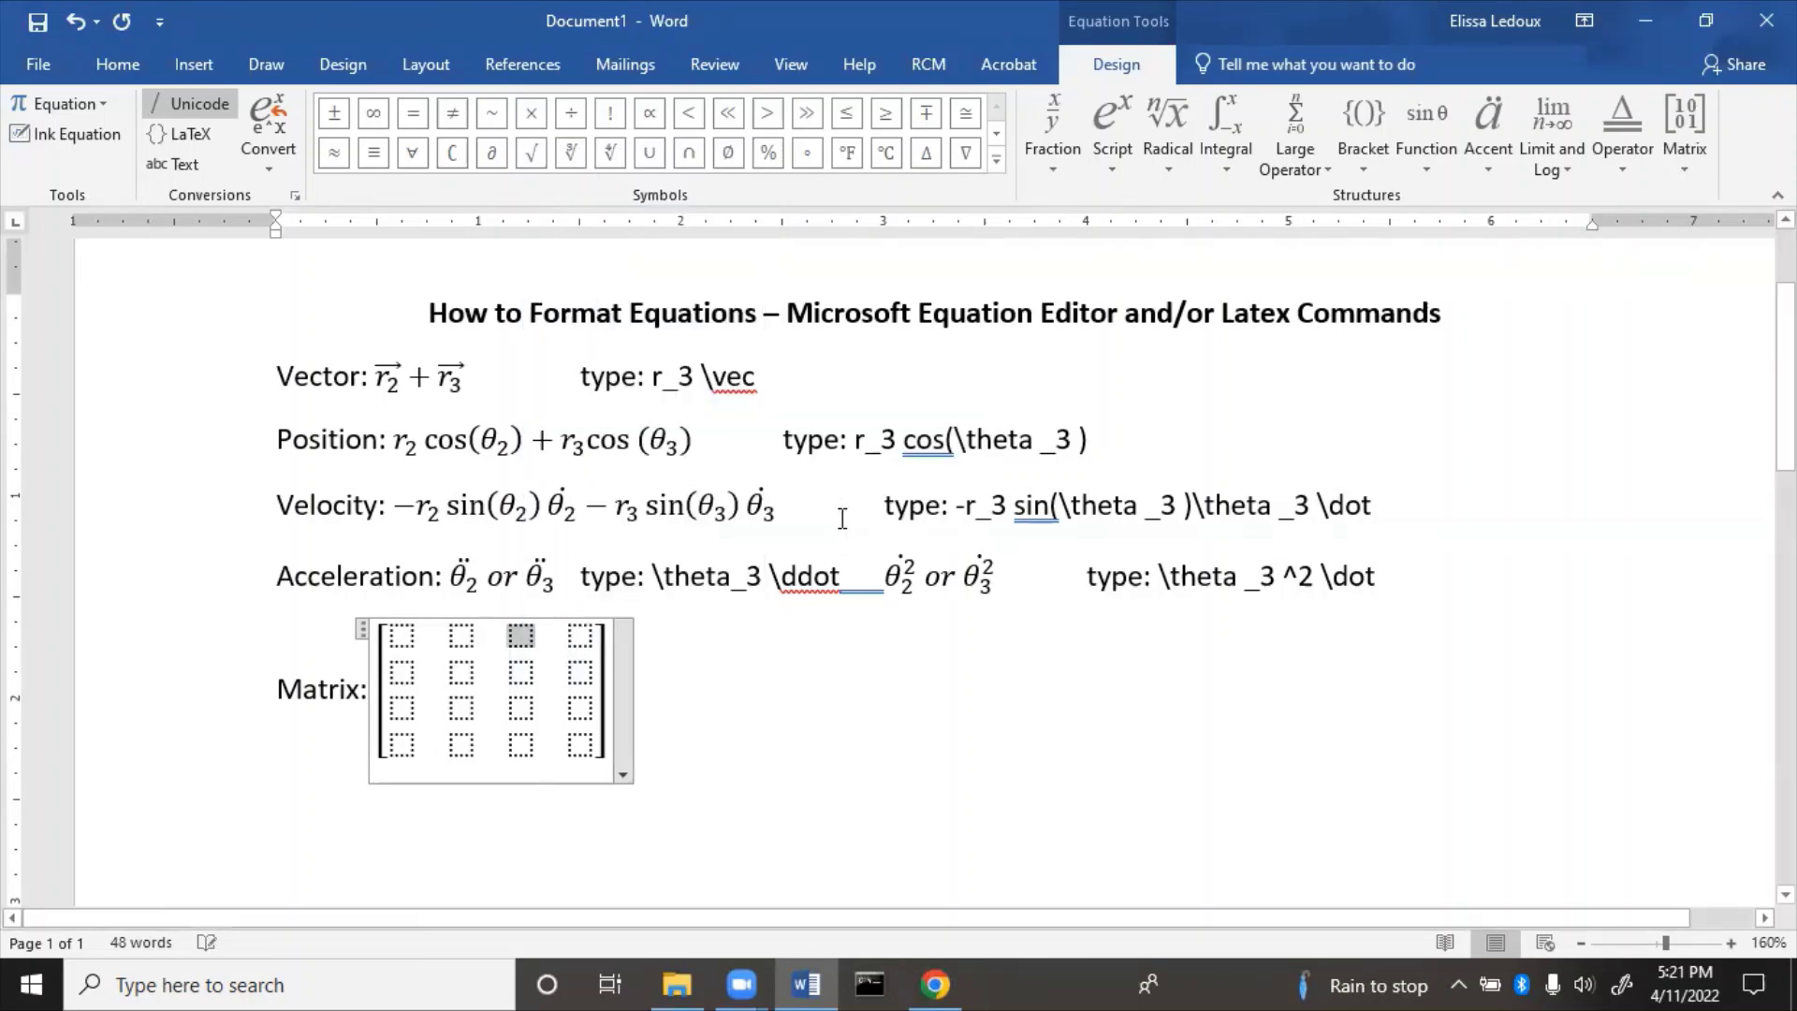
left_click(688, 674)
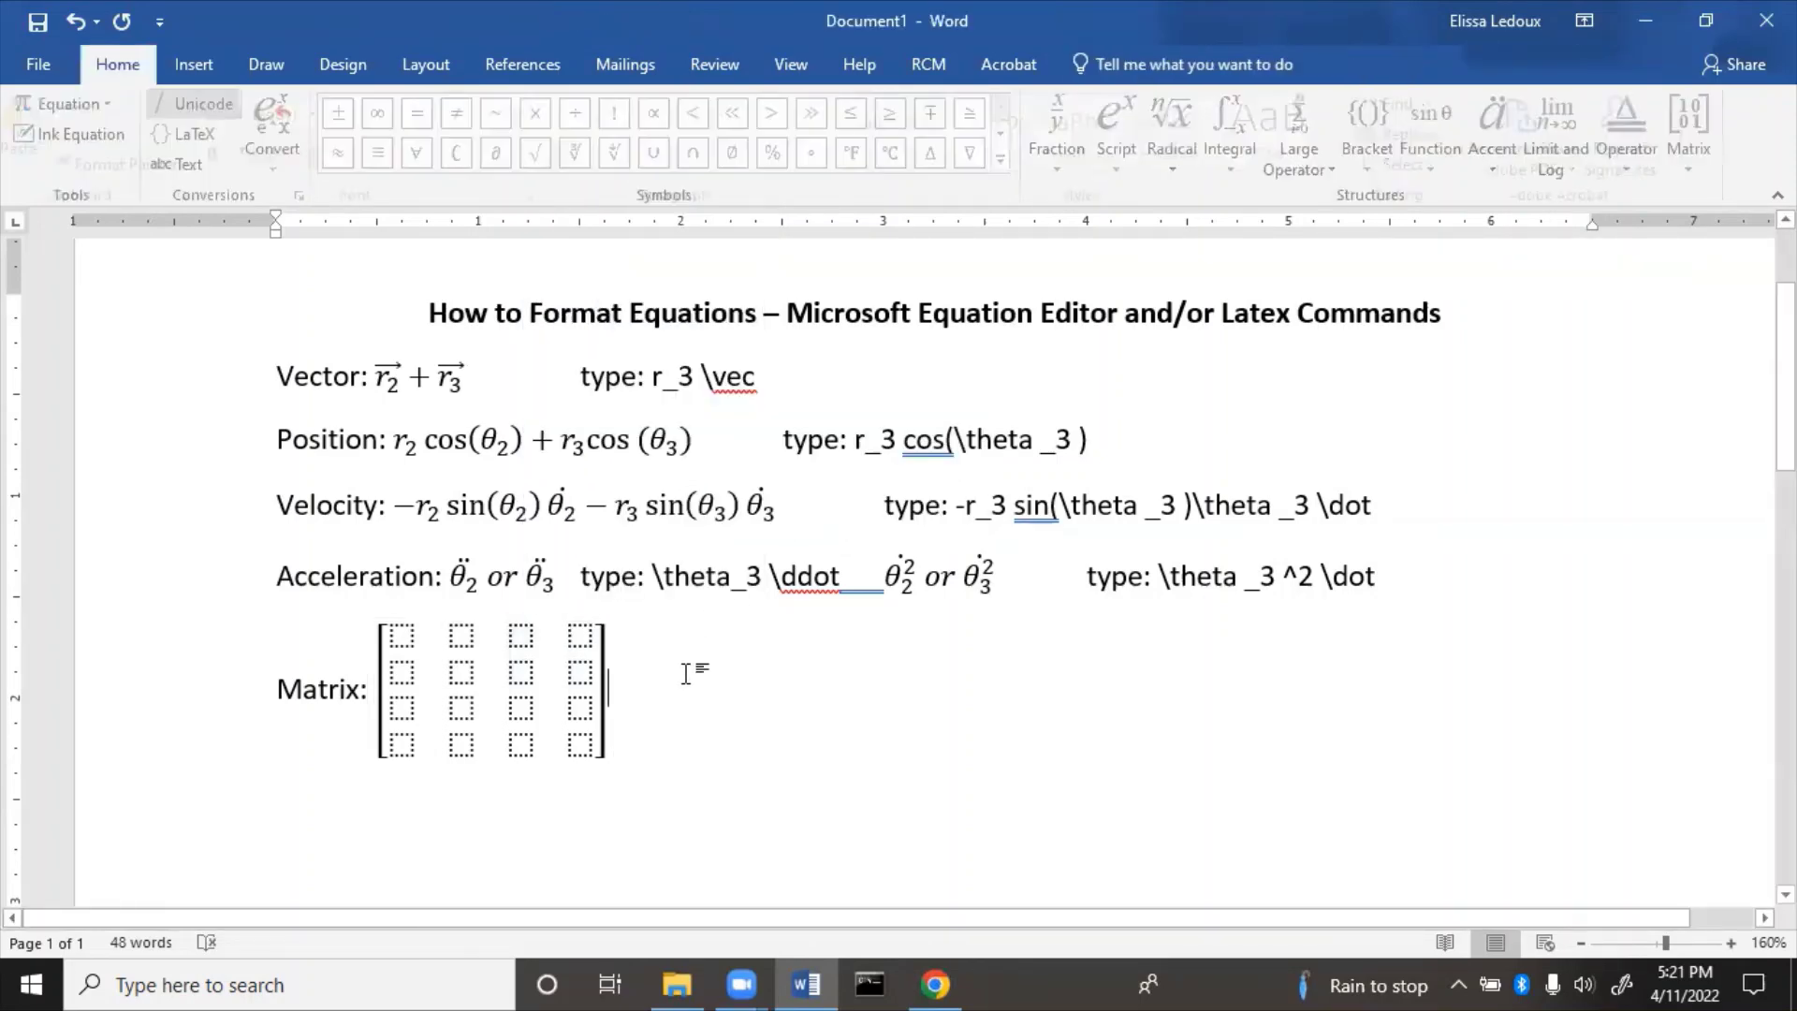
Select the empty placeholder in the first row and first column of the matrix.
left_click(406, 637)
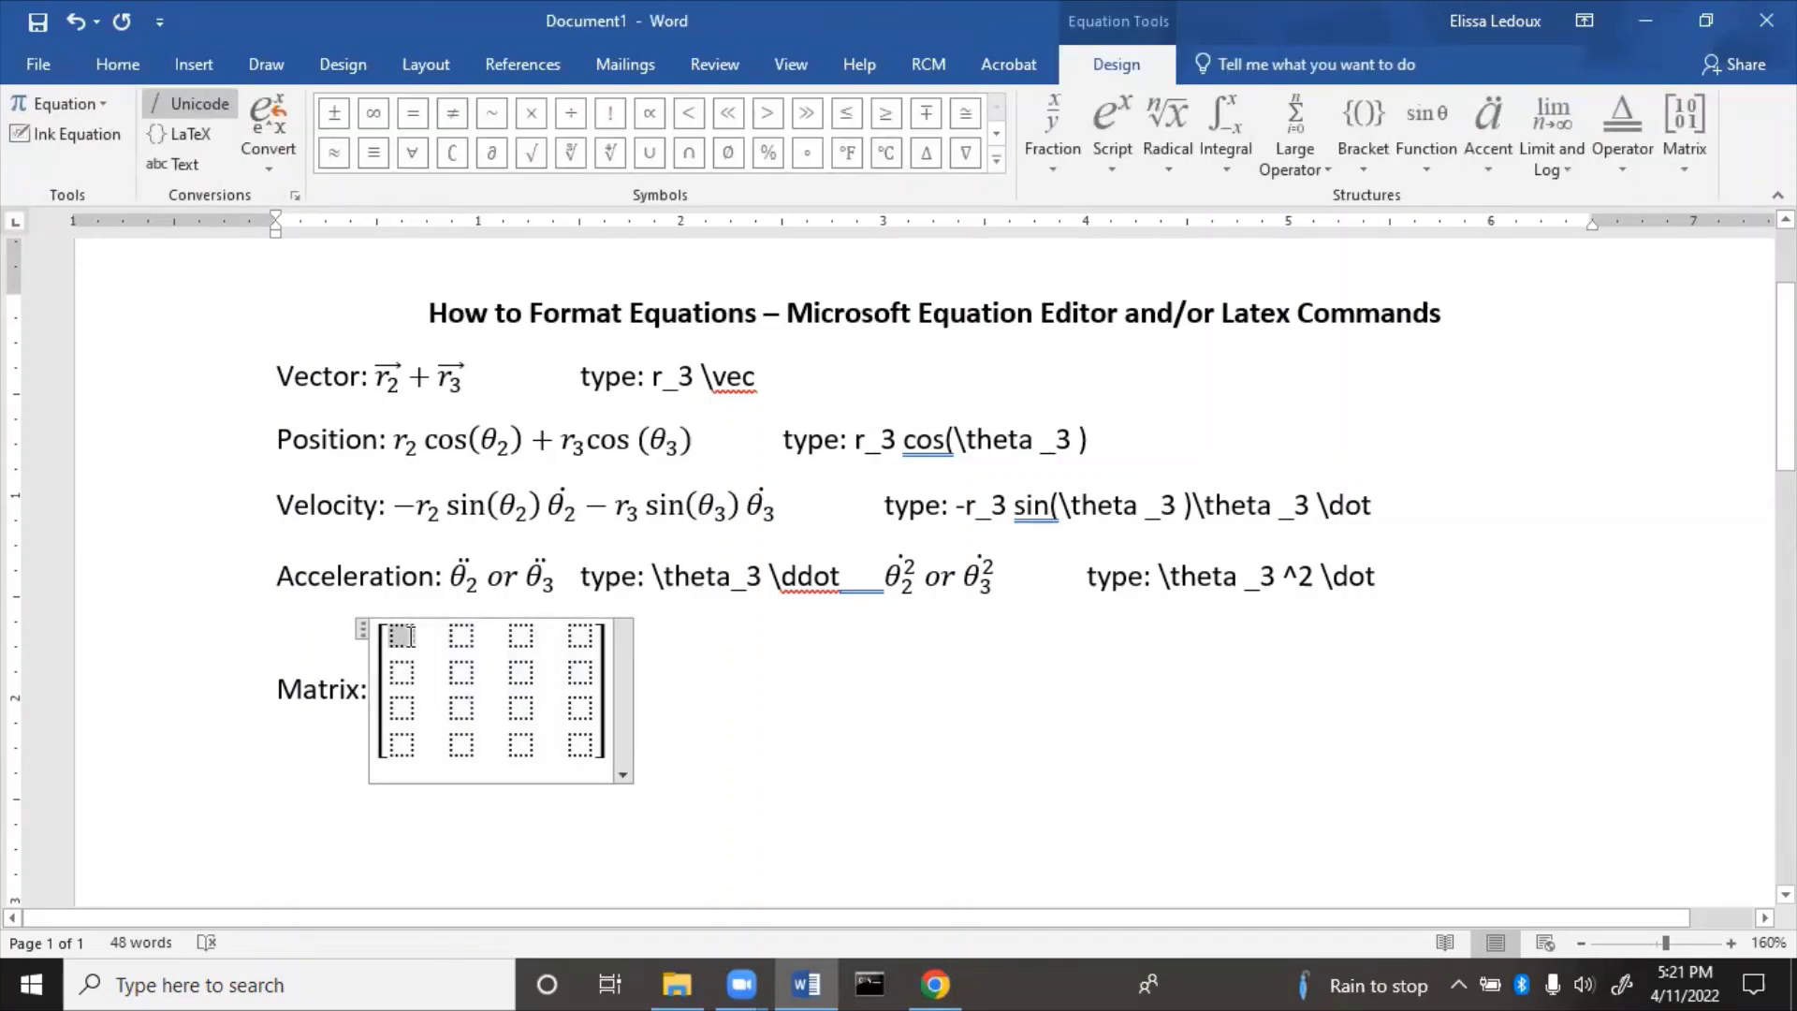